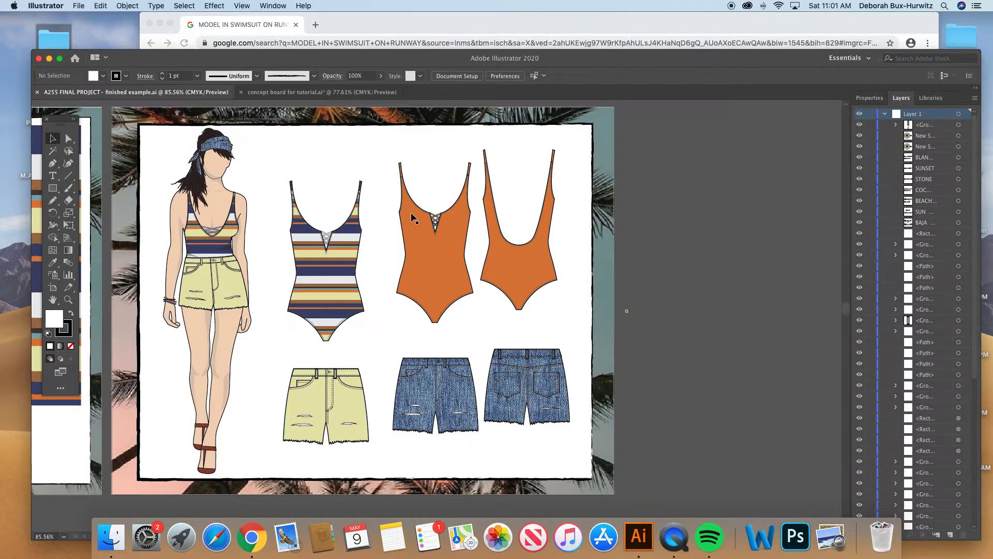
scroll(284, 219, up, 2)
scroll(285, 223, down, 1)
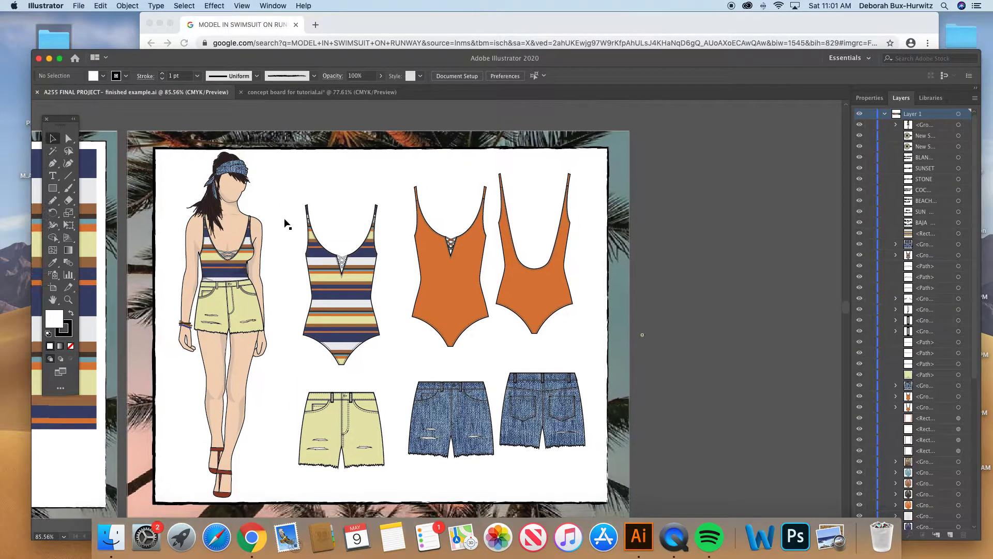
scroll(285, 223, down, 1)
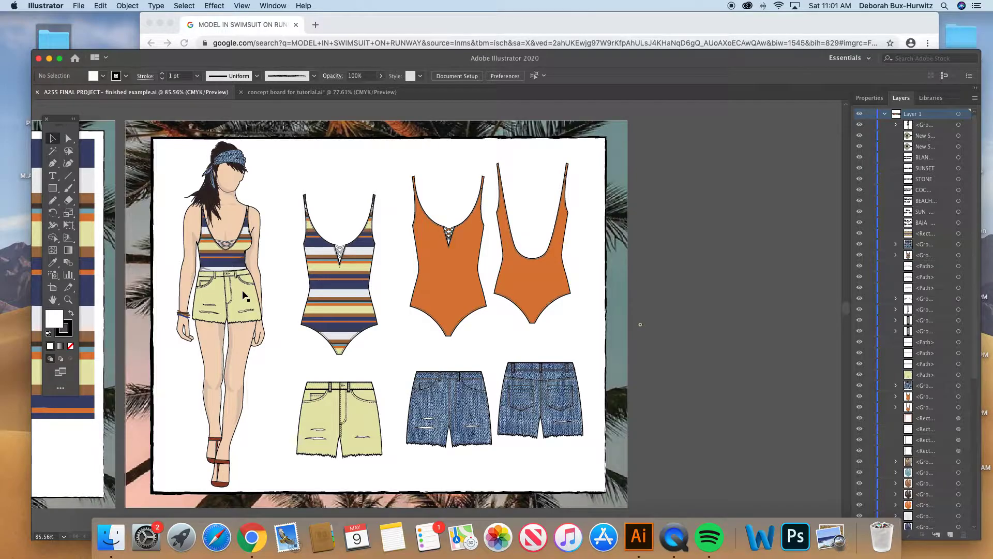
scroll(274, 325, down, 1)
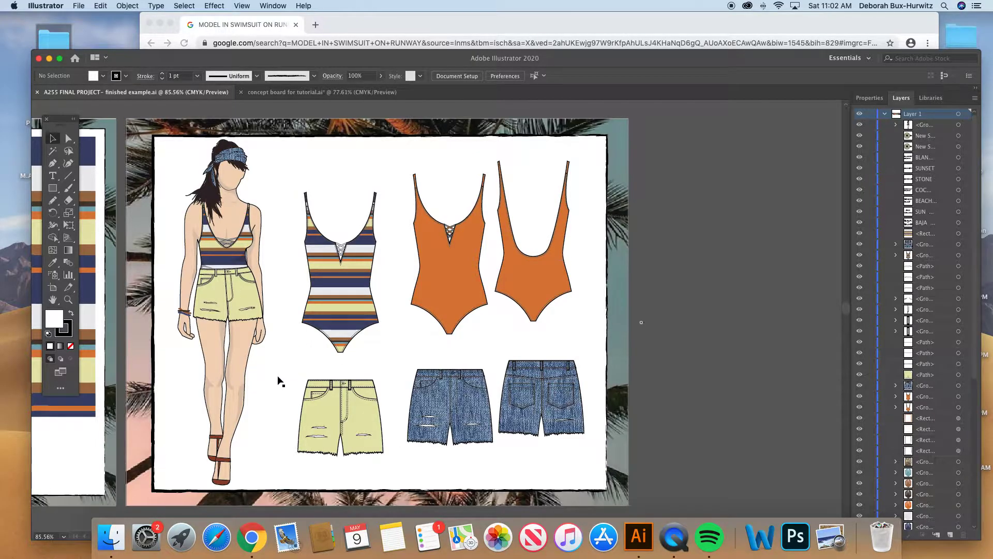
scroll(280, 381, down, 1)
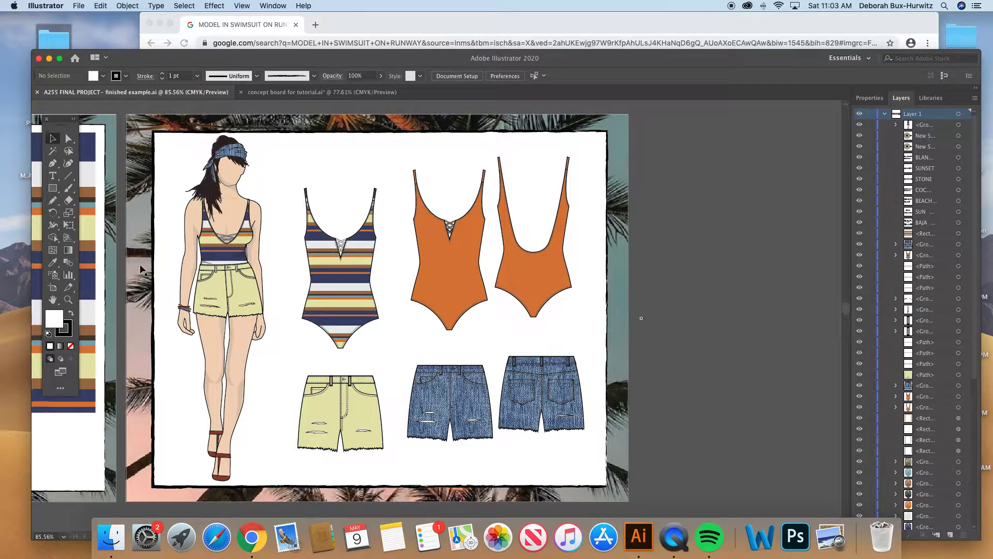
- Examine close up how the striped swimsuit and yellow shorts on the figure match the flat garment drawings beside it
click(68, 300)
drag(185, 178, 510, 409)
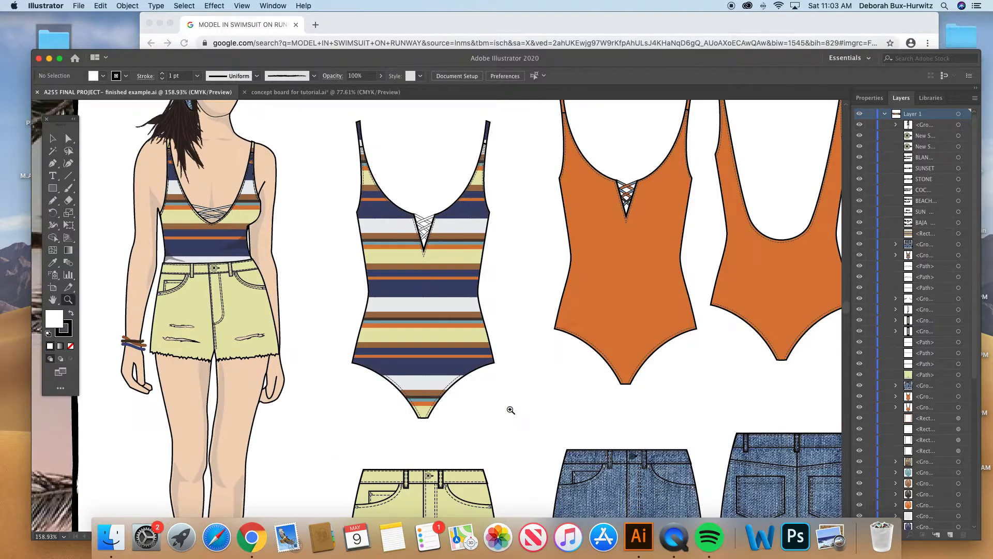
click(52, 138)
scroll(249, 220, up, 1)
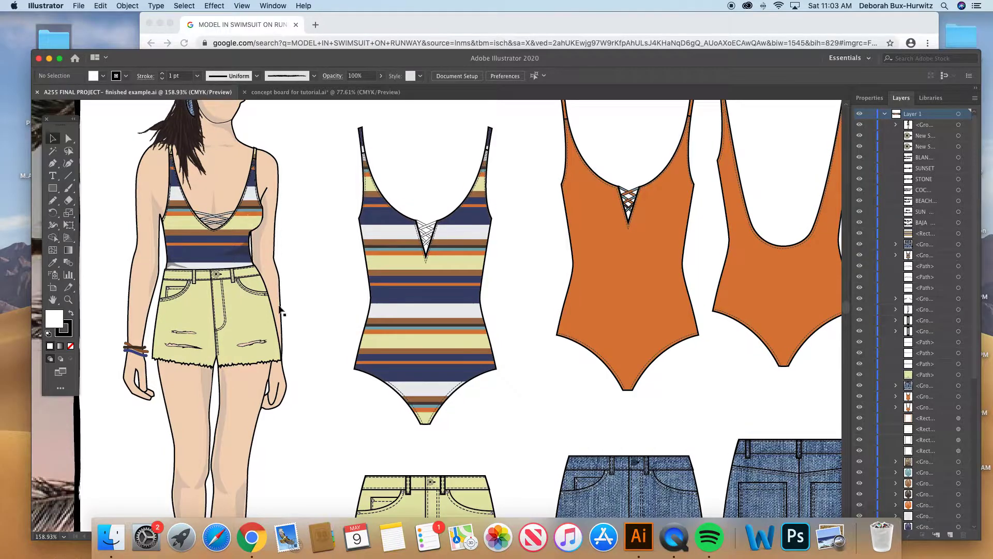
scroll(310, 365, down, 5)
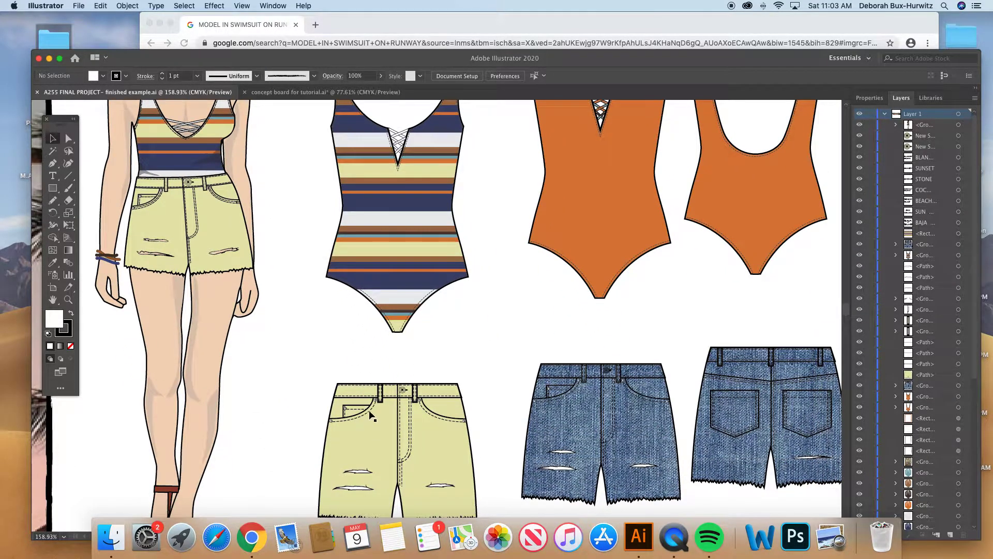
scroll(368, 411, up, 3)
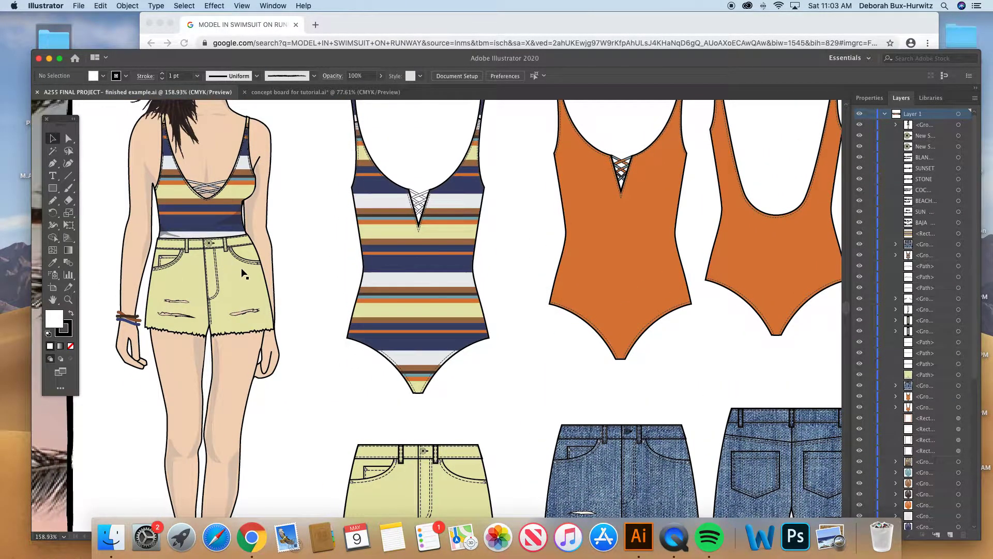
scroll(242, 273, up, 2)
scroll(242, 273, up, 1)
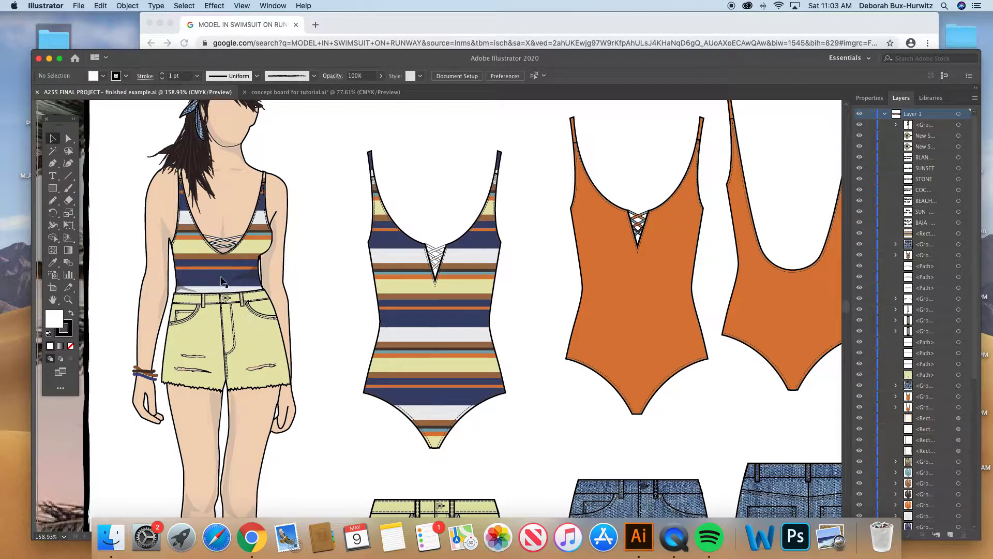
scroll(228, 282, up, 1)
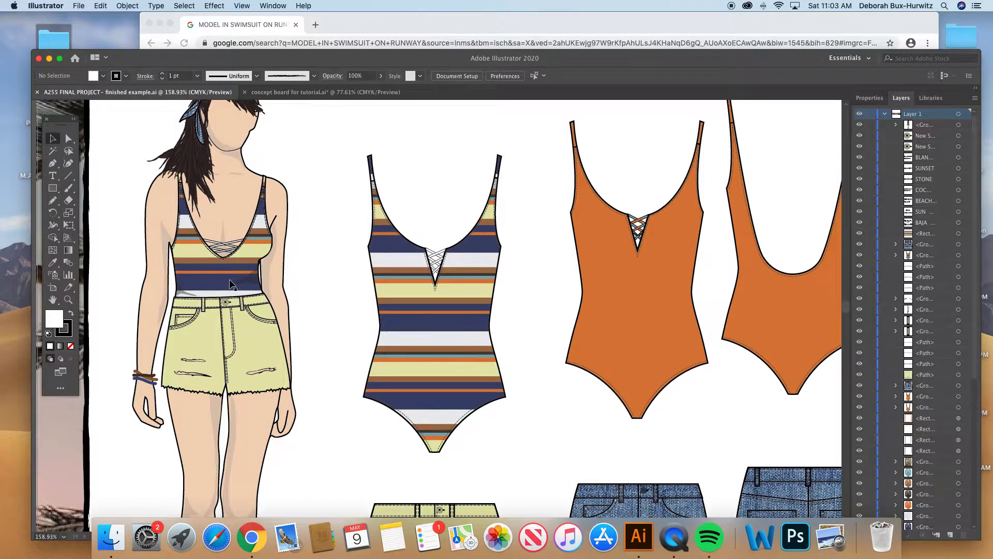
scroll(233, 285, up, 1)
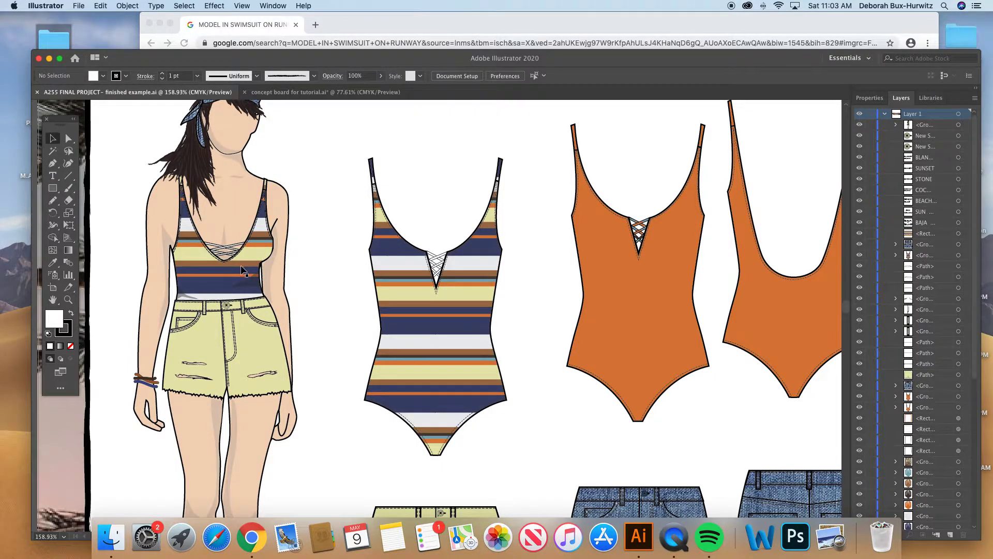
scroll(242, 269, up, 1)
scroll(242, 269, up, 3)
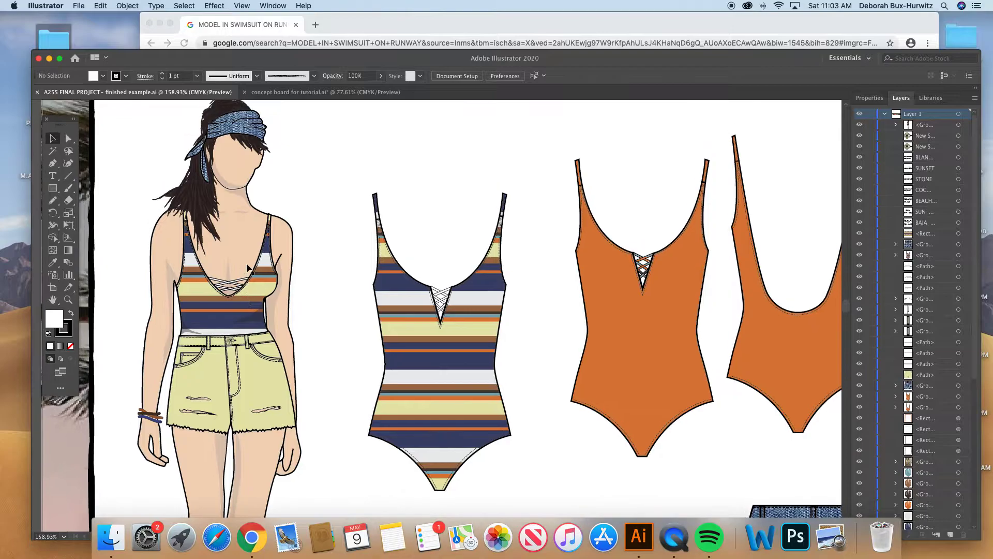
- Switch to the "concept board for tutorial" document and examine lesson instructions #1 to #3 with their figures close up
click(288, 93)
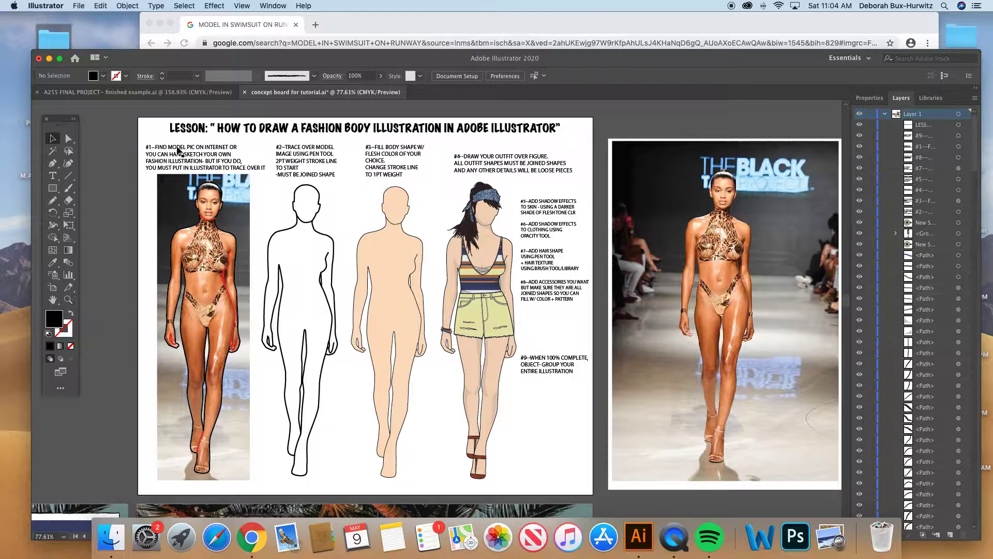
click(68, 297)
drag(130, 125, 430, 319)
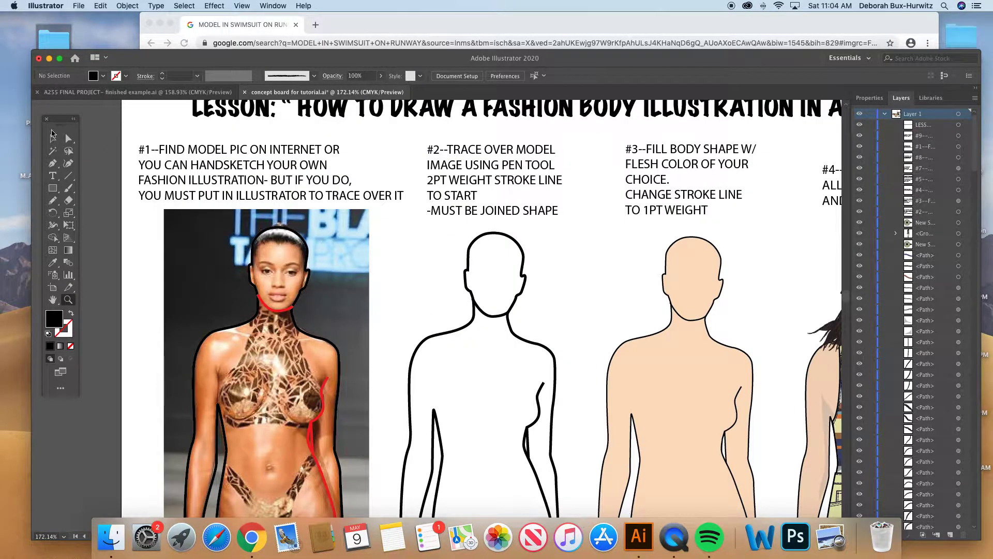
click(52, 139)
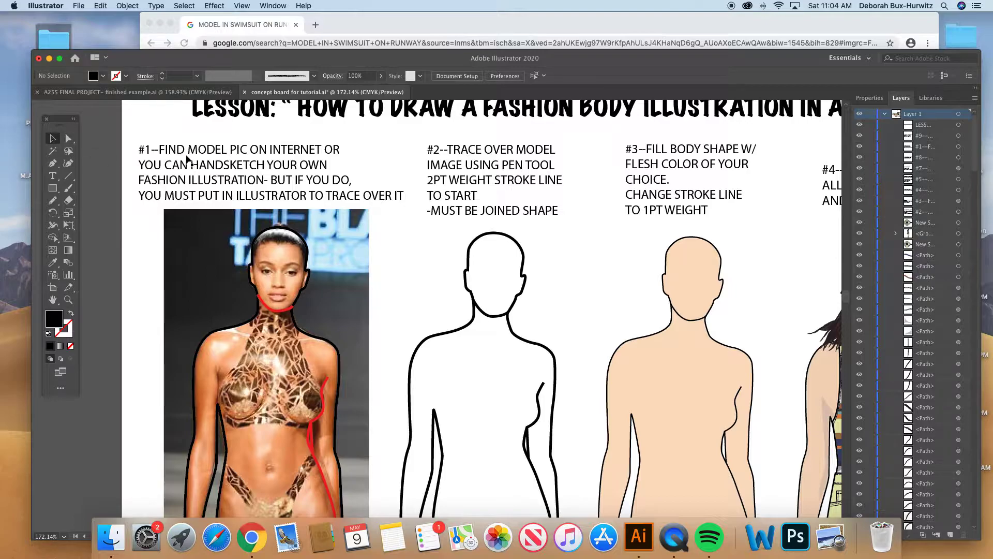
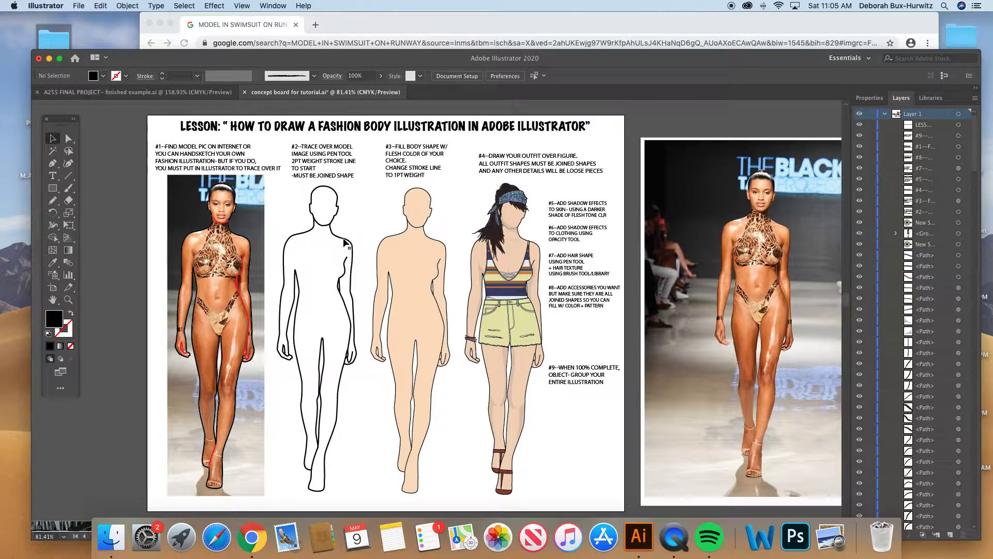
- Select the #2 outlined body and the #3 flesh-filled body in turn to compare their stroke and fill, also at closer range
click(344, 242)
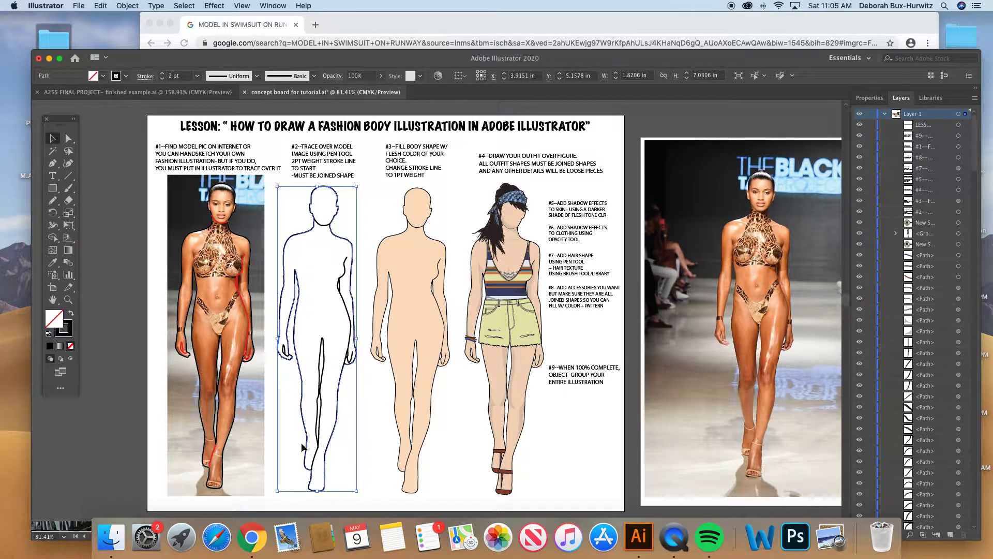
click(391, 258)
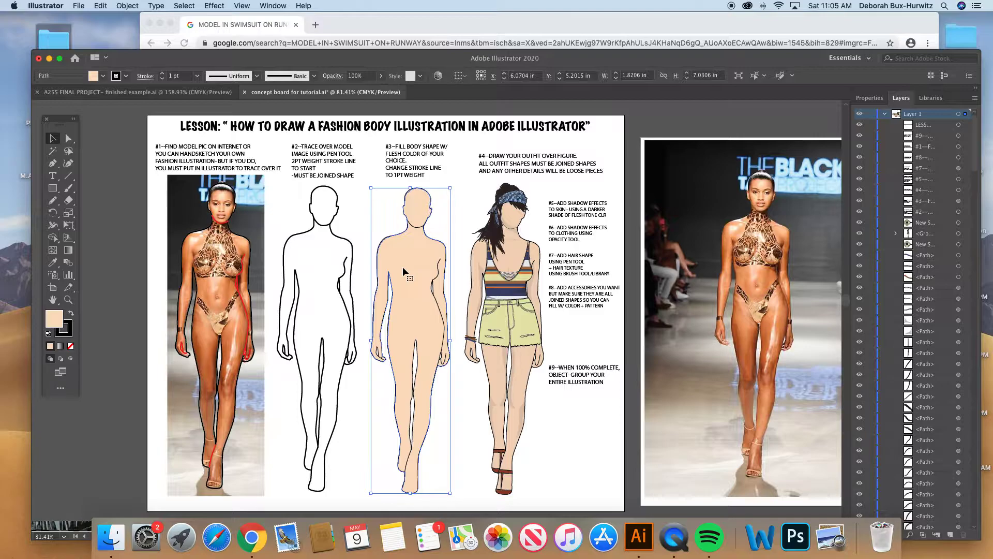
click(68, 299)
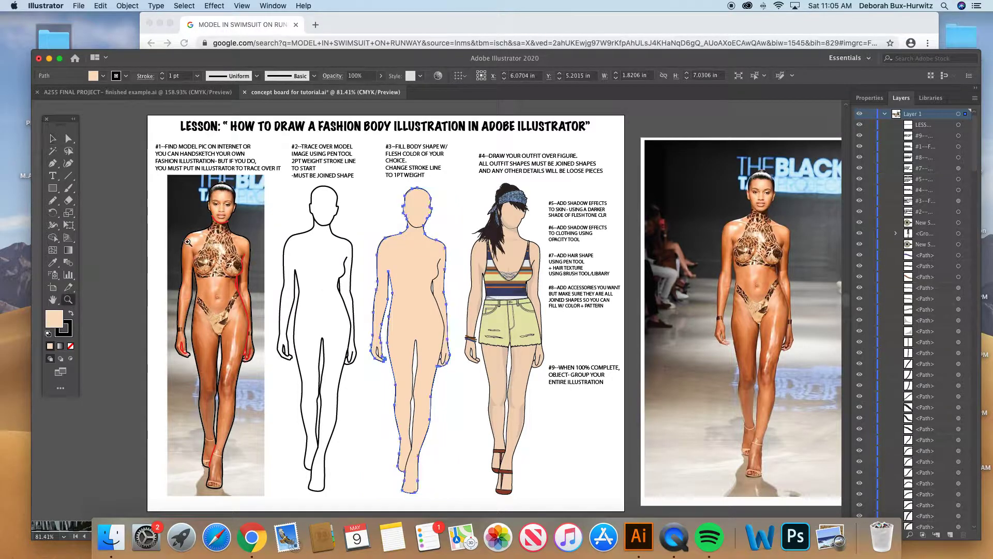
drag(155, 178, 544, 449)
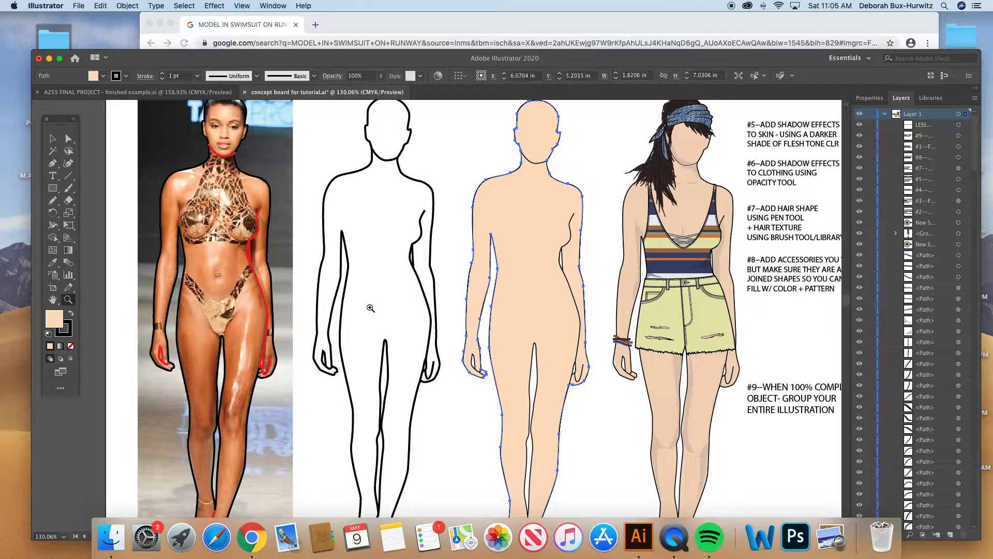
scroll(370, 307, up, 1)
scroll(370, 308, left, 1)
click(58, 139)
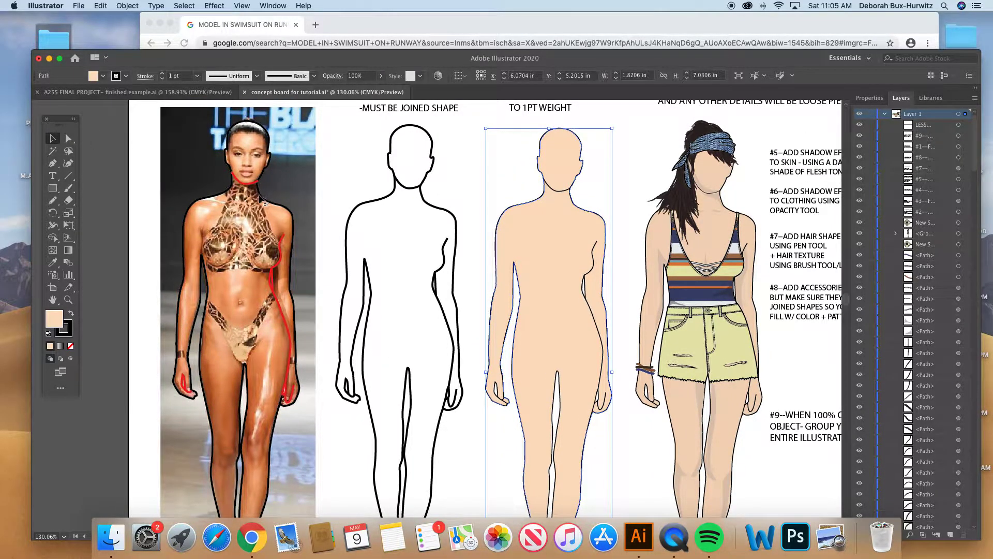
- Compare the black outline traced over the model photo with the standalone #2 outline and its anchor points close up
click(264, 202)
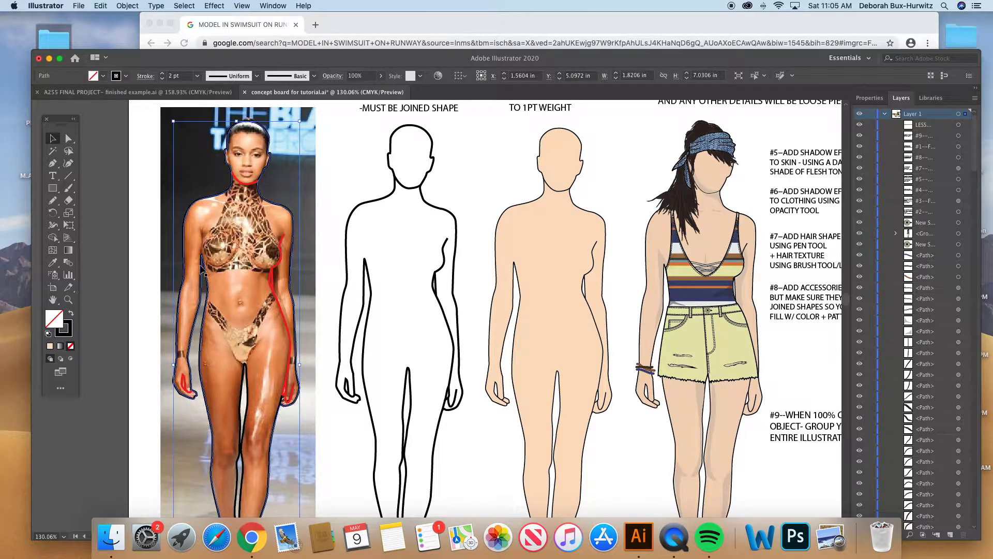
click(364, 205)
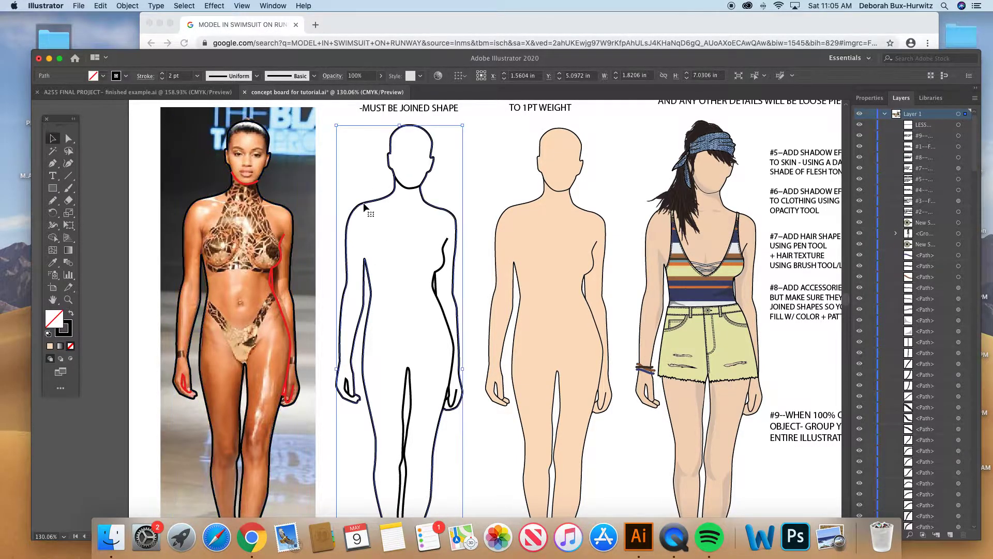
key(a)
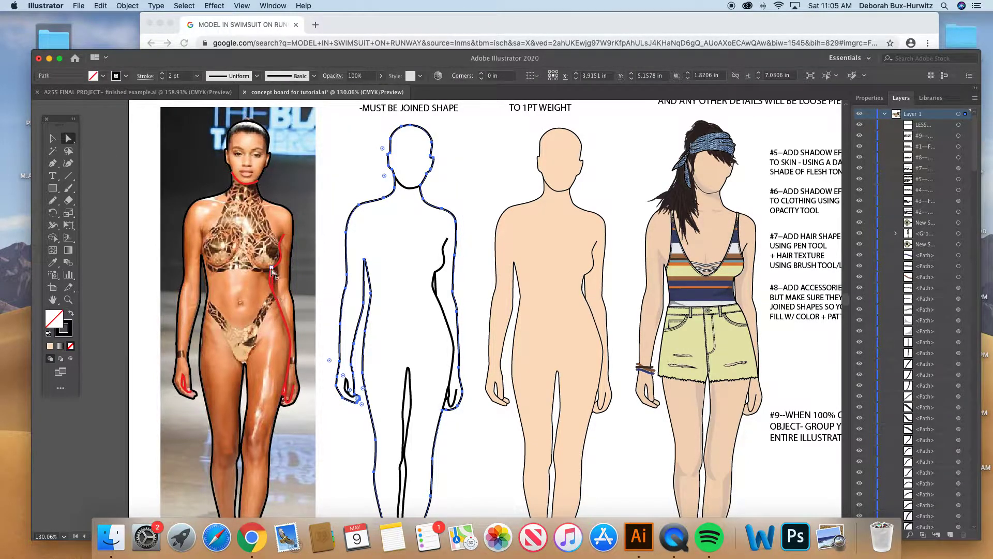
click(68, 300)
drag(198, 151, 434, 396)
scroll(352, 342, down, 3)
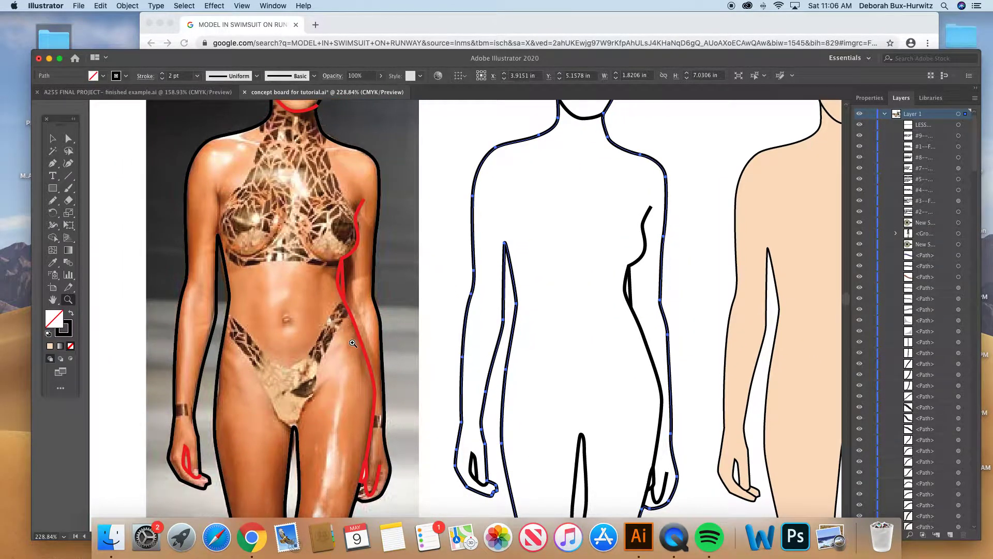
key(super+minus)
key(super+minus)
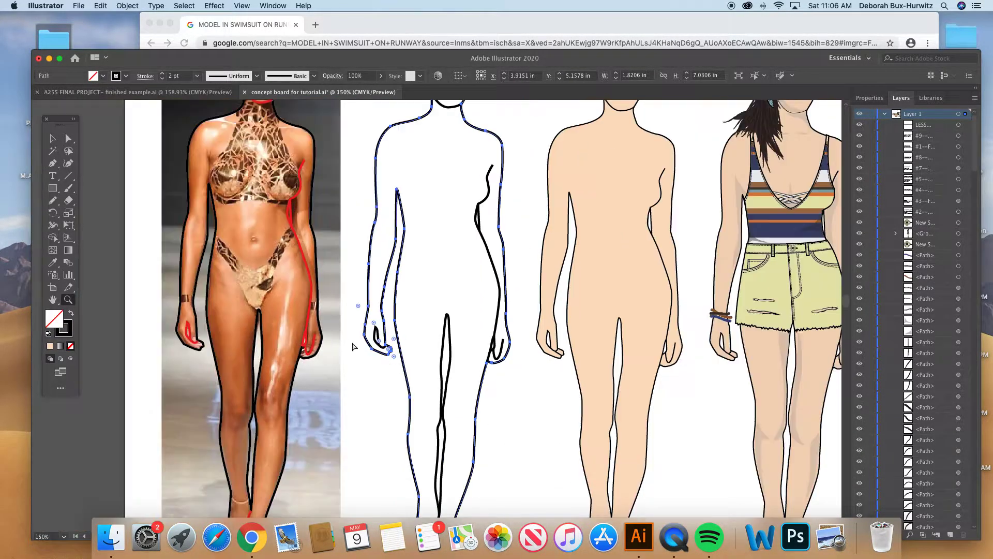
scroll(296, 273, up, 3)
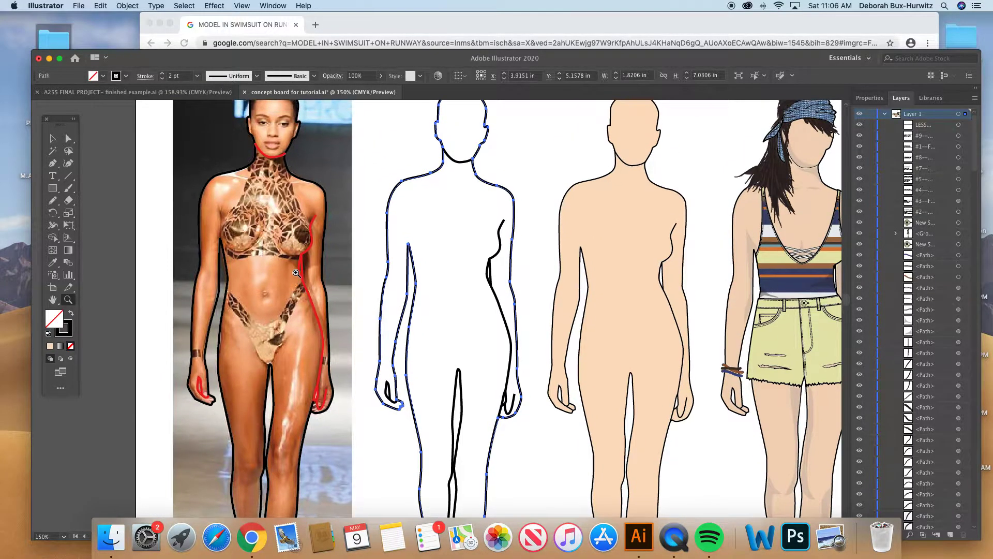
key(v)
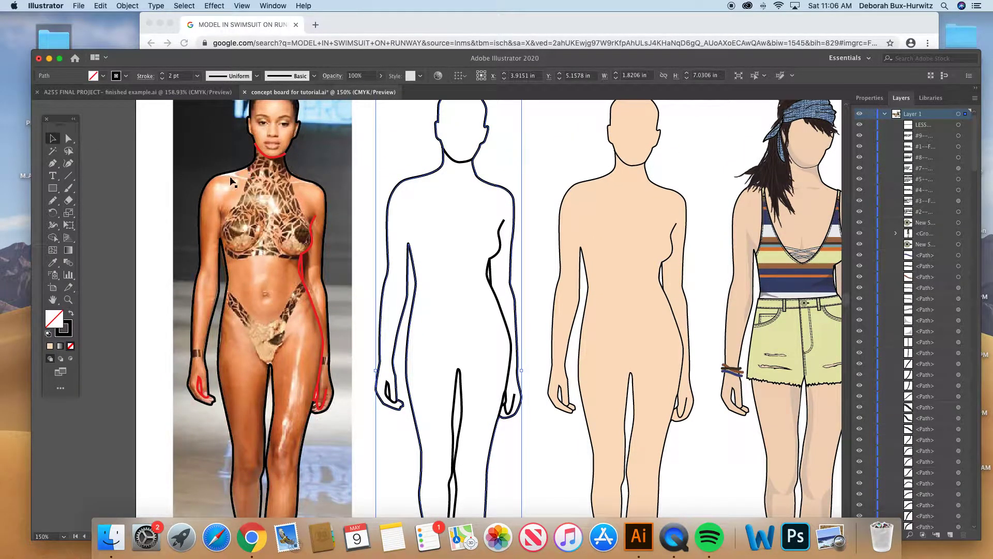
- Inspect the separate red detail lines at the chin, torso side and hands on the photo, and the matching torso line on figure #2
click(412, 160)
click(69, 139)
click(283, 155)
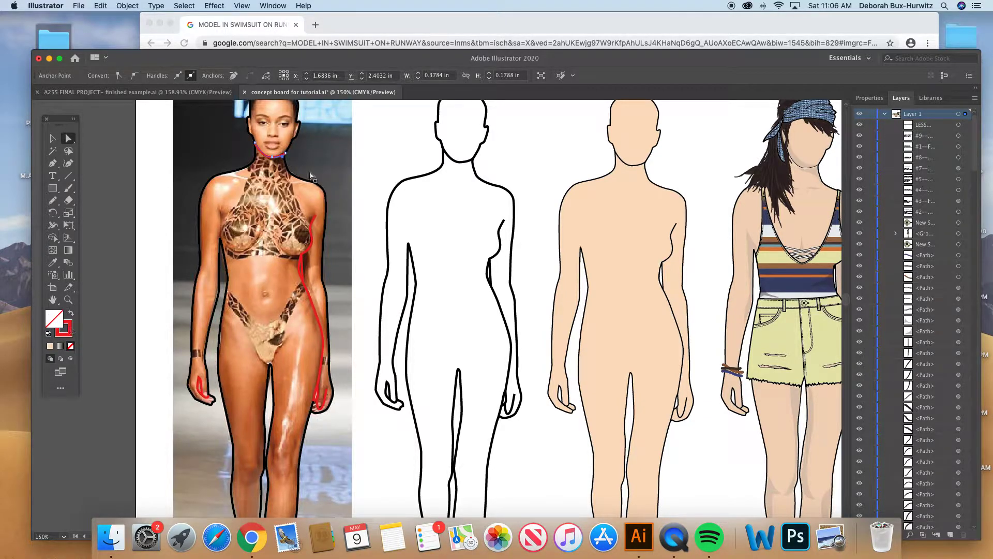
click(315, 221)
click(302, 270)
click(208, 396)
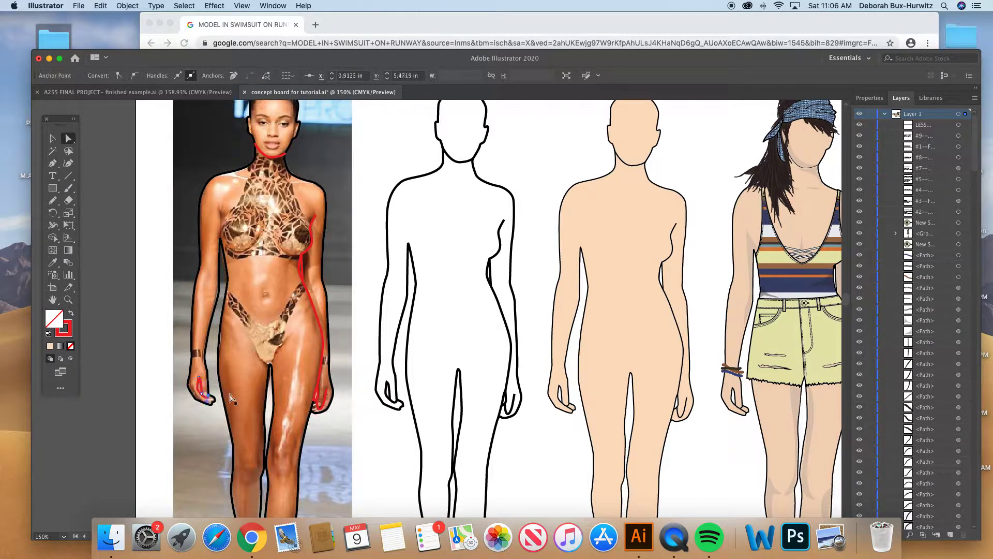
click(324, 403)
click(499, 233)
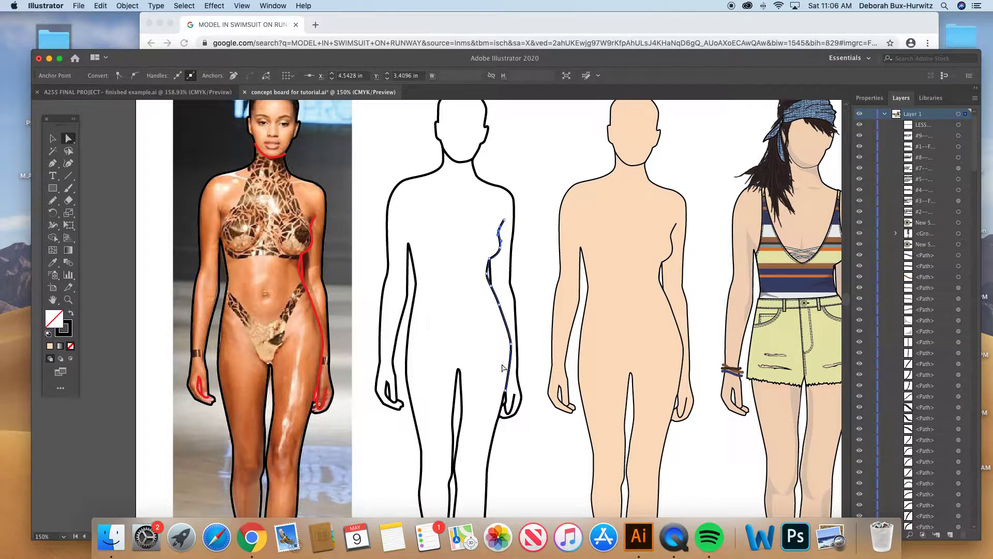
- Inspect the outer body path and the separate inner-leg path of figure #2 down to the feet
scroll(486, 344, down, 1)
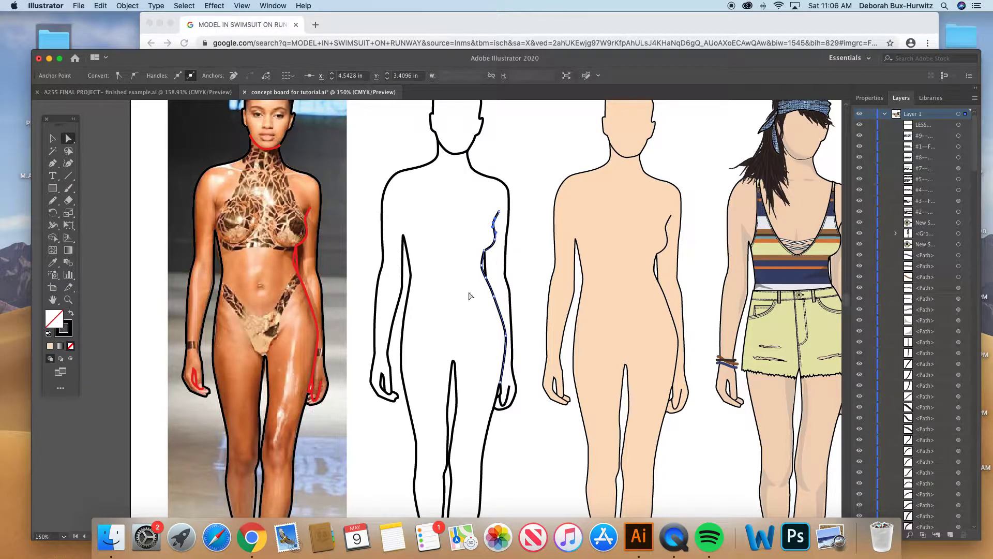
click(404, 293)
scroll(427, 275, up, 2)
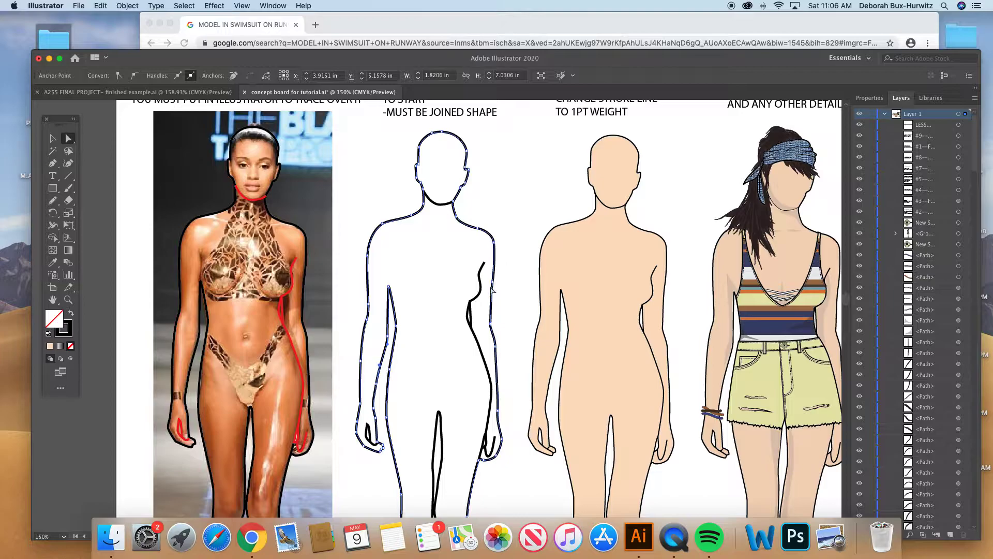
scroll(439, 337, down, 4)
scroll(439, 338, down, 8)
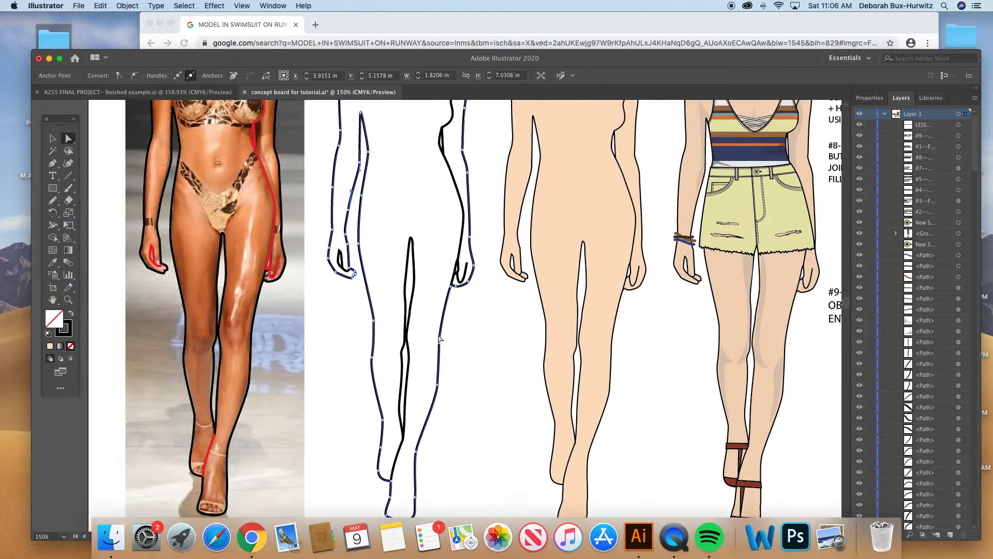
scroll(439, 338, left, 2)
click(431, 311)
scroll(434, 344, down, 2)
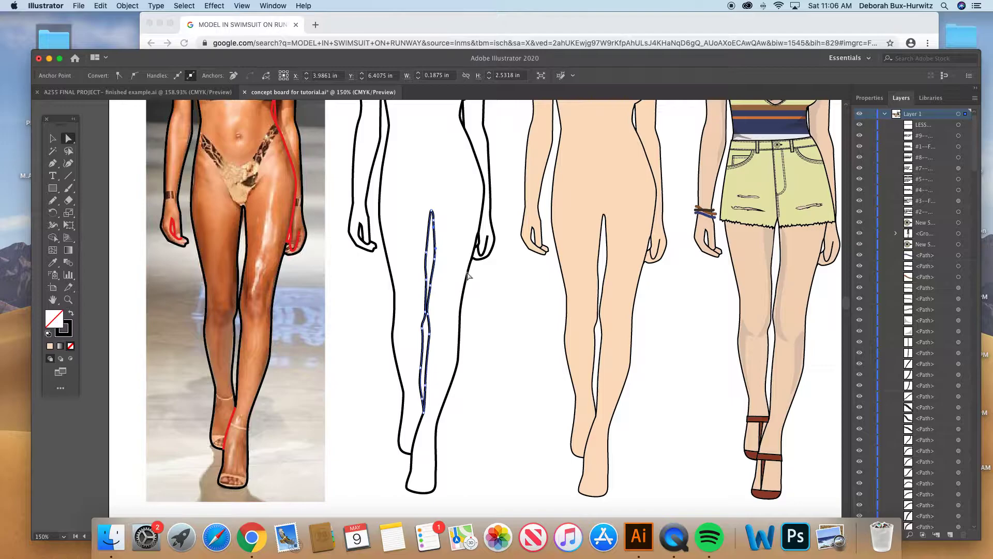
- Review the whole lesson board and examine the traced photo and the three drawn figures beside it at closer range
key(super+minus)
key(super+minus)
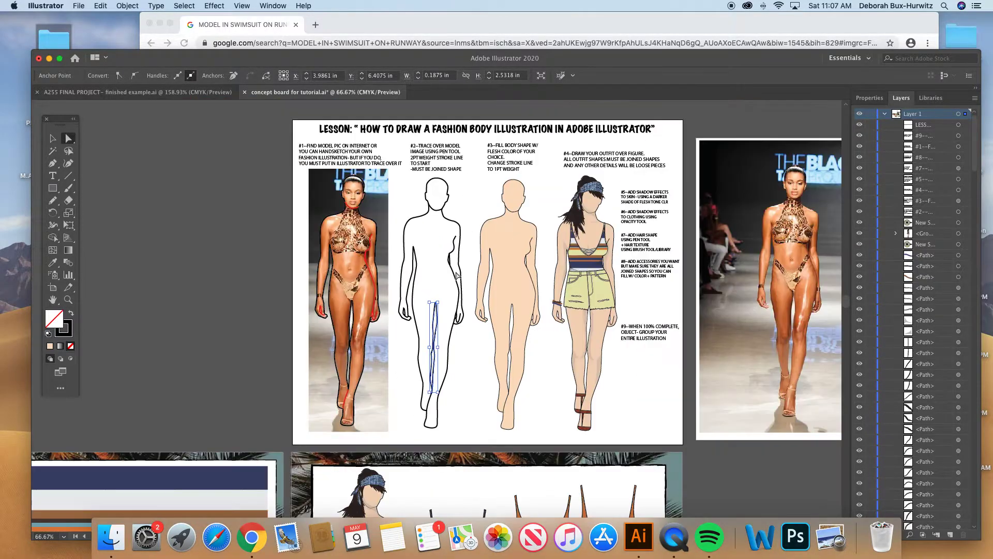
scroll(432, 246, down, 2)
scroll(433, 246, right, 2)
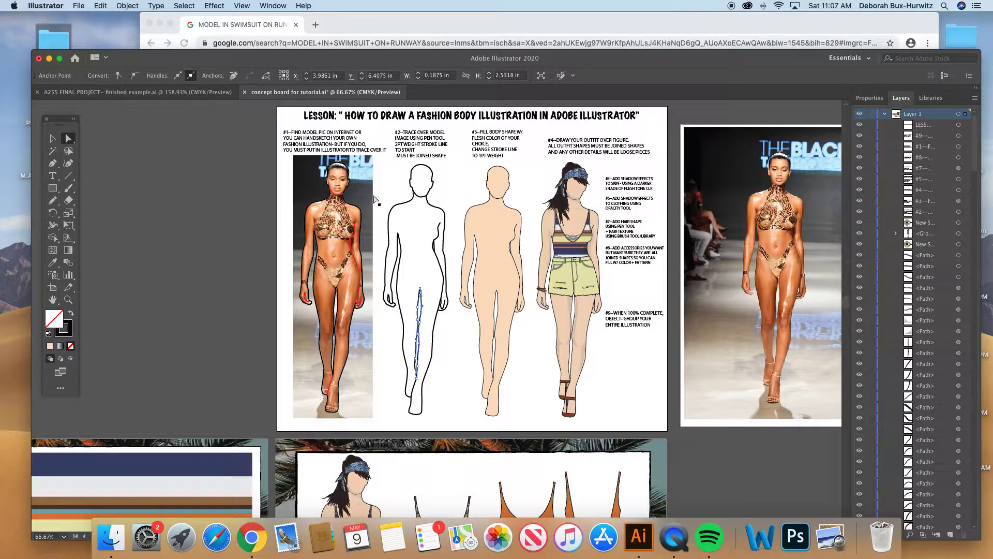
click(68, 300)
drag(296, 166, 583, 402)
key(v)
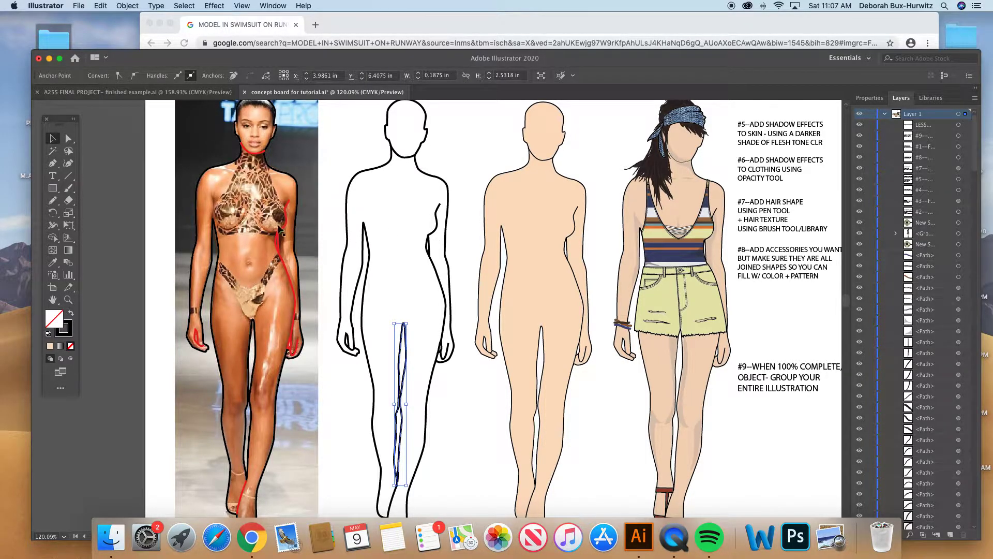
key(a)
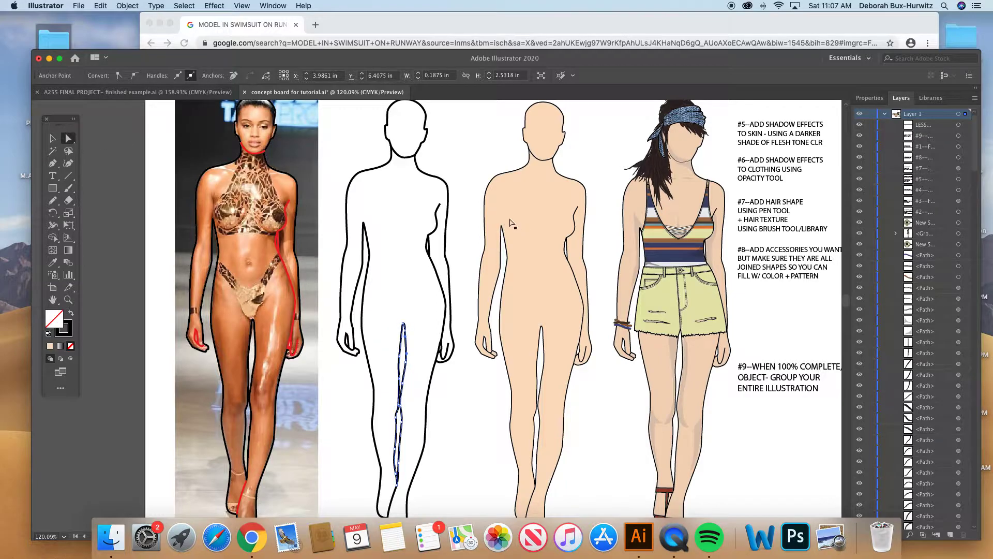
- Inspect the flesh-tone fill of the #3 body shape in the Color Picker and close it without changing the color
scroll(331, 217, up, 5)
scroll(331, 217, right, 3)
click(472, 288)
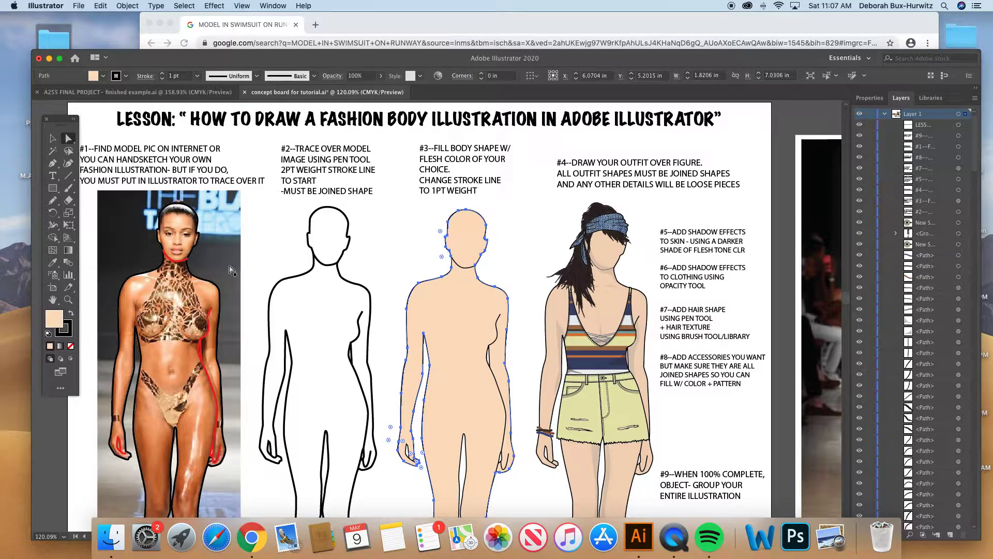
double_click(55, 318)
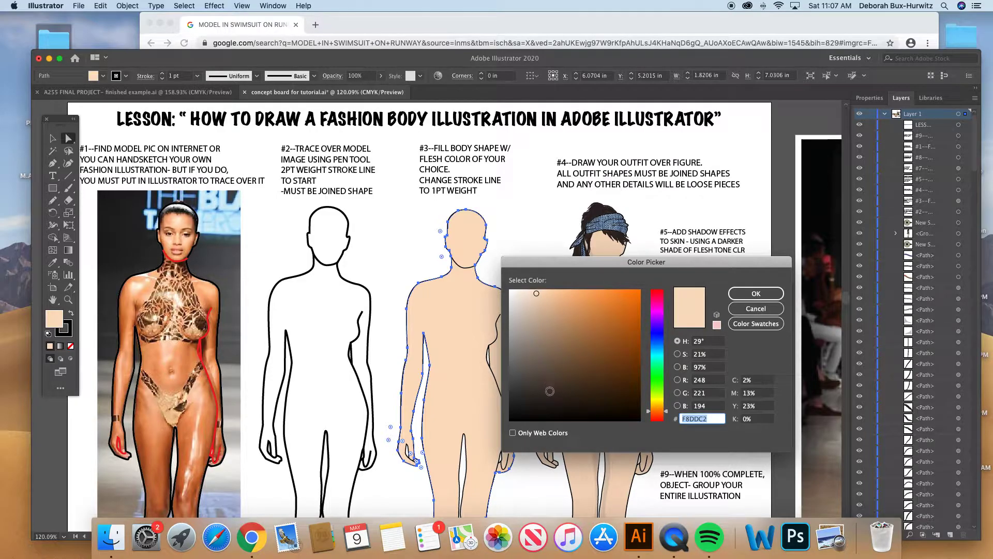
click(745, 309)
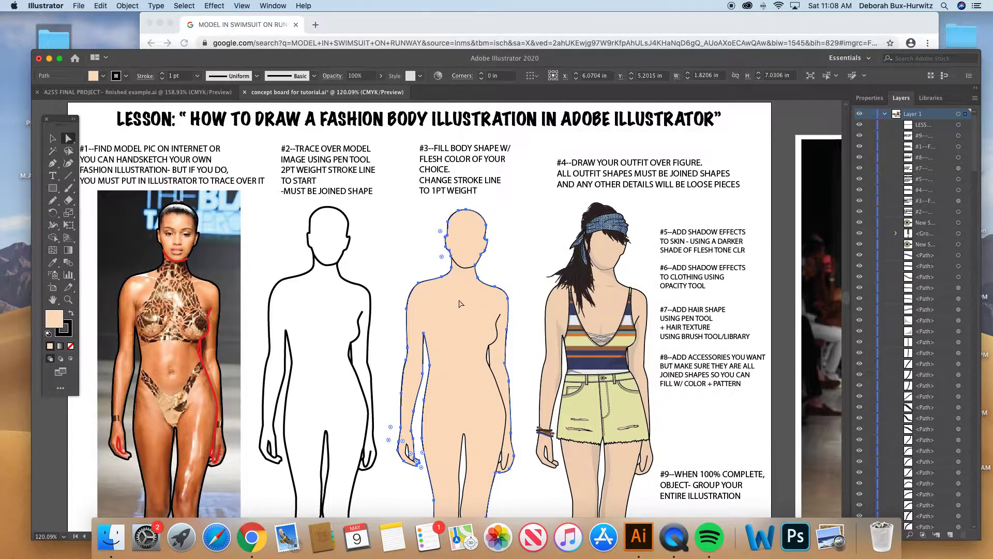
- Compare the paths of the #2 outline and the #3 filled body once more and clear the selection
scroll(458, 304, down, 1)
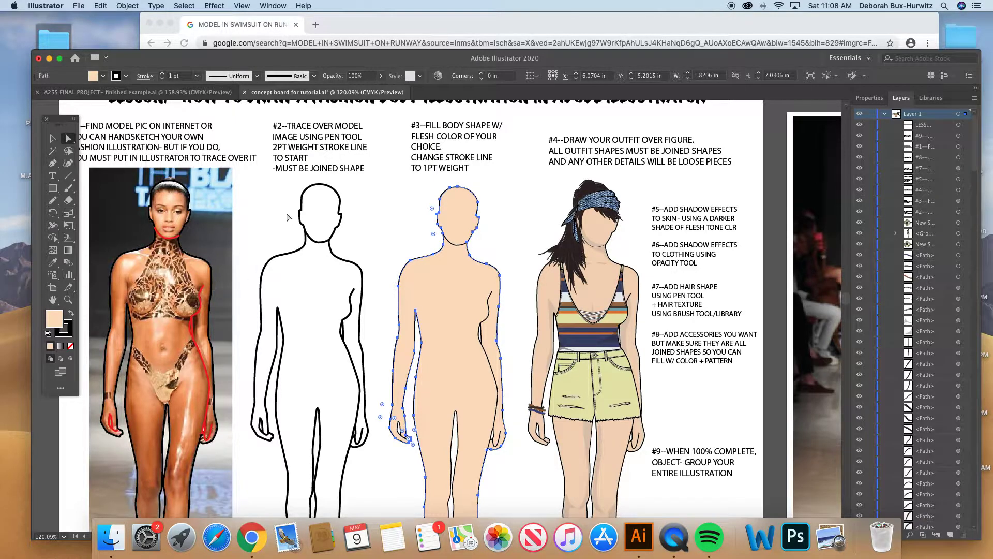
click(302, 197)
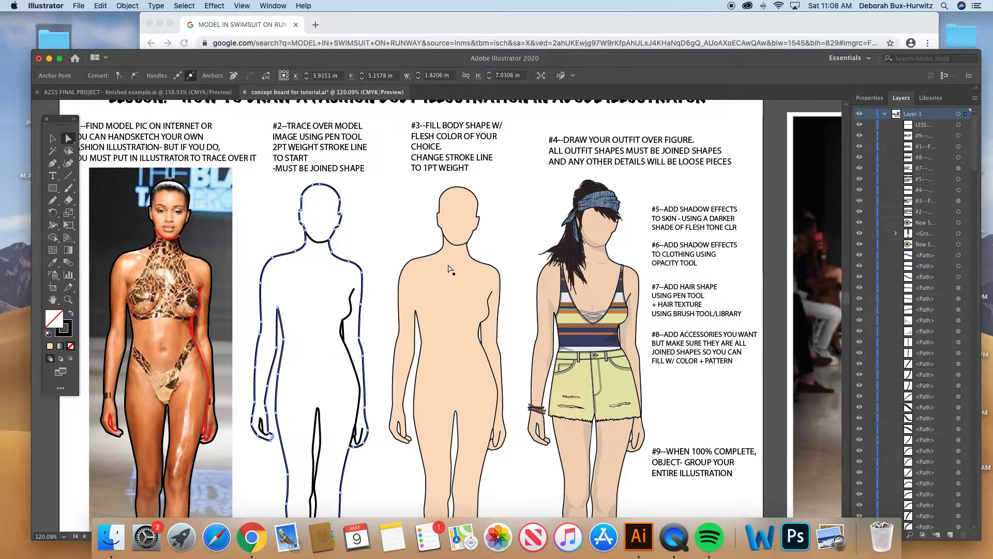
click(449, 269)
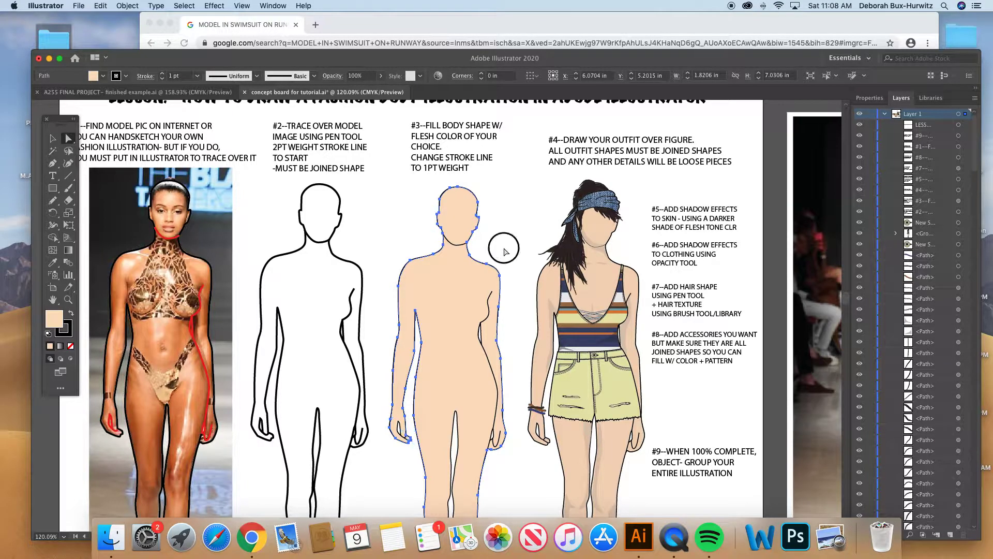
click(506, 252)
- Examine the #4 outfit figure, consult the finished example document, and select the figure's yellow shorts shape on the concept board
scroll(512, 275, down, 2)
scroll(512, 274, right, 3)
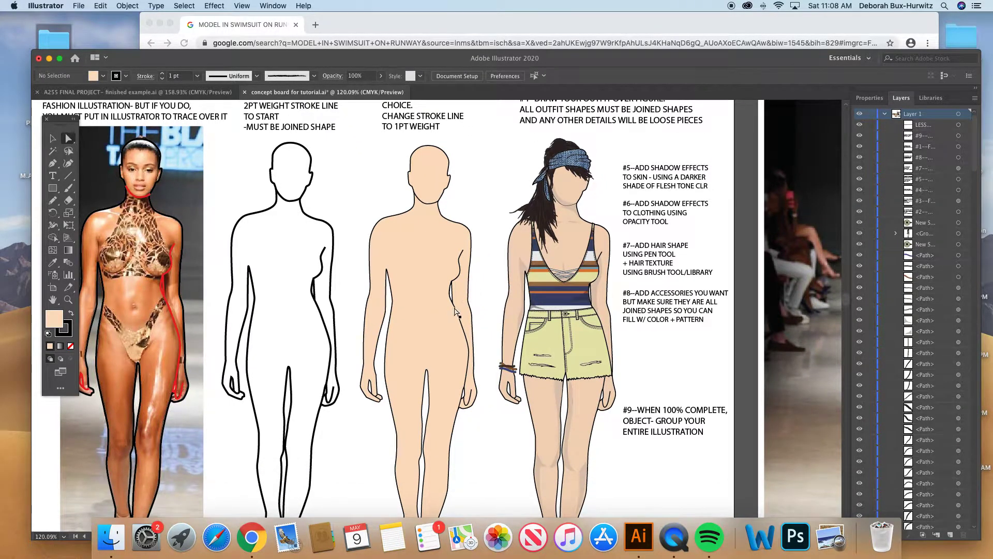
scroll(457, 312, up, 2)
scroll(457, 312, right, 3)
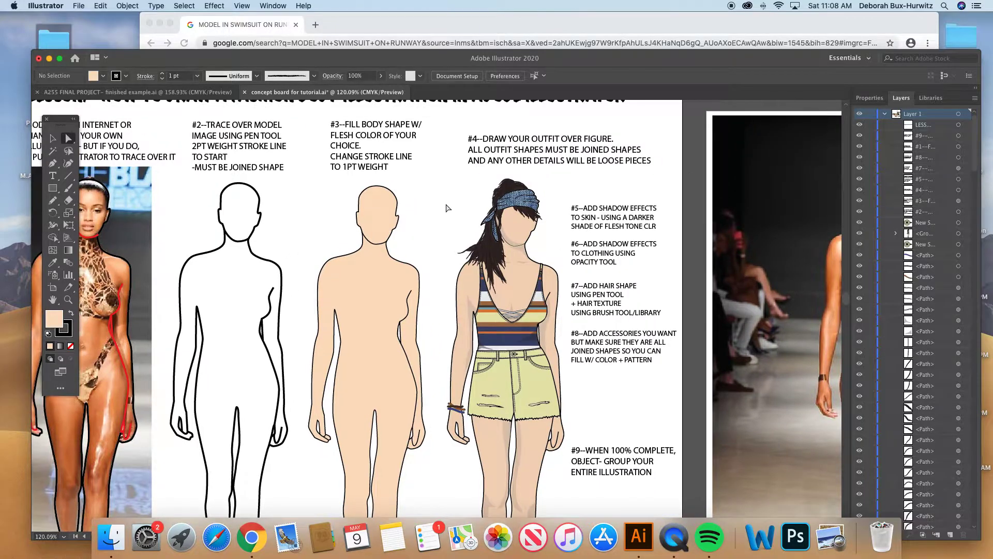
scroll(448, 208, right, 2)
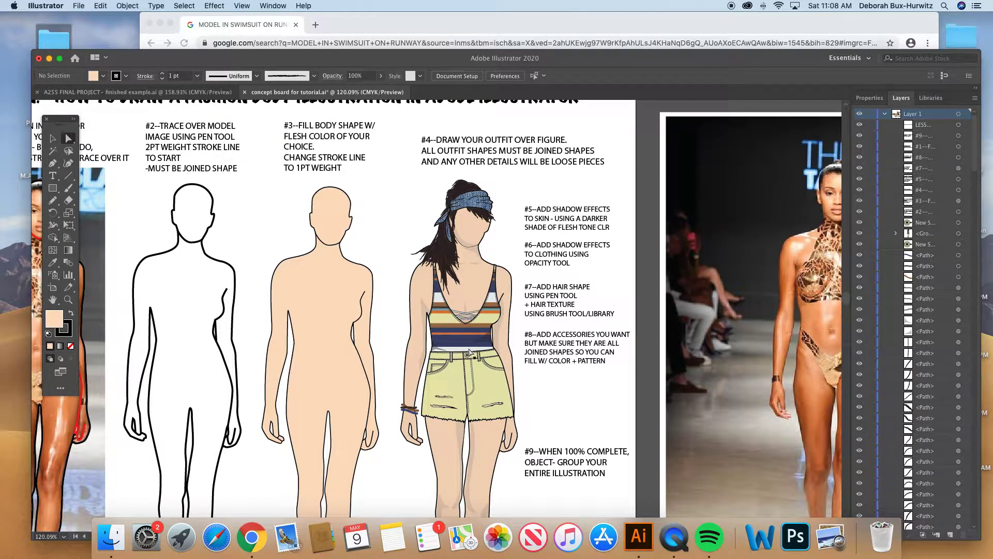
key(ctrl+Tab)
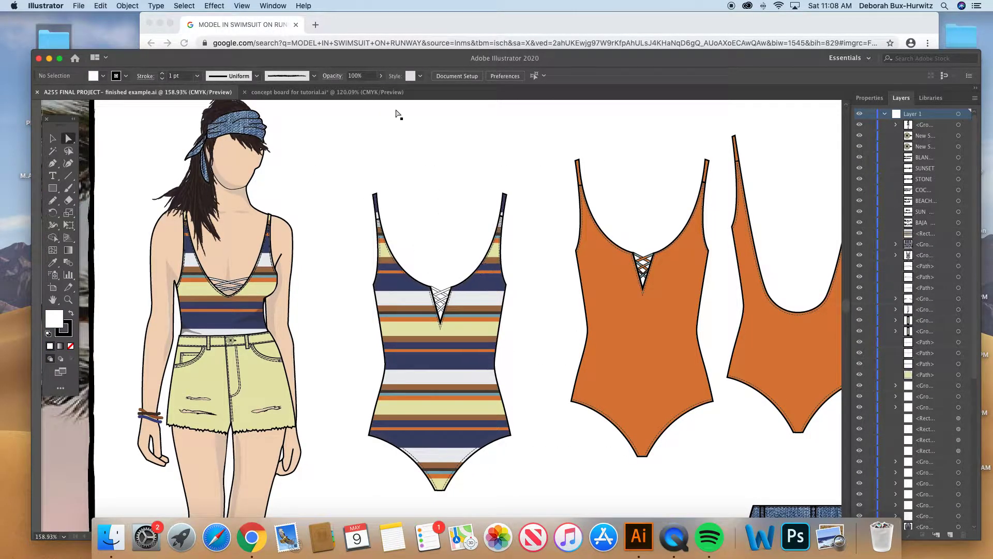
click(331, 93)
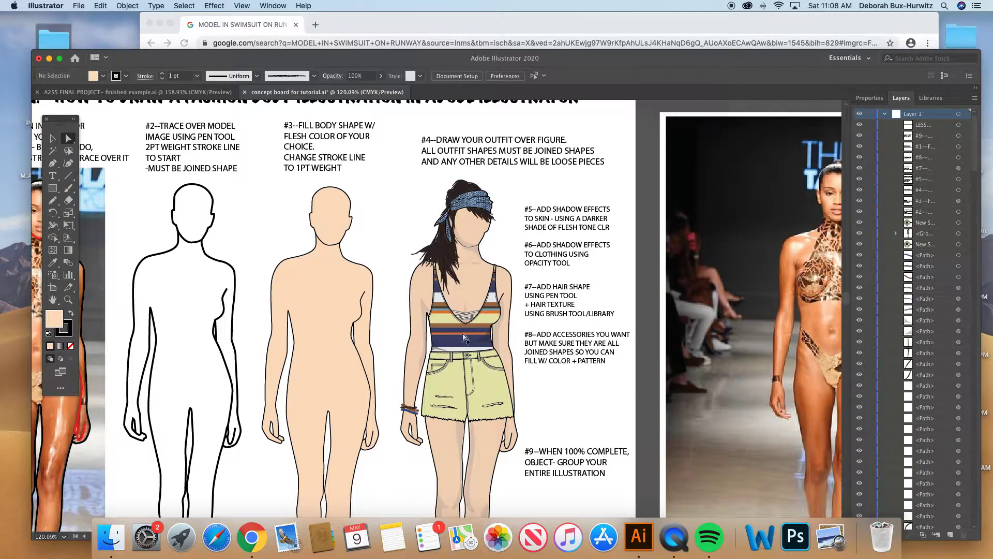
key(v)
click(462, 395)
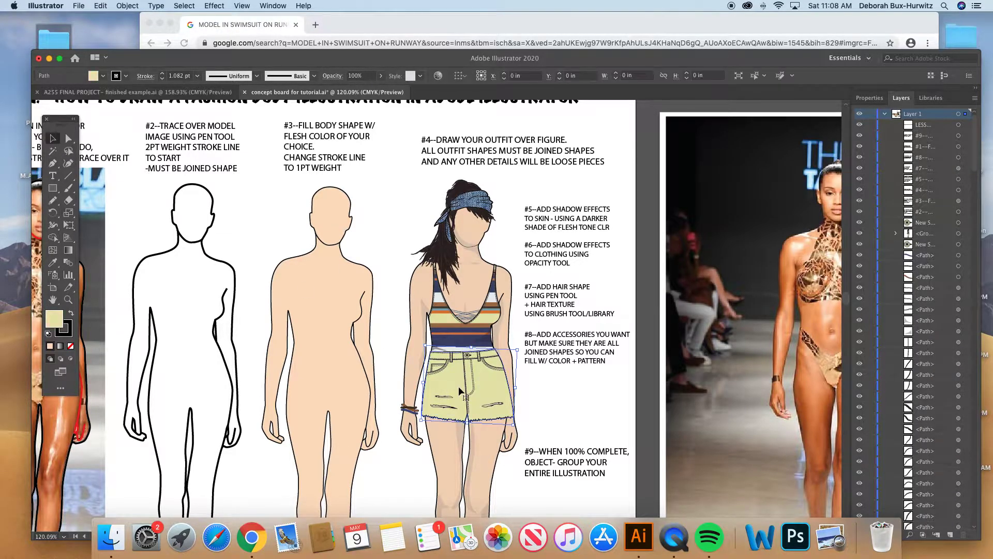
- Move the yellow shorts and the striped swimsuit shapes off the #4 figure one at a time, undoing each move
drag(463, 395, 541, 408)
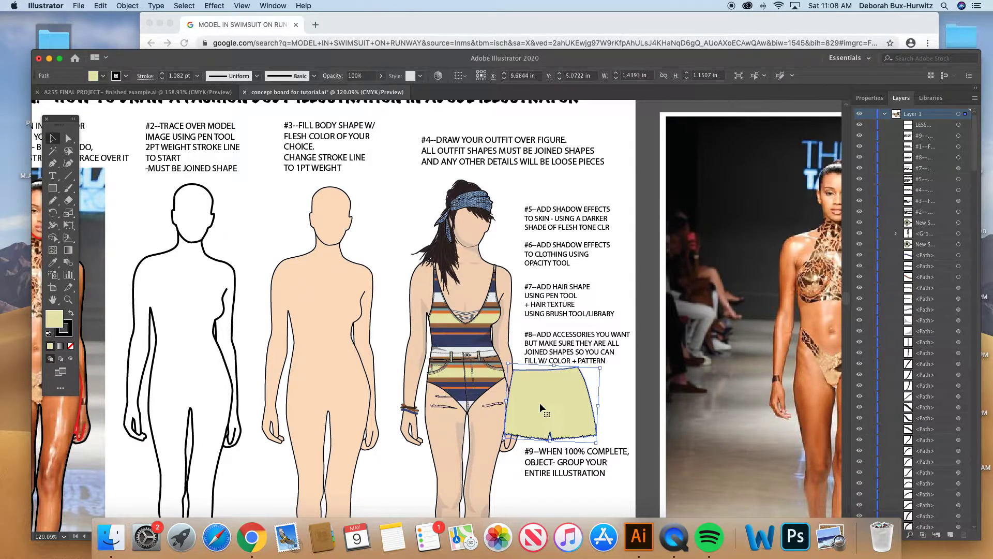
key(super+z)
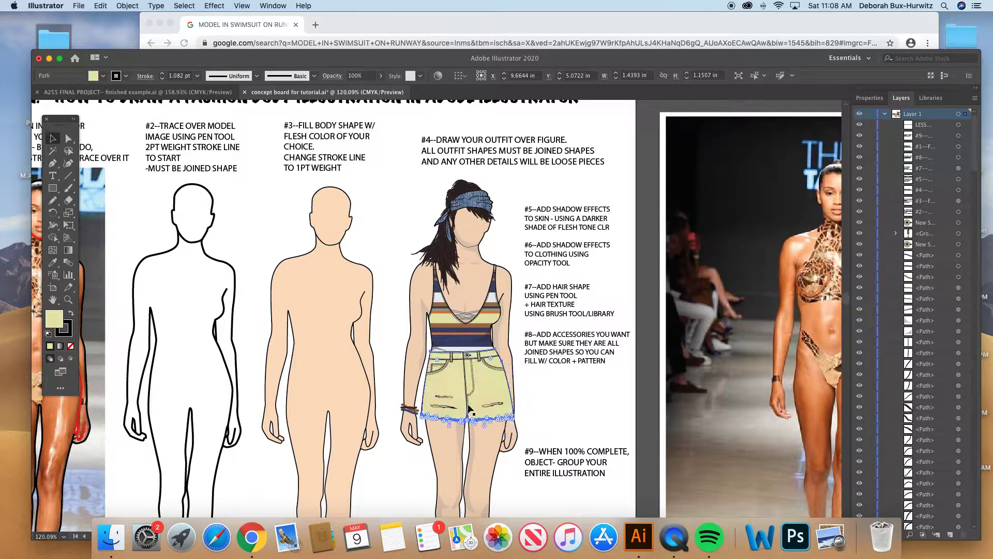
drag(492, 330, 703, 324)
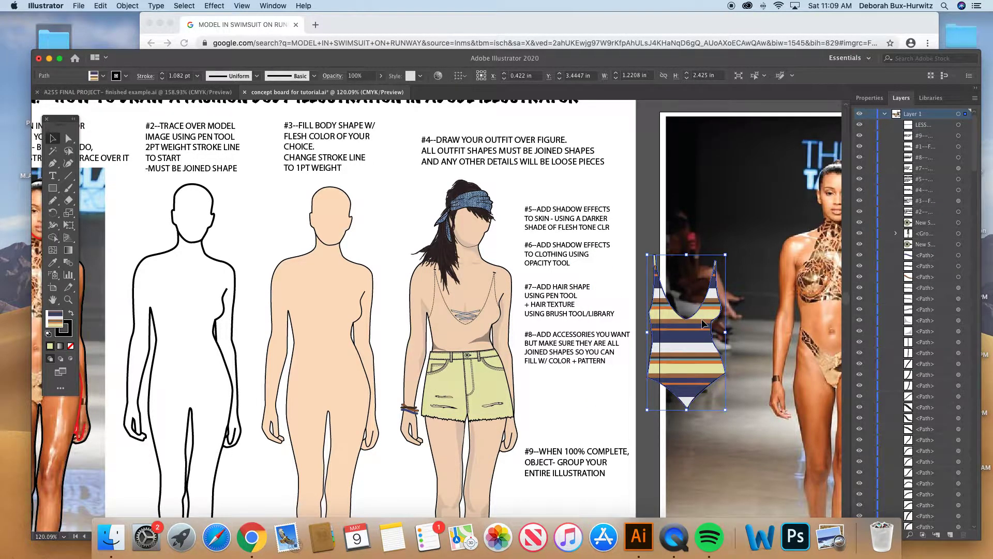
key(super+z)
key(super+z)
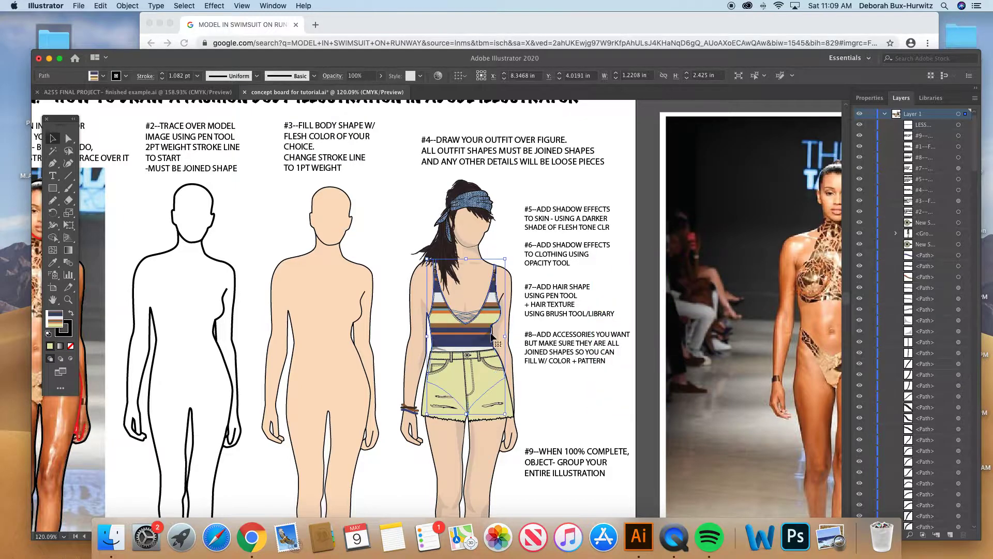
click(484, 384)
drag(483, 384, 602, 404)
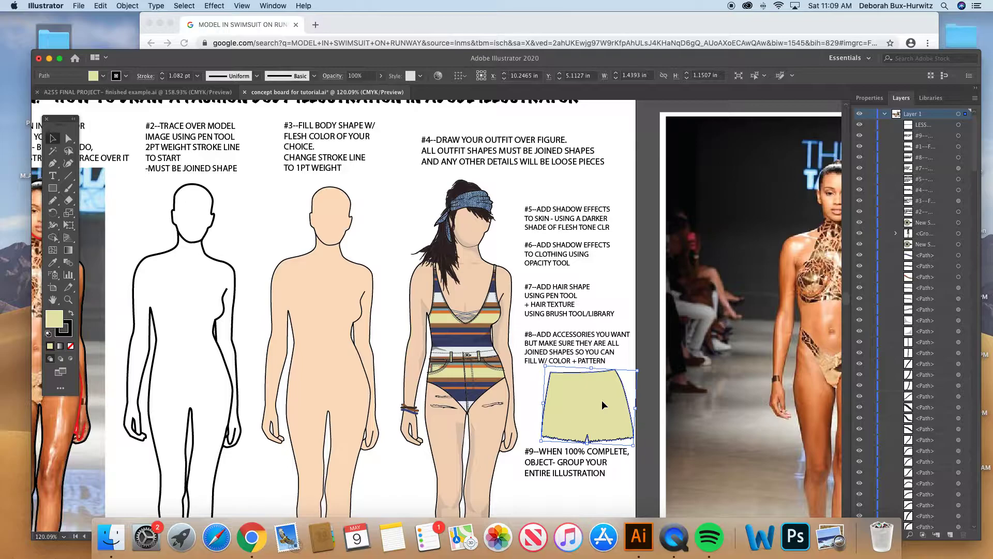
key(super+z)
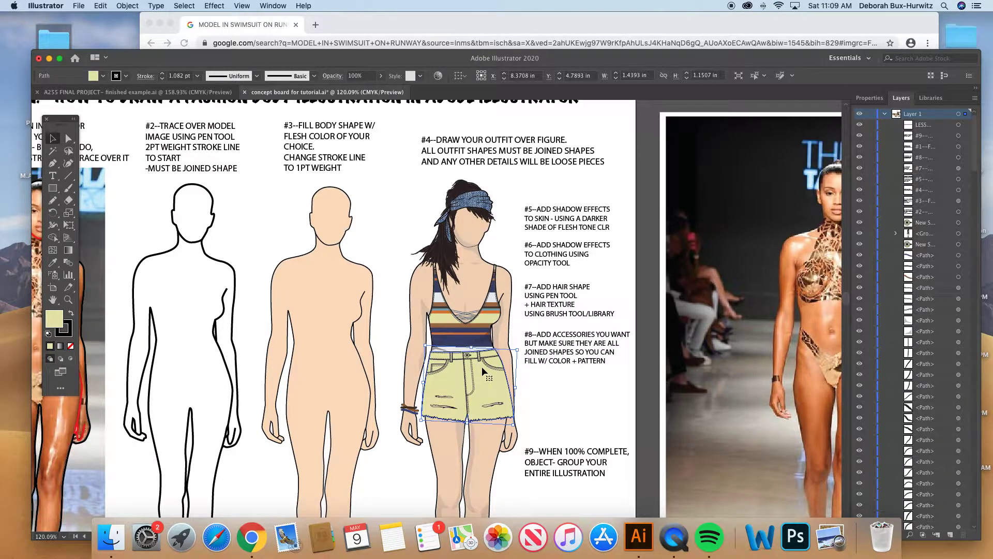
- Examine the #4 outfit figure at closer range from the headscarf down to the legs, together with the notes #5 to #9
scroll(490, 387, down, 1)
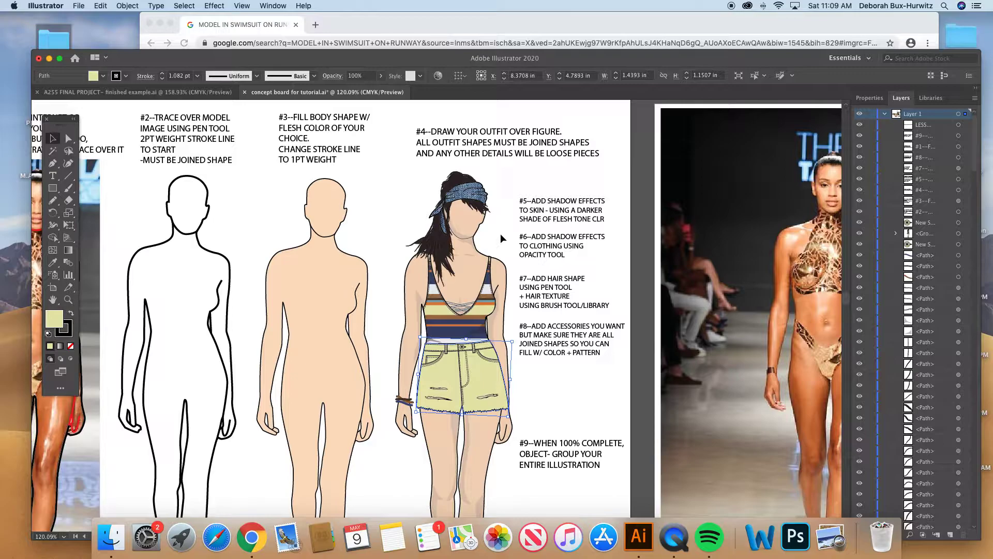
scroll(501, 238, down, 3)
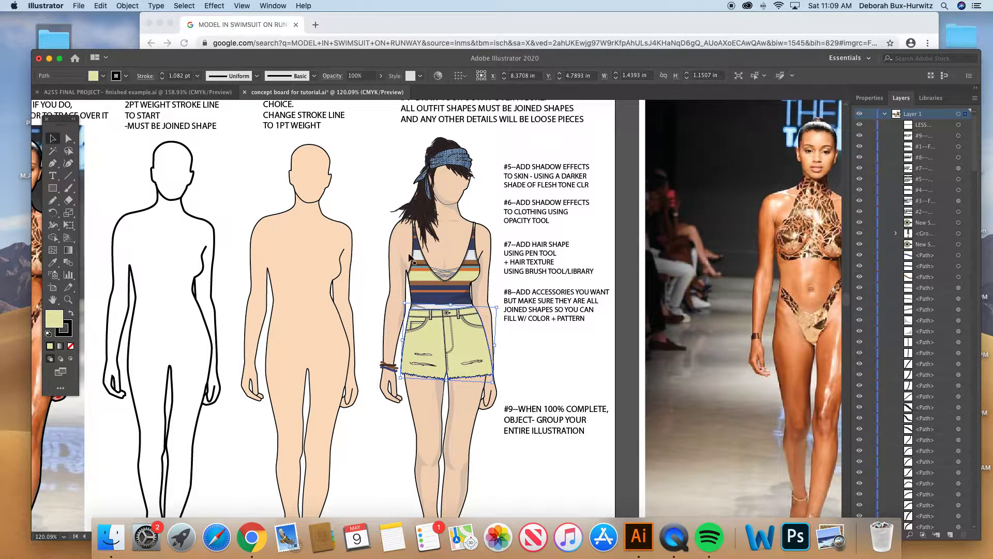
key(z)
drag(347, 208, 643, 412)
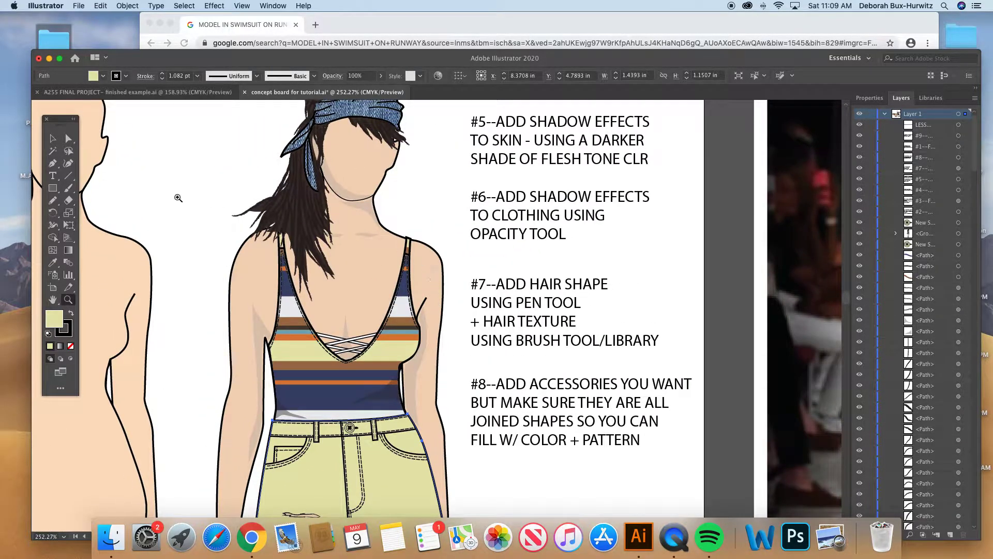
click(68, 139)
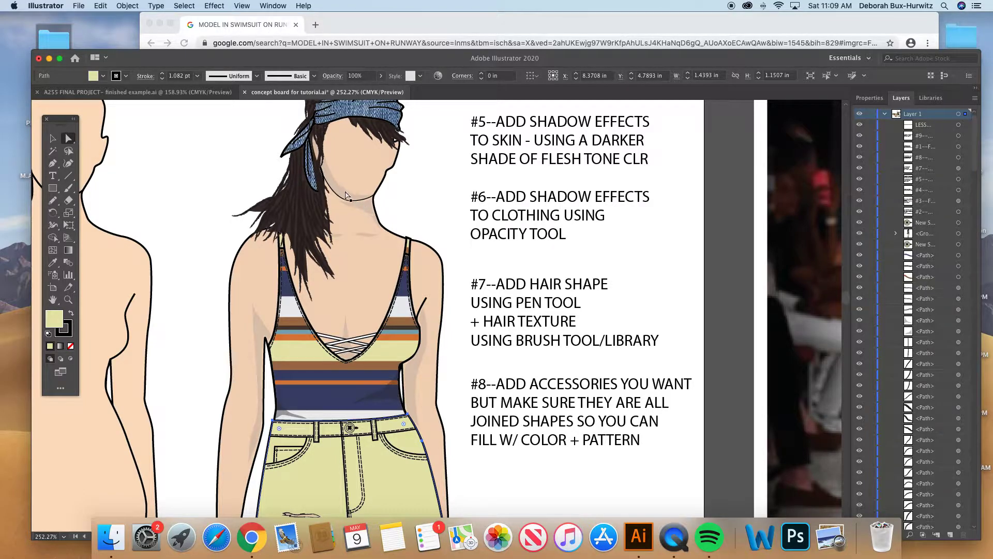
scroll(379, 317, up, 1)
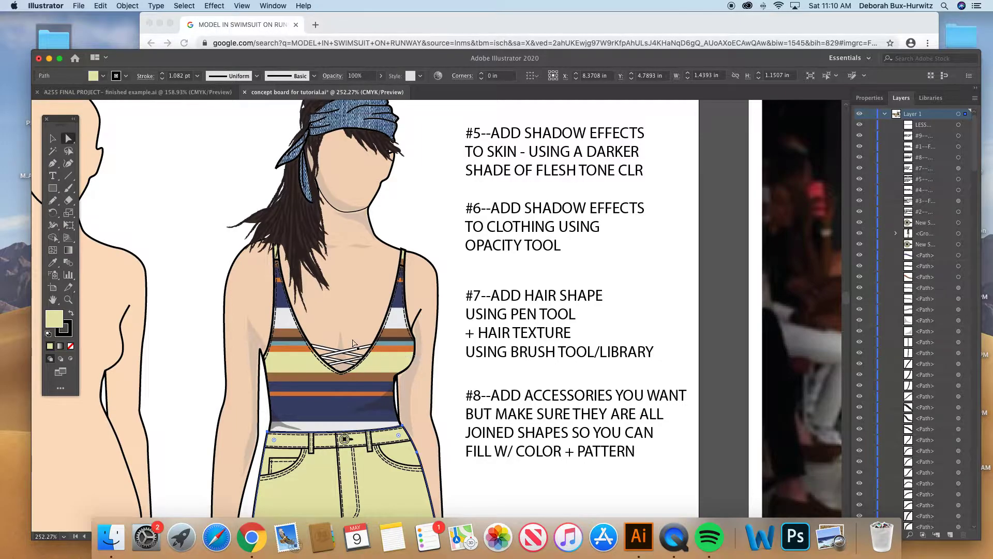
scroll(351, 362, down, 3)
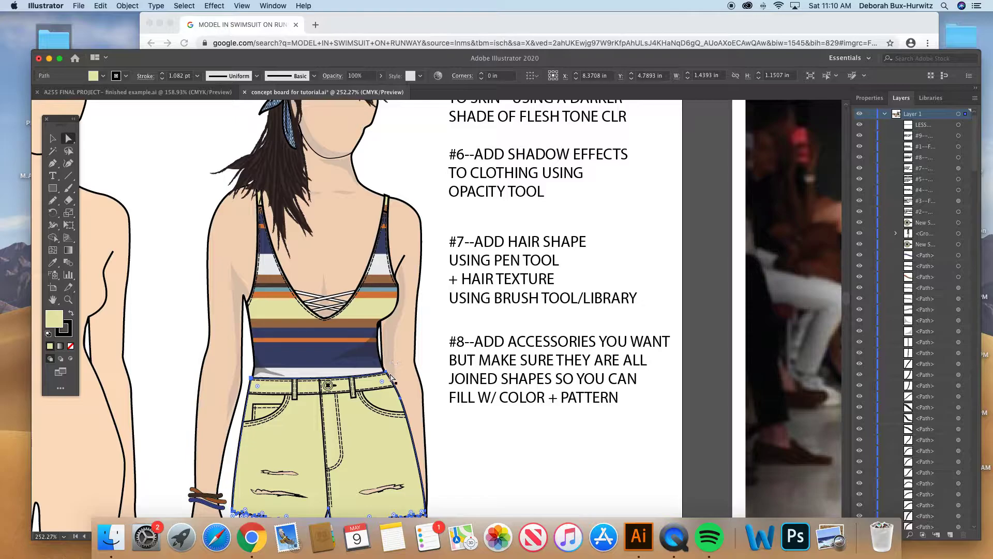
scroll(325, 331, down, 5)
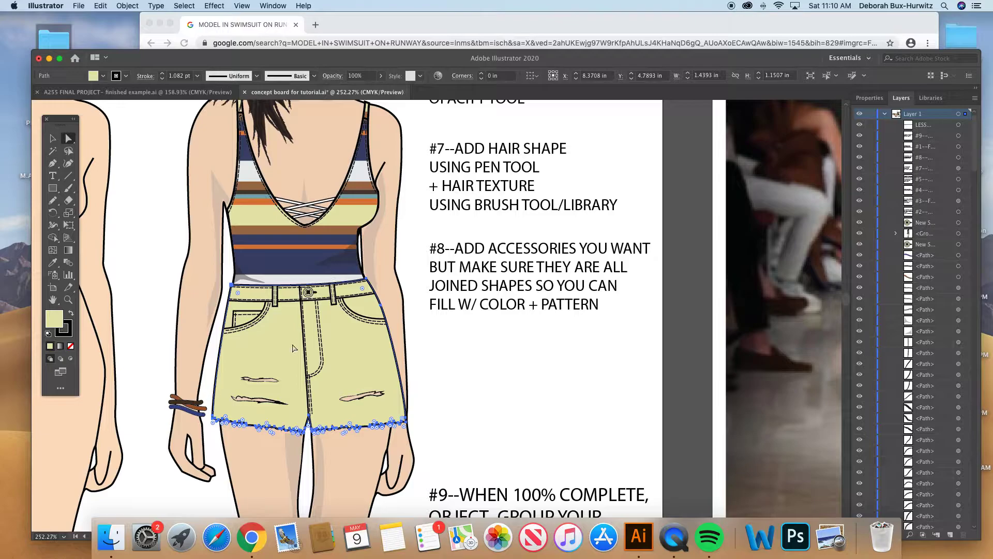
scroll(293, 348, down, 5)
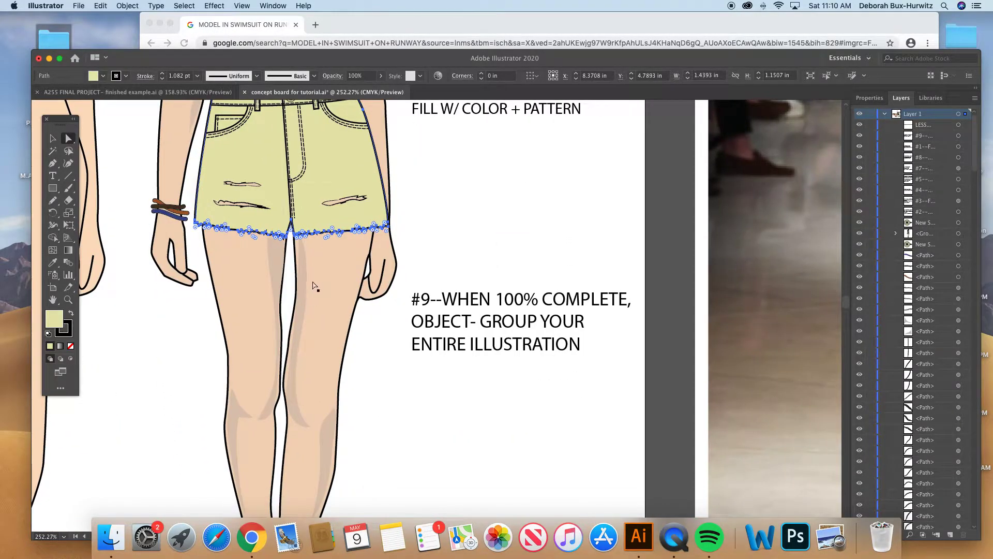
scroll(309, 325, down, 2)
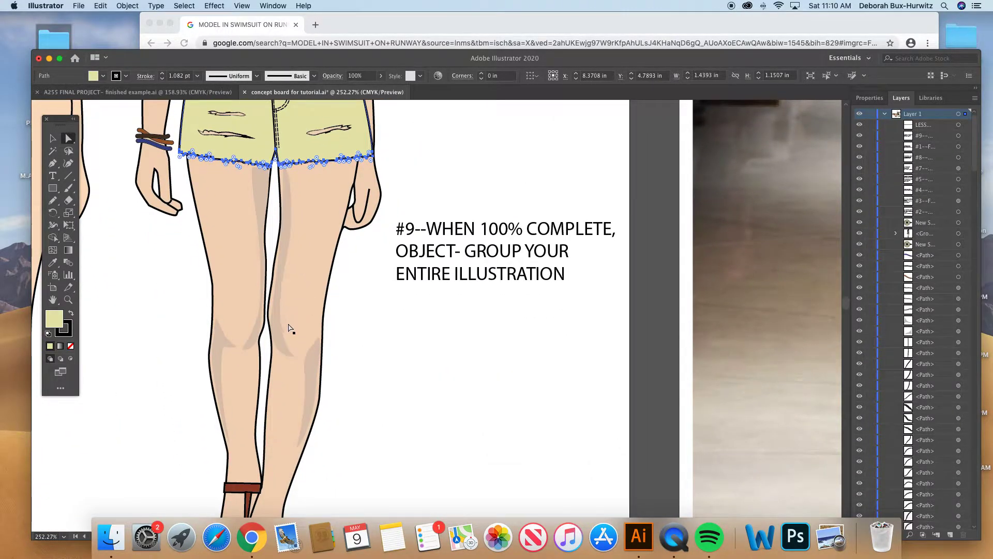
- Clear the shorts selection and select the darker skin-shadow shape along the outer calf of the #4 figure
click(352, 270)
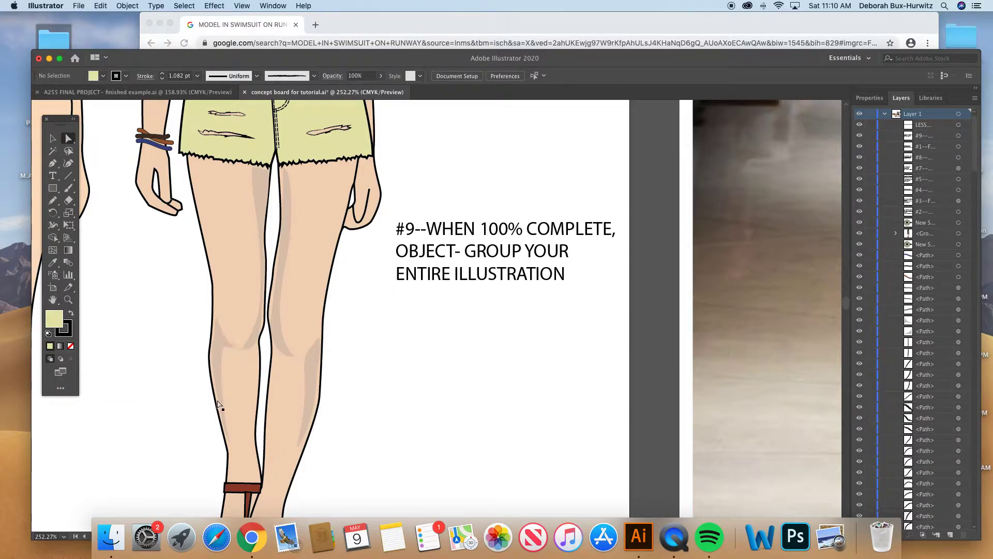
click(309, 380)
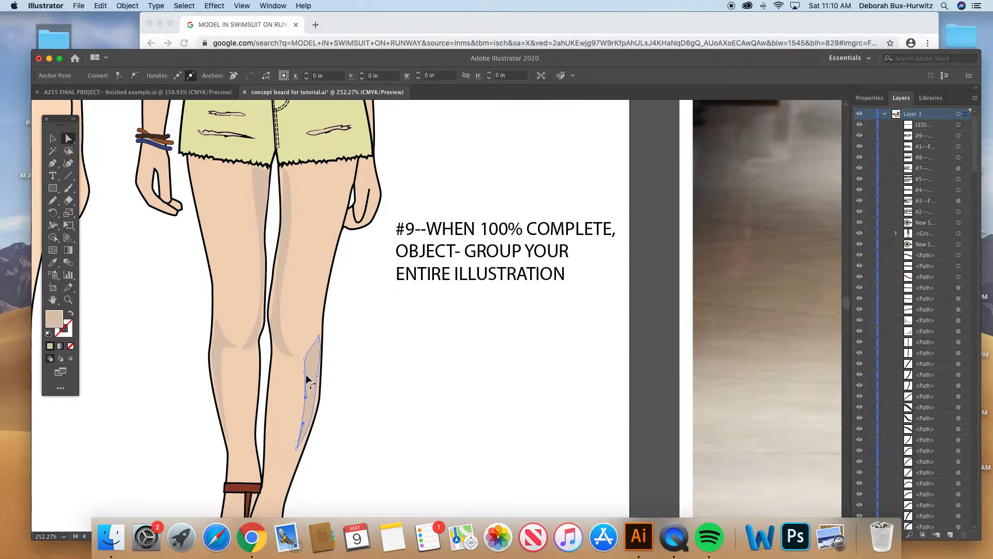
click(314, 368)
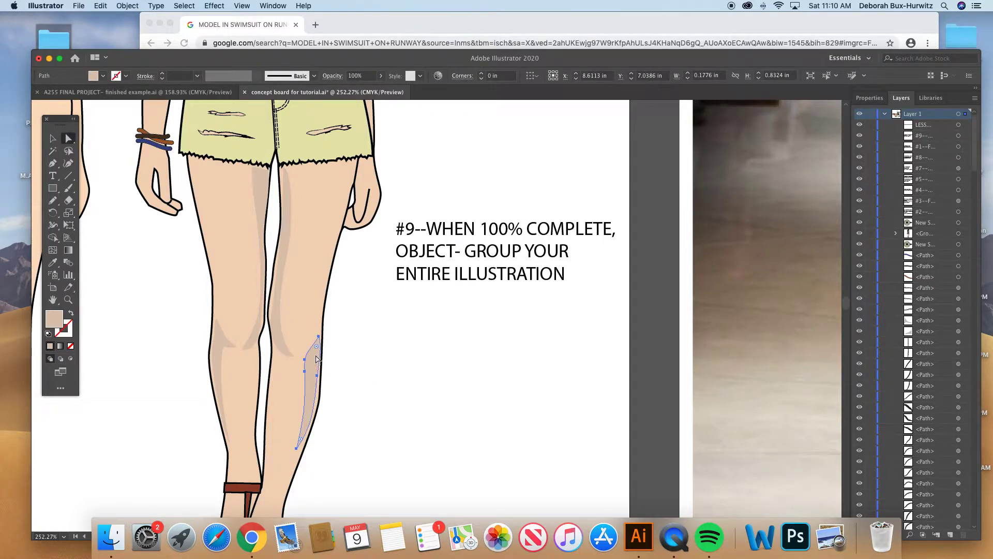
- Inspect the fill of the inner-arm shadow beside the swimsuit in the Color Picker, close it without changes and clear the selection
scroll(377, 316, up, 10)
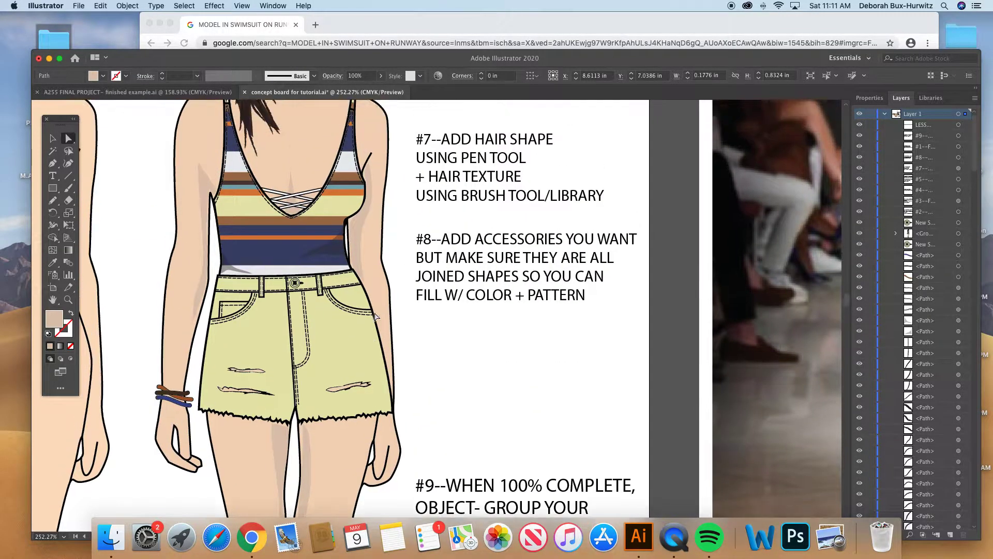
scroll(376, 317, up, 5)
click(372, 316)
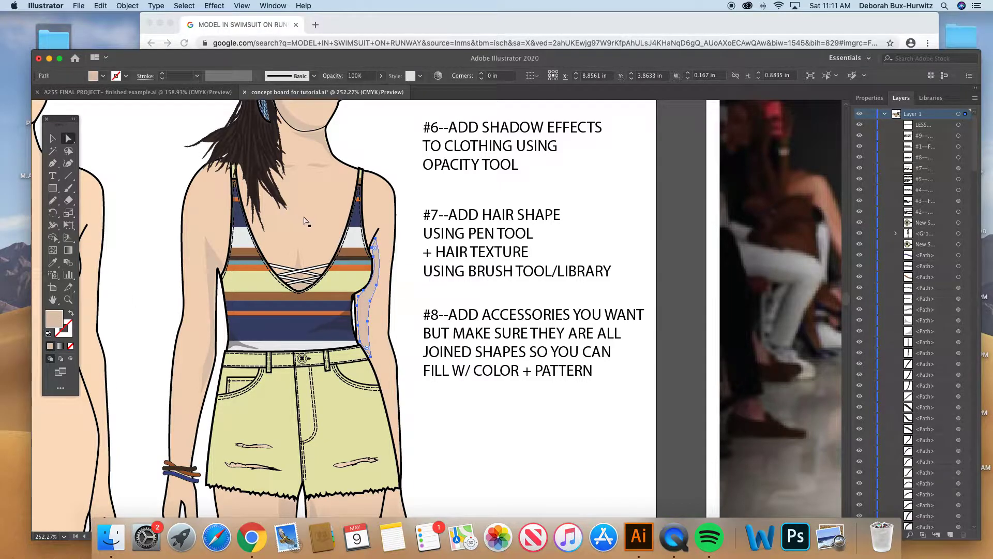
double_click(54, 318)
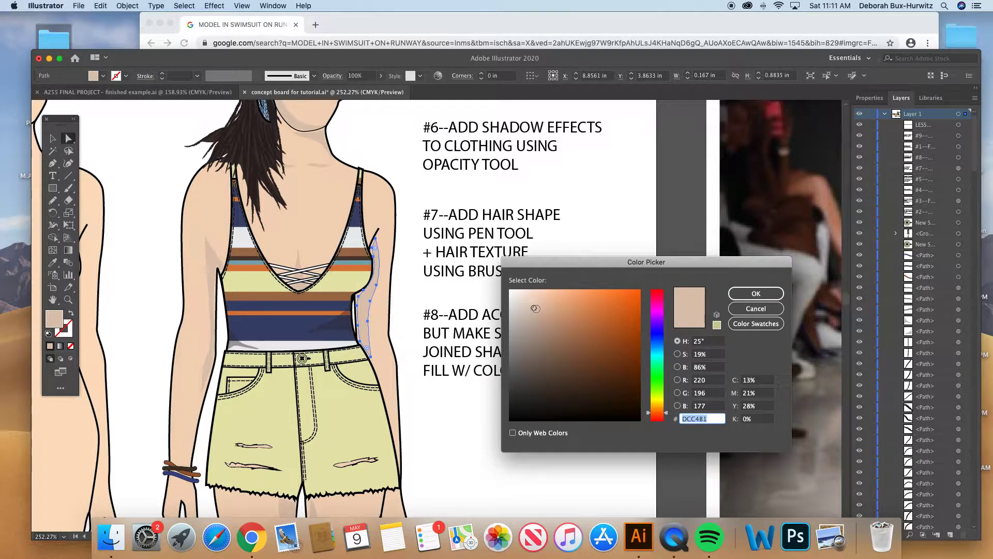
click(746, 310)
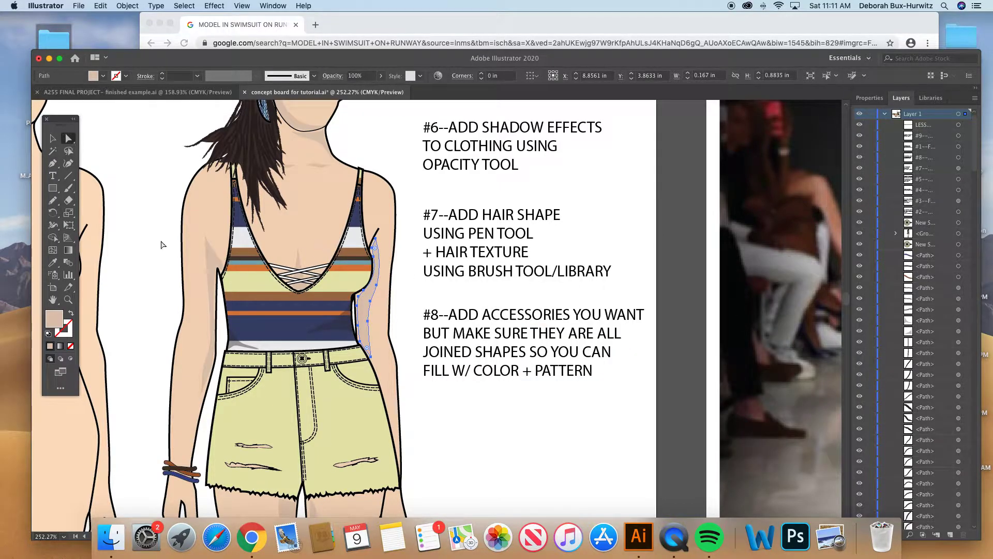
click(203, 263)
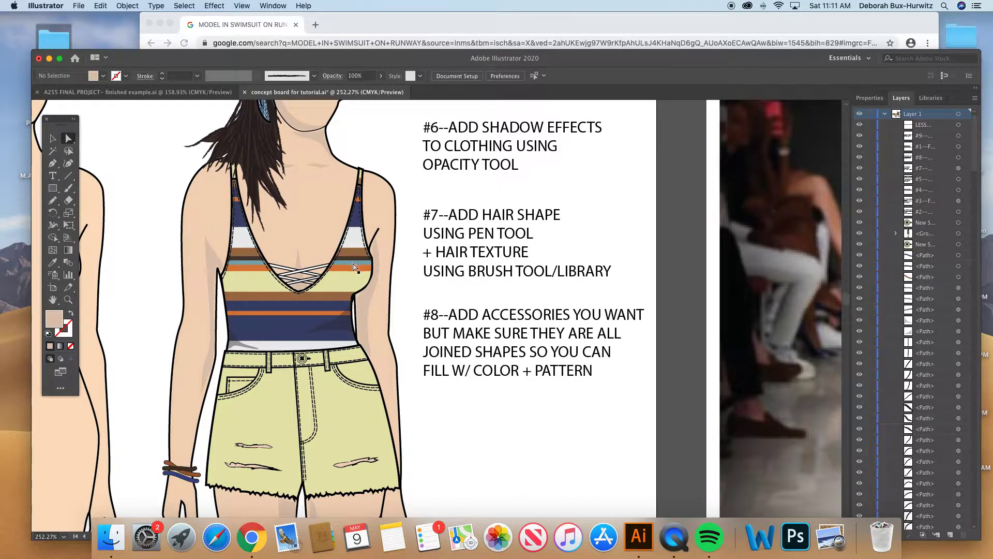
- Set the opacity of the black shadow shape at the swimsuit's waist to 30% after trying 100% and 45%, and deselect it
scroll(354, 266, up, 4)
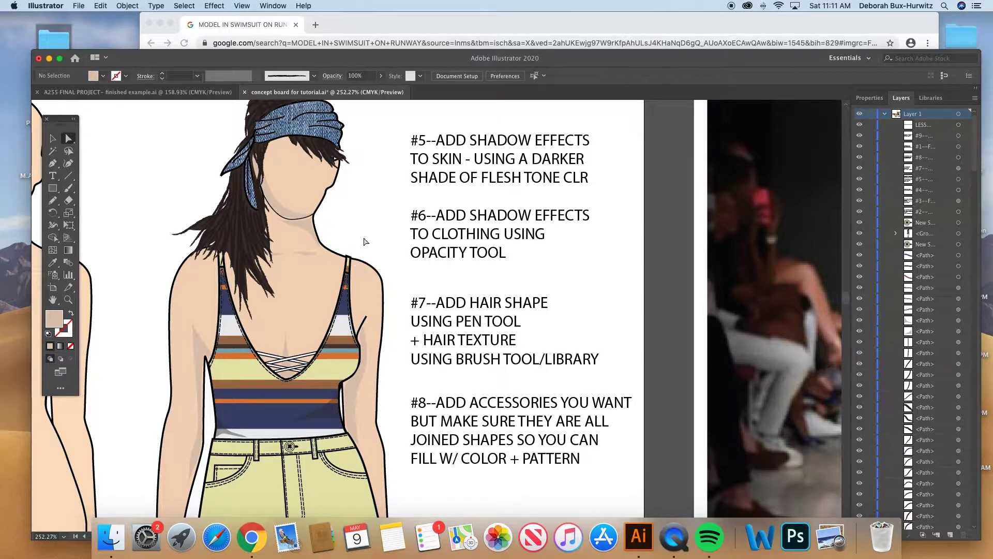
scroll(365, 242, down, 1)
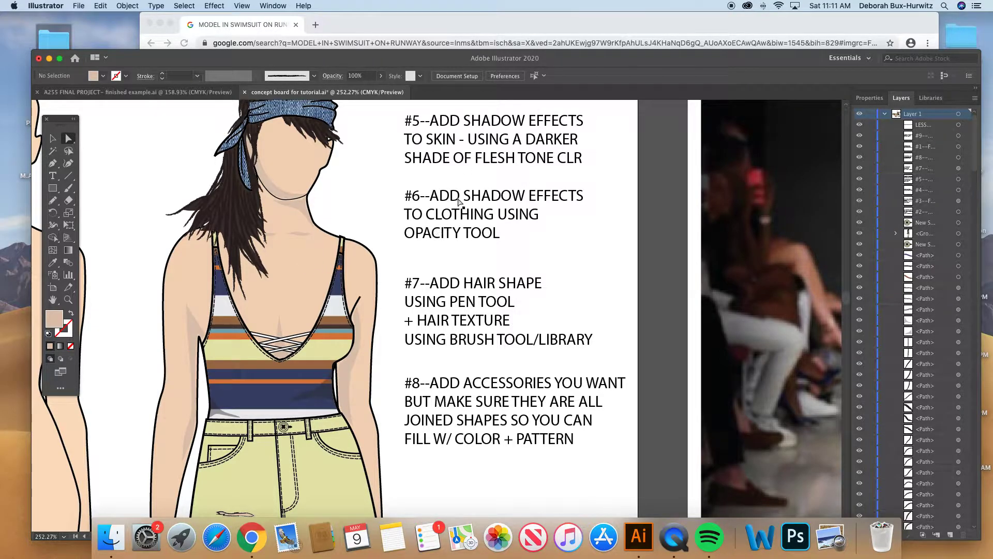
scroll(462, 239, down, 1)
scroll(461, 239, down, 3)
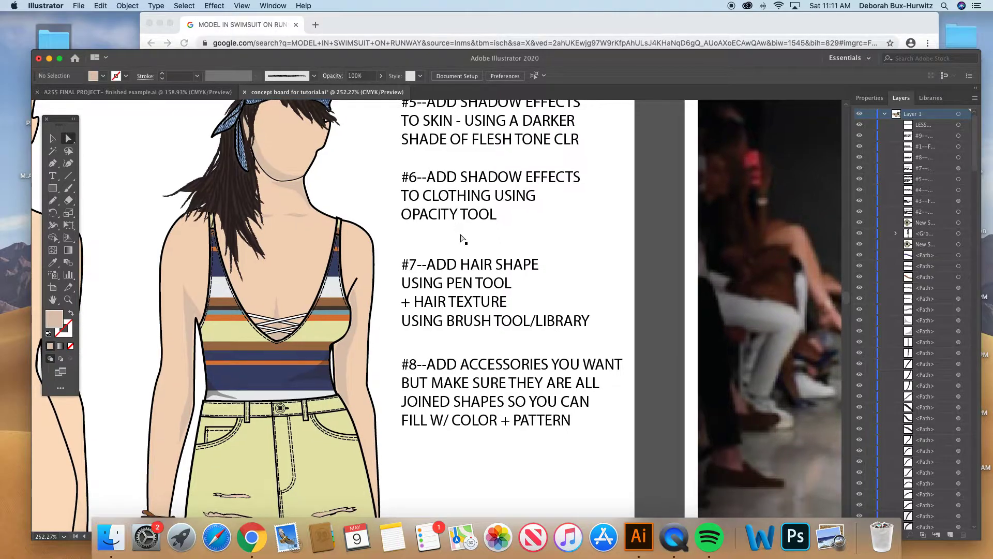
click(321, 375)
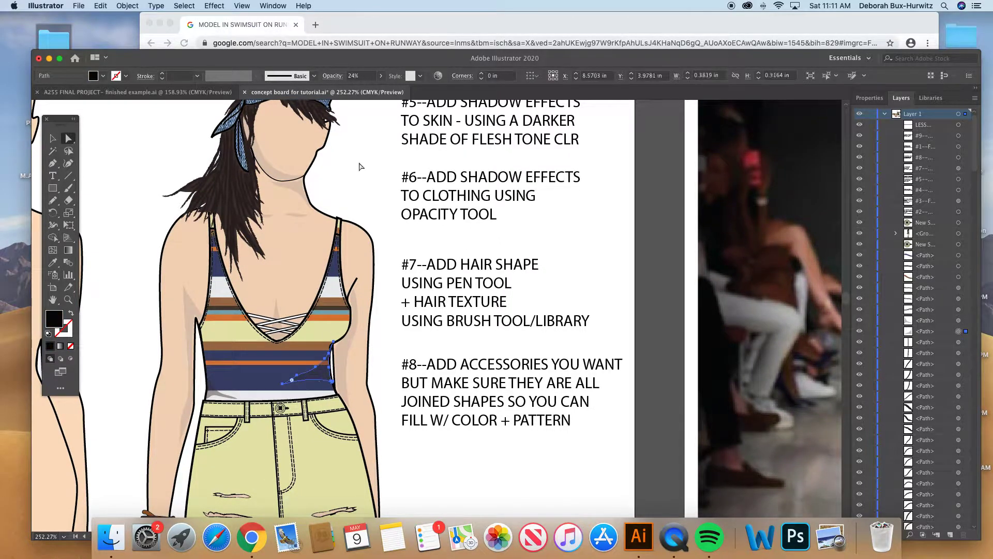
click(381, 76)
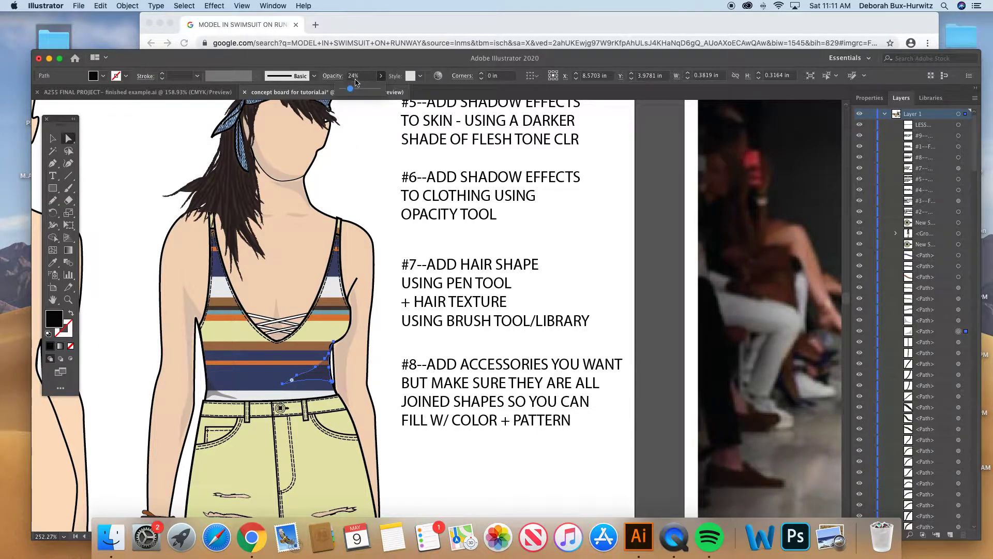
drag(364, 86, 383, 92)
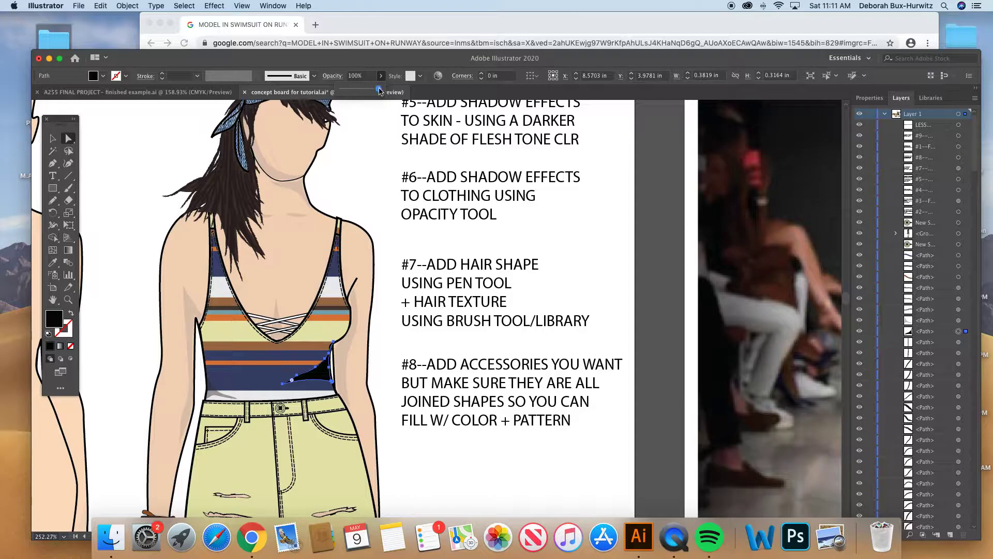
drag(379, 89, 359, 91)
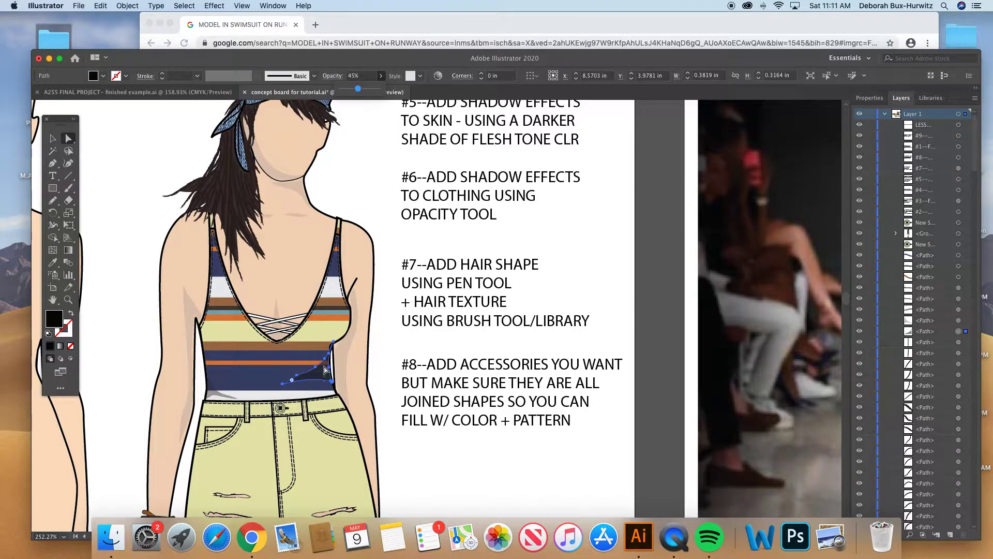
drag(363, 90, 352, 88)
click(370, 181)
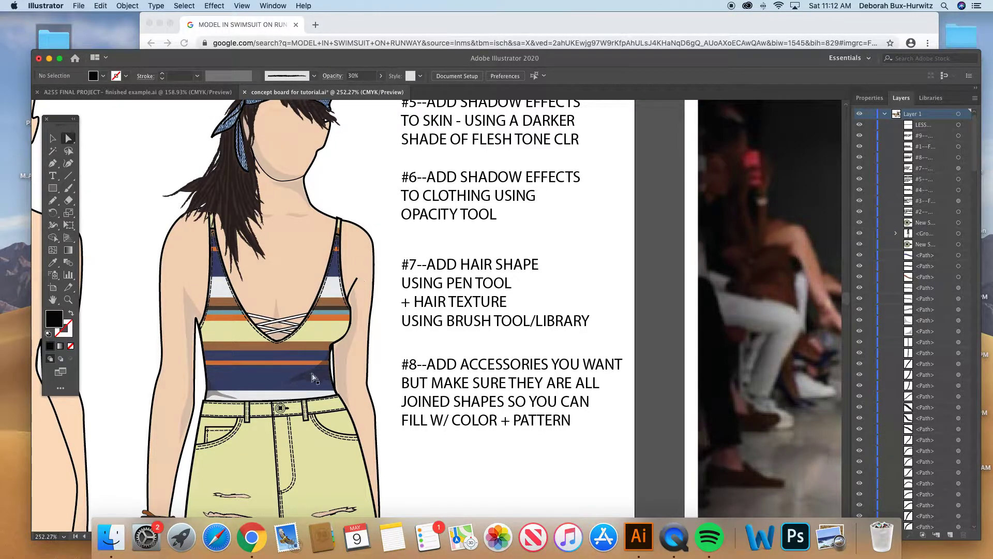
- Select the swimsuit's waist shadow again at closer range and open its opacity slider to inspect the setting
click(68, 300)
click(285, 467)
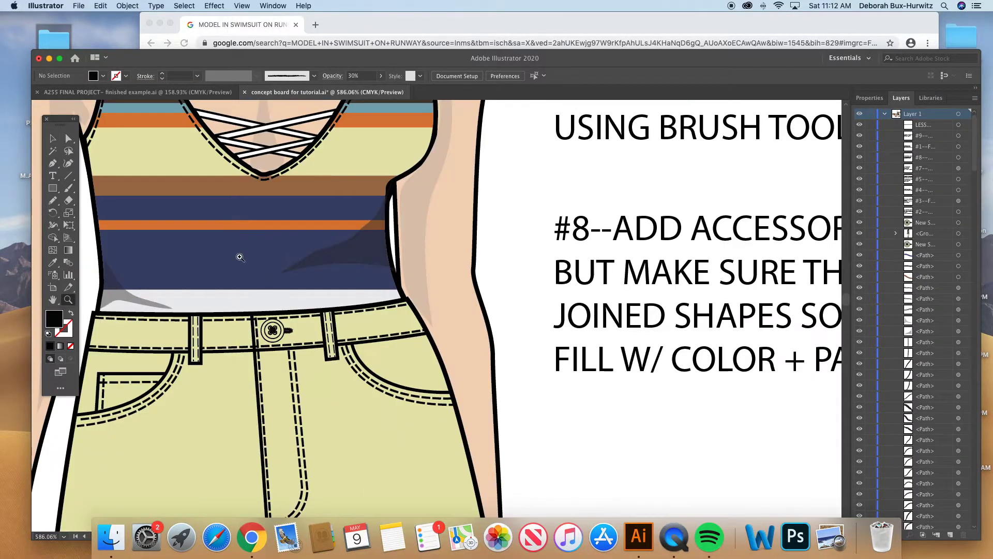
click(68, 137)
scroll(374, 250, up, 1)
click(381, 261)
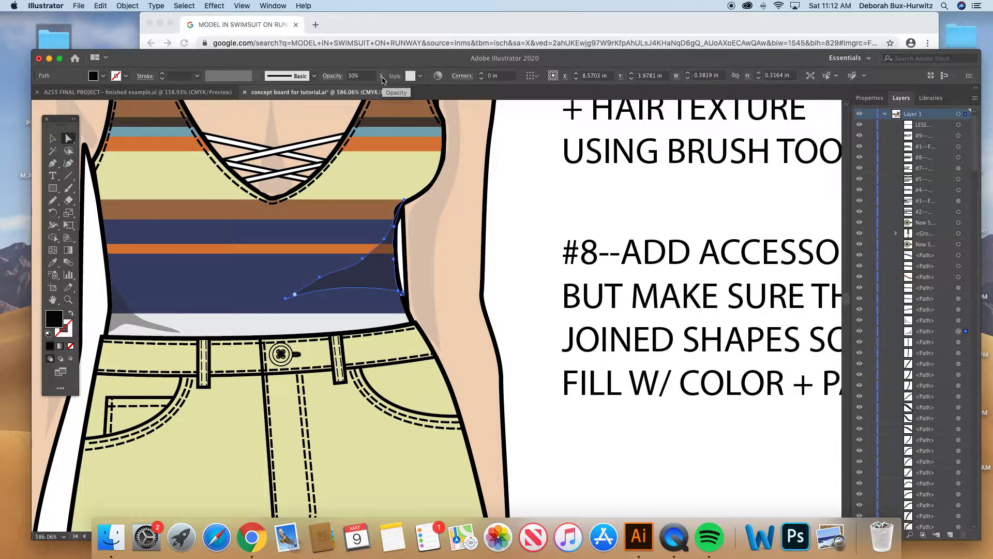
click(382, 77)
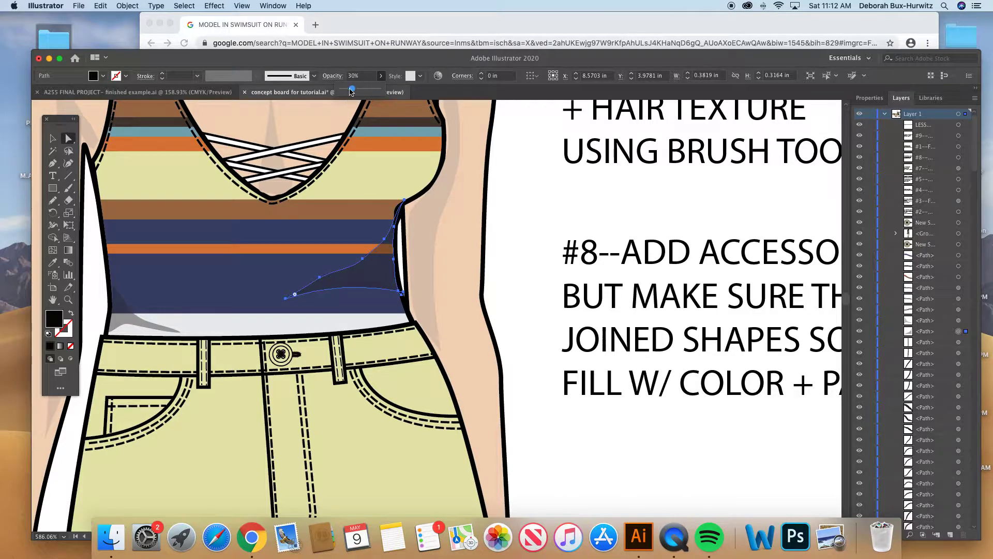
key(super+minus)
key(super+minus)
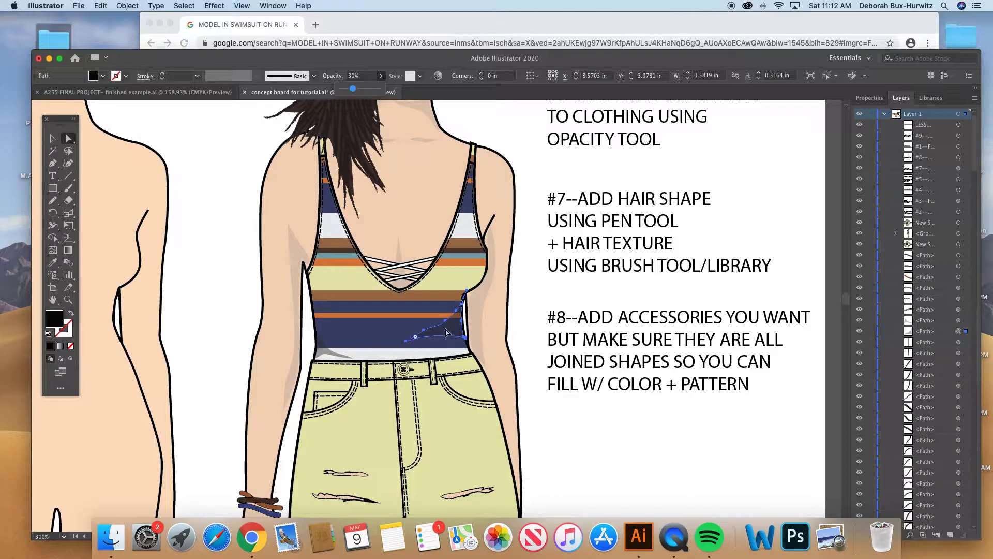
- Close the opacity slider and clear the selection of the swimsuit's waist shadow
scroll(453, 331, right, 3)
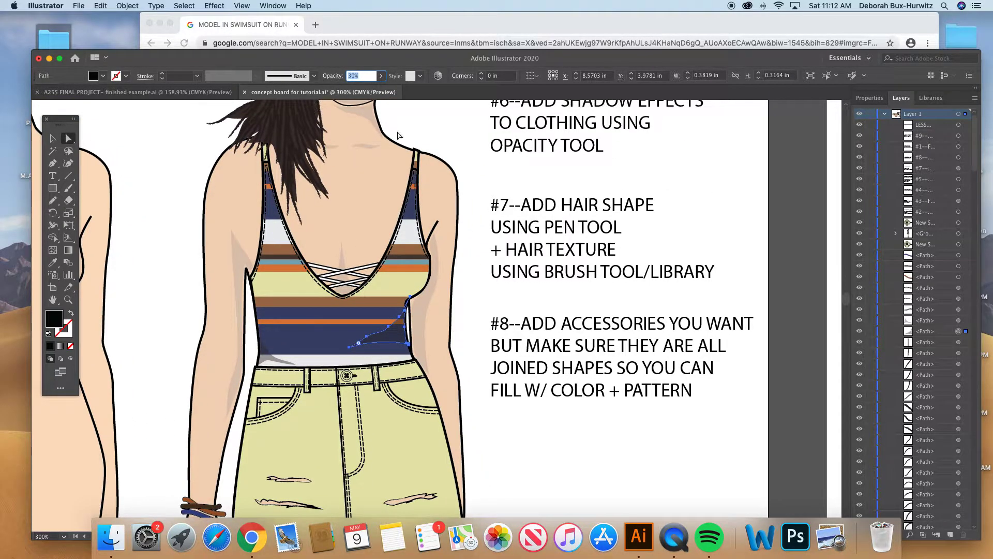
click(482, 309)
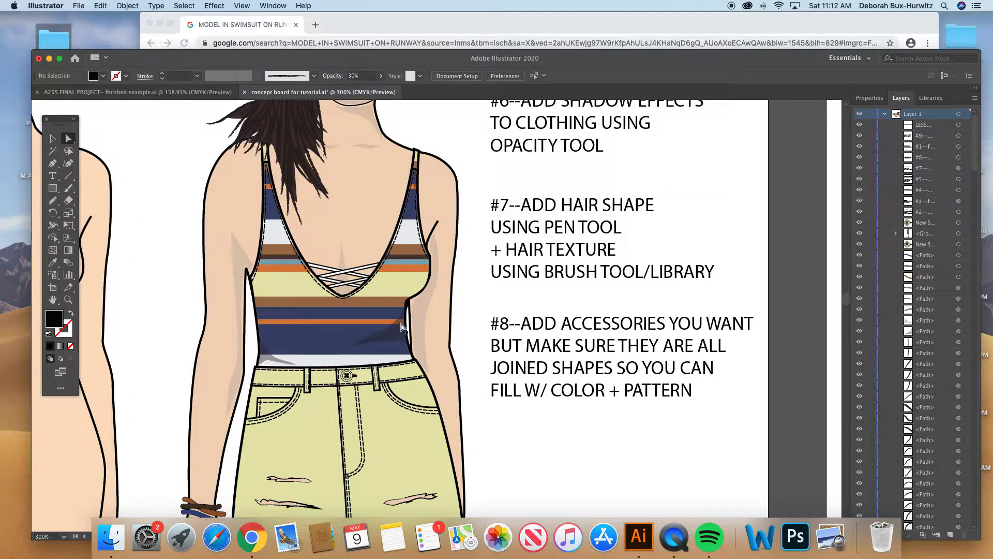
scroll(399, 327, right, 1)
scroll(399, 328, up, 1)
scroll(399, 327, right, 1)
scroll(399, 327, up, 1)
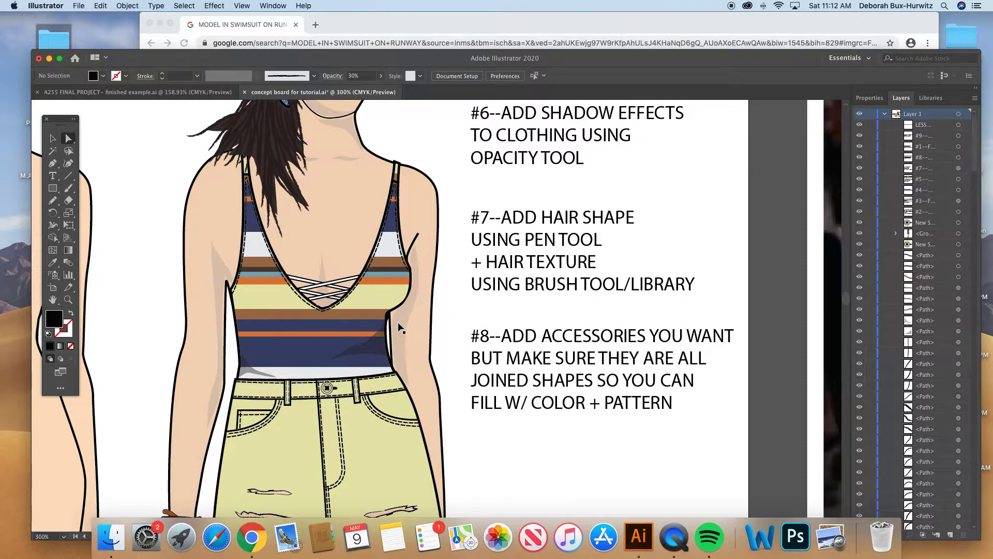
- Select the hanging tie of the denim headband on the #4 figure to inspect its shape
key(super+minus)
scroll(434, 235, up, 2)
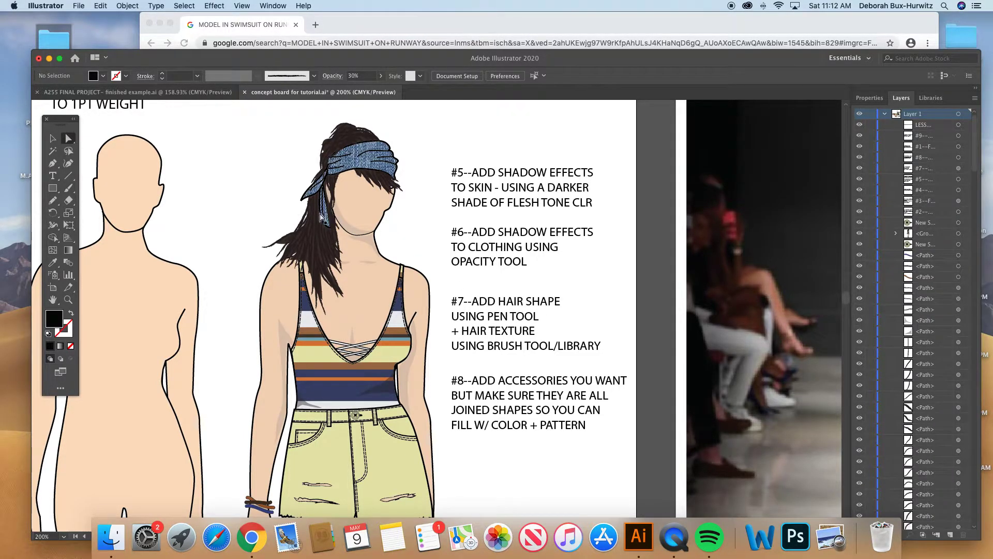
click(322, 219)
click(325, 222)
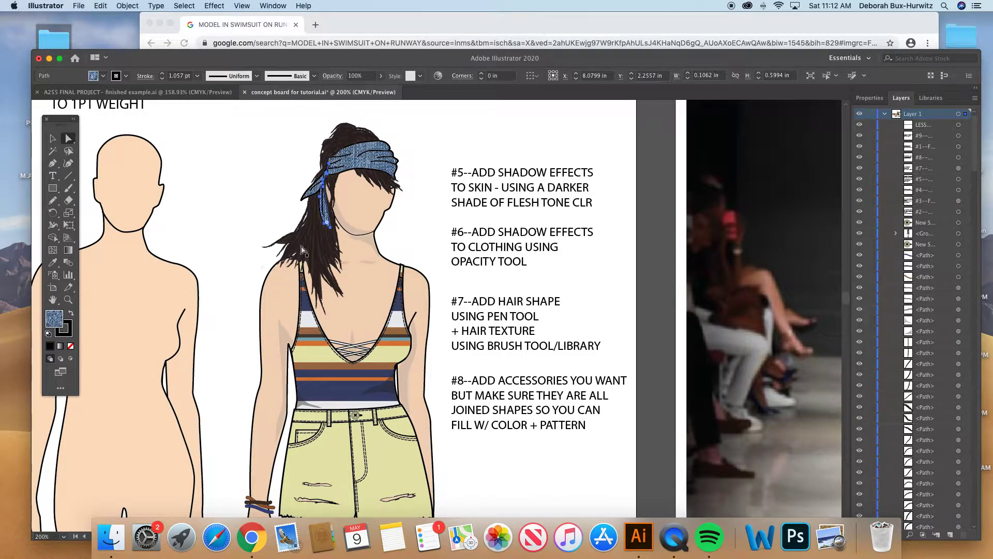
- Pull the ponytail's solid dark base shape away from the head to expose the brush-stroke texture, and undo the move
click(68, 299)
drag(245, 135, 525, 336)
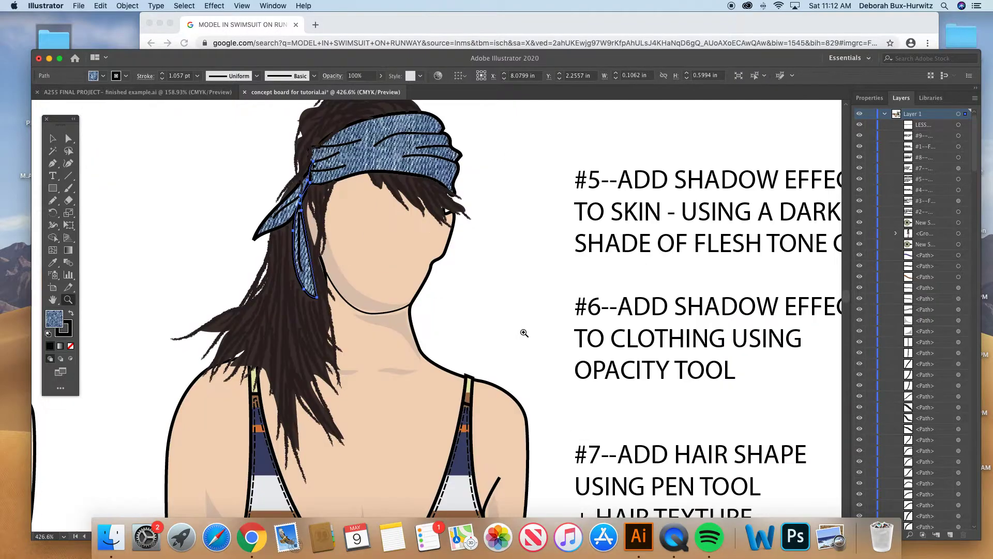
click(69, 139)
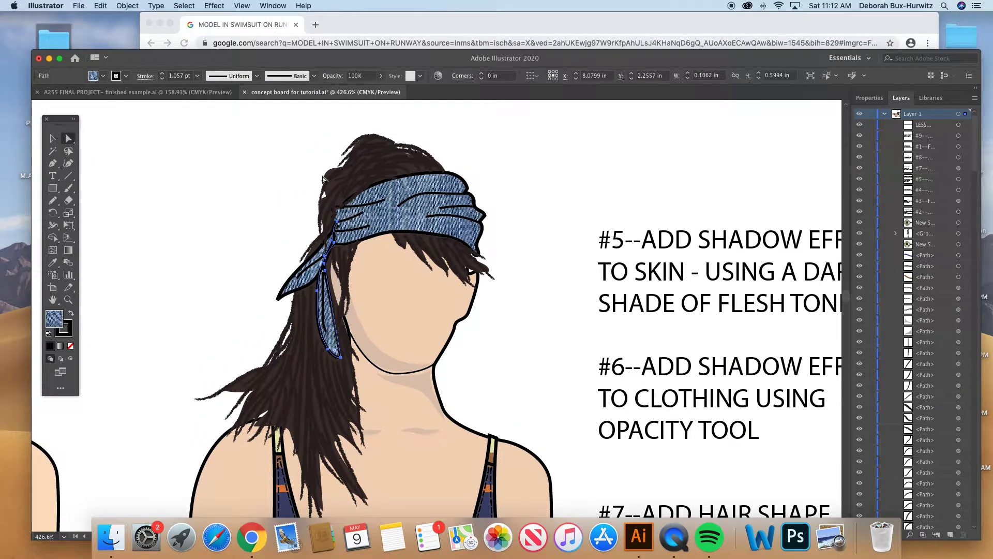
click(331, 176)
drag(331, 176, 199, 170)
scroll(207, 178, left, 5)
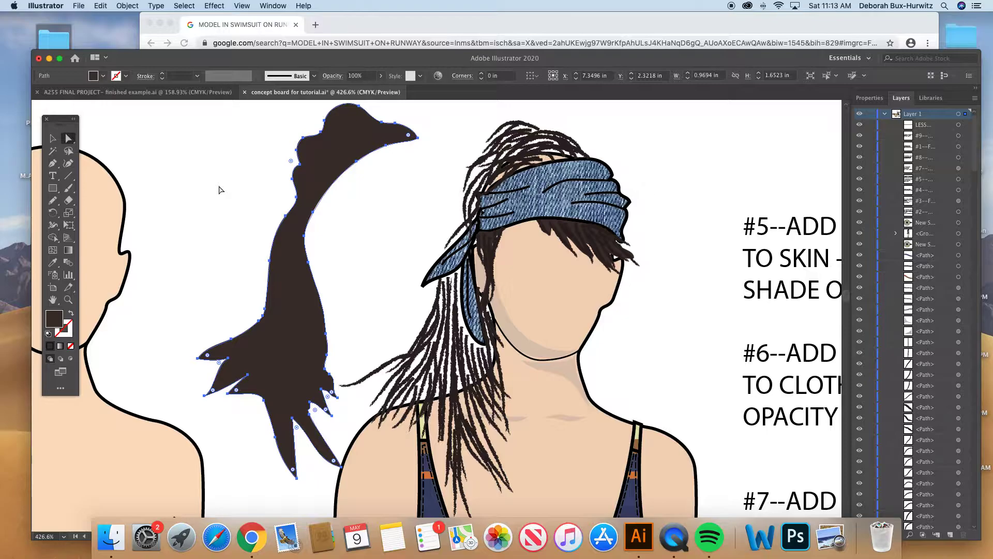
key(cmd+z)
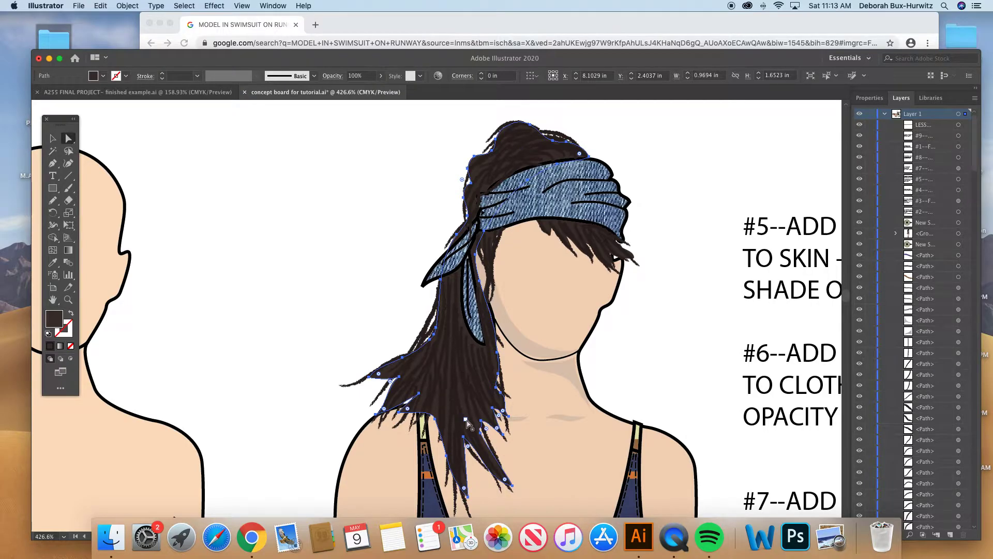
- Pull the solid base shape of the bangs out beside the headband, and undo the move
scroll(468, 425, right, 4)
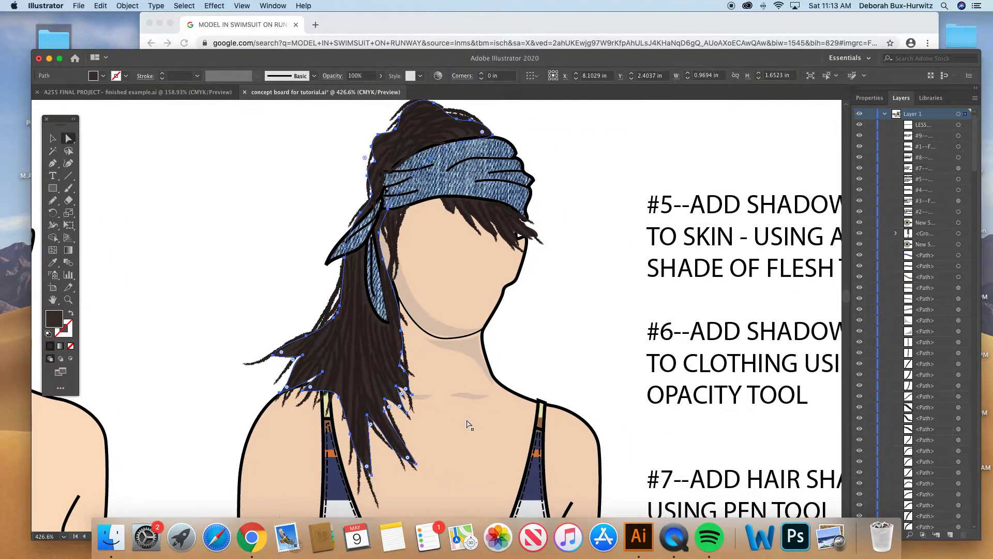
click(455, 203)
click(450, 203)
drag(450, 203, 549, 187)
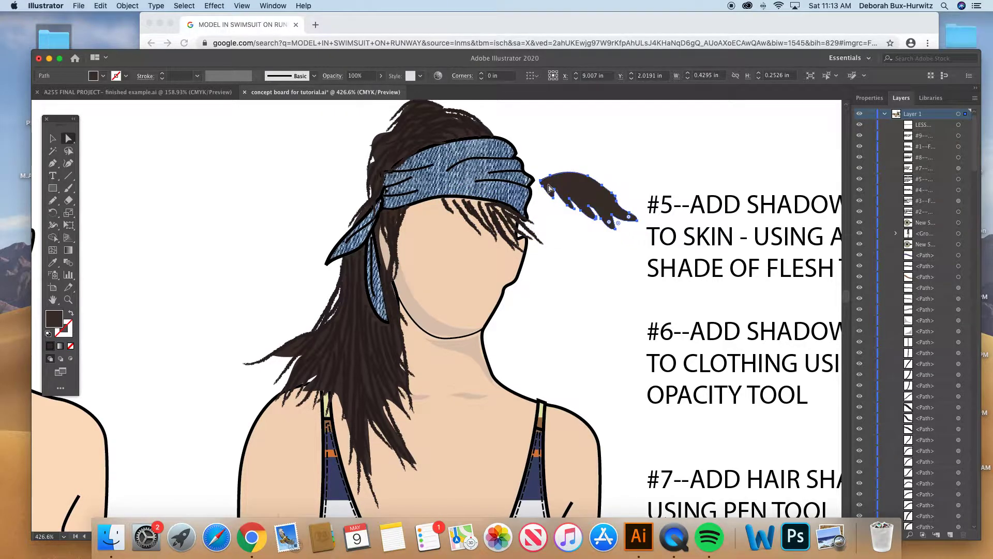
key(super+z)
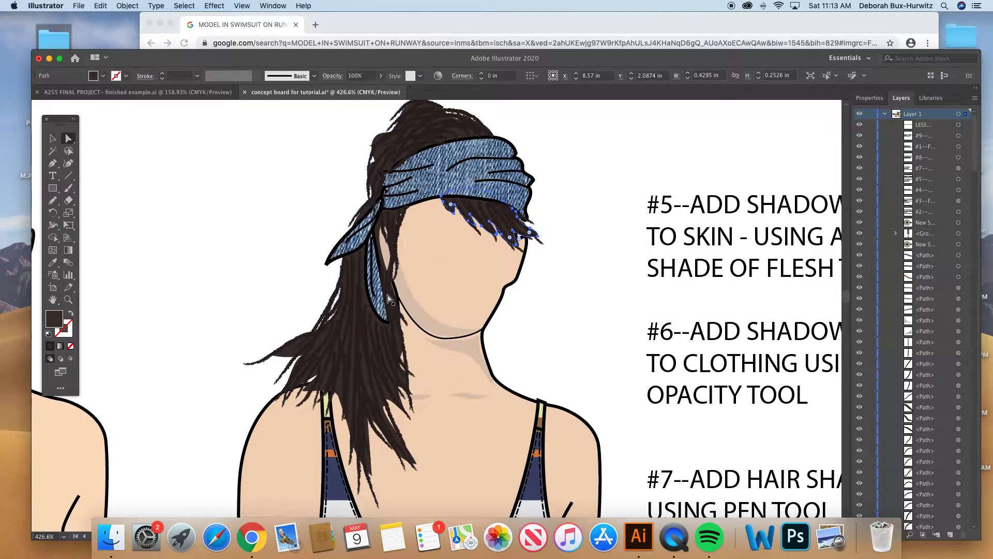
- Select the ponytail base shape, pull the bangs base shape out beside the chin to inspect its fill, undo the move and clear the selection
scroll(415, 303, right, 3)
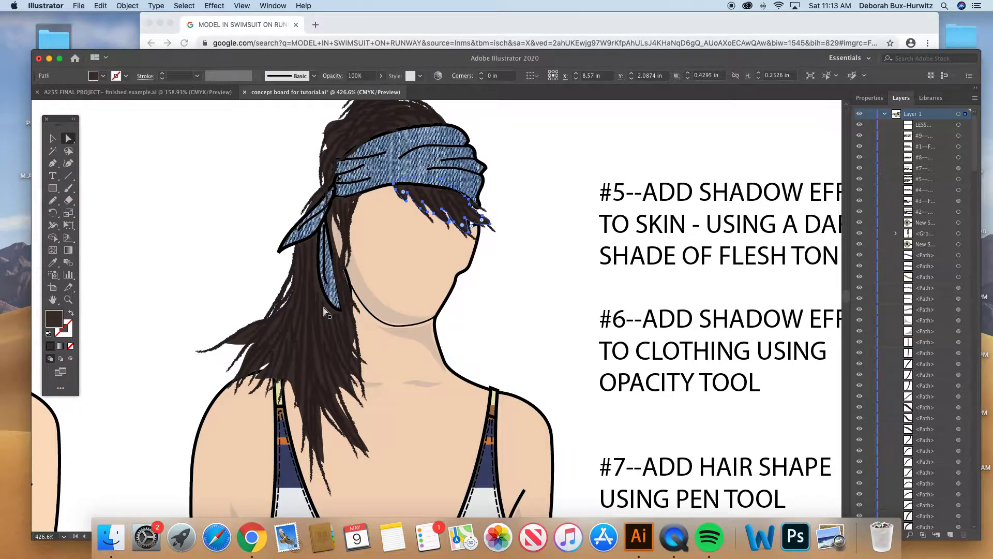
click(331, 123)
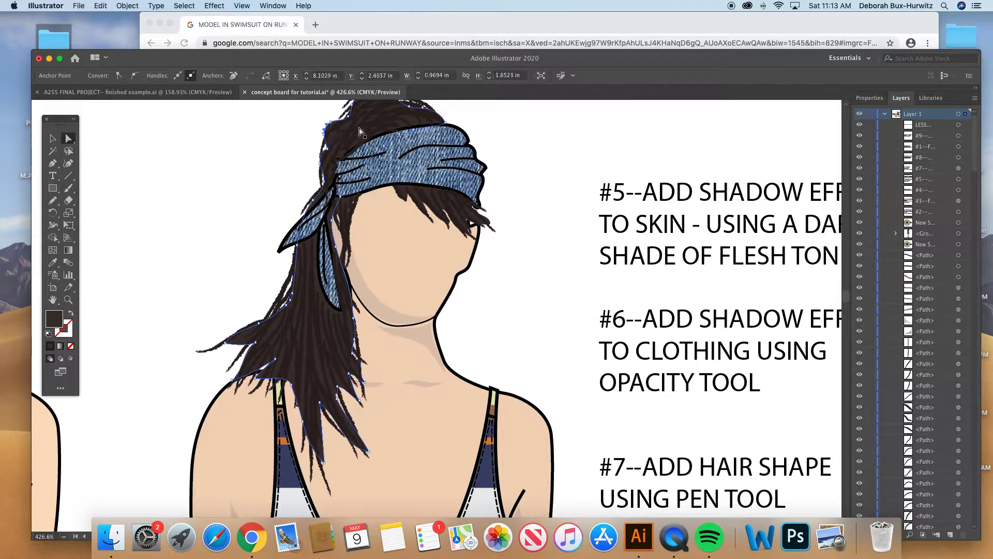
click(510, 139)
click(403, 191)
drag(402, 190, 494, 269)
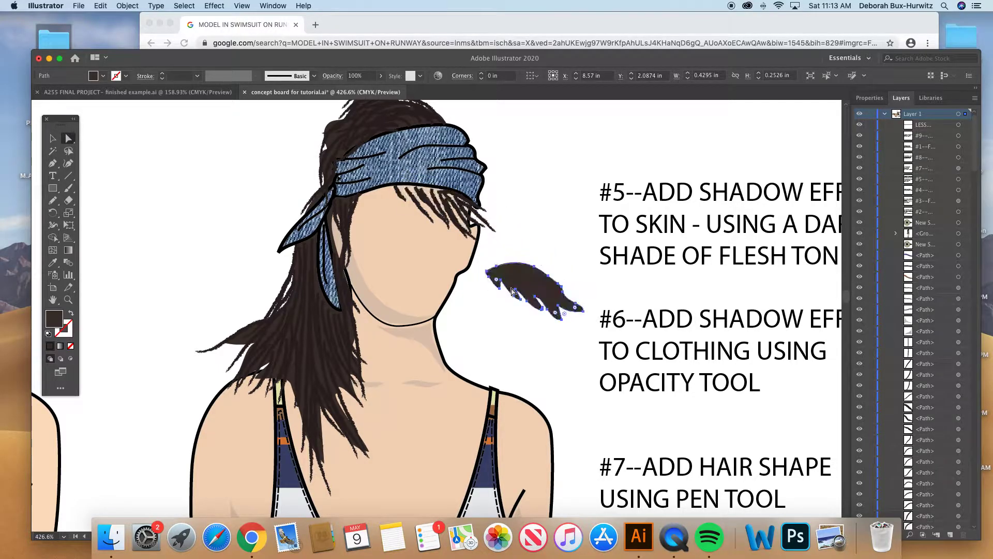
click(548, 231)
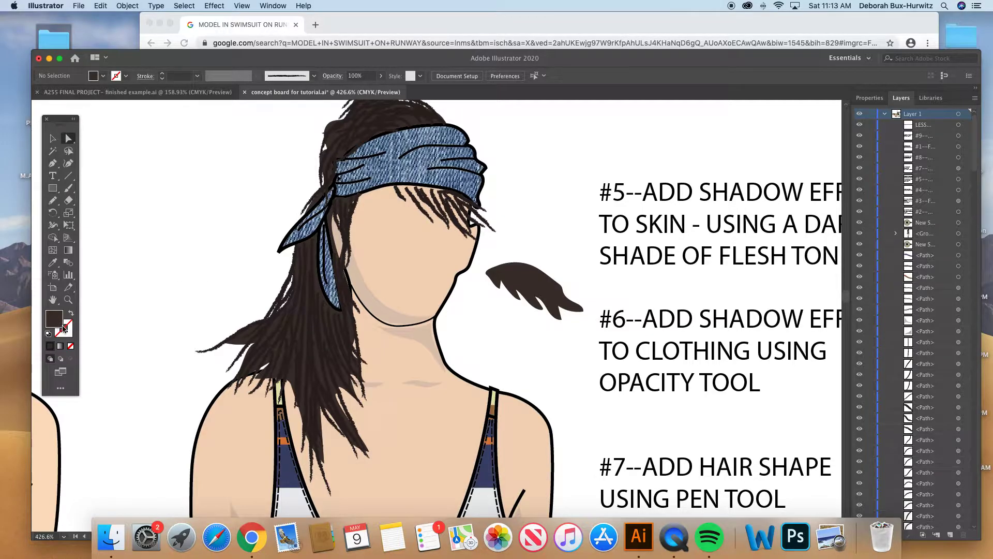
click(524, 286)
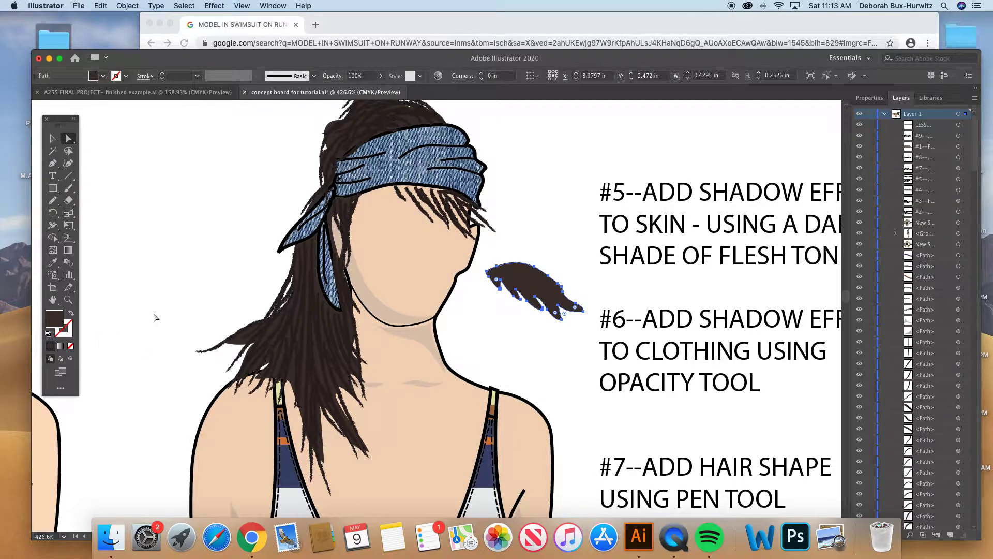
key(super+z)
click(532, 268)
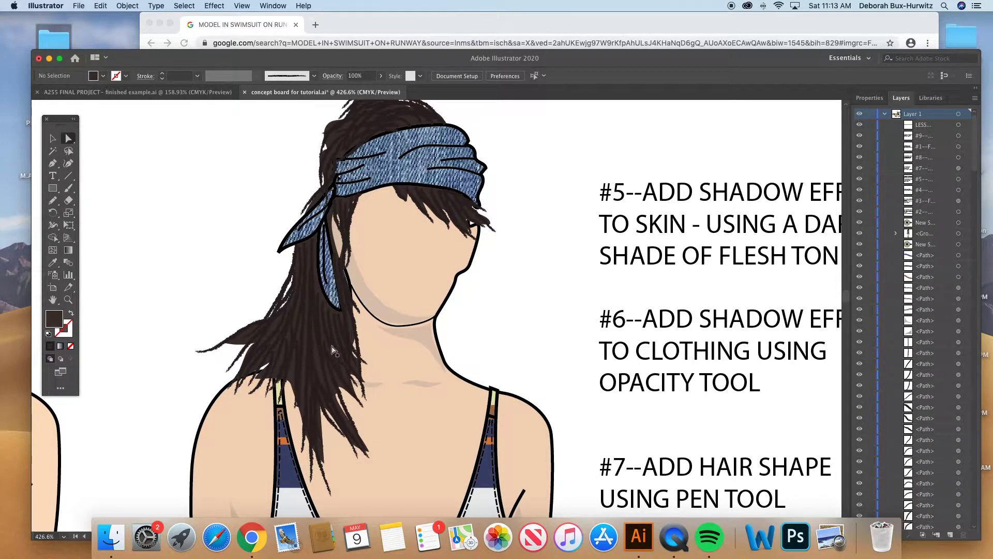
- Examine the #4 figure from hair to shorts beside the #7 hair and #8 accessories instructions
scroll(309, 319, right, 1)
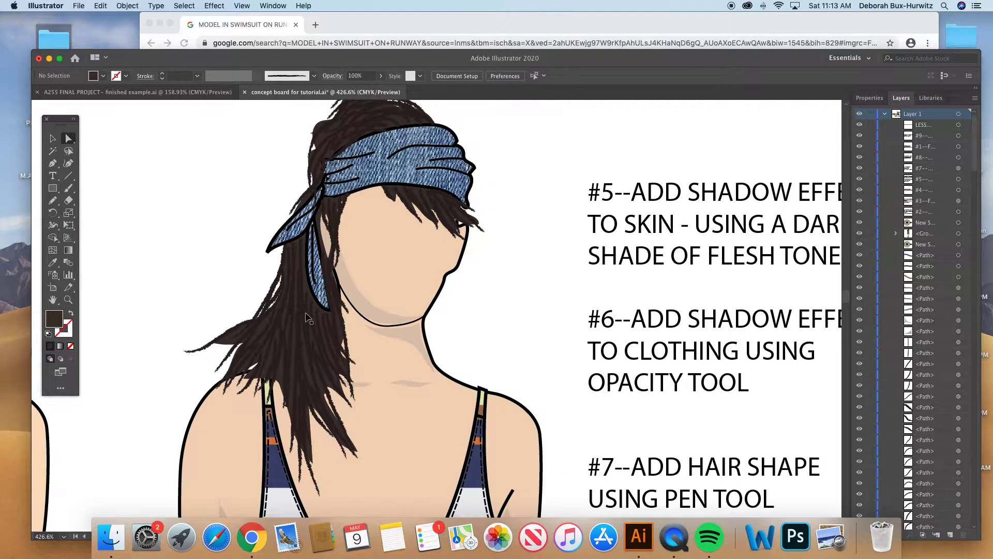
scroll(309, 318, down, 3)
scroll(391, 347, down, 2)
scroll(391, 348, right, 2)
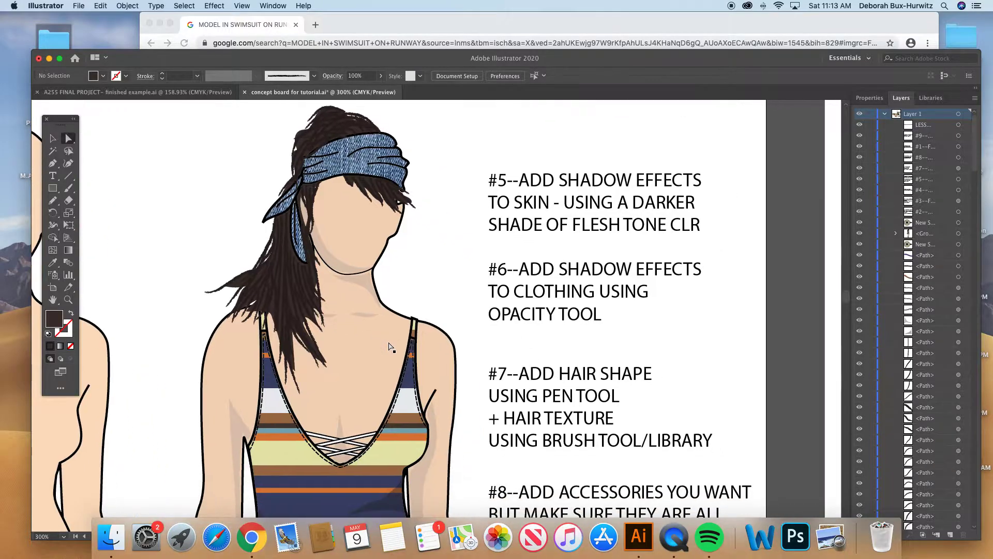
scroll(391, 348, down, 5)
scroll(391, 348, right, 3)
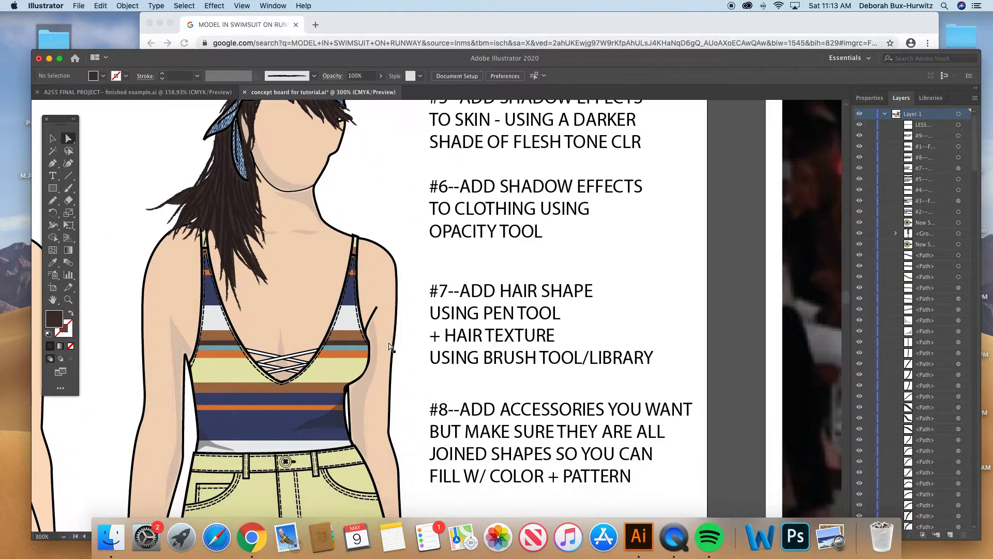
scroll(391, 347, down, 1)
scroll(391, 348, right, 1)
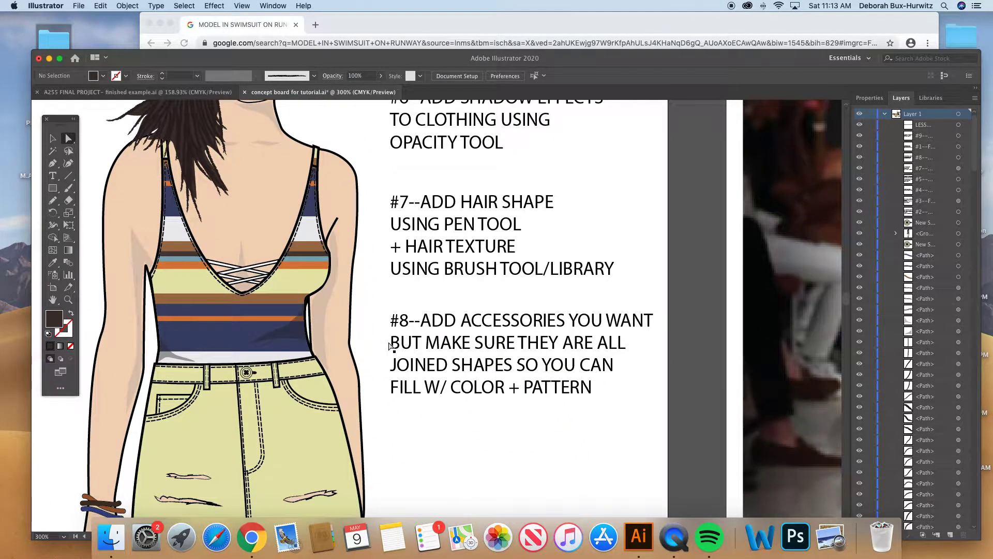
scroll(372, 344, down, 1)
scroll(372, 345, left, 1)
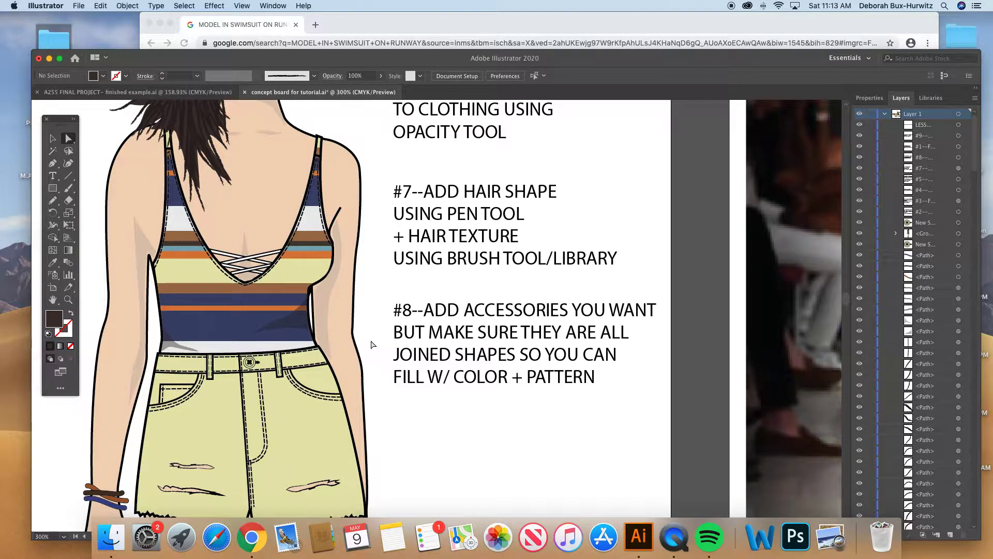
- Examine the whole figures, the #9 grouping instruction and the model photo side by side
key(super+minus)
key(super+minus)
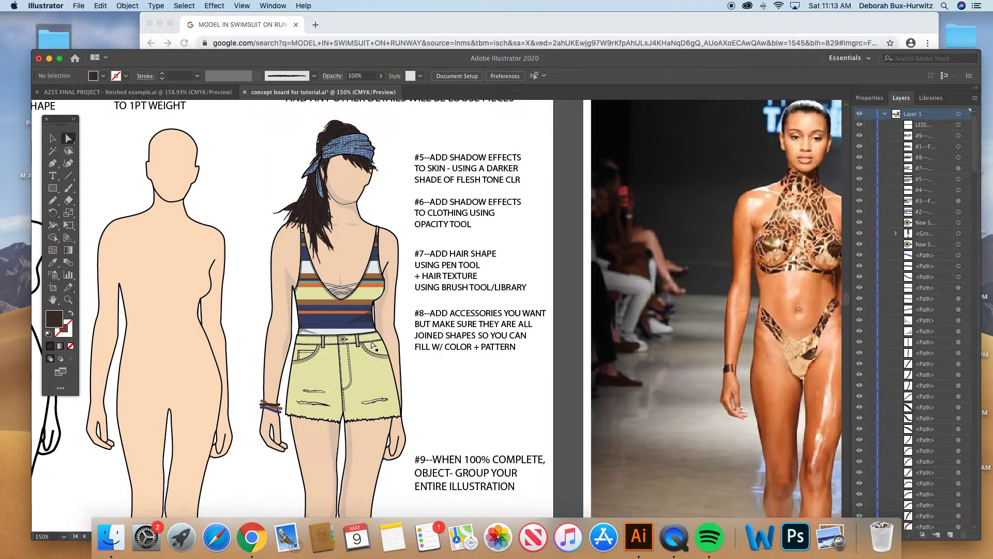
scroll(377, 376, down, 2)
scroll(377, 376, right, 1)
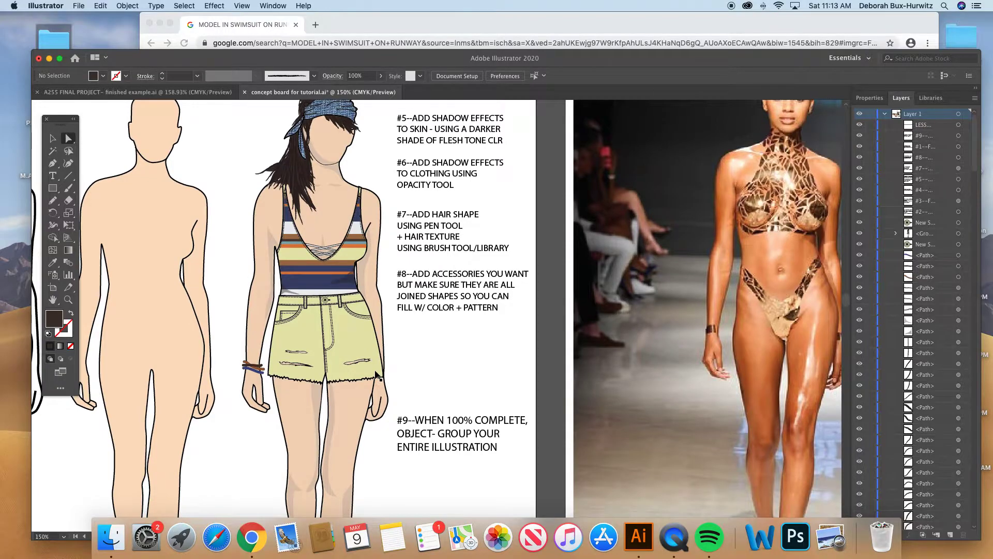
key(super+minus)
scroll(347, 296, down, 2)
scroll(347, 296, right, 1)
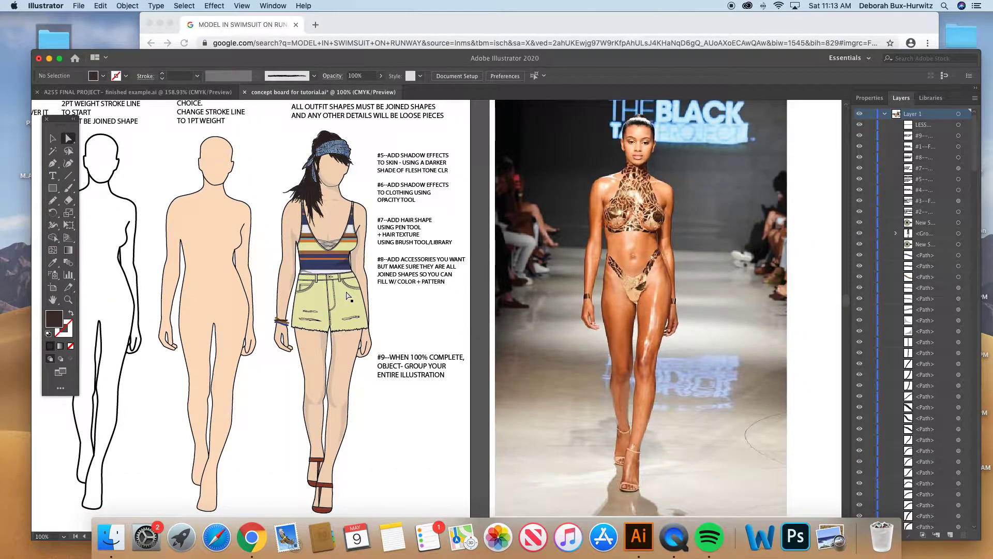
scroll(348, 296, down, 1)
scroll(348, 296, right, 1)
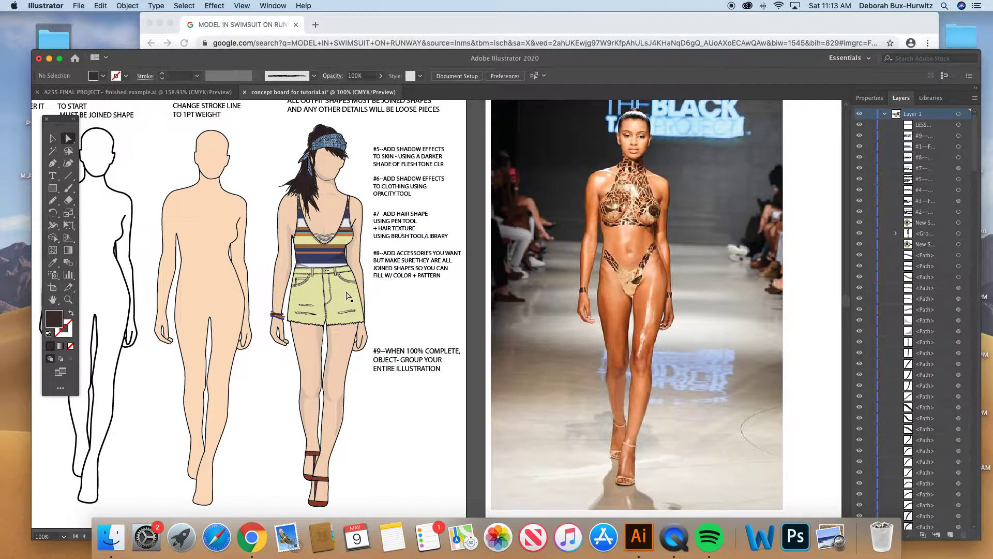
scroll(347, 296, right, 1)
scroll(348, 296, up, 1)
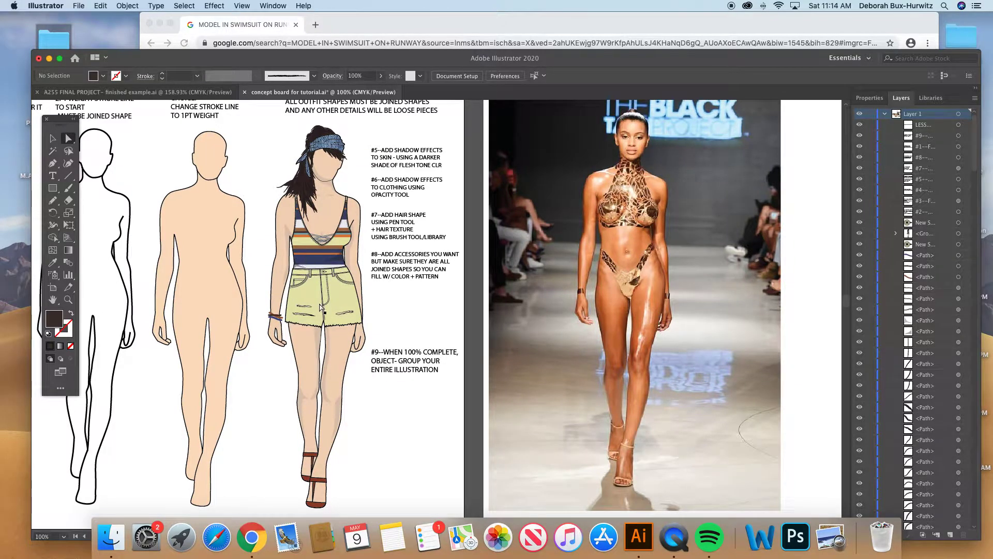
scroll(321, 308, down, 1)
scroll(320, 308, right, 1)
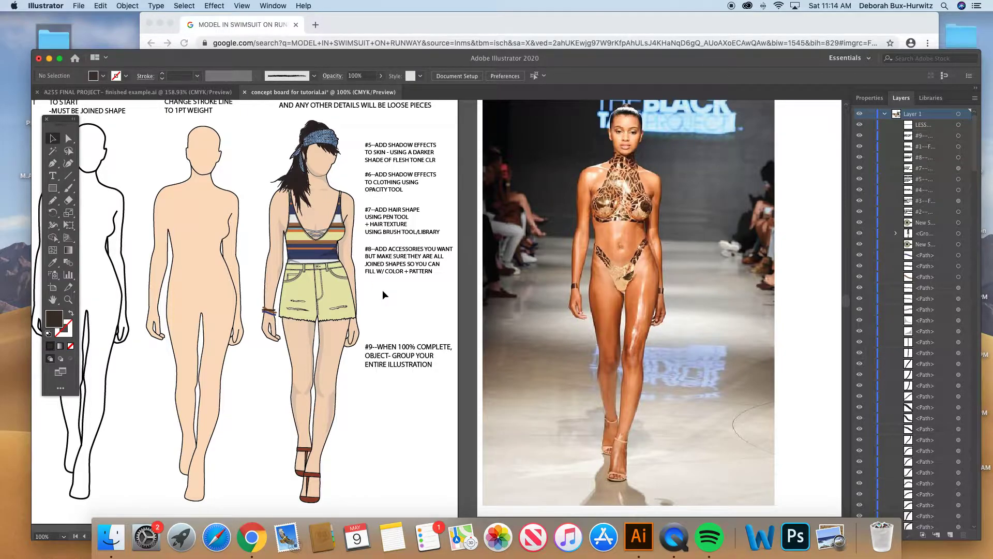
scroll(383, 291, right, 1)
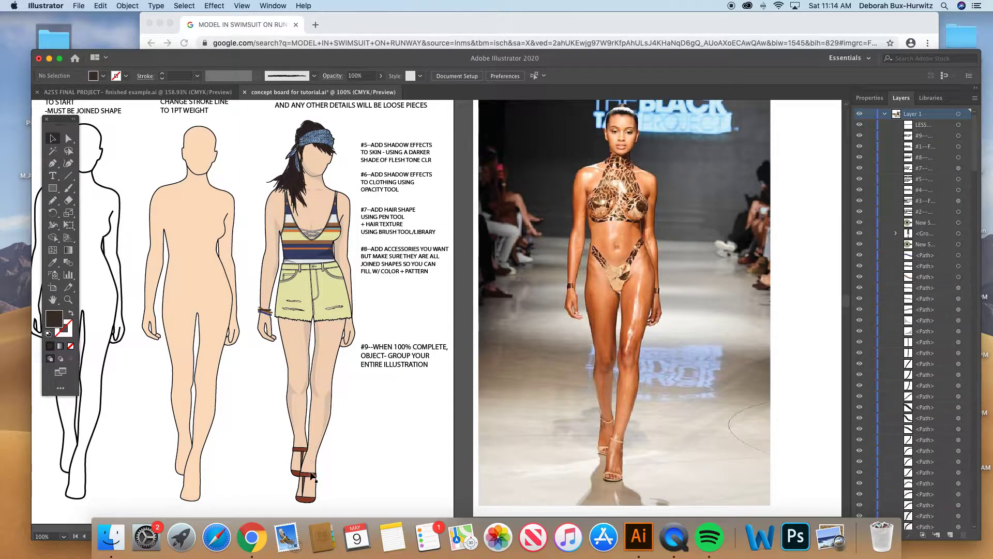
- Select the brown front sandal of the #4 figure to inspect it as an accessory shape, and clear the selection
click(308, 501)
click(349, 499)
click(305, 500)
click(362, 473)
click(370, 479)
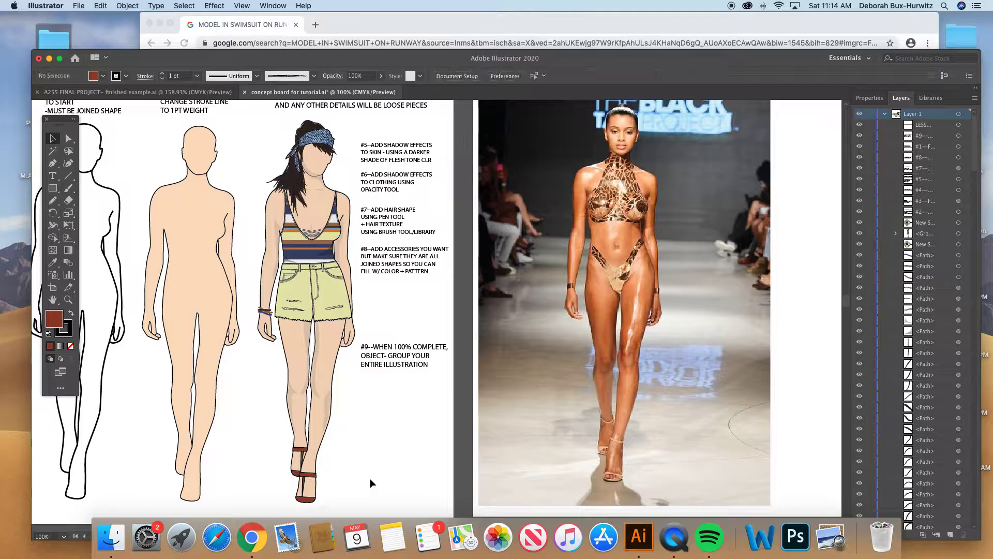
- Select the denim headband of the #4 figure and its fold lines to inspect them as separate pieces, and clear the selection
scroll(319, 475, down, 1)
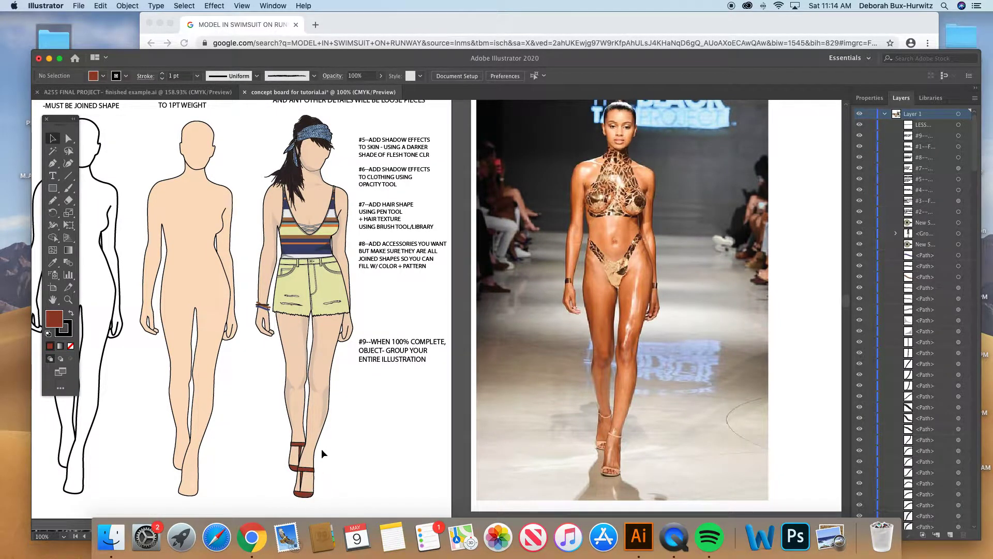
scroll(309, 478, down, 1)
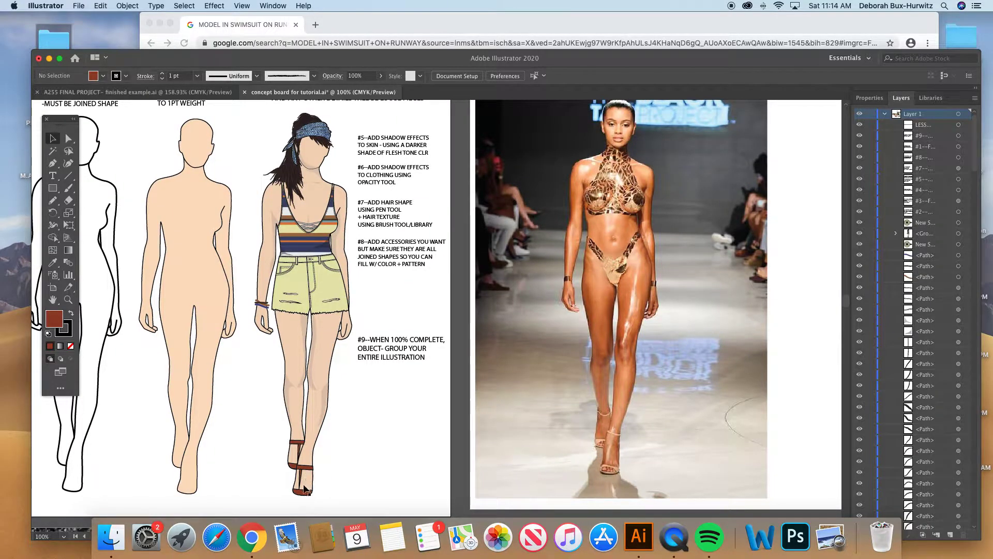
scroll(309, 285, right, 1)
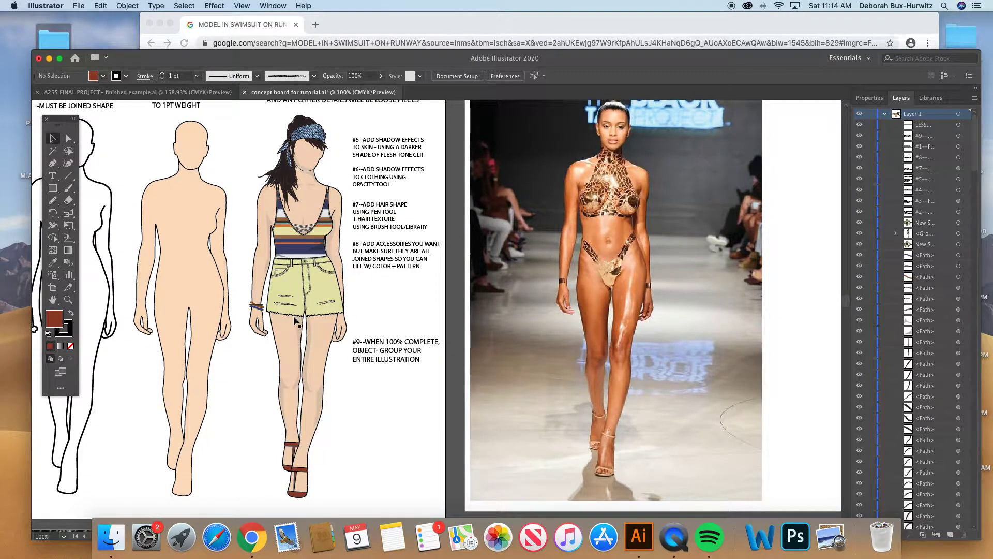
click(68, 300)
drag(270, 120, 400, 216)
click(50, 138)
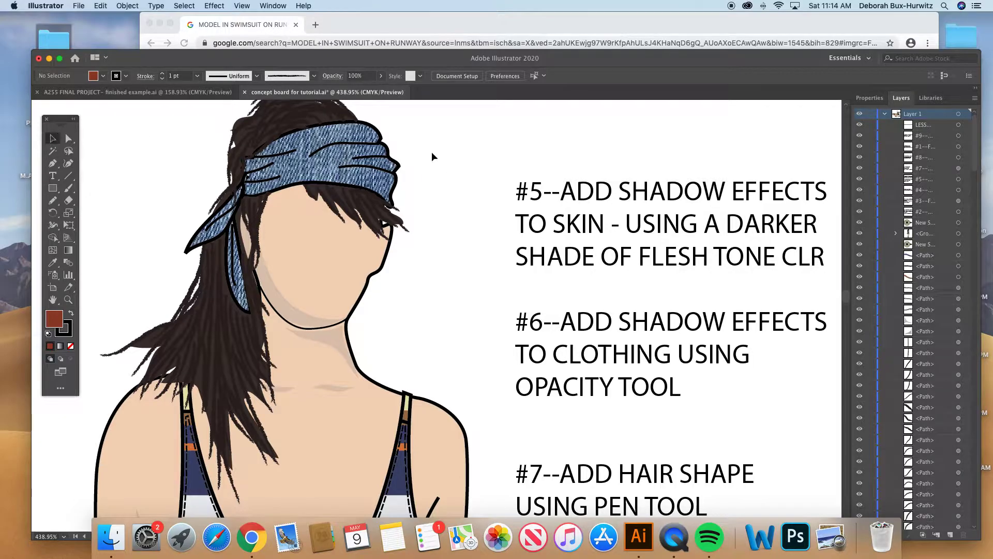
click(372, 133)
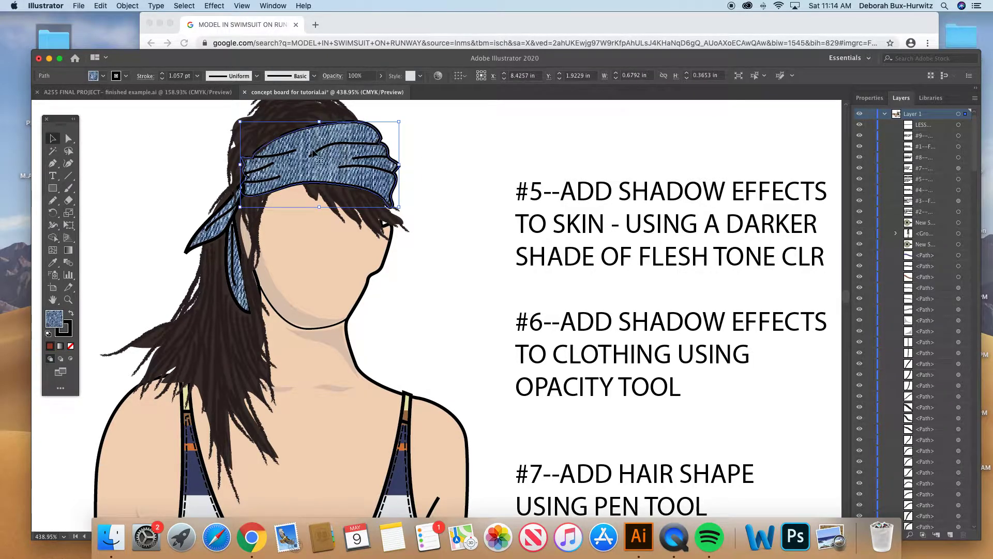
click(353, 145)
click(371, 157)
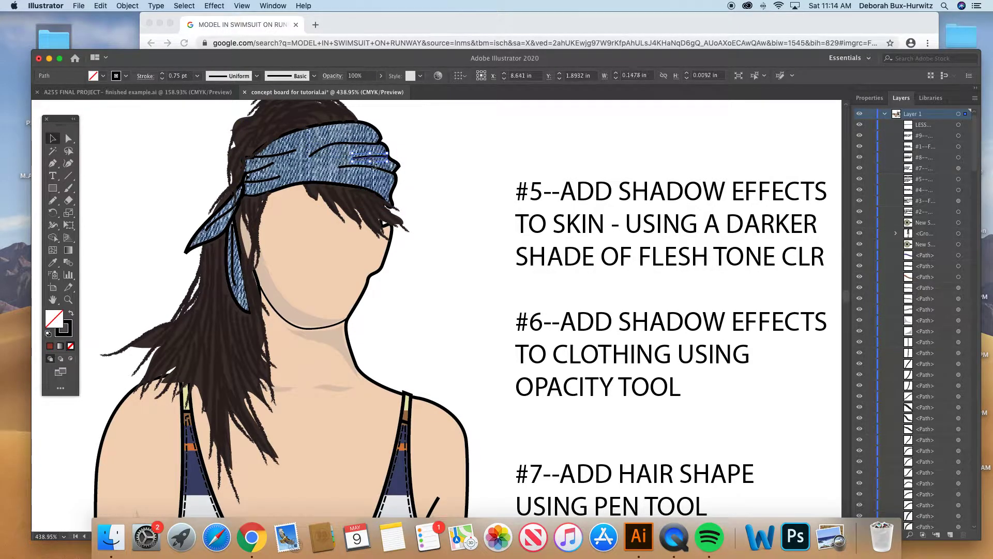
click(421, 195)
- Pull the denim headband shape out beside the head to inspect it, undo the move and clear the selection
scroll(239, 262, down, 2)
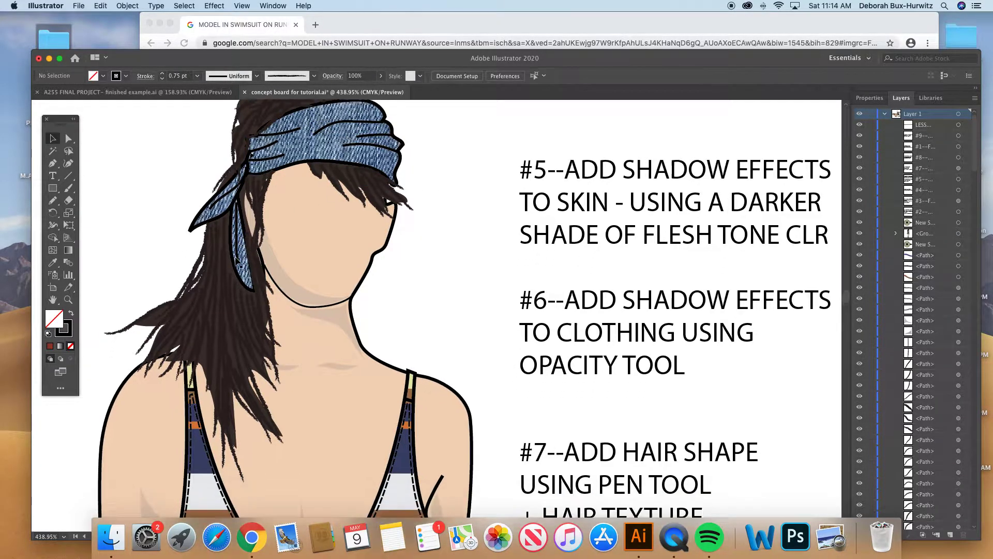
drag(304, 149, 431, 181)
key(super+z)
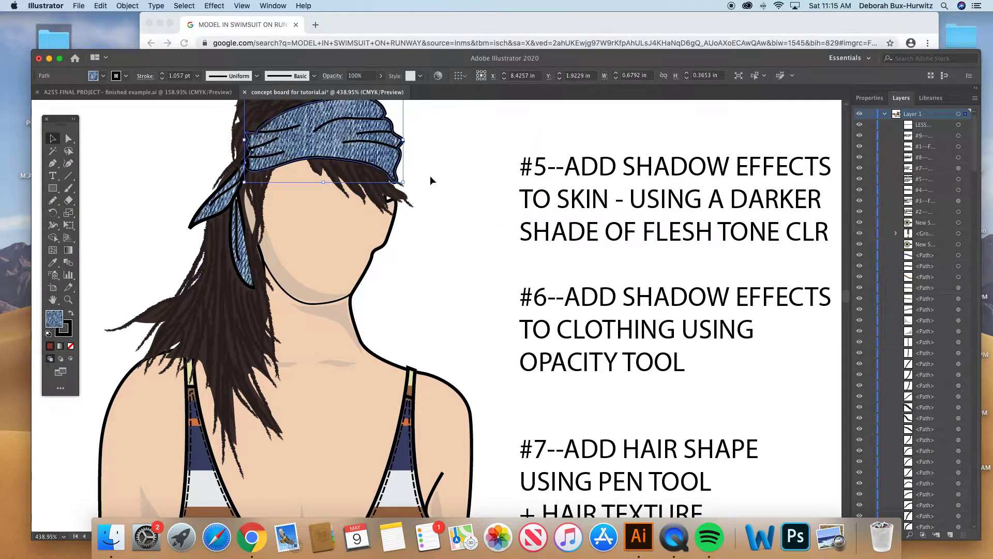
click(431, 175)
- Select the orange-brown, dark brown and blue bracelets on the #4 figure's wrist one by one to inspect them as filled accessory shapes
key(super+minus)
key(super+minus)
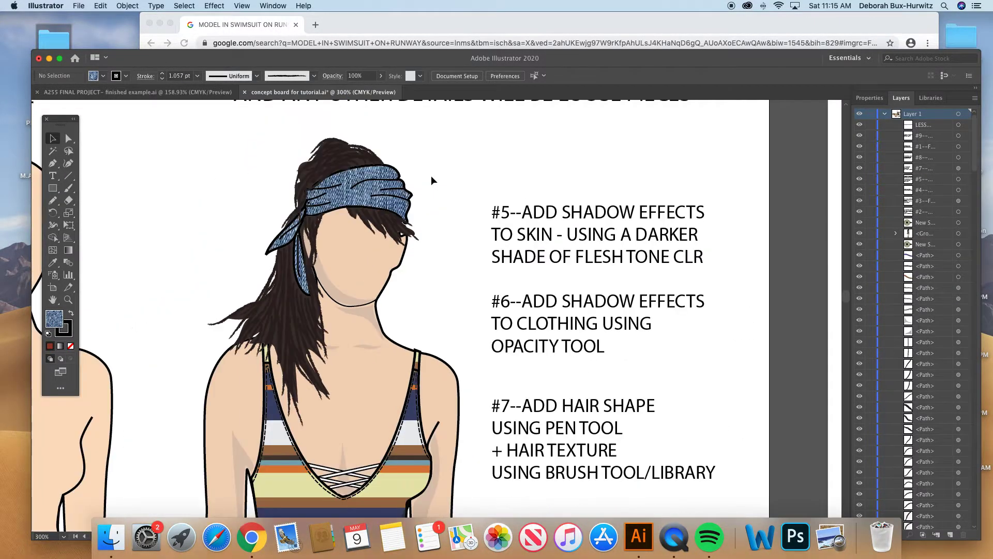
scroll(361, 340, down, 5)
scroll(360, 340, down, 5)
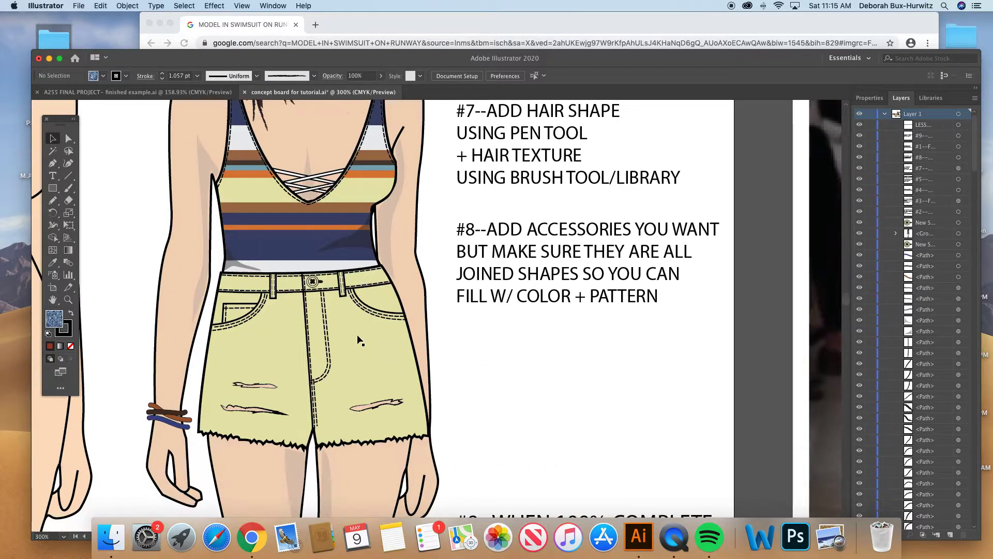
scroll(207, 344, left, 2)
key(z)
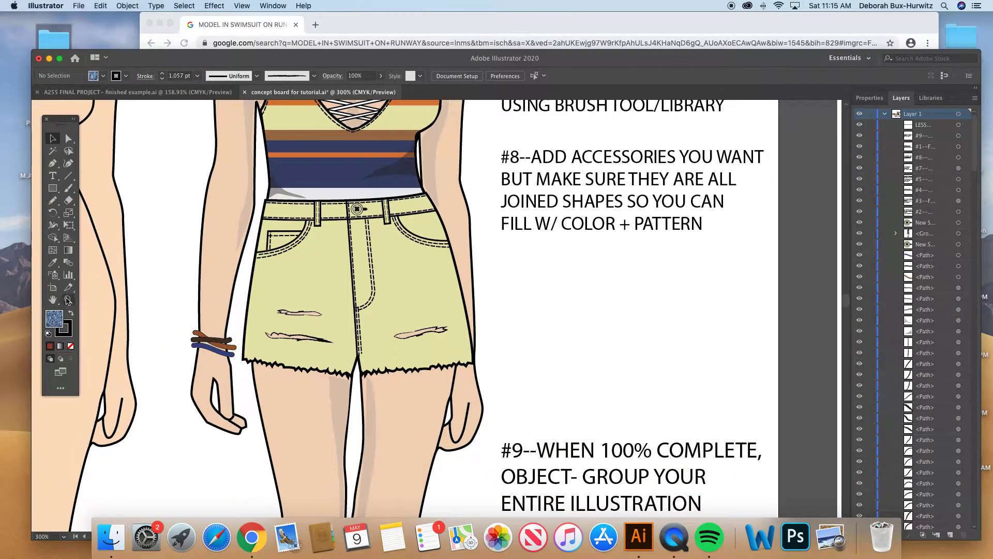
drag(153, 282, 389, 407)
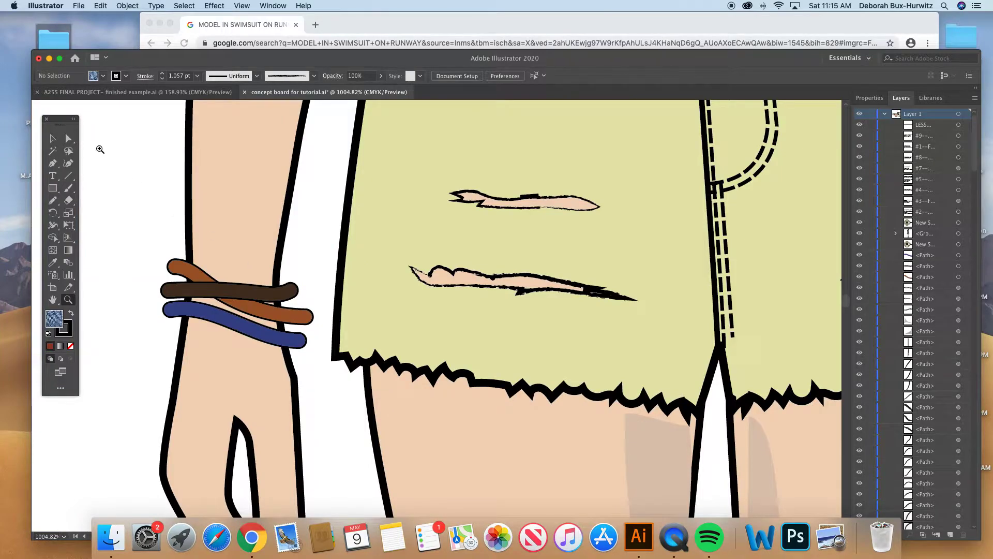
click(52, 138)
click(205, 282)
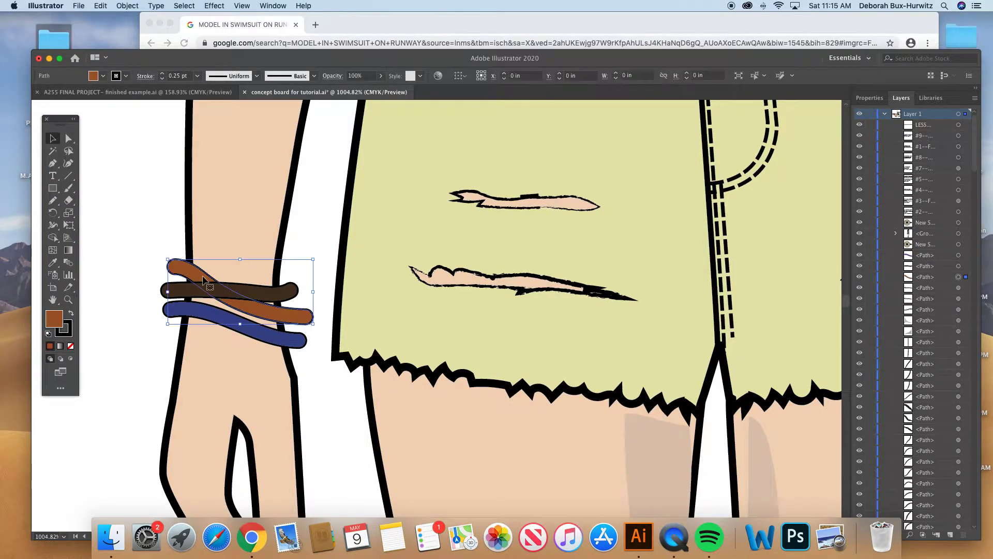
click(190, 297)
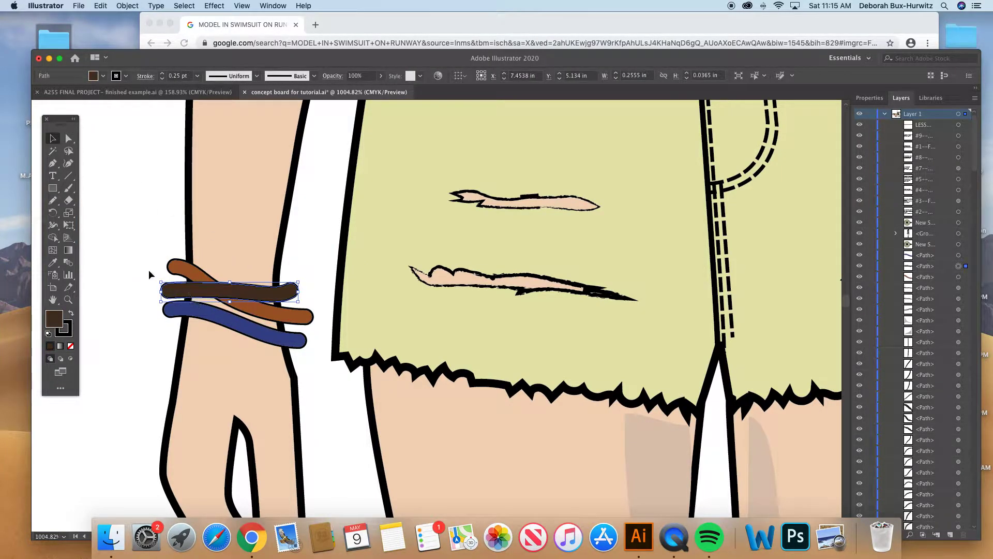
click(223, 329)
- Select the yellow shorts of the #4 figure to inspect their shape, and clear the selection
key(ctrl+minus)
key(ctrl+minus)
key(ctrl+minus)
key(ctrl+minus)
key(ctrl+minus)
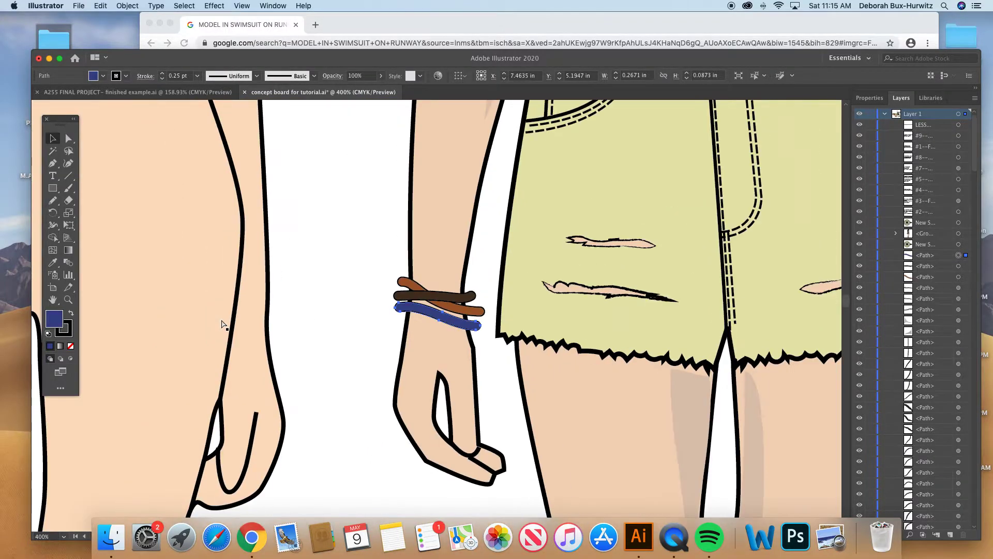
scroll(494, 261, up, 3)
scroll(494, 261, right, 4)
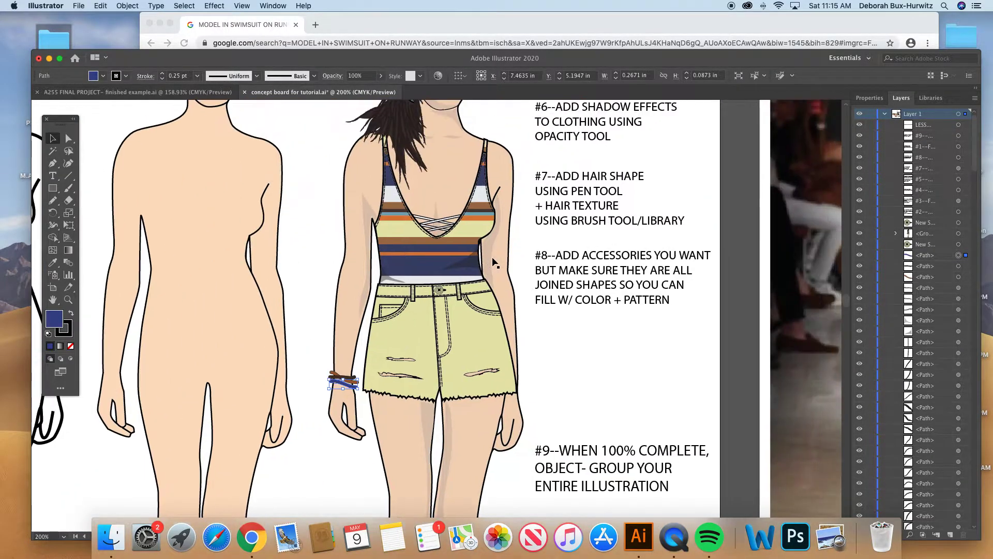
scroll(495, 316, up, 2)
scroll(496, 317, right, 1)
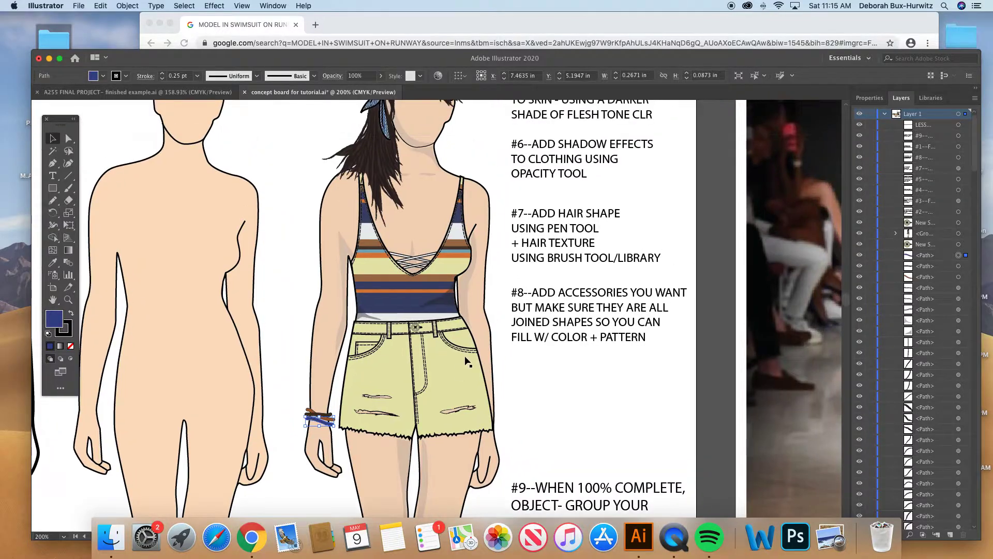
click(457, 369)
scroll(432, 343, up, 4)
scroll(433, 343, right, 1)
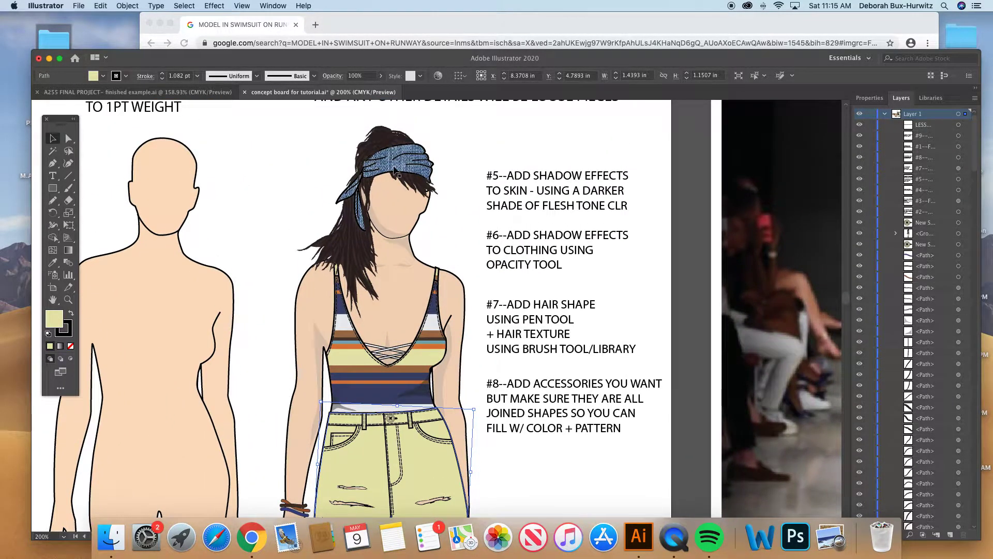
key(super+minus)
key(super+minus)
key(super+minus)
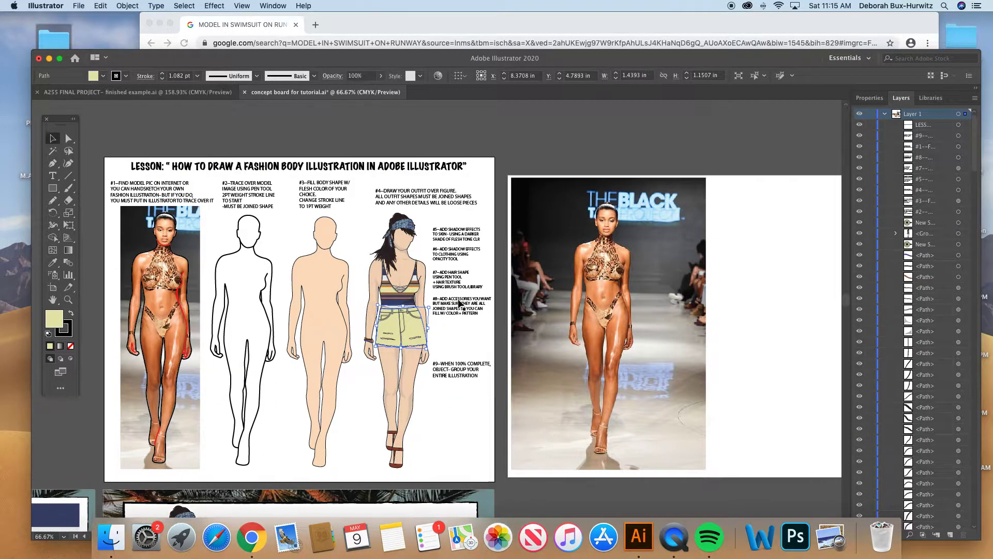
click(457, 341)
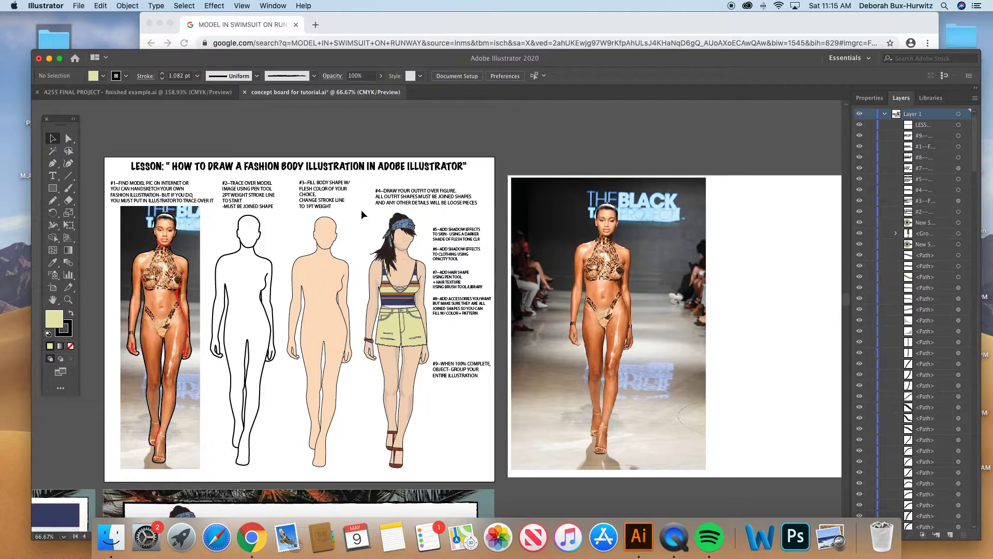
- Select all pieces of the #4 figure and look up the Group command without applying it
drag(360, 210, 429, 470)
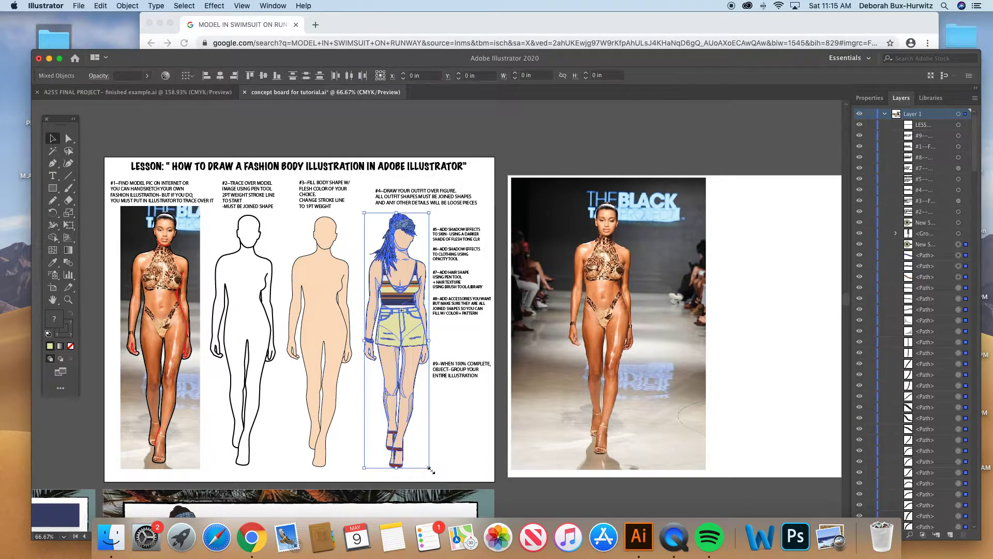
click(127, 6)
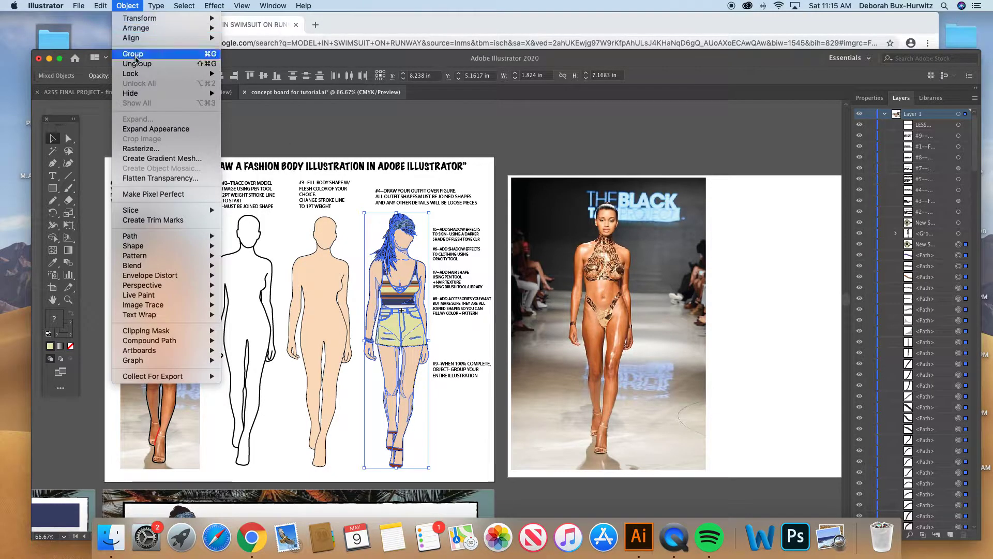
click(134, 7)
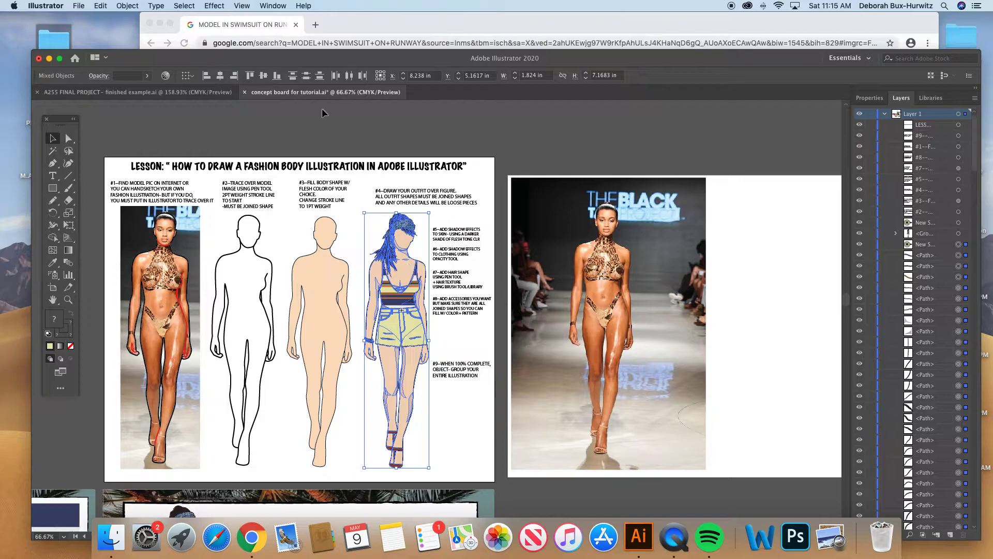
- Switch to the A255 finished example document and select the grouped figure on the garment board to inspect it as a single object
click(182, 93)
click(183, 106)
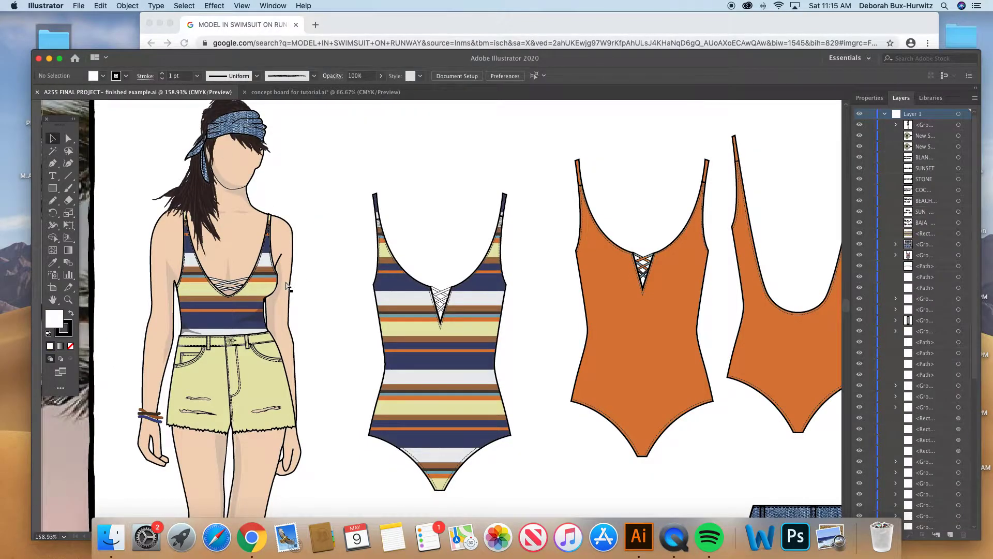
key(super+minus)
key(super+minus)
key(super+minus)
scroll(379, 317, right, 5)
scroll(380, 318, down, 2)
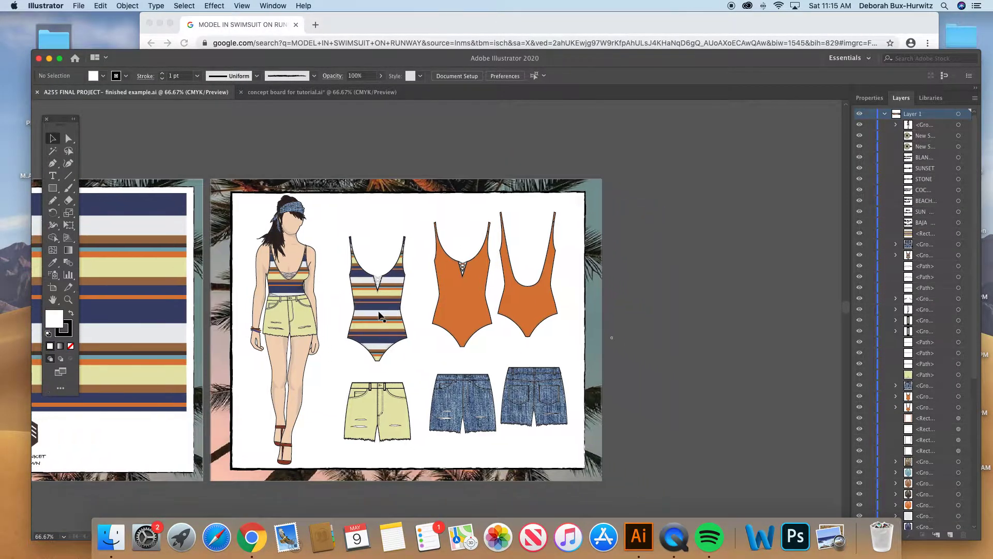
click(291, 284)
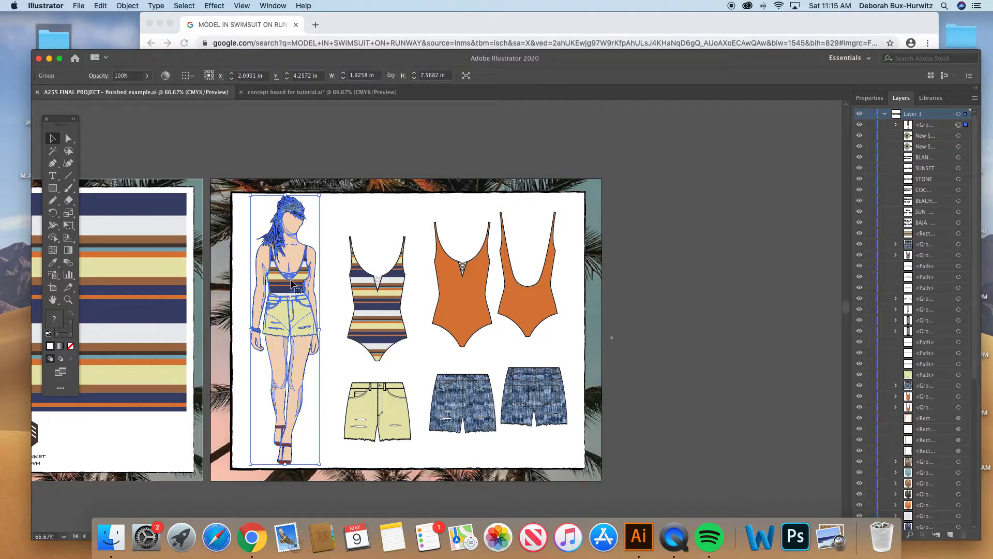
- Move the grouped figure over the garments as one piece, return it beside the striped swimsuit, nudge it into place and reselect it
drag(291, 284, 417, 281)
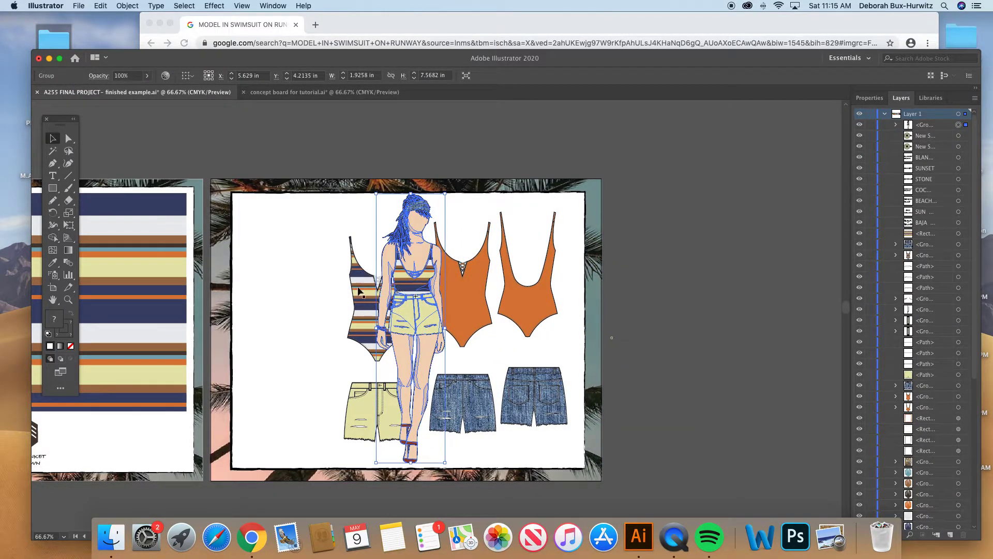
drag(417, 278, 288, 278)
key(Down)
key(Down)
key(Down)
key(Down)
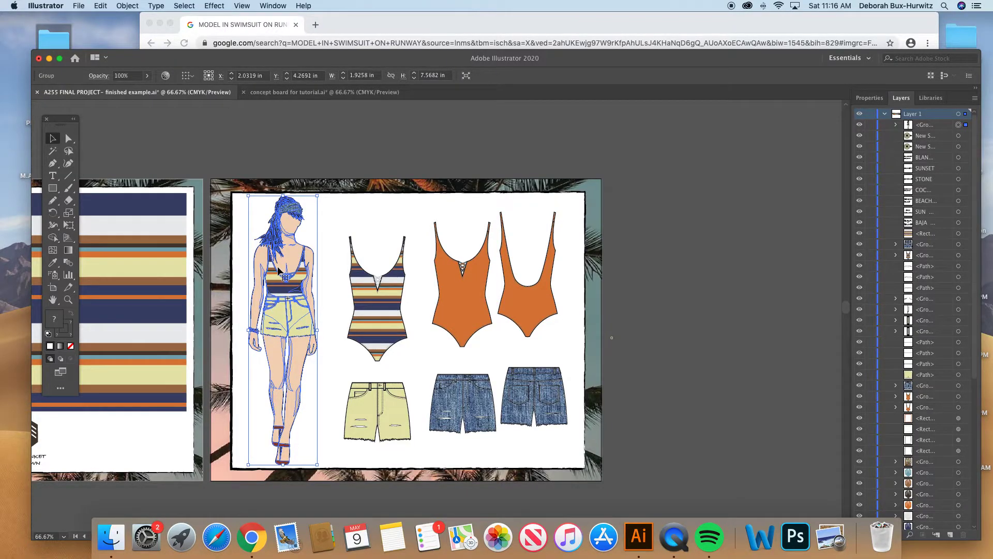
key(Left)
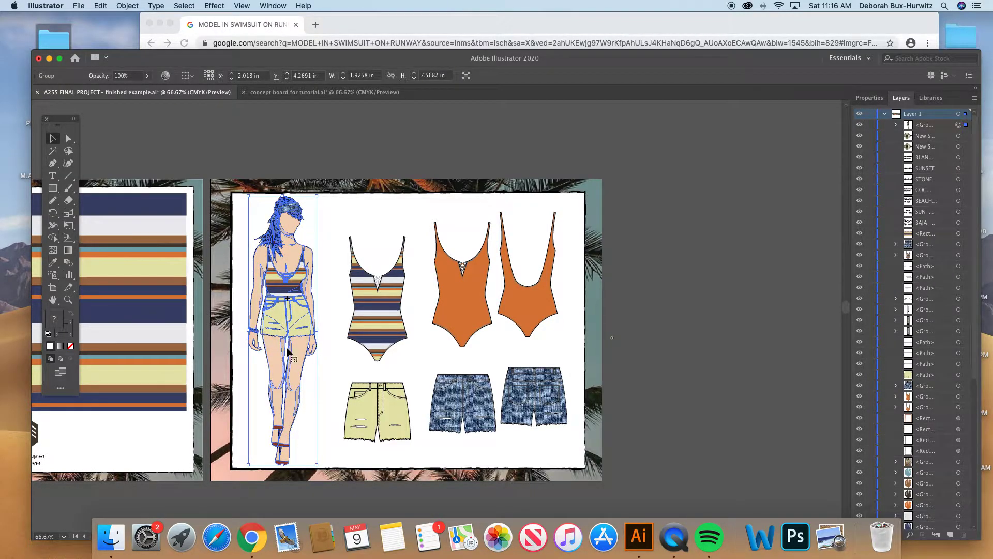
click(330, 219)
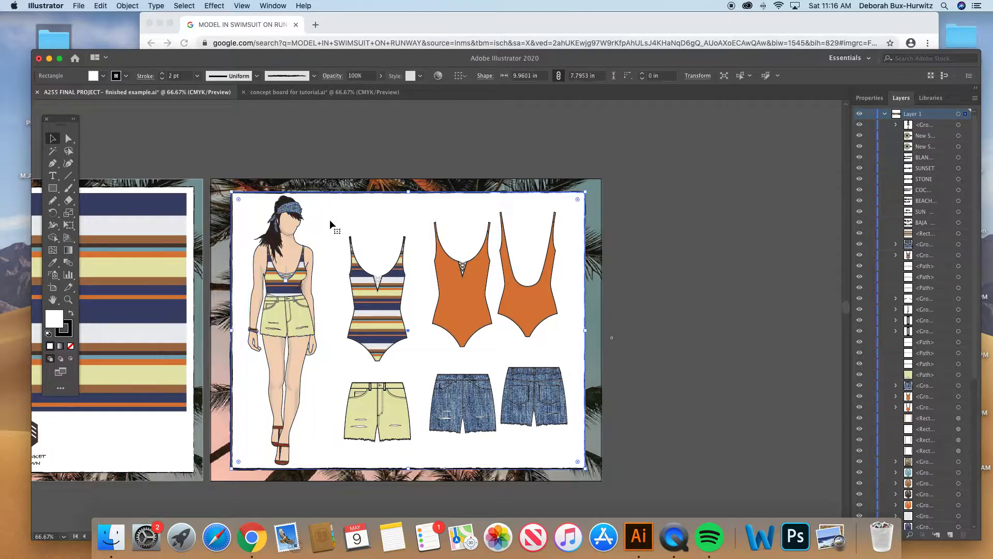
click(294, 246)
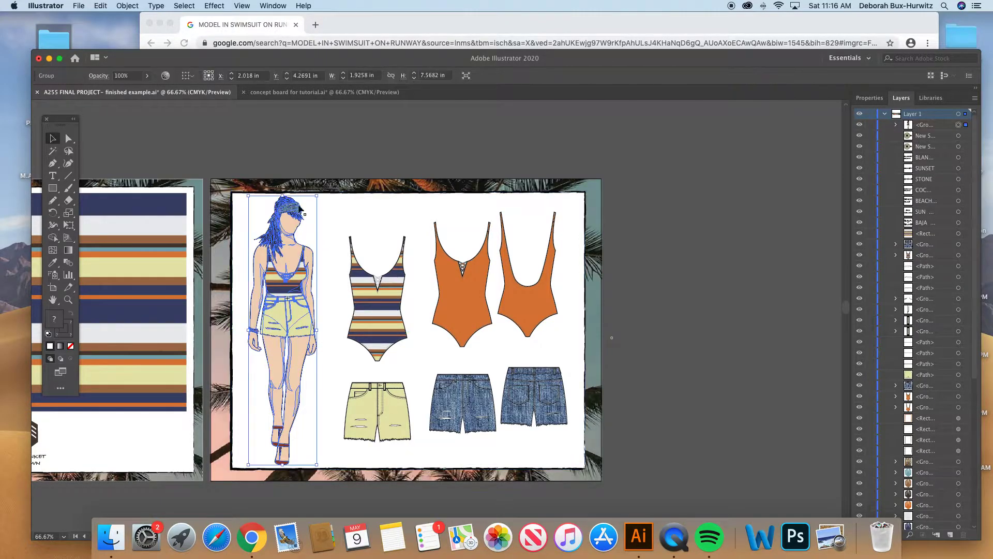
- Return to the concept board document, and switch to Chrome to show the top of the runway swimsuit image results
click(260, 89)
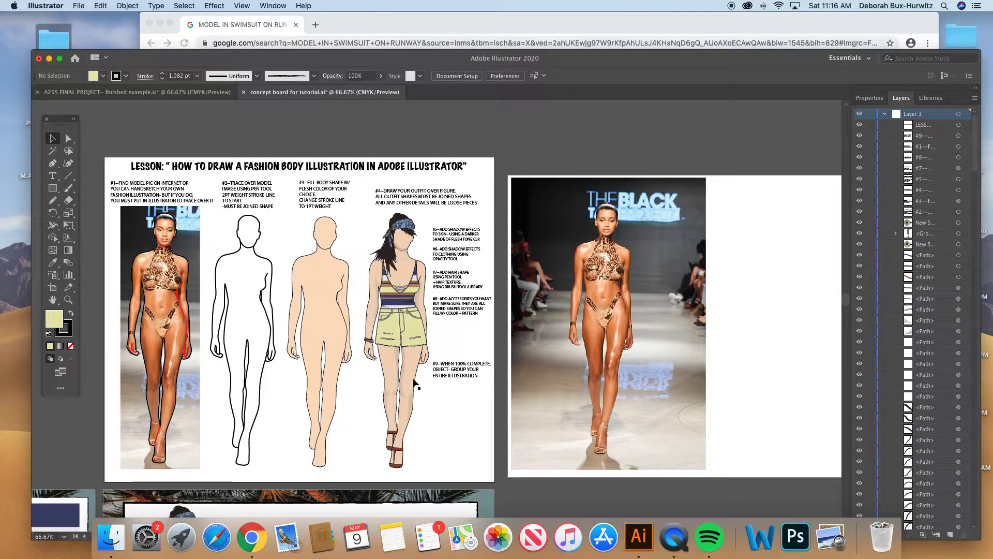
scroll(413, 349, down, 1)
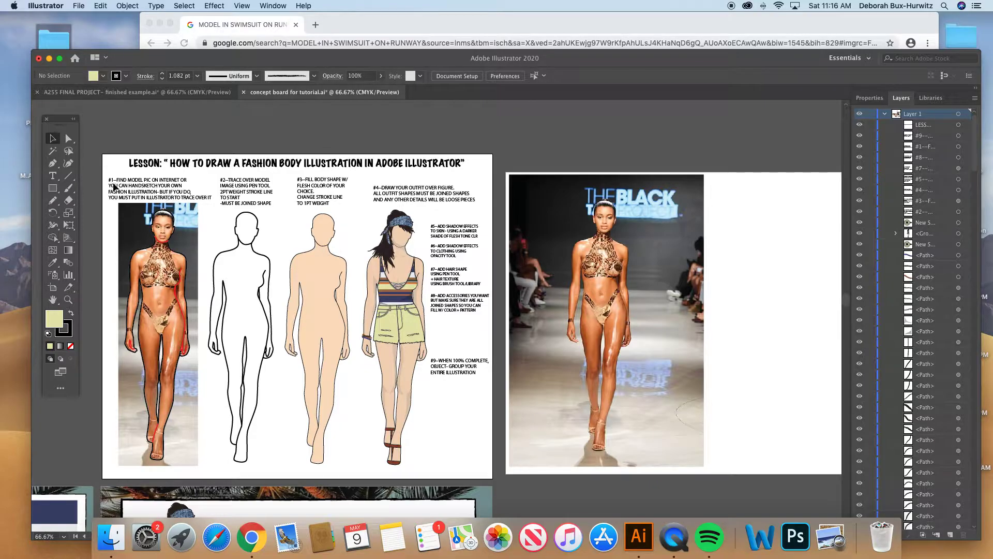
click(351, 25)
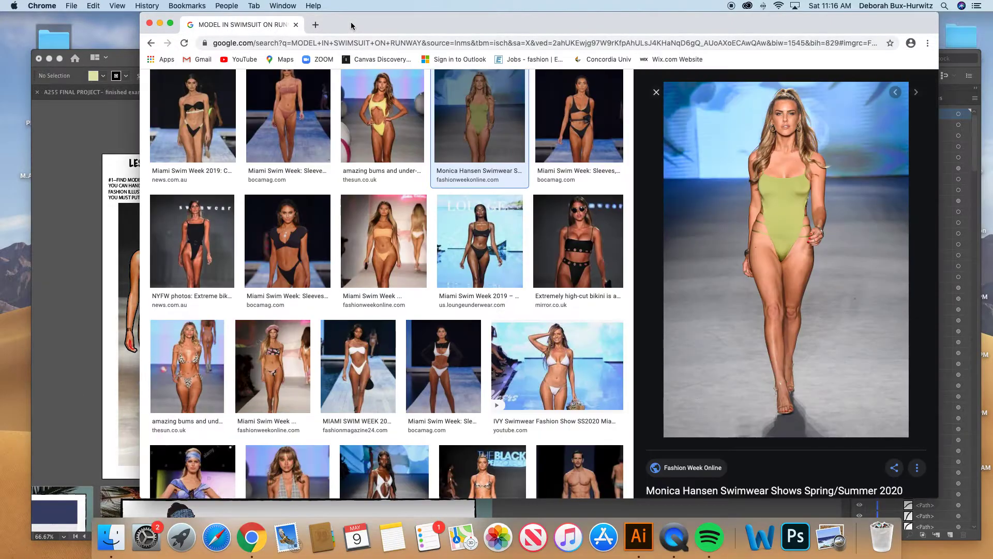
scroll(390, 185, up, 4)
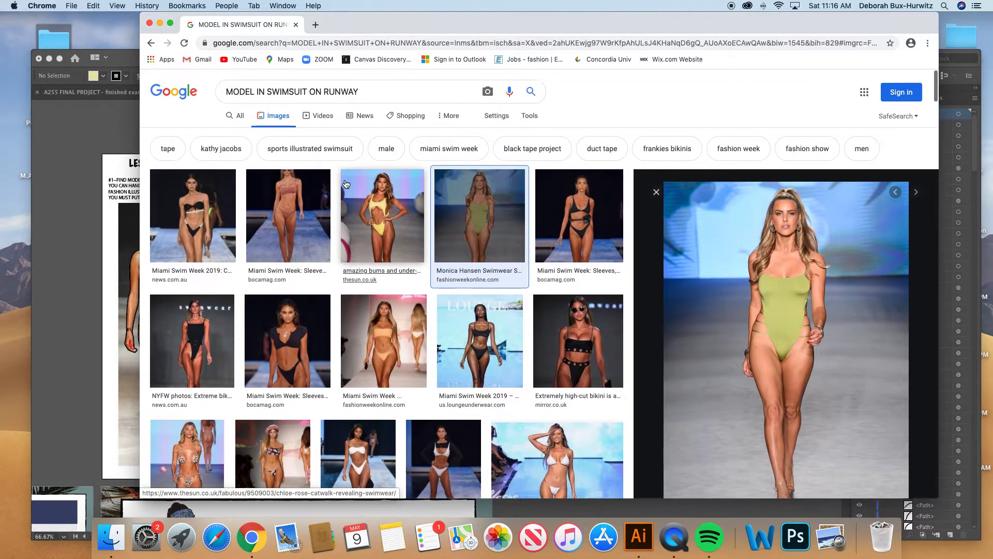
- Examine the green swimsuit runway photo from head to feet and the search phrase used to find it
scroll(395, 184, down, 1)
scroll(394, 184, up, 1)
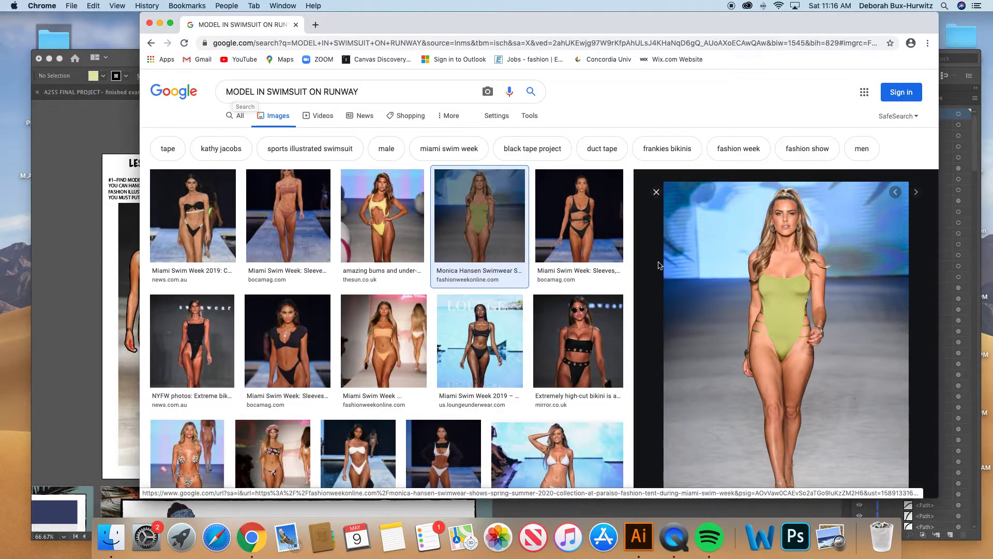
scroll(718, 294, down, 2)
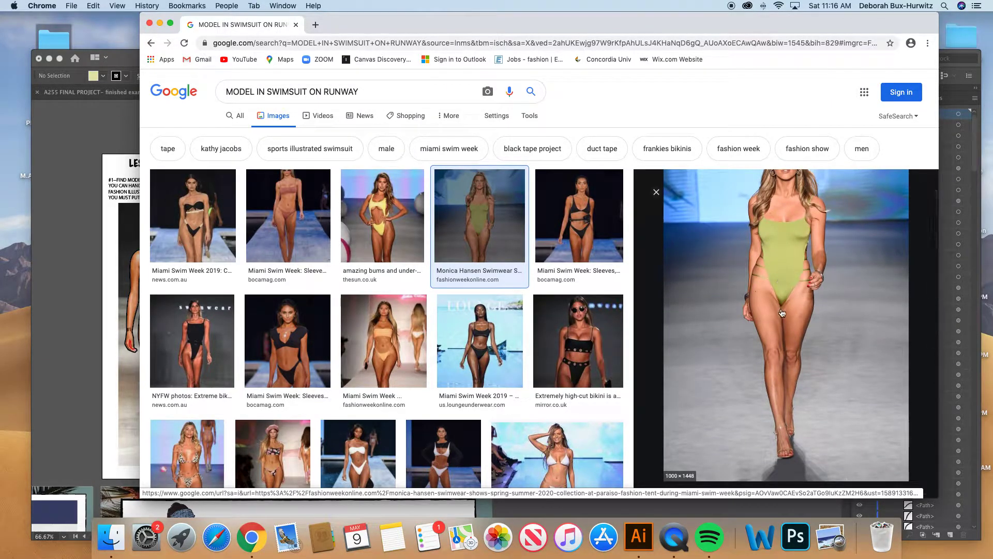
scroll(771, 256, up, 2)
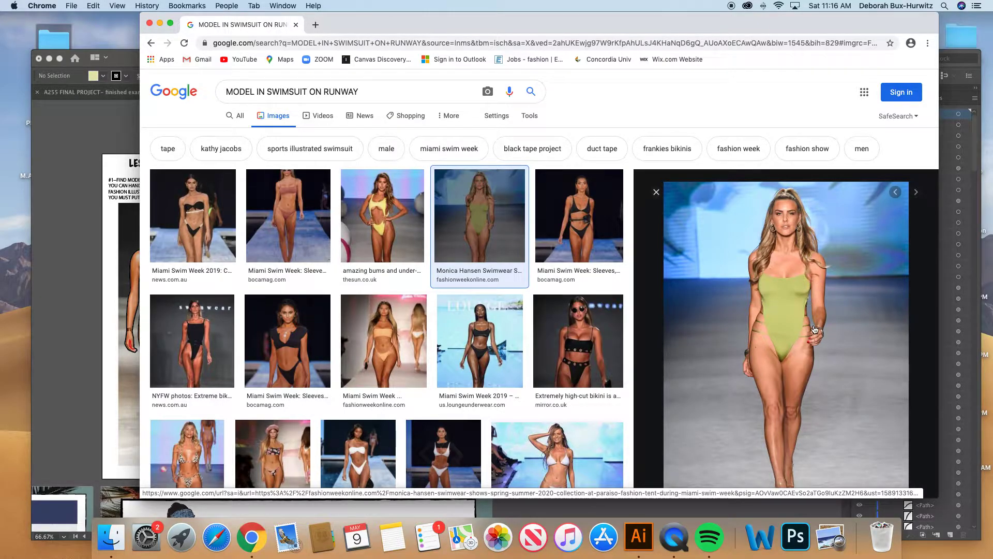
scroll(763, 311, down, 1)
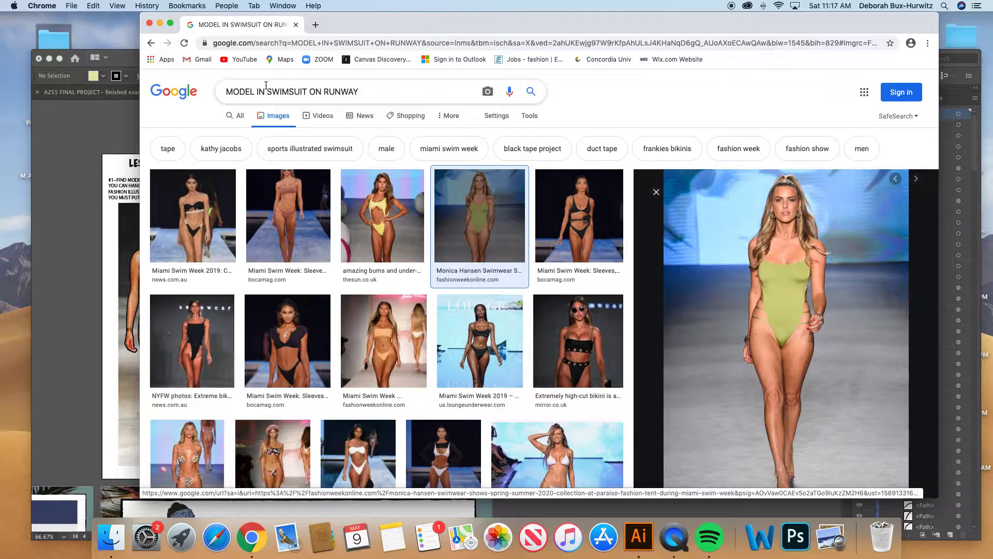
drag(224, 91, 366, 94)
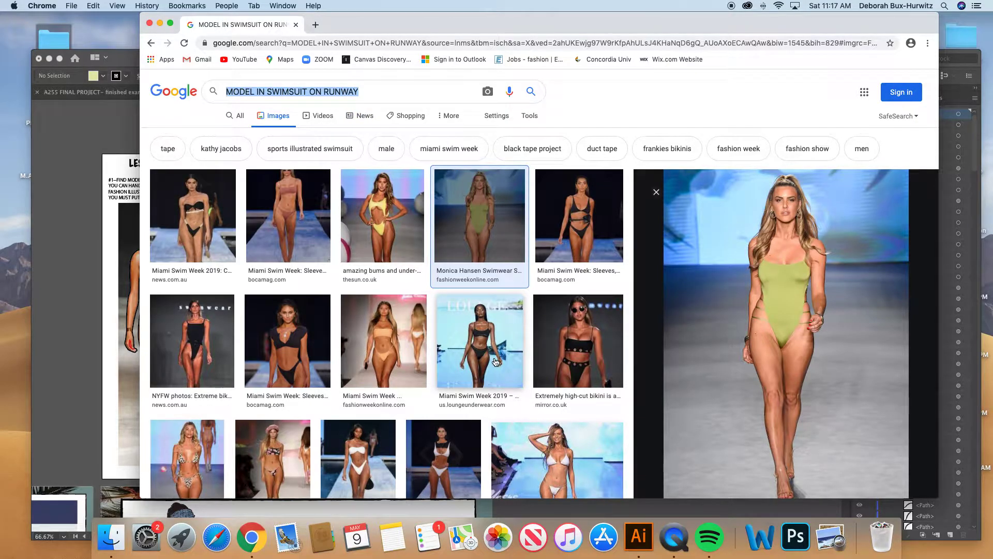
scroll(499, 354, down, 2)
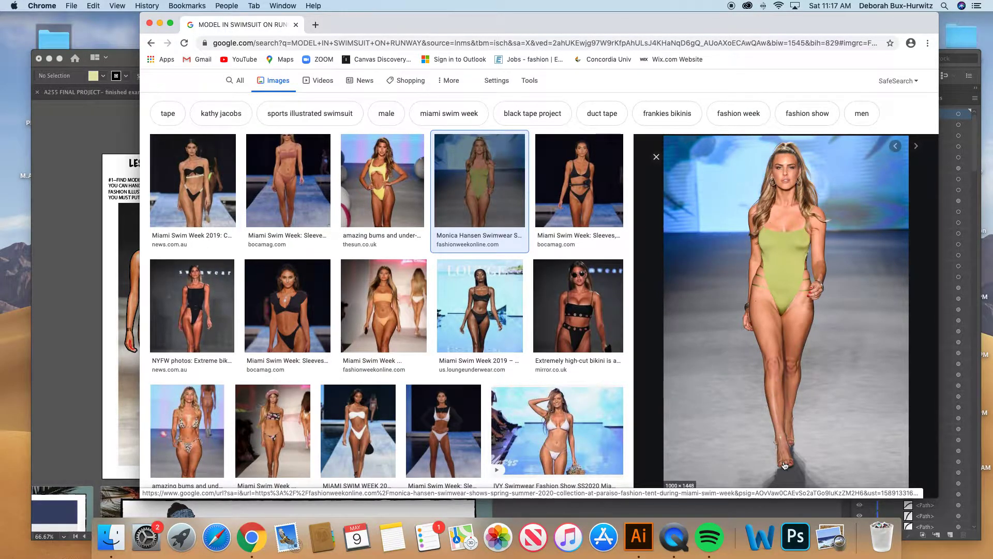
- Preview the black high-cut bikini and white bikini runway photos, and return to the green swimsuit photo
click(578, 305)
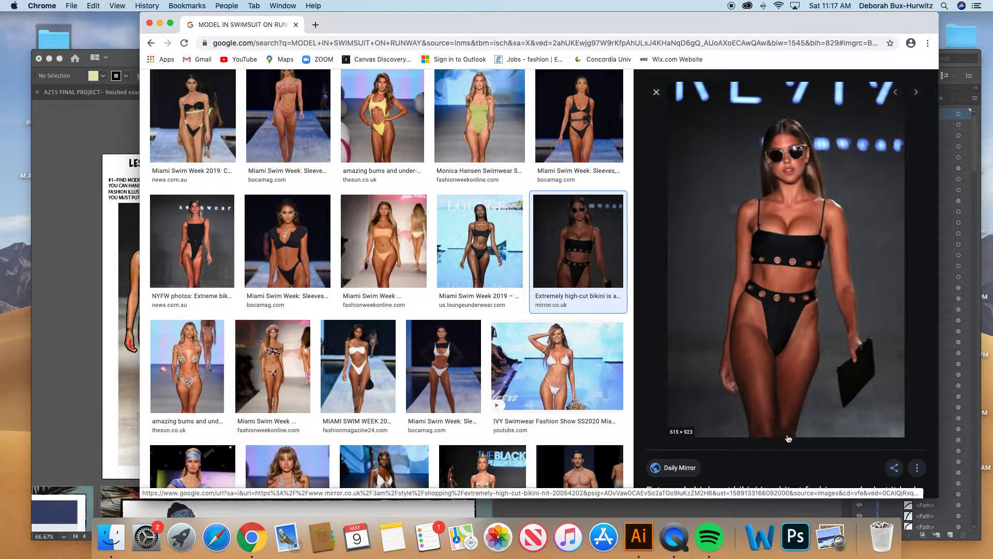
click(467, 356)
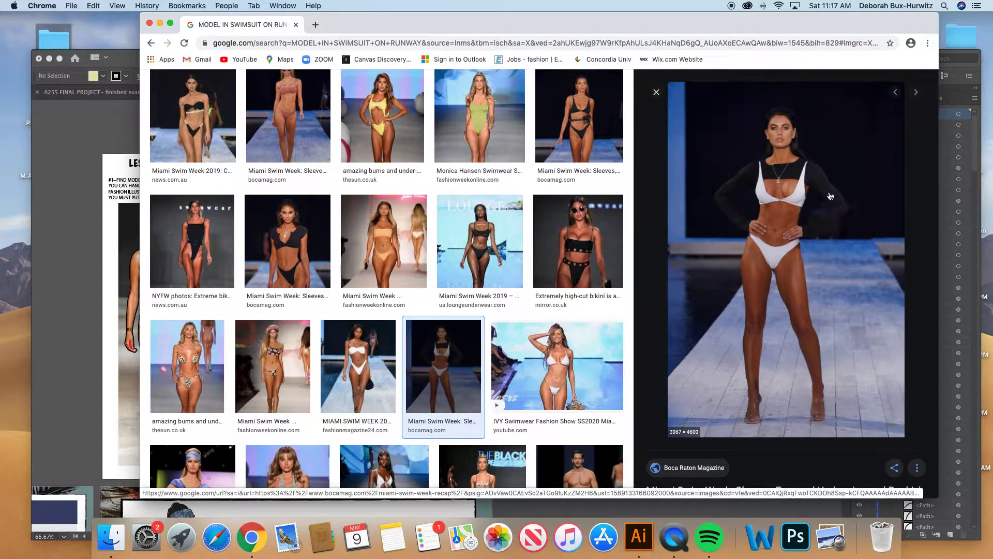
scroll(511, 190, up, 1)
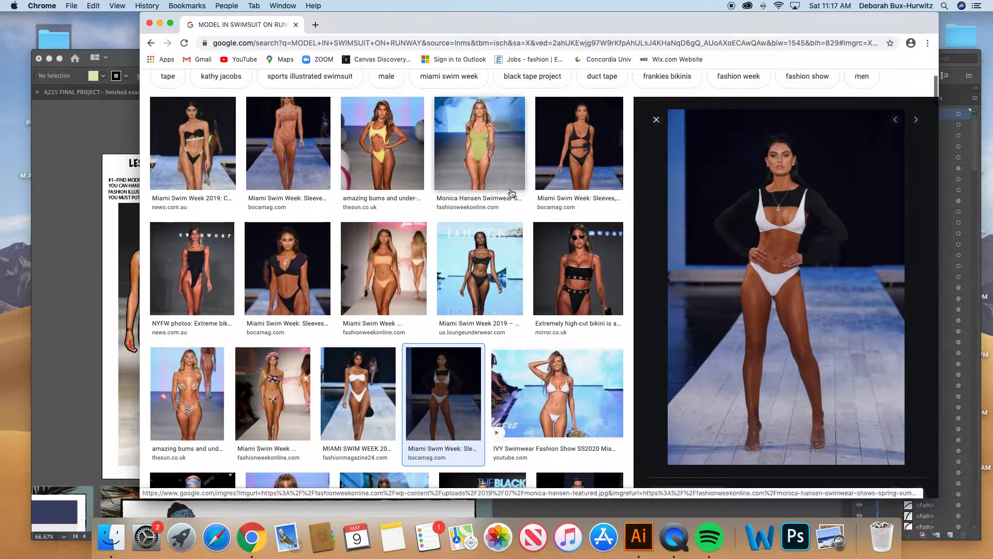
click(510, 190)
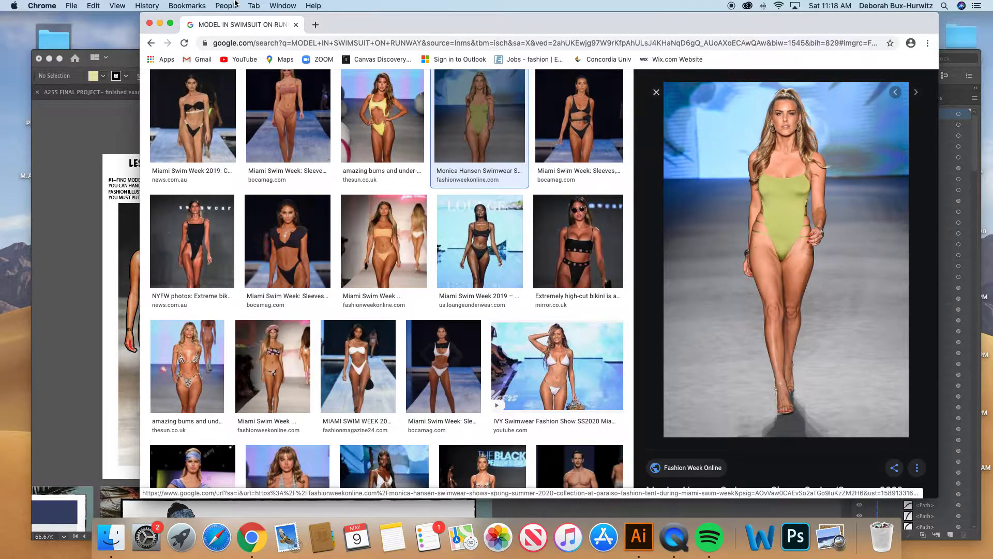
- Check the lesson board in Illustrator, return to Chrome and look up the save and copy options for the green swimsuit photo without choosing one
click(127, 55)
scroll(331, 267, down, 1)
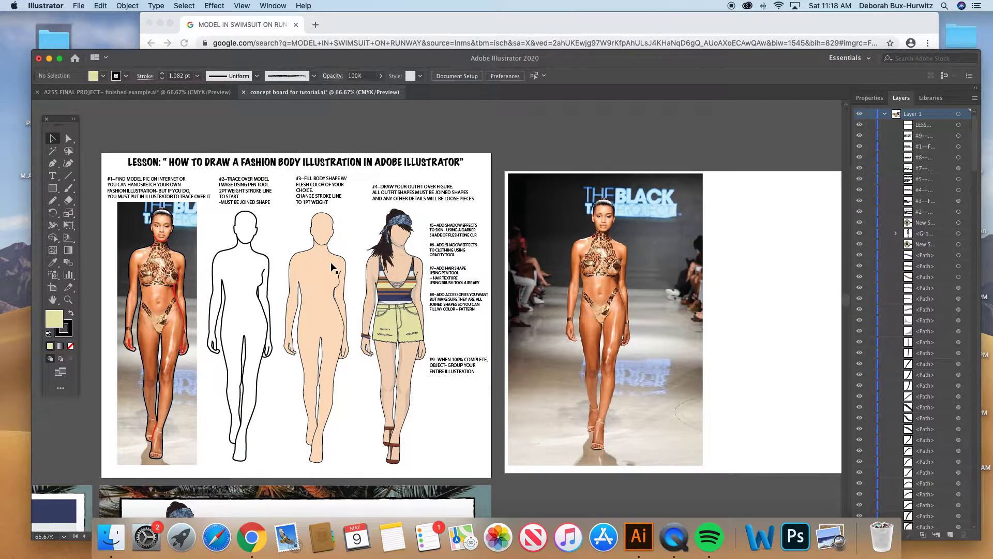
scroll(321, 237, down, 3)
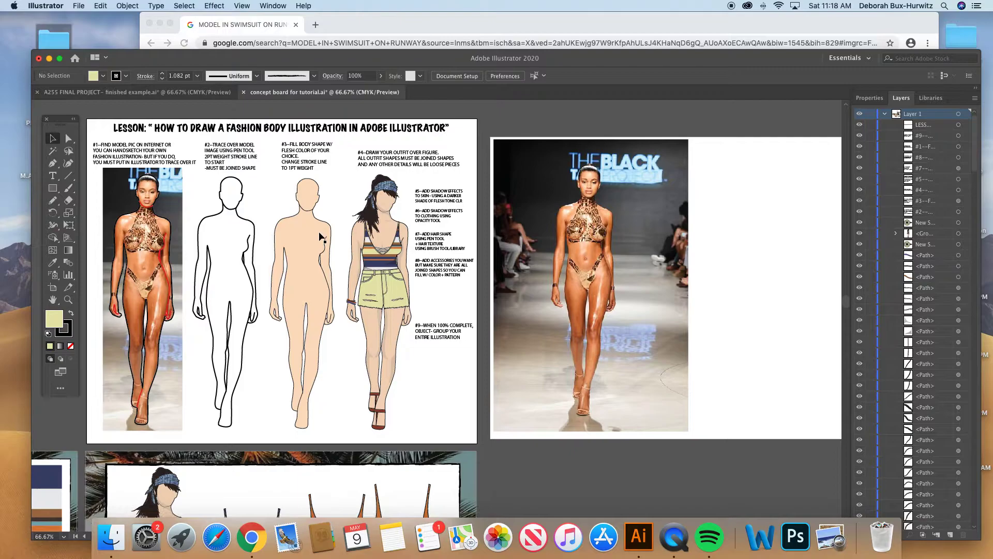
click(492, 22)
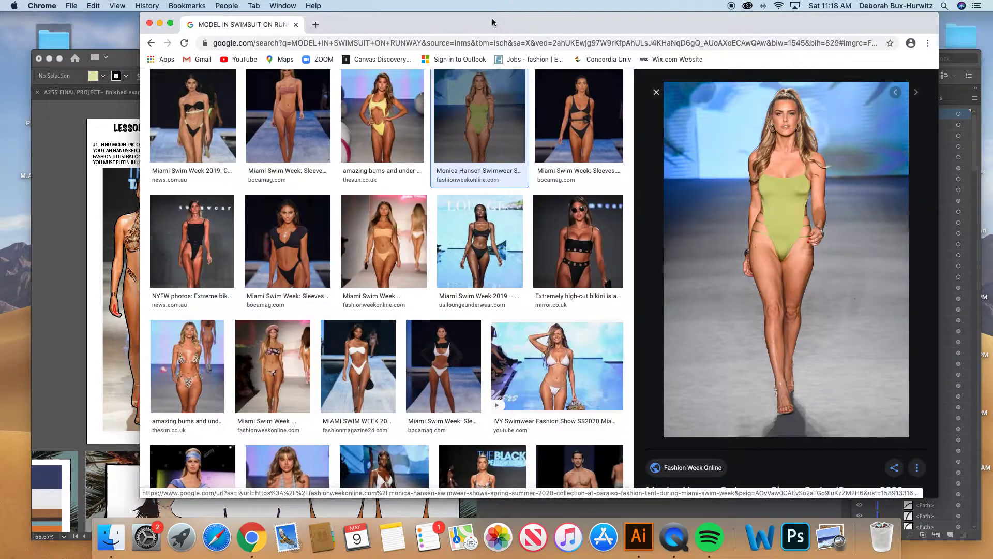
right_click(742, 214)
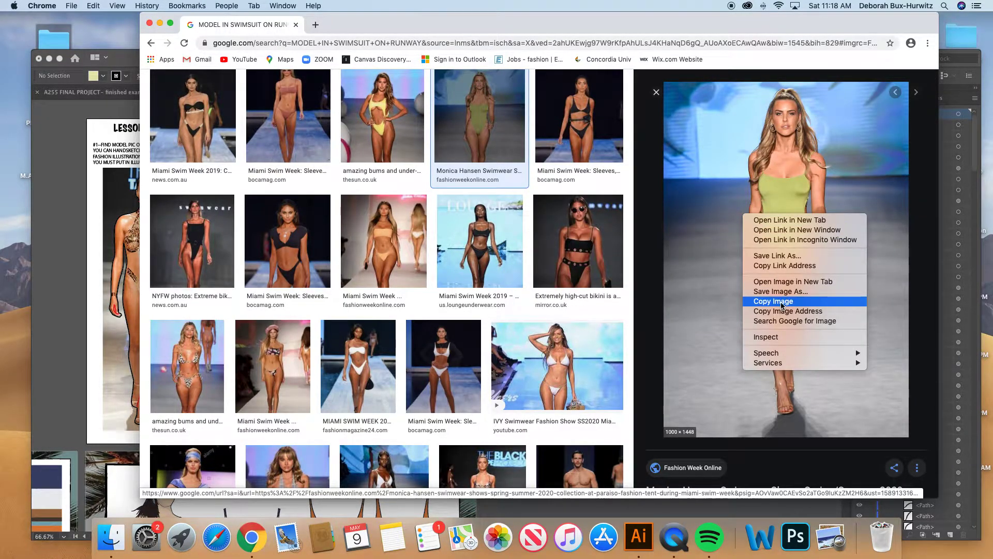
click(660, 227)
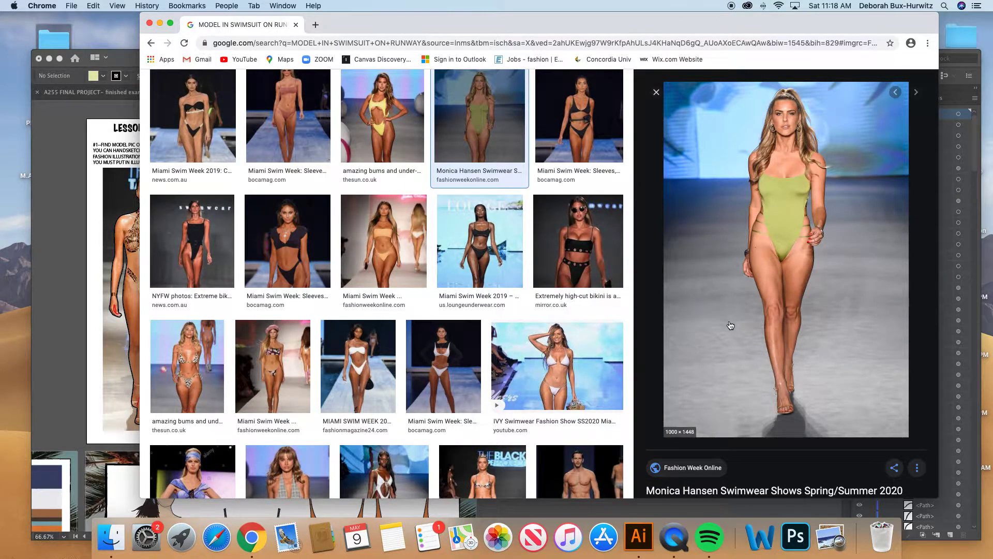
- Capture a screenshot of the full-length model in the green swimsuit and minimize the browser window
key(super+shift+4)
drag(729, 85, 845, 421)
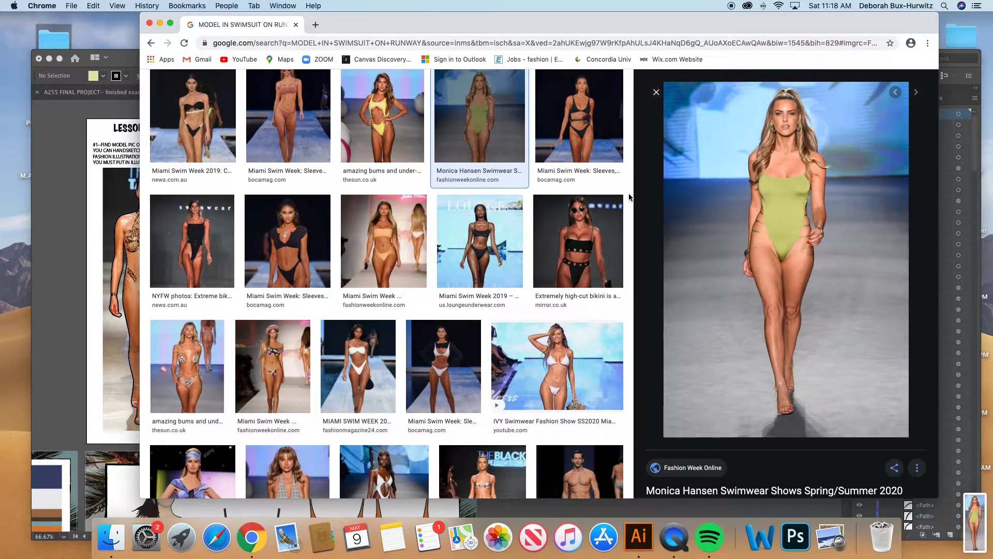
click(160, 24)
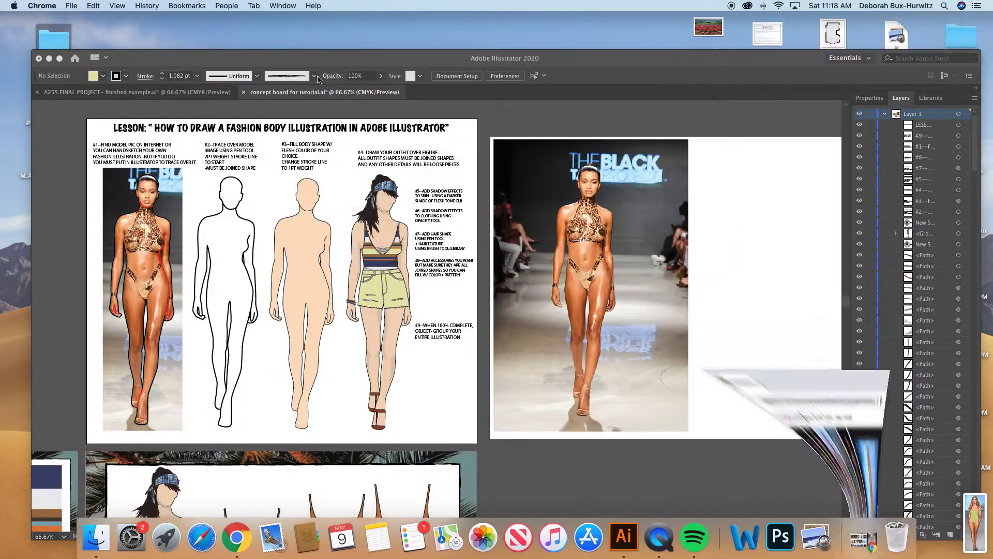
- Switch to Illustrator and move its window higher on the desktop, clear of the Dock
click(665, 59)
drag(676, 60, 704, 42)
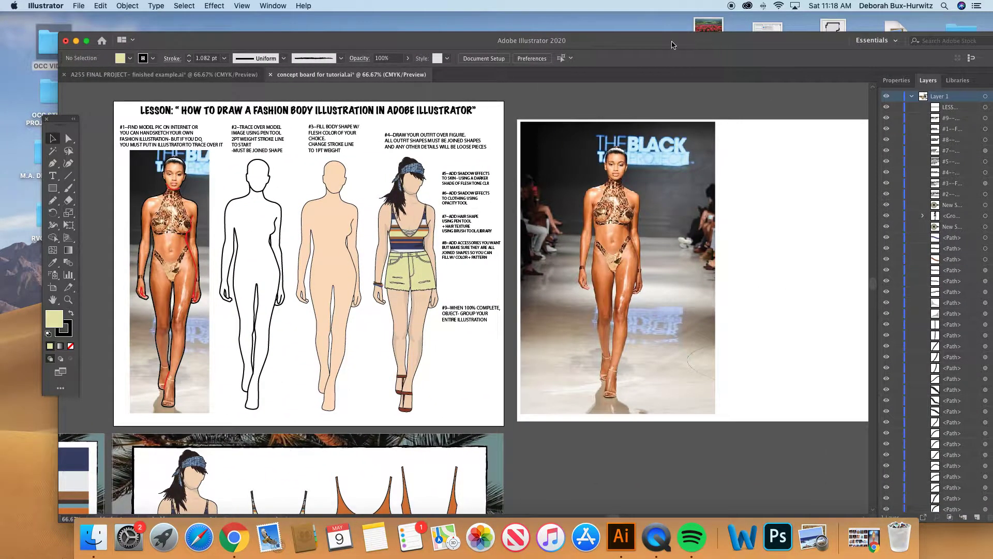
drag(630, 44, 606, 43)
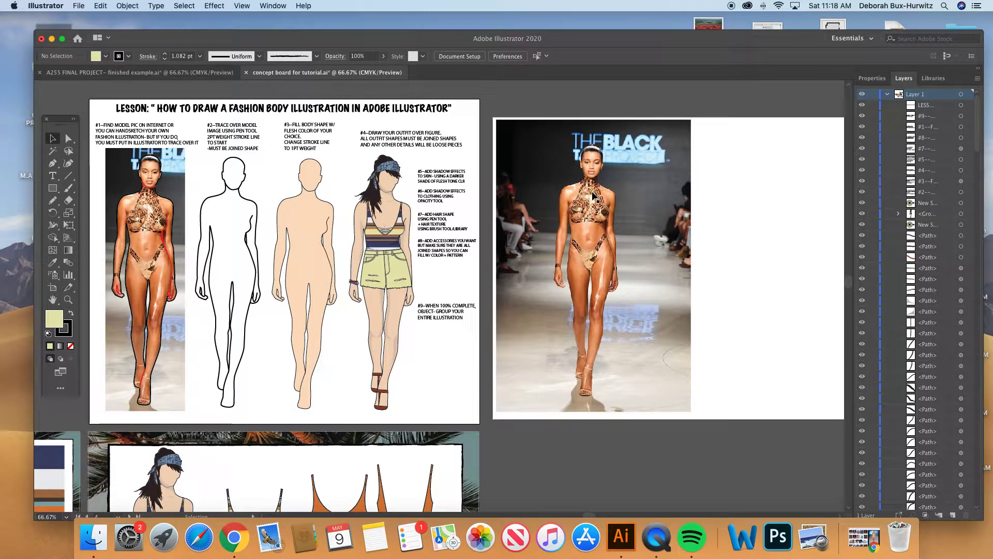
- Crop the large runway photo on the blank artboard closely around the model, to about 2.05 by 7.21 in
click(598, 216)
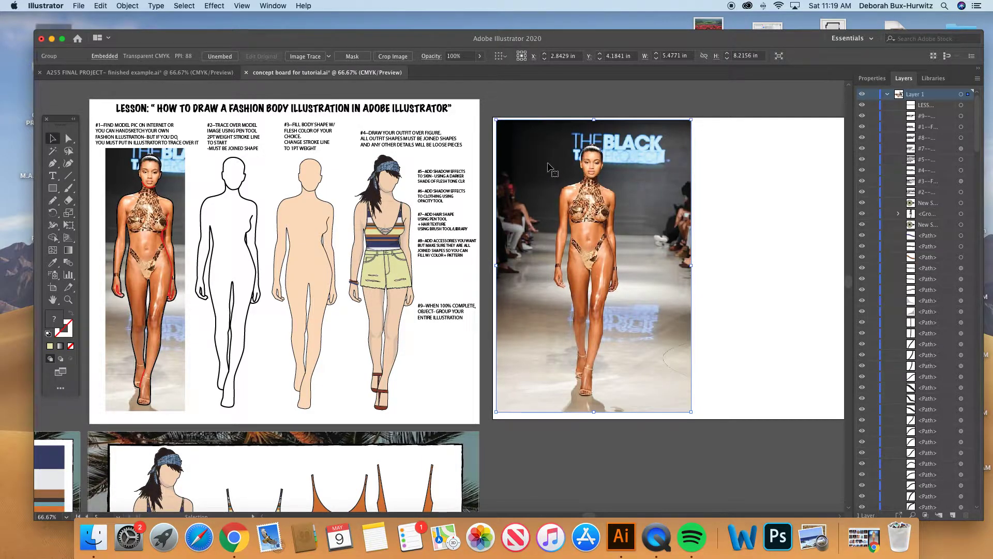
key(v)
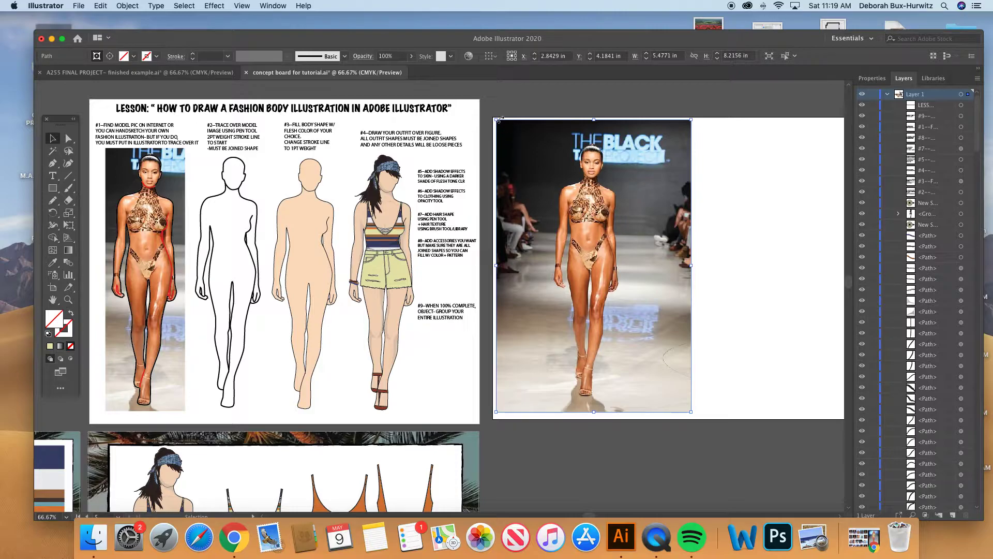
drag(496, 265, 545, 265)
drag(690, 266, 627, 265)
drag(546, 265, 549, 265)
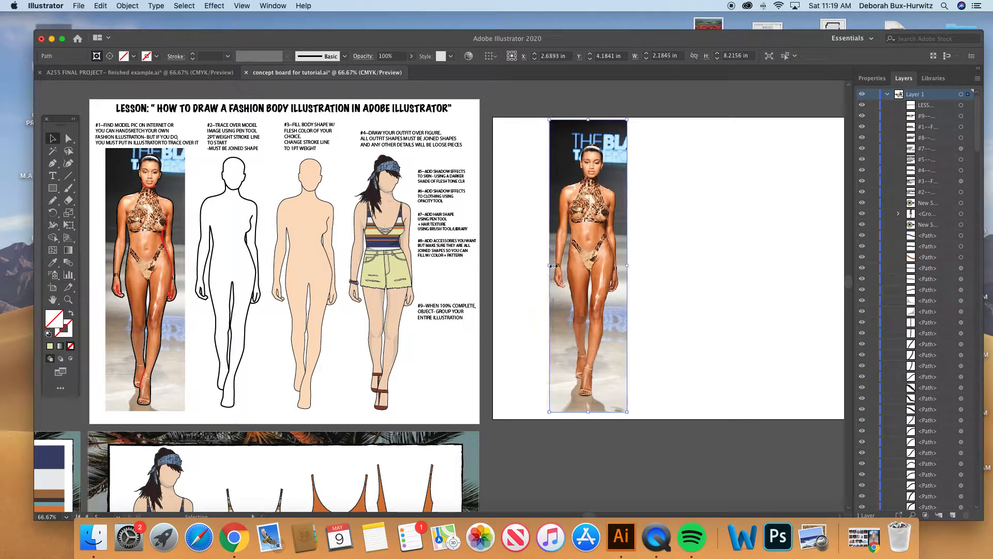
drag(626, 264, 623, 264)
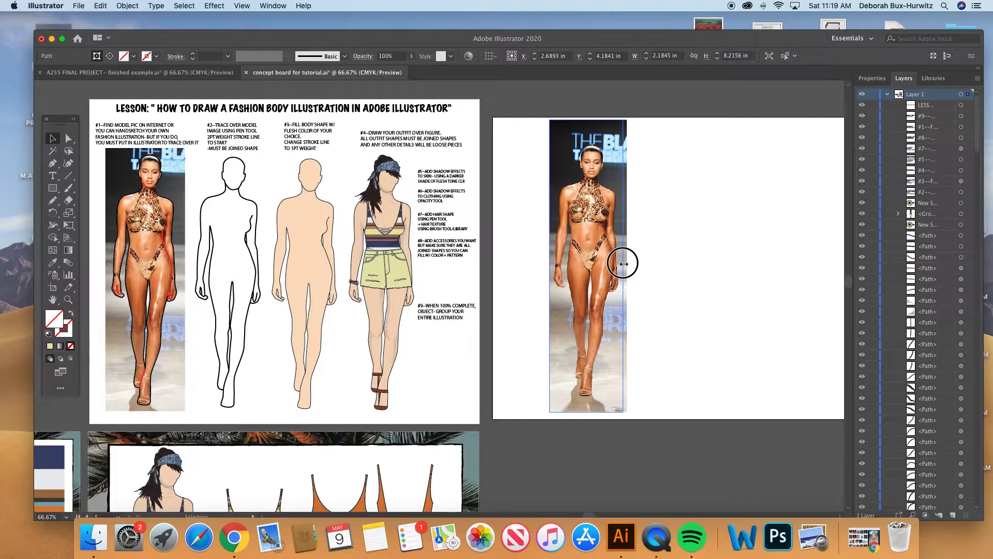
drag(587, 120, 588, 142)
drag(588, 412, 587, 398)
- Move the cropped runway photo to the left edge of its artboard and lock it in place
click(523, 222)
click(590, 234)
drag(593, 215, 547, 219)
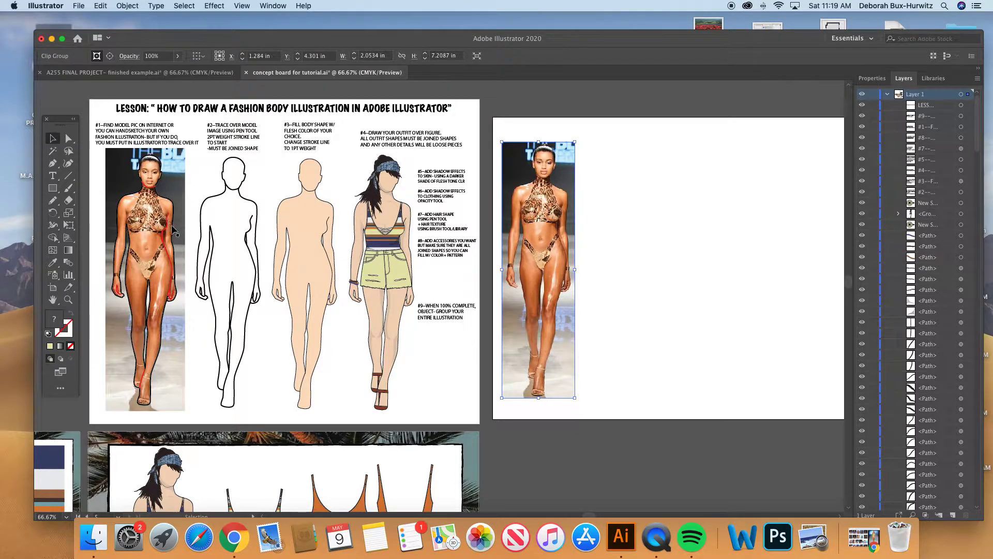
click(127, 6)
mouse_move(138, 39)
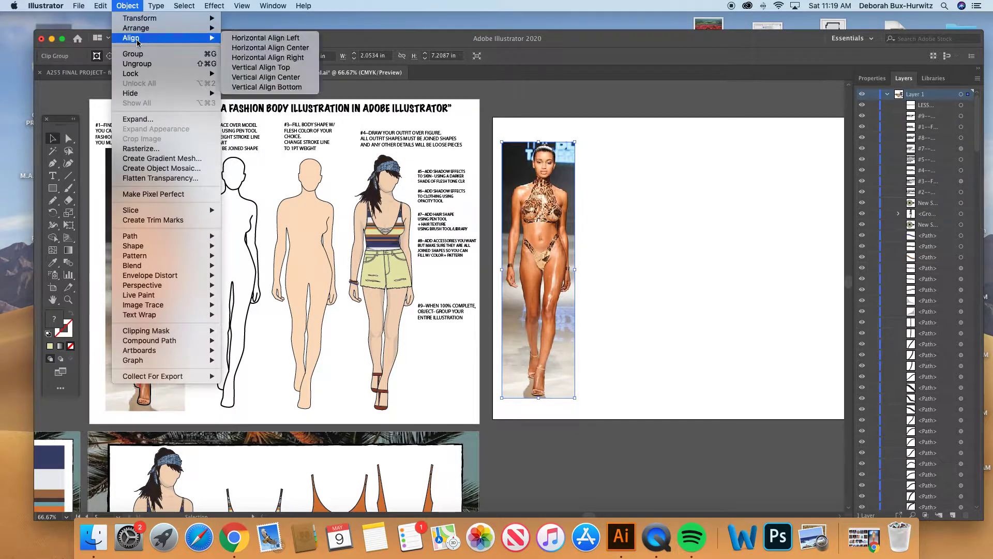
mouse_move(207, 73)
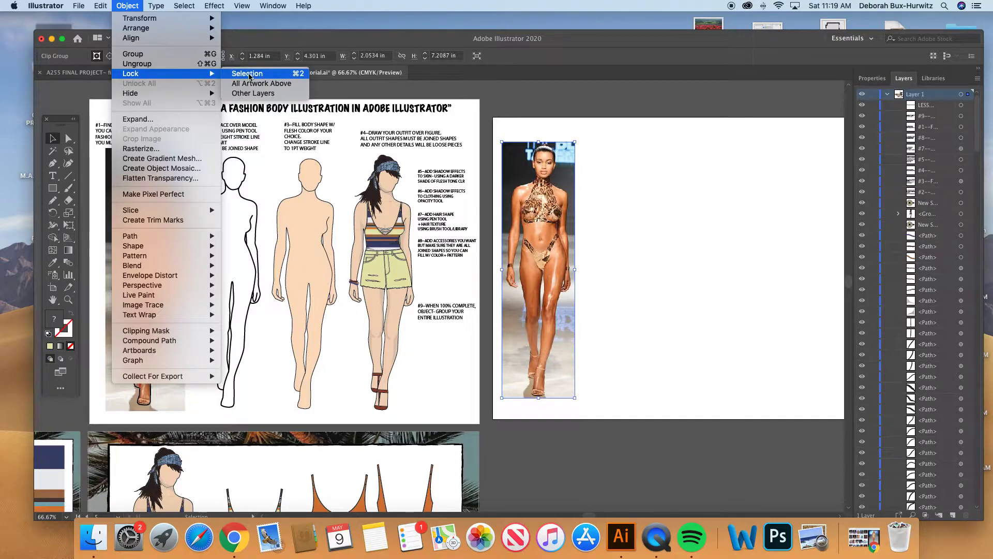
click(248, 74)
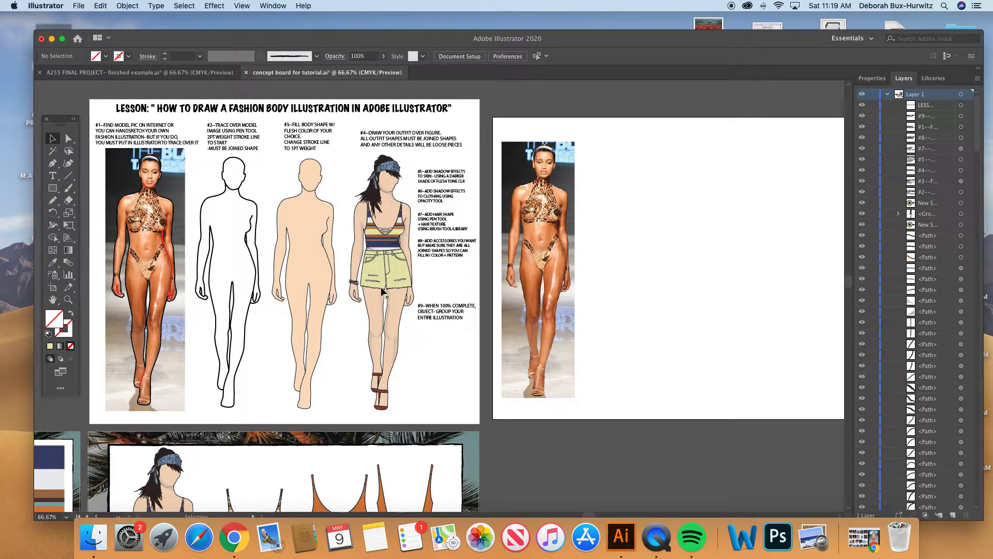
- Move the black body outline from the #2 tracing example onto the other artboard, just right of the locked photo
click(167, 248)
click(190, 195)
click(221, 201)
drag(221, 201, 611, 185)
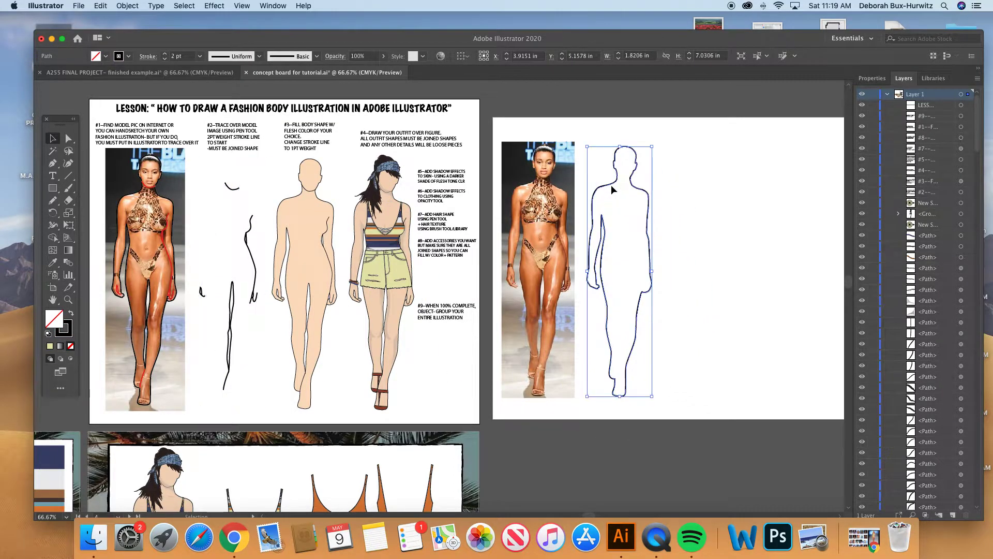
key(super+z)
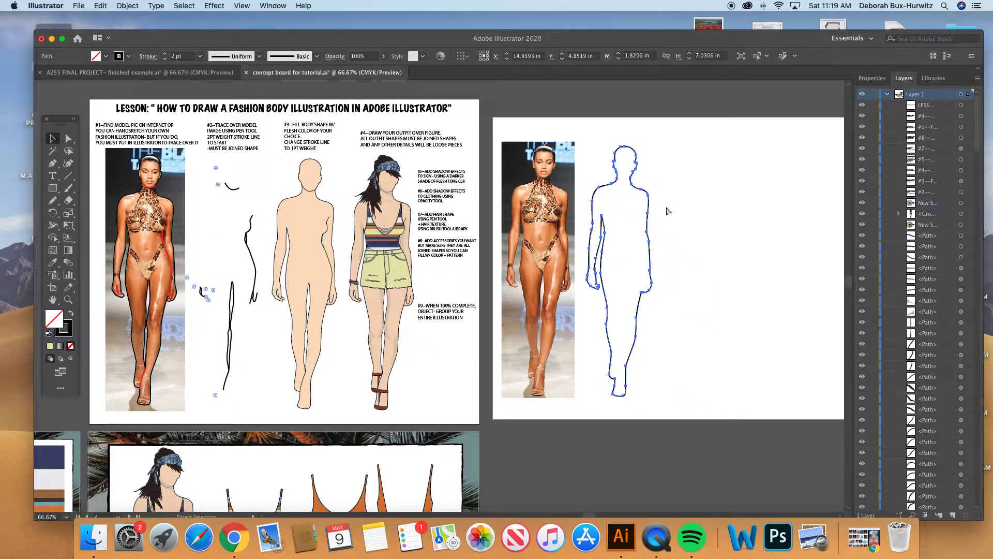
drag(247, 202, 635, 191)
click(676, 204)
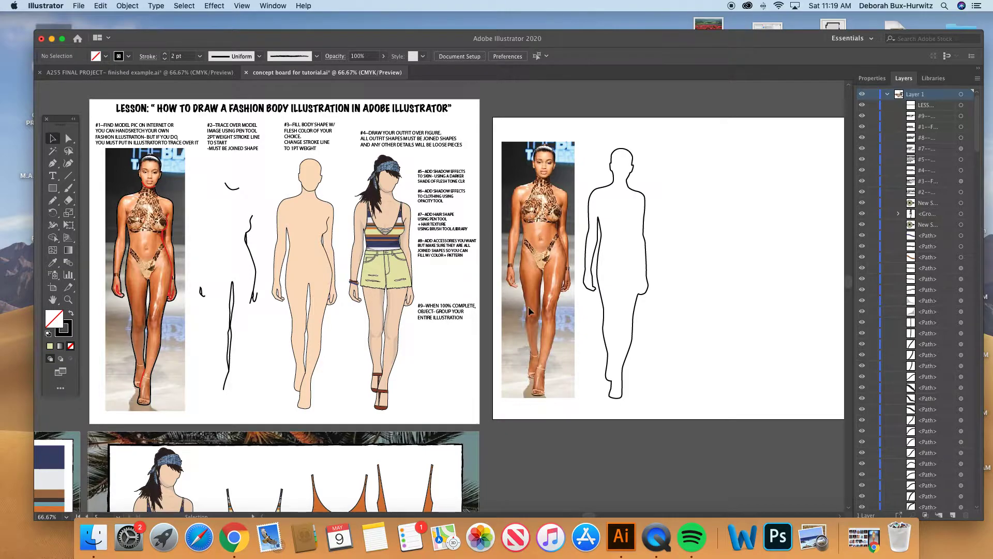
- Start a Pen tool path on the locked photo, curving from the top of the model's head to her right temple
click(68, 299)
drag(498, 151, 731, 355)
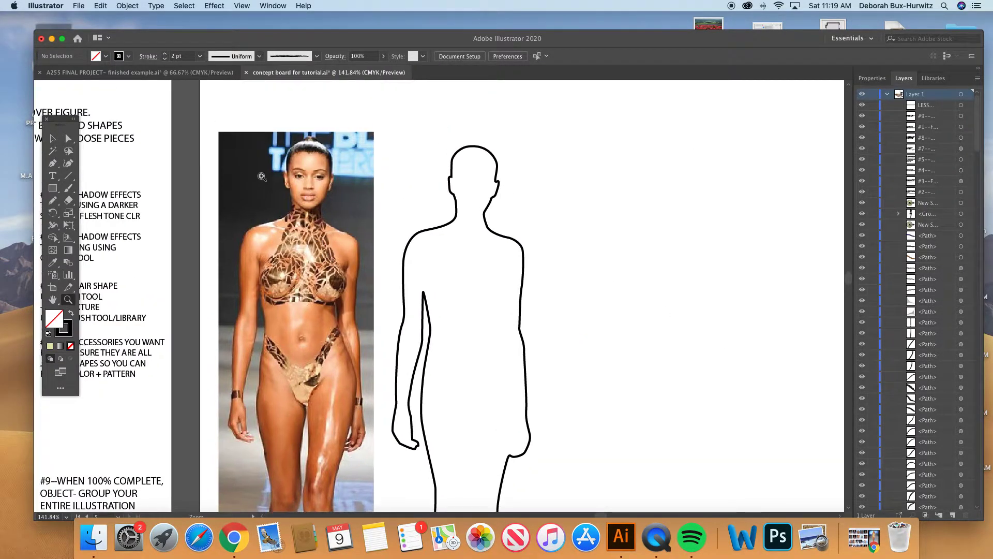
click(59, 166)
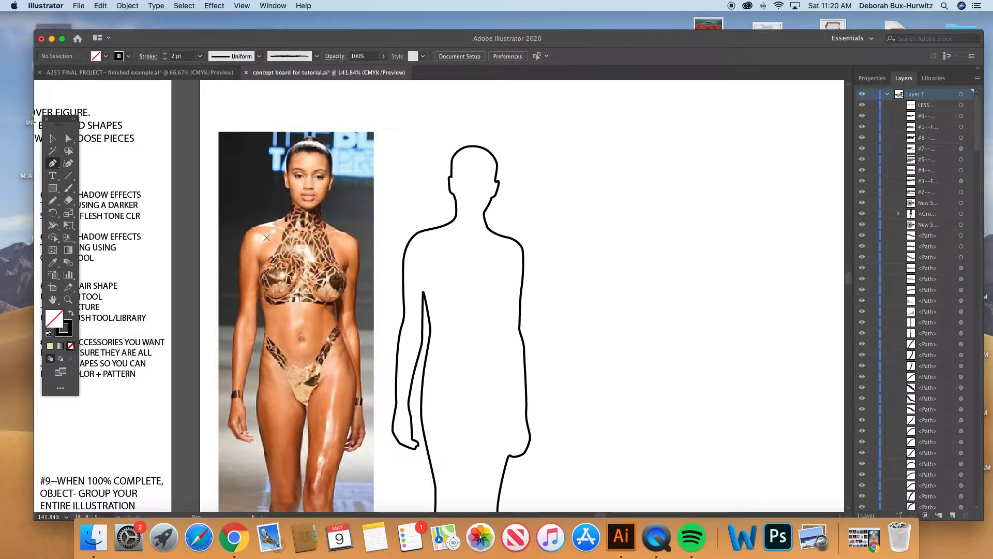
scroll(268, 234, down, 1)
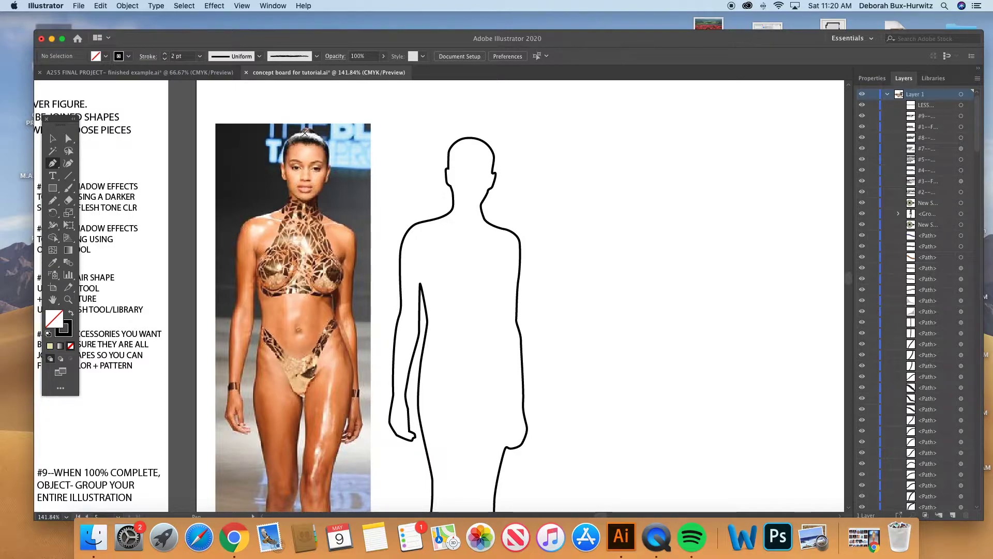
click(68, 298)
drag(221, 104, 481, 334)
click(53, 163)
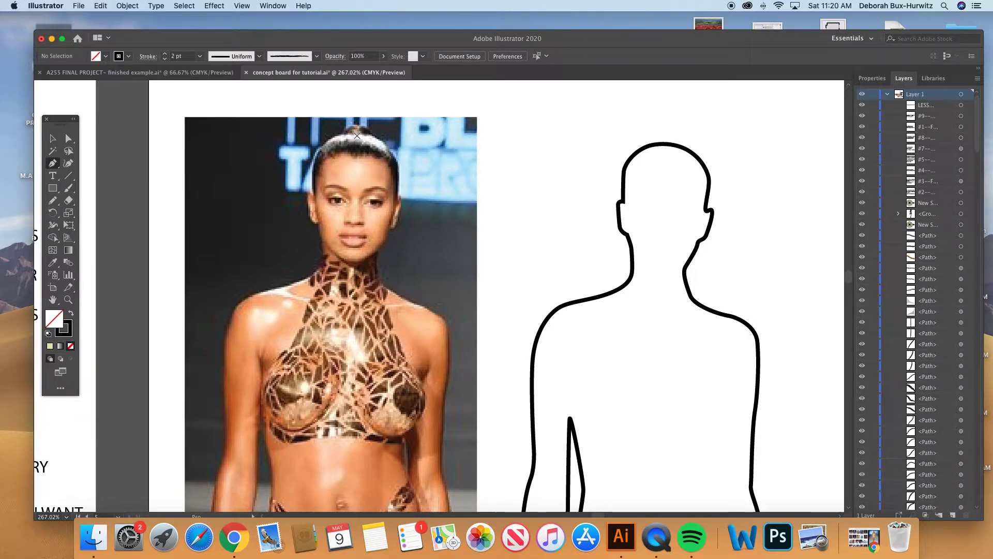
click(357, 135)
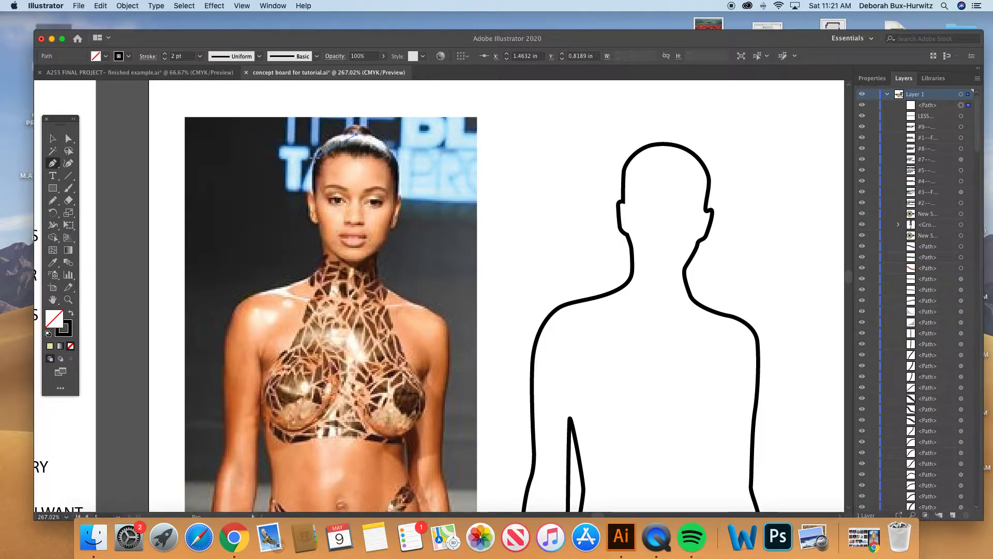
drag(315, 157, 307, 187)
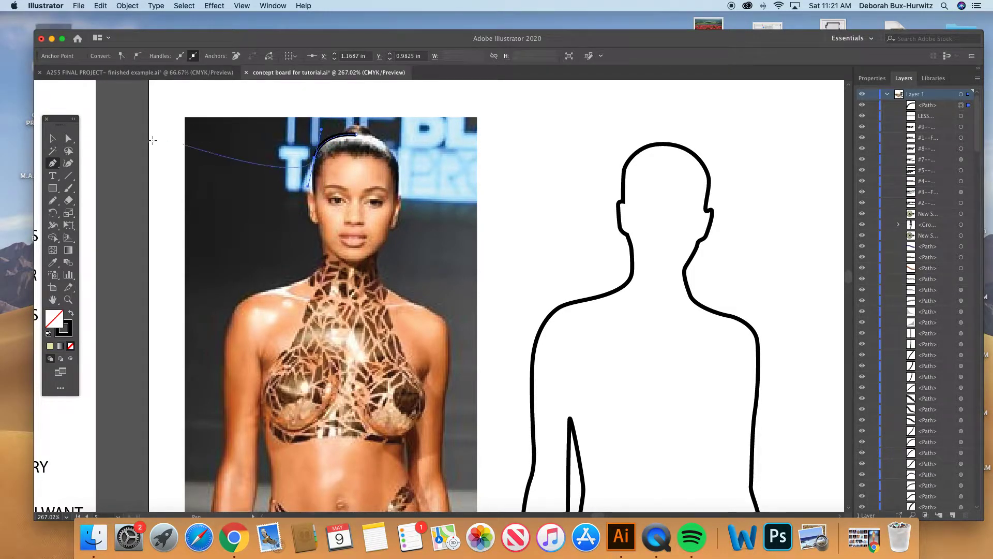
- Continue the head path from the temple around the model's right ear and down the jaw to the base of the neck
click(68, 141)
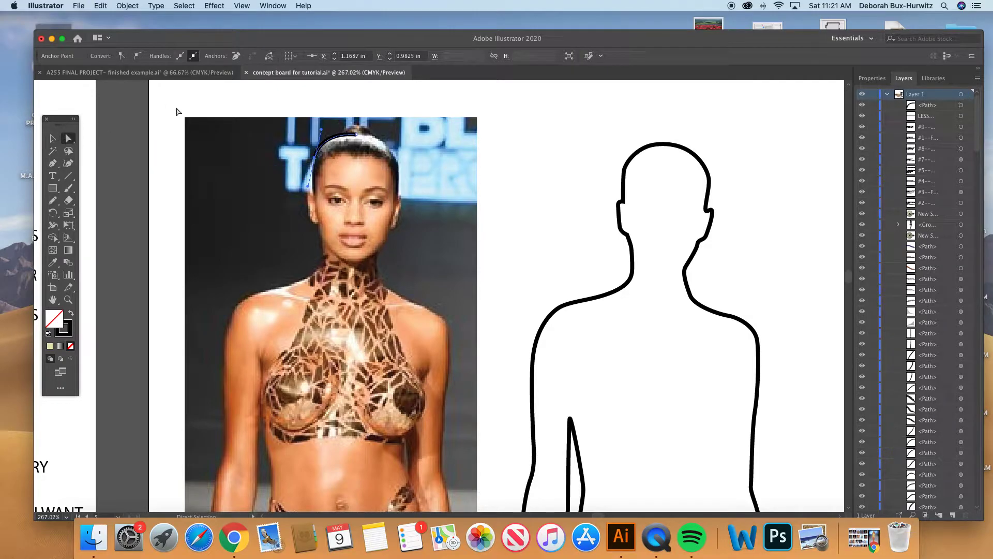
click(178, 111)
click(52, 163)
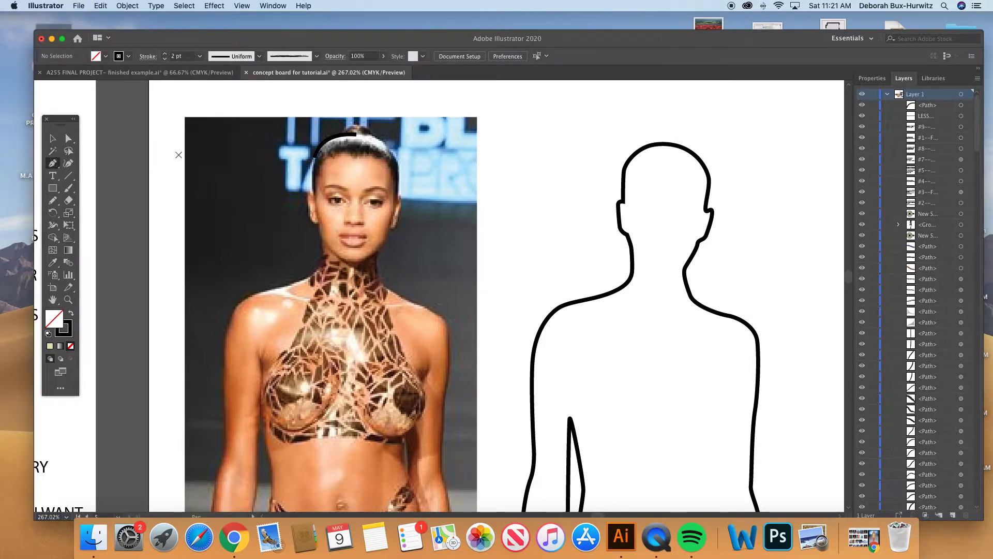
click(315, 157)
click(313, 194)
click(309, 193)
click(309, 212)
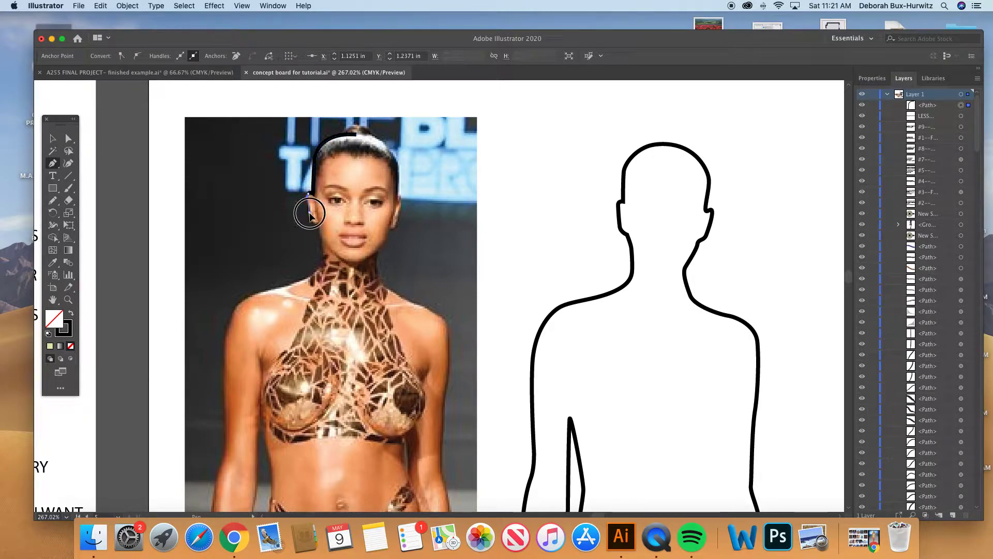
click(320, 224)
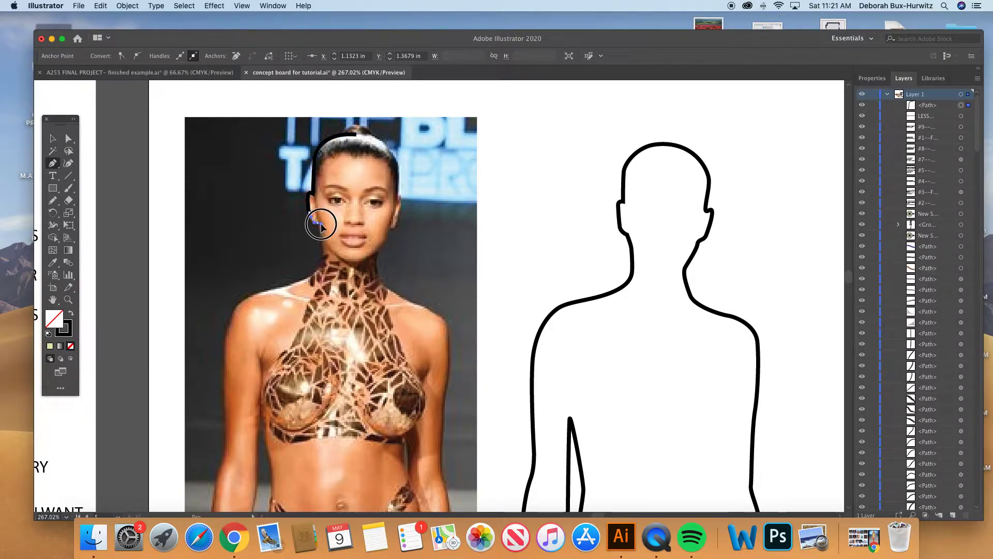
drag(321, 245, 317, 270)
click(317, 270)
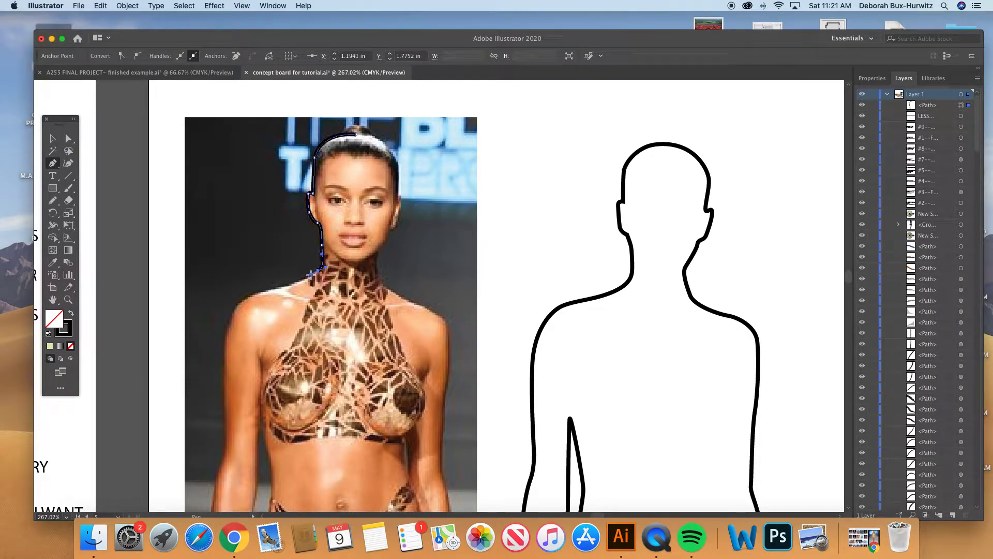
- Extend the outline over the model's right shoulder and down the outer arm to the edge of the hand
drag(269, 292, 224, 344)
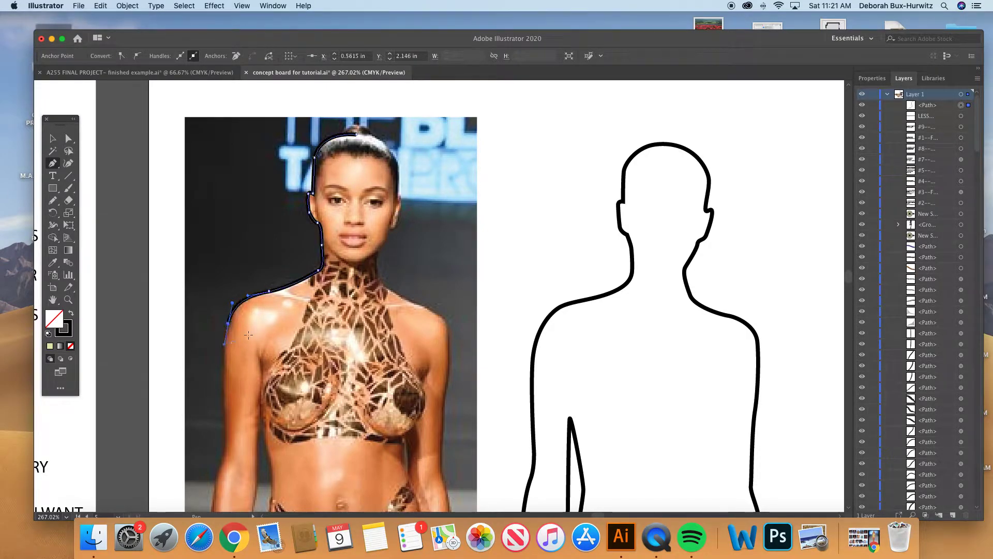
scroll(243, 338, down, 5)
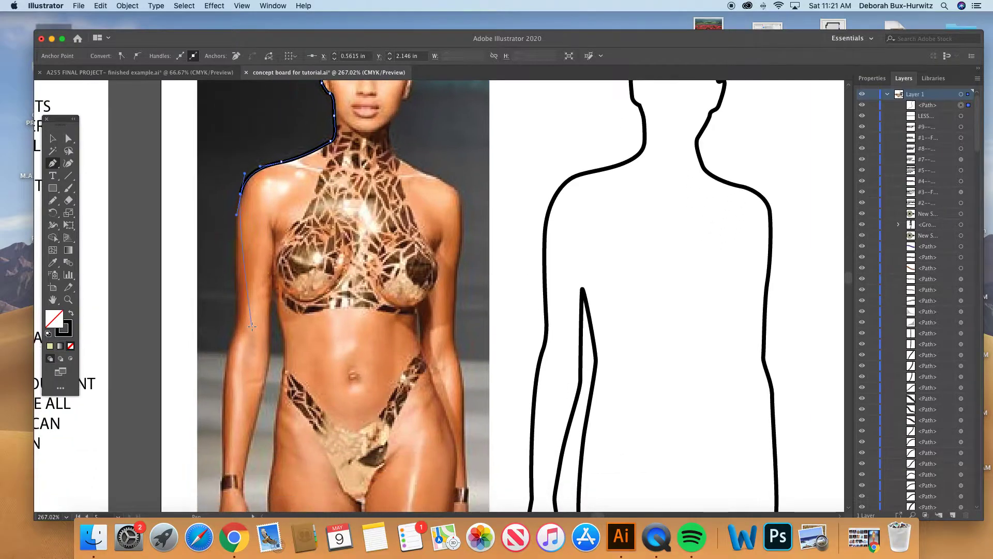
drag(238, 314, 225, 348)
drag(223, 411, 224, 477)
scroll(223, 459, down, 1)
scroll(223, 460, down, 8)
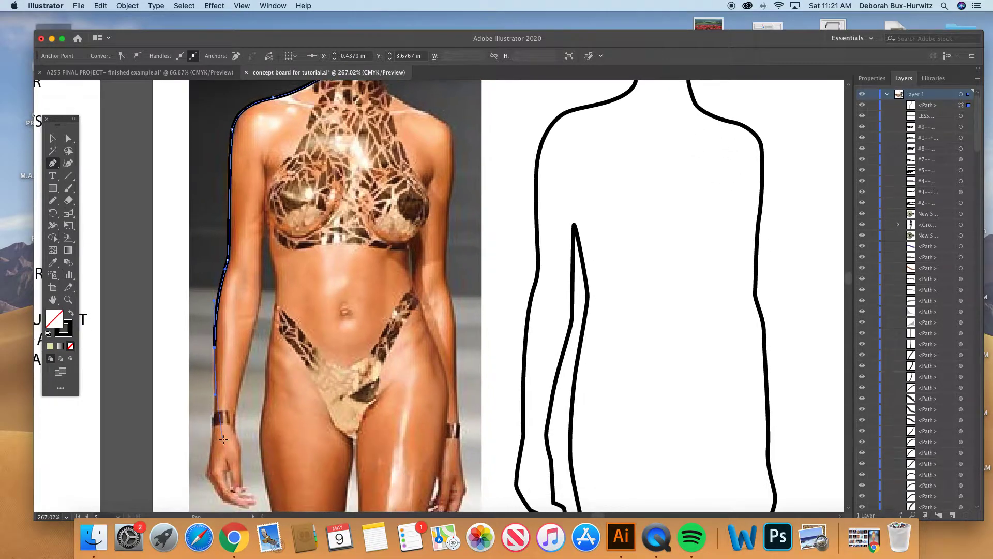
drag(213, 386, 208, 400)
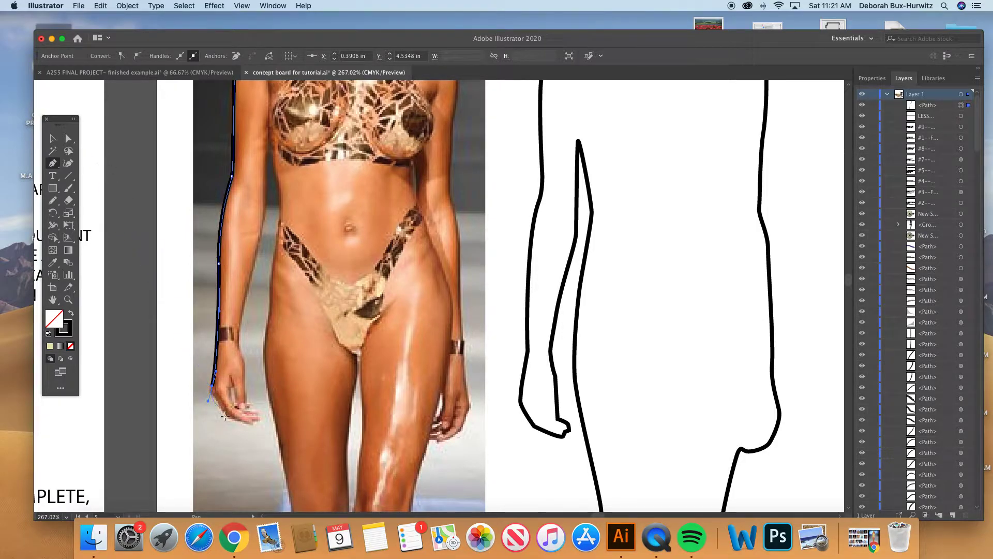
- Resume the path at the hand's edge and trace around the fingertips and thumb, up to the inner forearm
click(69, 137)
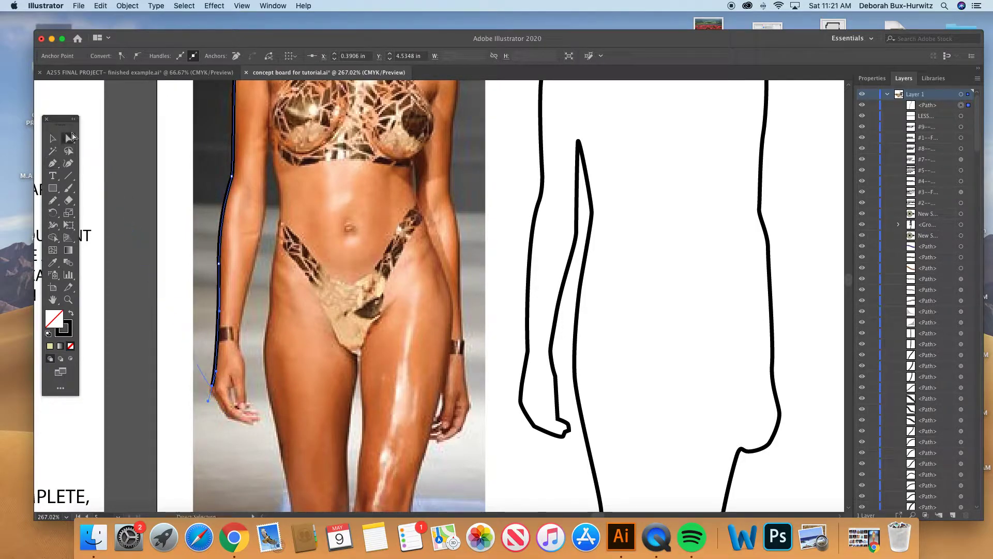
click(162, 148)
click(54, 164)
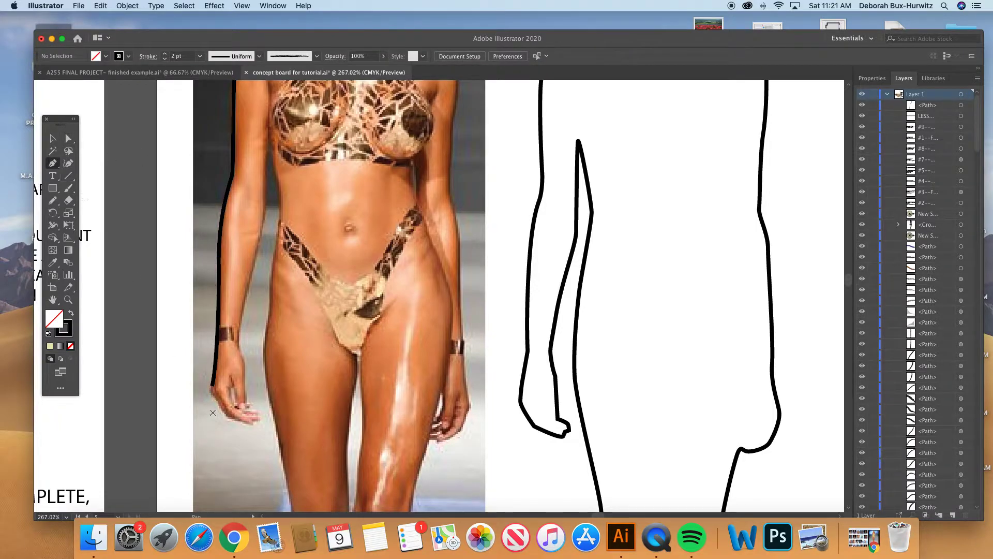
click(213, 385)
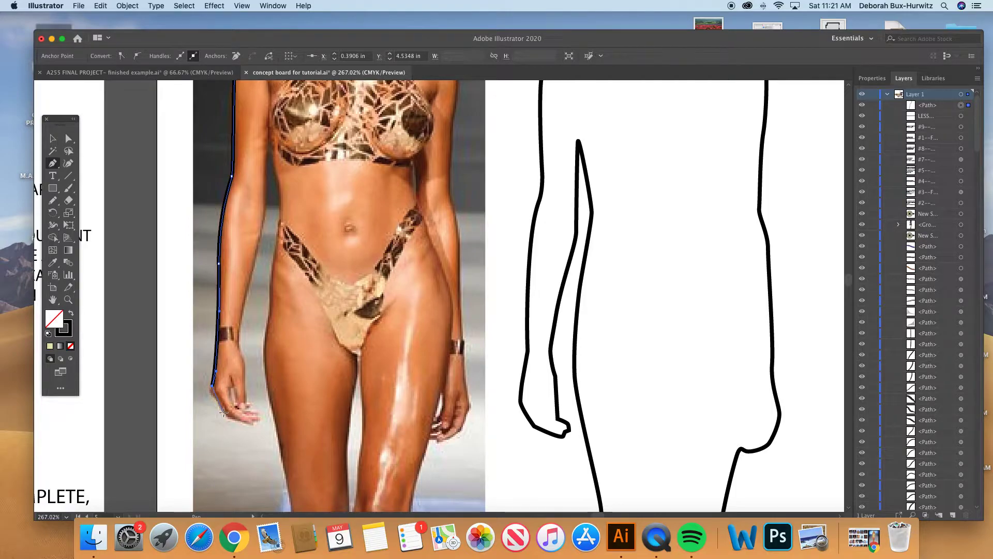
drag(224, 414, 247, 399)
click(256, 417)
click(243, 408)
drag(245, 361, 248, 280)
- Resume the path at the inner forearm, trace up to the armpit, and carry it down the waist to the hip
click(71, 139)
click(181, 151)
click(54, 165)
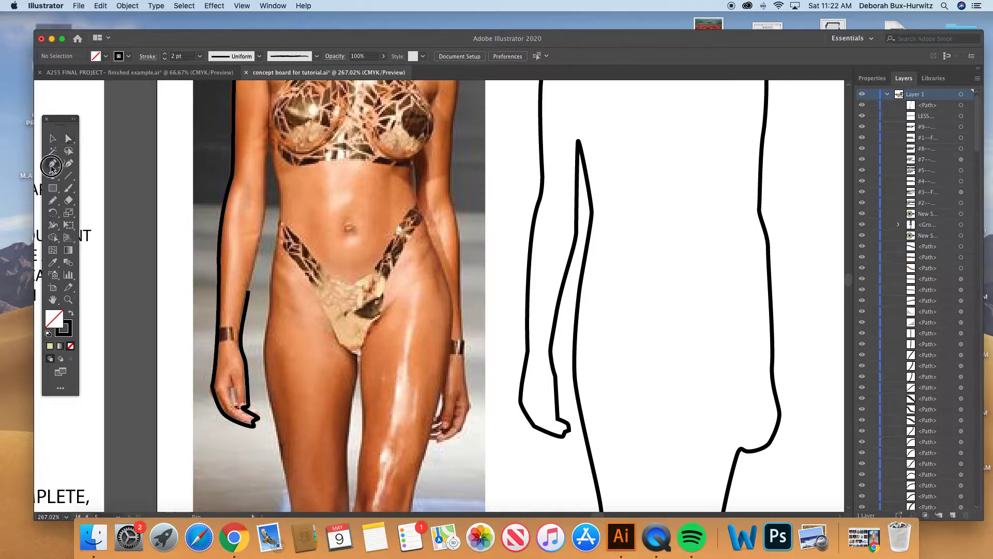
click(249, 292)
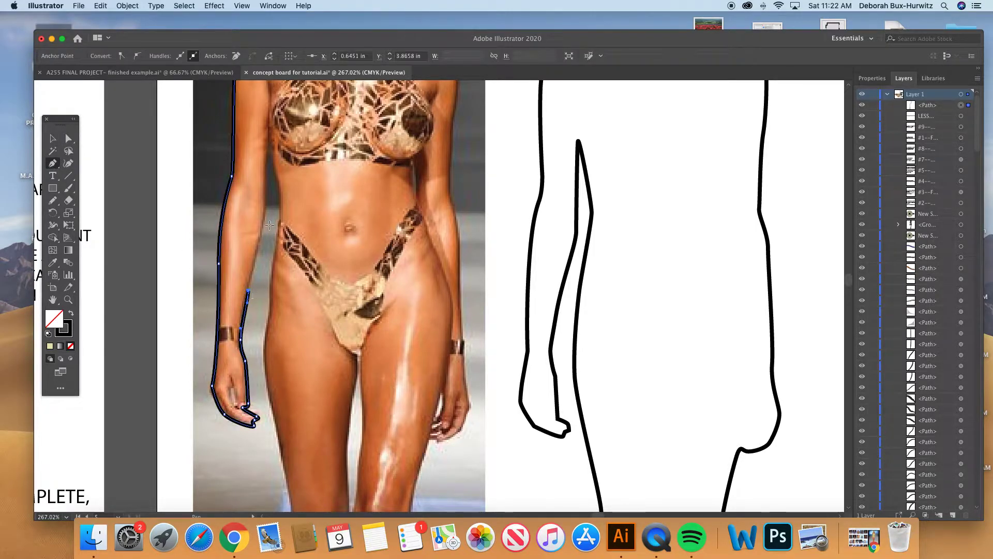
drag(266, 212, 266, 195)
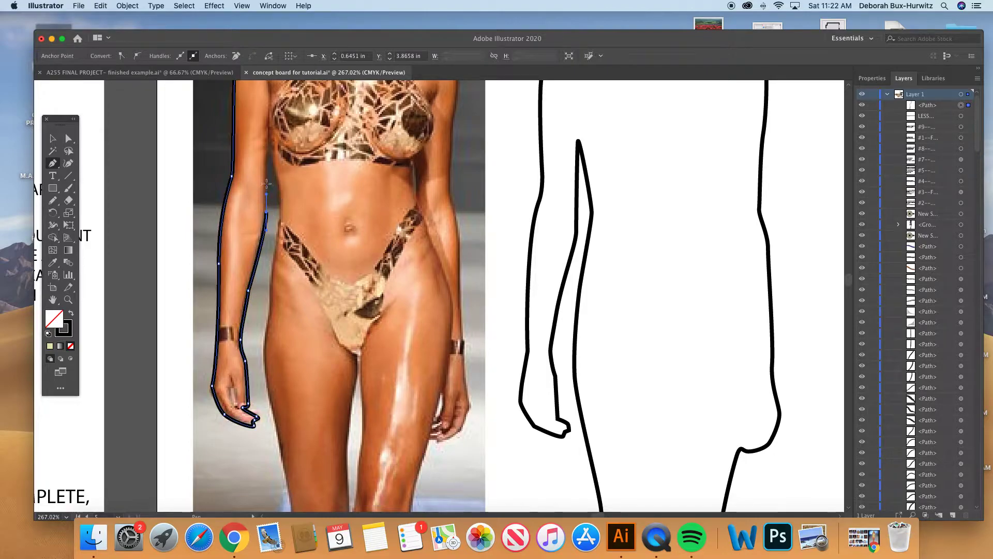
drag(268, 121, 279, 215)
drag(274, 261, 273, 279)
drag(267, 336, 266, 369)
scroll(269, 403, down, 2)
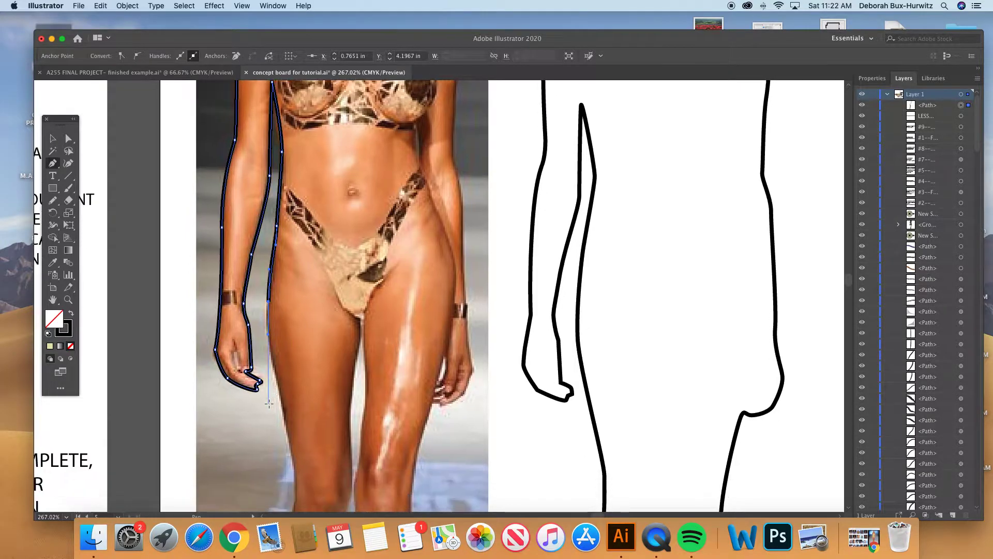
- Leave the partial trace open at the hip and select the completed body outline beside the photo
key(super+1)
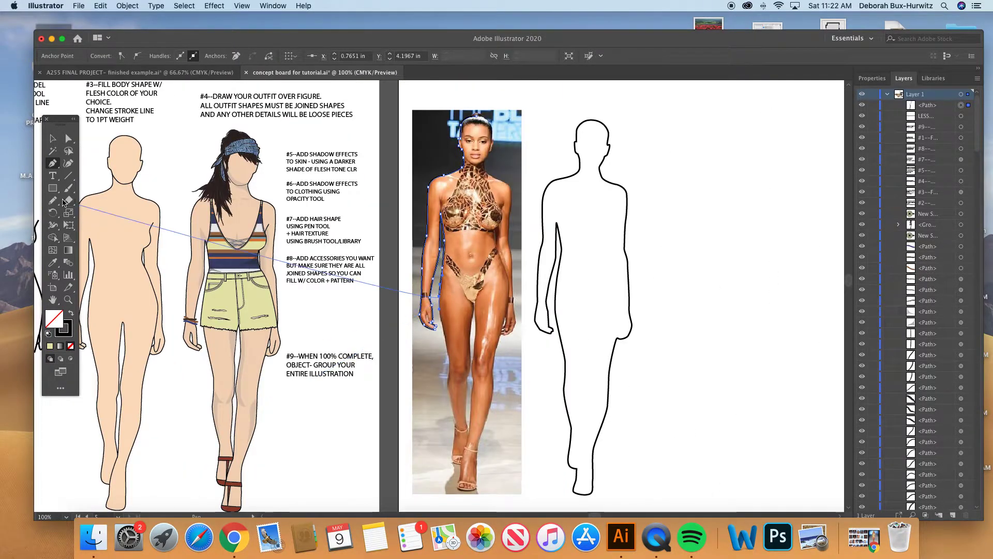
click(52, 138)
click(535, 136)
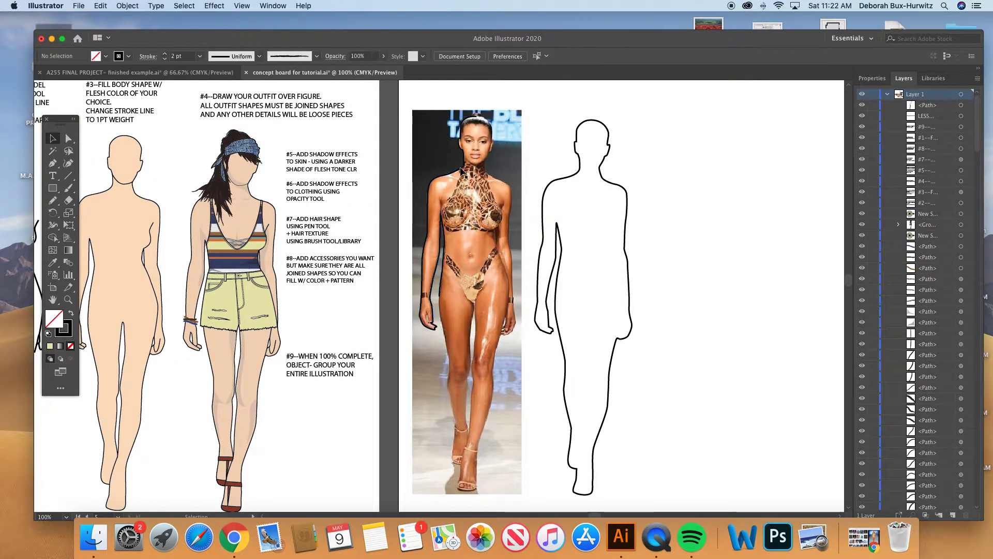
click(581, 170)
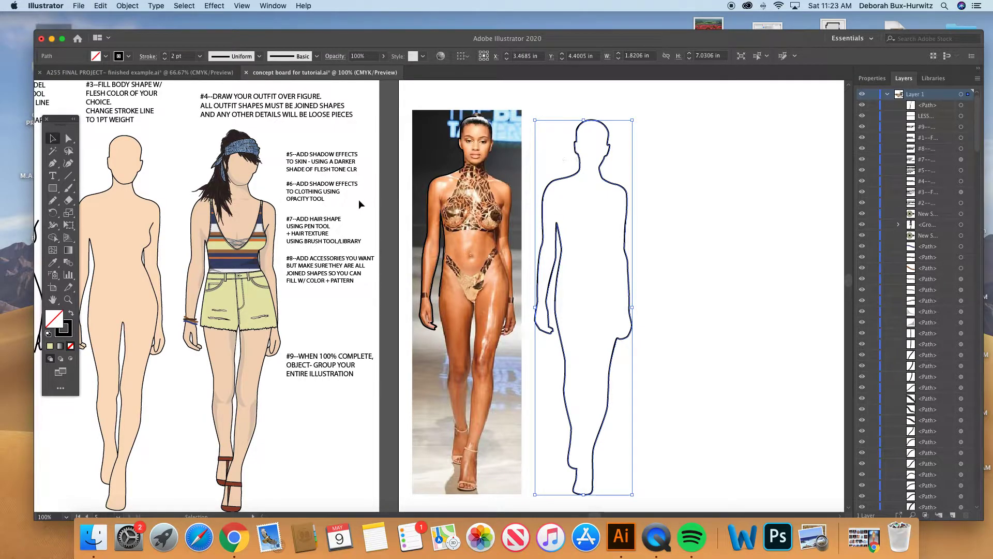
- Select the loose detail lines of the #2 example and examine the matching chin, torso, hand and leg lines on the traced photo
scroll(358, 199, left, 6)
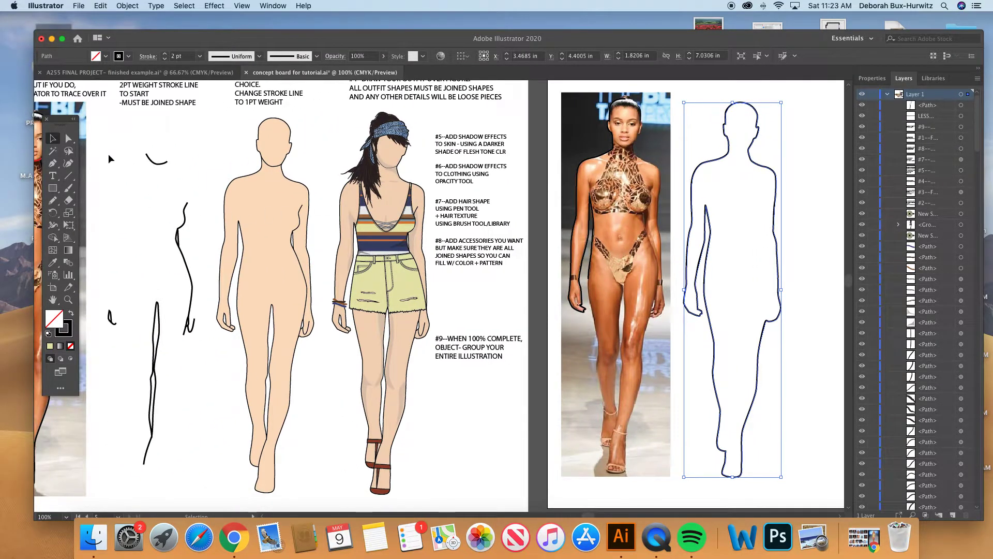
mouse_move(108, 154)
mouse_down()
mouse_move(130, 175)
mouse_move(187, 417)
mouse_move(194, 365)
mouse_up()
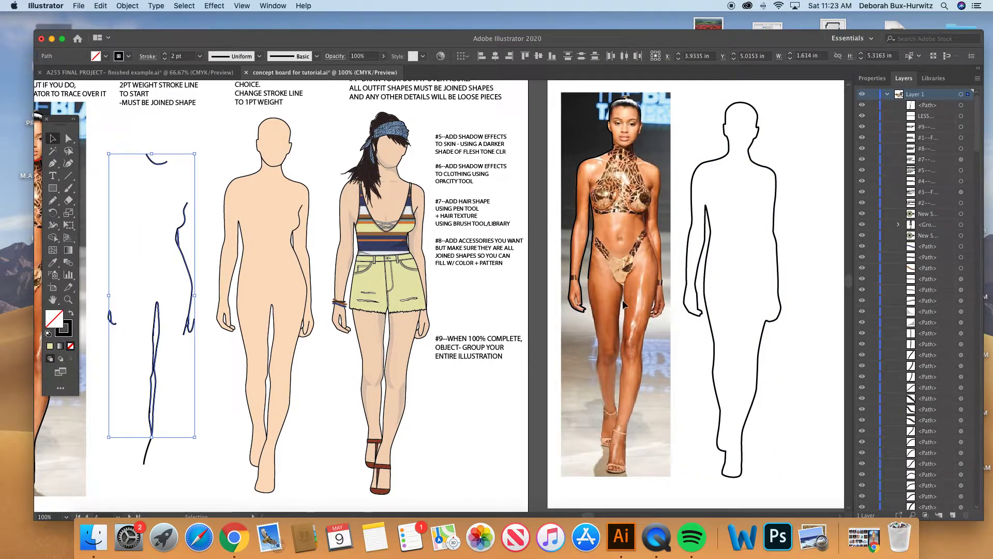
scroll(215, 215, left, 7)
click(68, 299)
drag(150, 115, 376, 381)
scroll(376, 381, right, 2)
scroll(362, 373, down, 1)
click(53, 138)
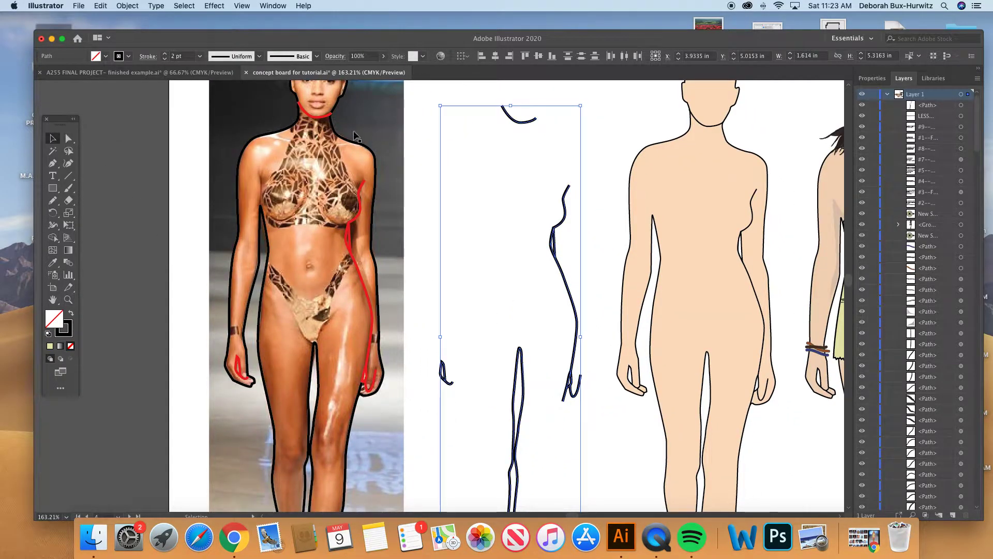
scroll(325, 126, up, 2)
scroll(324, 126, right, 1)
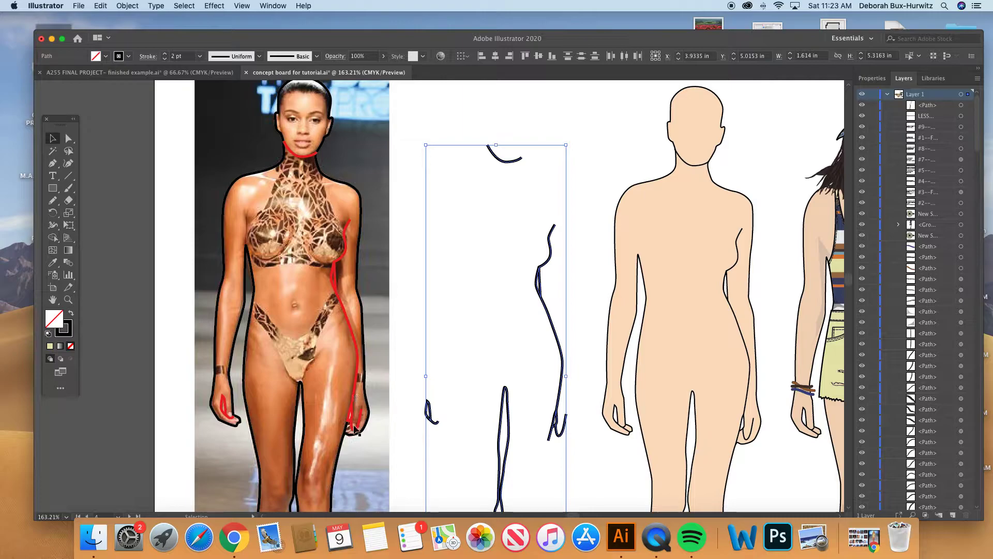
scroll(232, 421, down, 5)
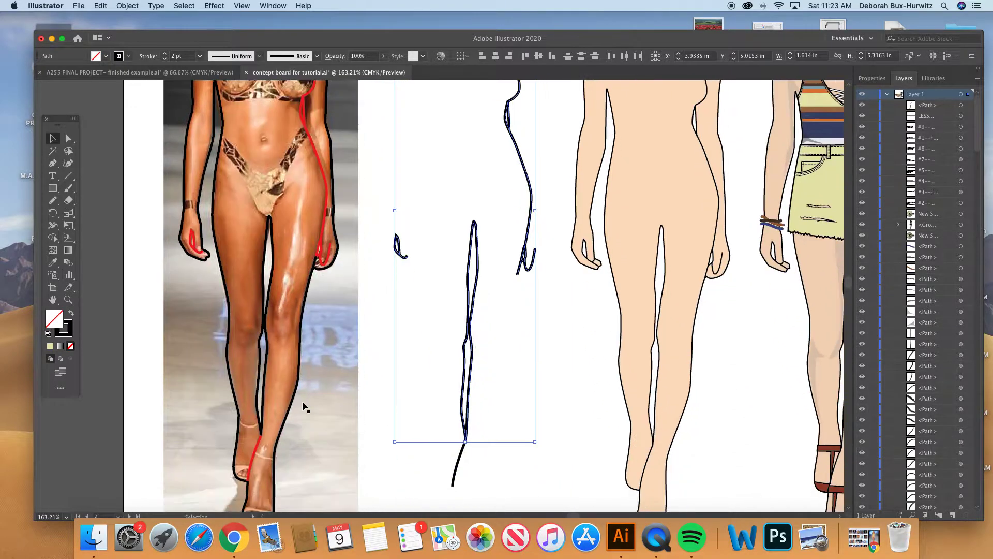
- Recolor the black inner-leg line on the #1 traced photo by sampling the red stroke of the arm line
click(269, 289)
click(53, 262)
click(323, 225)
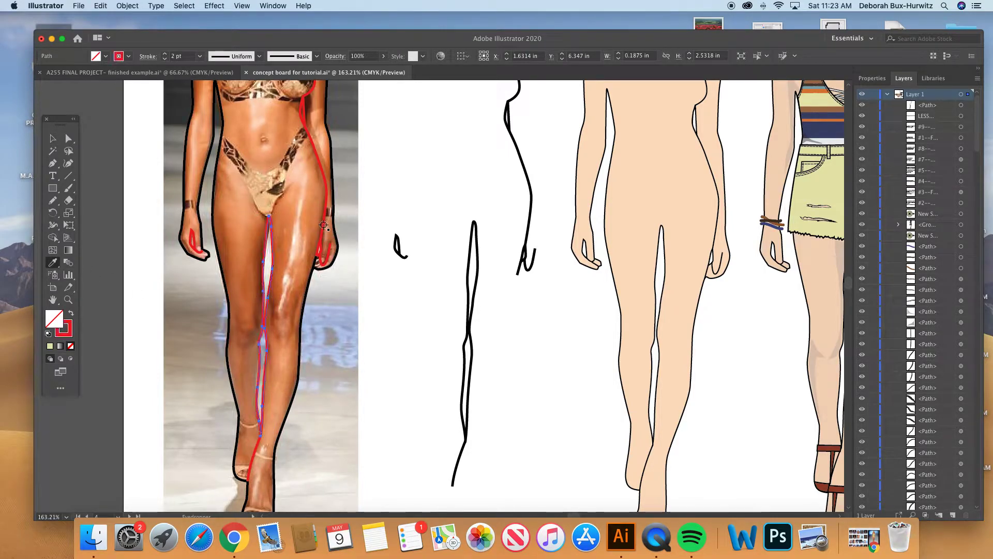
click(68, 139)
click(138, 147)
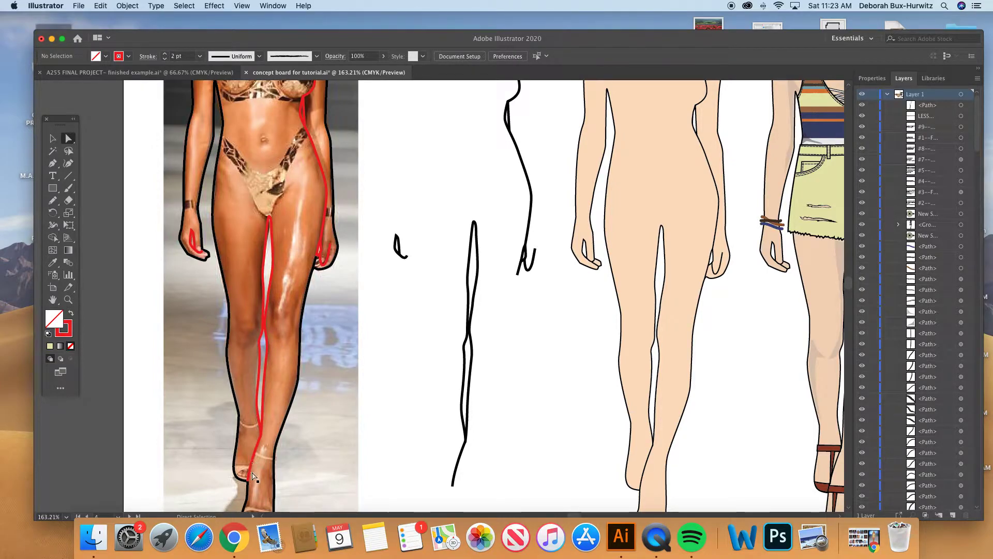
scroll(253, 465, down, 3)
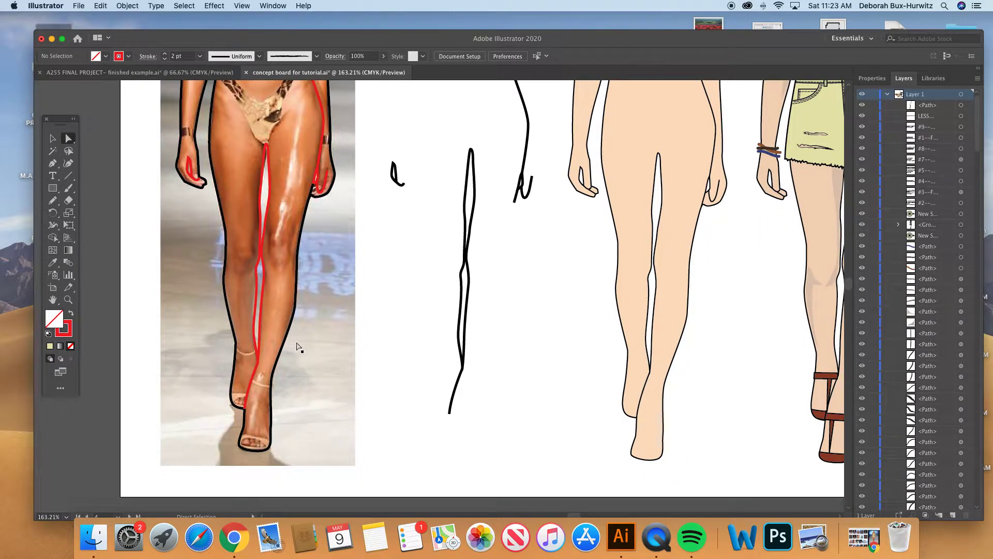
scroll(340, 278, up, 2)
scroll(340, 278, right, 2)
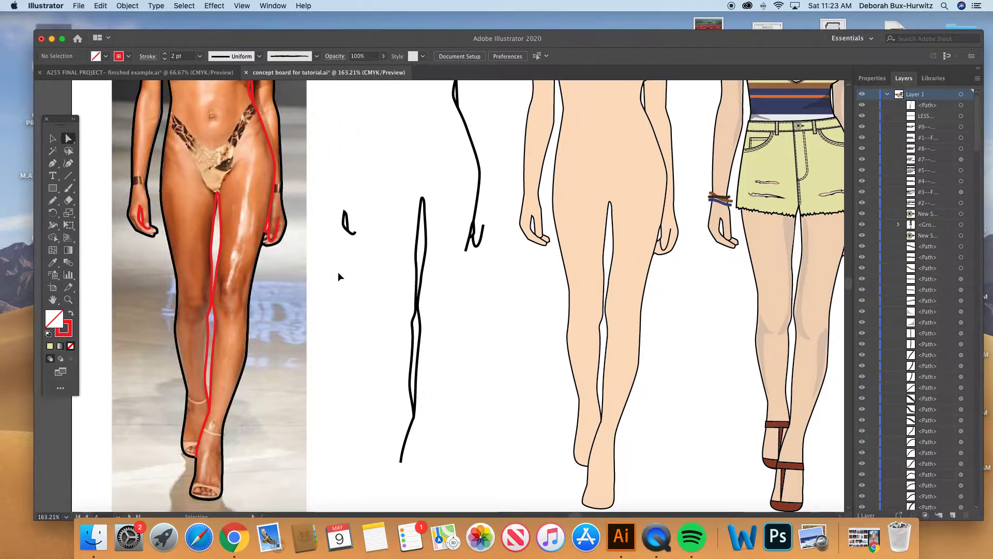
key(super+1)
scroll(383, 203, right, 5)
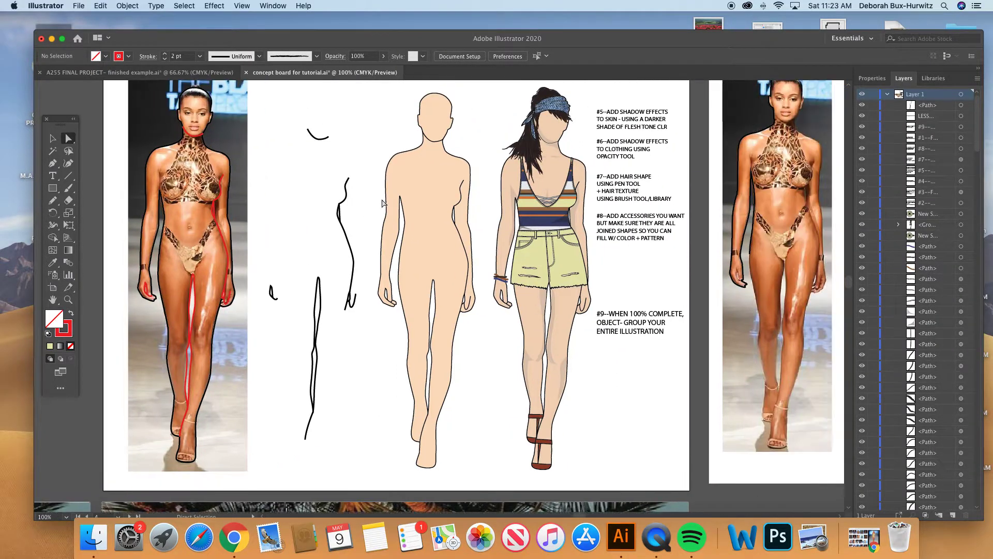
- Move the loose inner detail lines of the #2 example onto the body outline beside the second runway photo
scroll(382, 203, right, 10)
key(v)
key(super+minus)
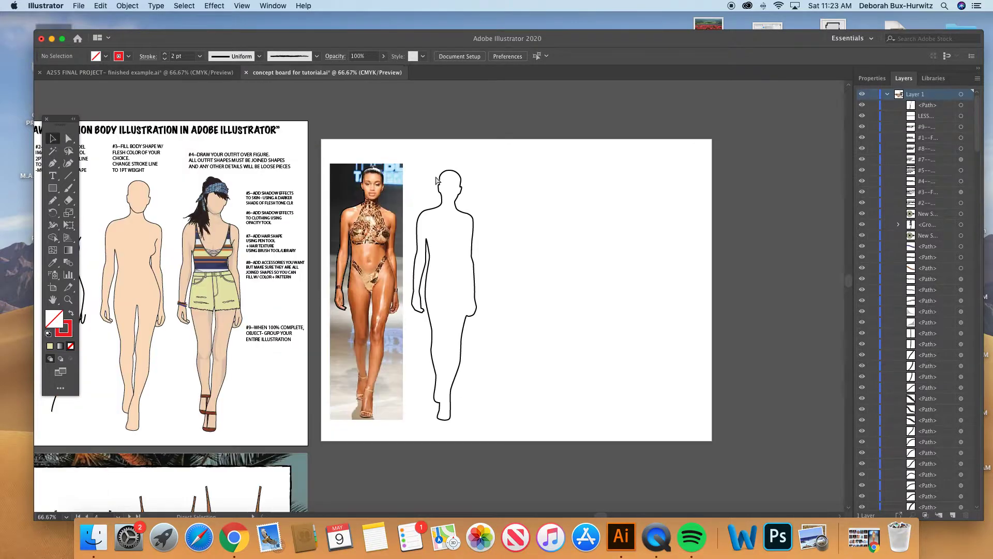
drag(130, 225, 178, 385)
mouse_move(173, 302)
mouse_down()
mouse_move(362, 281)
mouse_move(461, 282)
mouse_move(464, 293)
mouse_up()
click(498, 269)
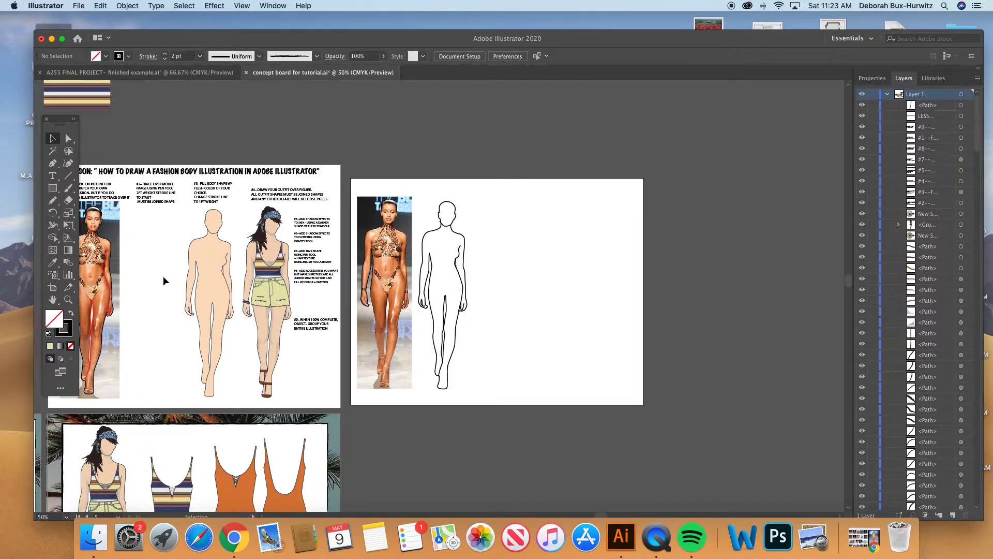
- Examine the chin and hand detail lines on the combined figure beside the second photo
click(67, 300)
drag(465, 283, 553, 439)
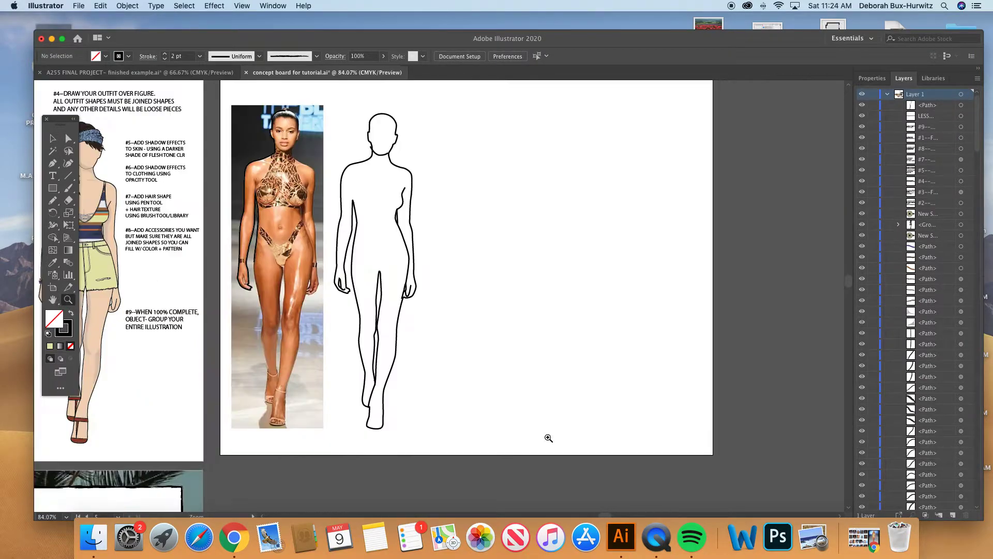
click(52, 137)
click(385, 157)
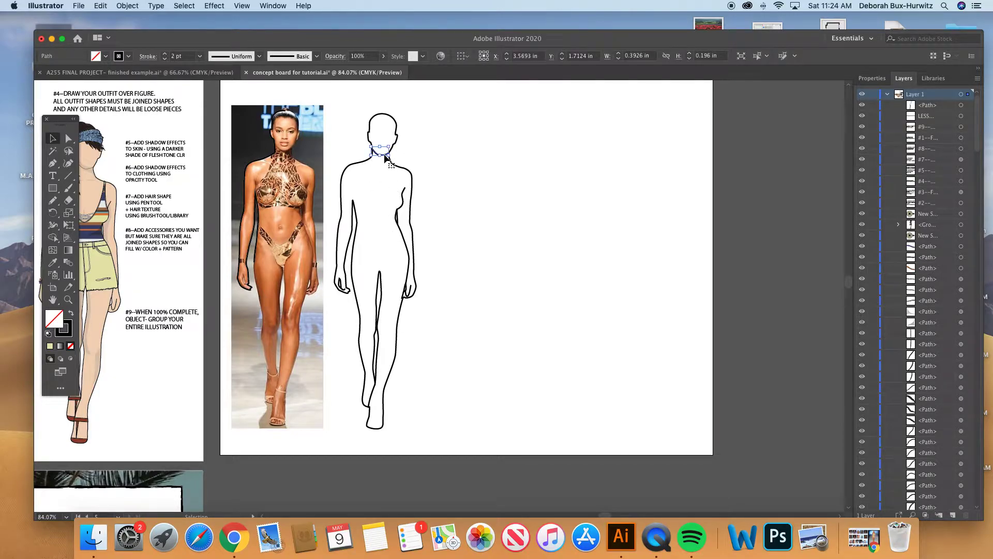
click(453, 156)
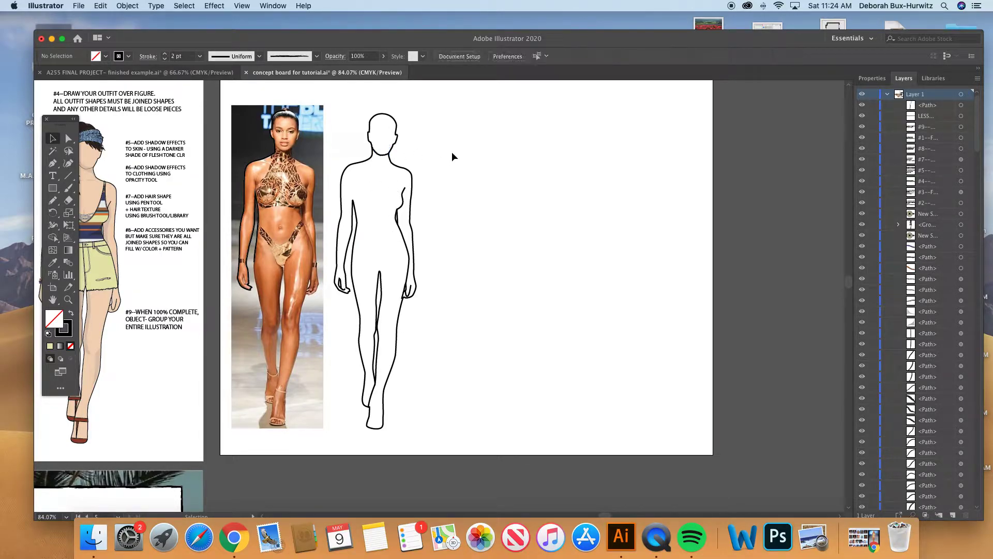
click(404, 291)
click(433, 267)
scroll(396, 260, up, 1)
- Undo the move of the detail lines onto the body outline
key(super+z)
key(super+z)
key(super+z)
key(super+z)
key(super+z)
key(super+z)
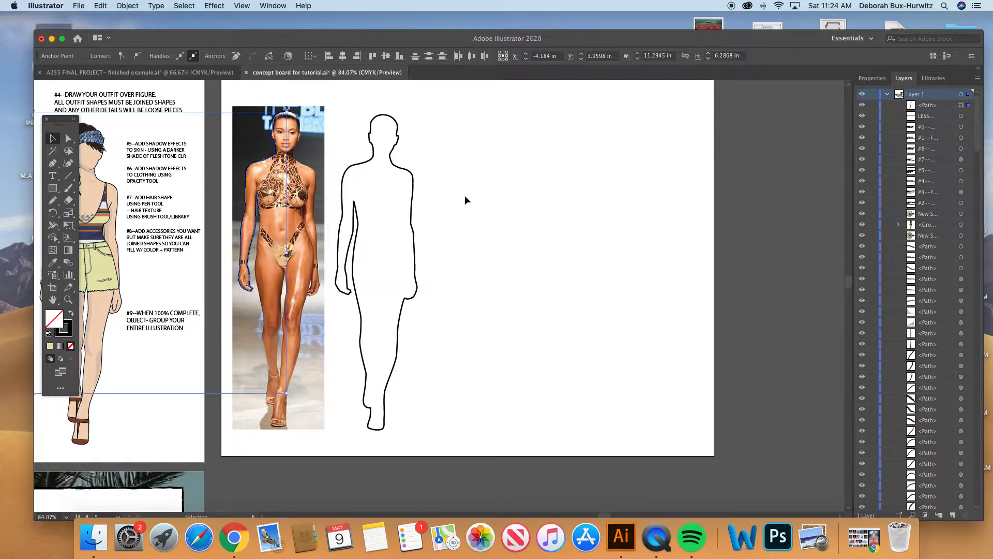
click(464, 190)
scroll(547, 247, left, 5)
scroll(547, 246, up, 1)
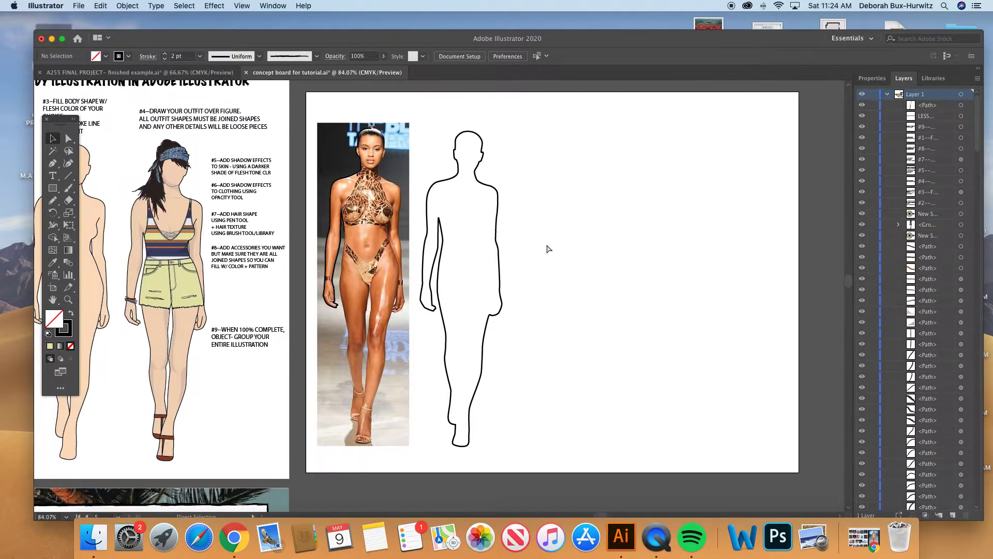
- Move the body outline from the second artboard over the loose detail lines under #2 and nudge it slightly right
key(super+minus)
key(super+minus)
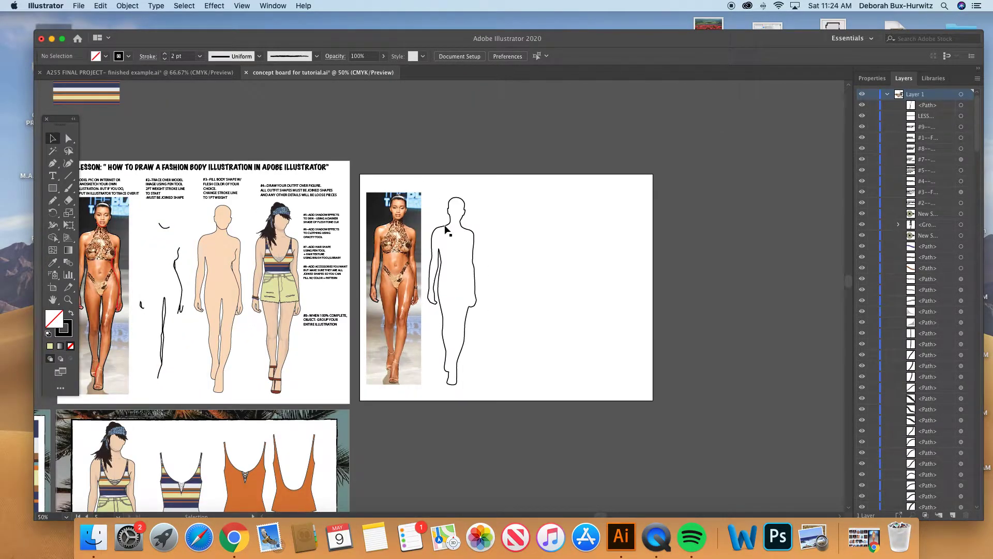
mouse_move(446, 232)
mouse_down()
mouse_move(126, 226)
mouse_move(150, 222)
mouse_move(154, 234)
mouse_up()
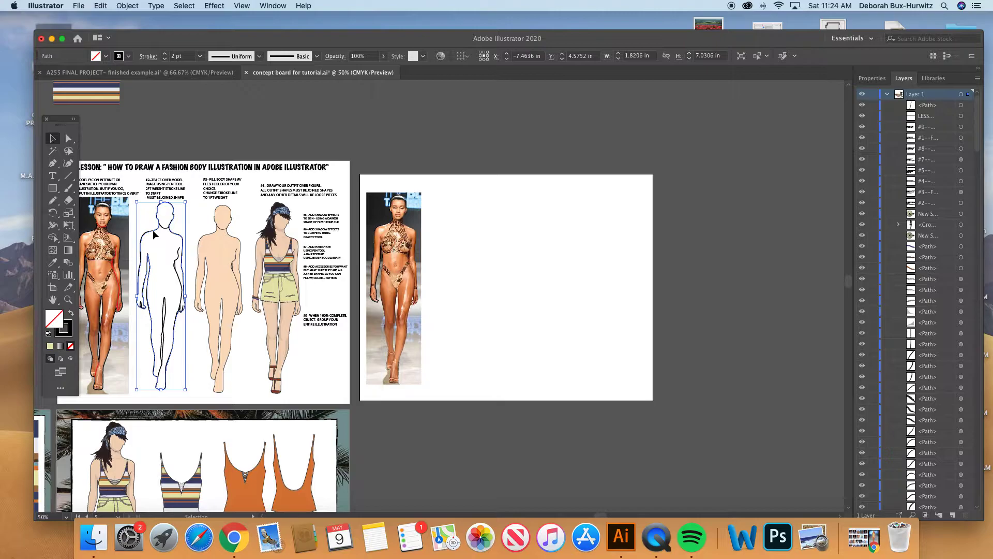
key(Right)
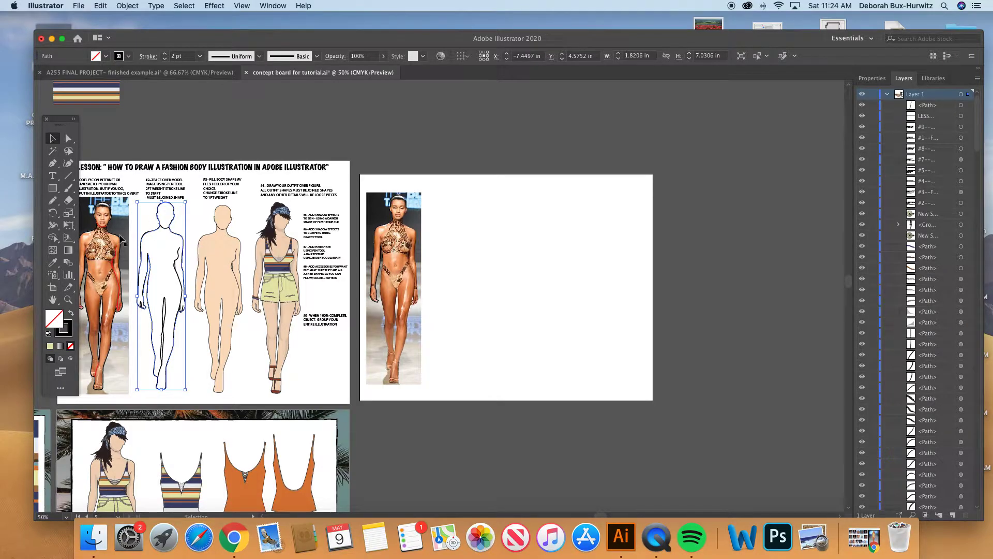
- Nudge the #2 body outline down three increments to align it with its inner detail lines
click(68, 299)
drag(126, 199, 384, 451)
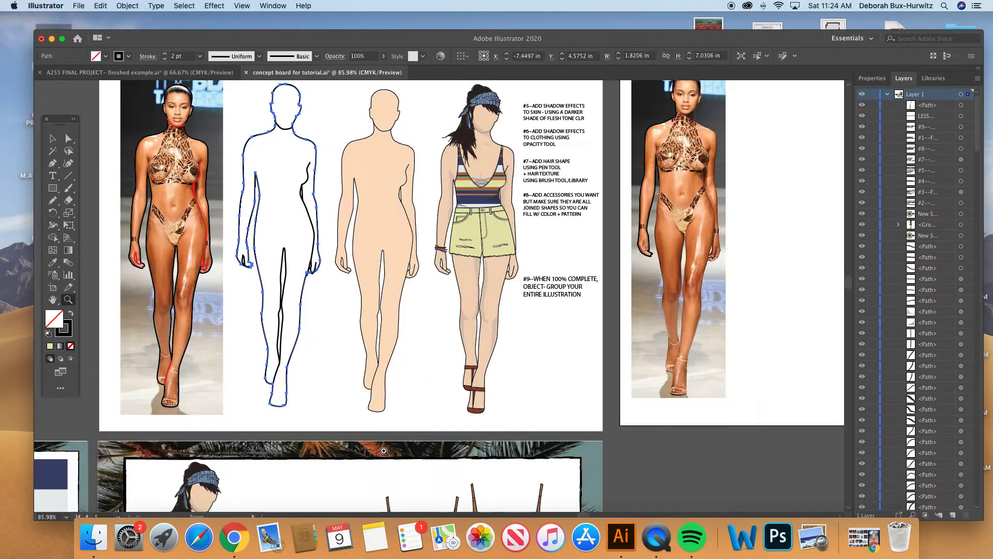
scroll(287, 293, up, 3)
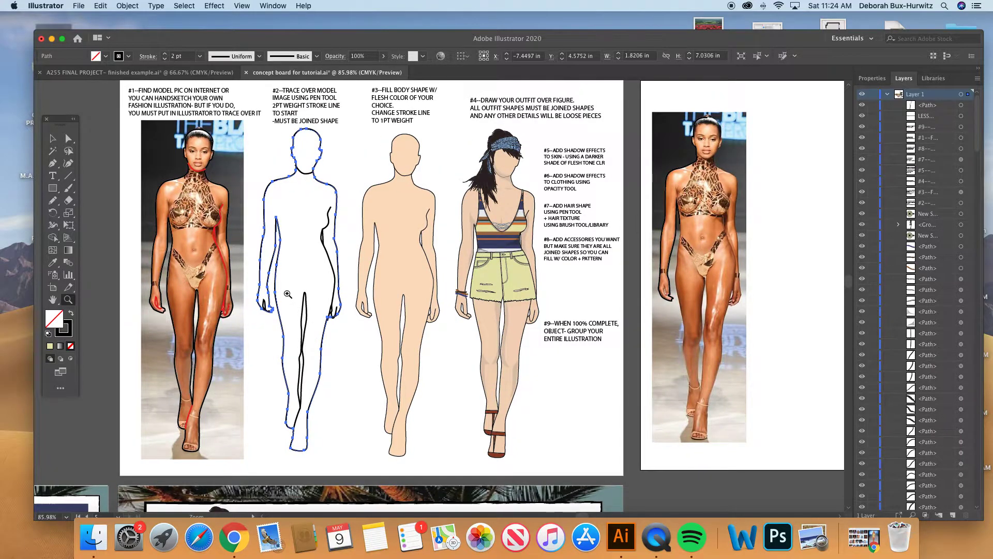
key(Down)
key(Down)
key(Down)
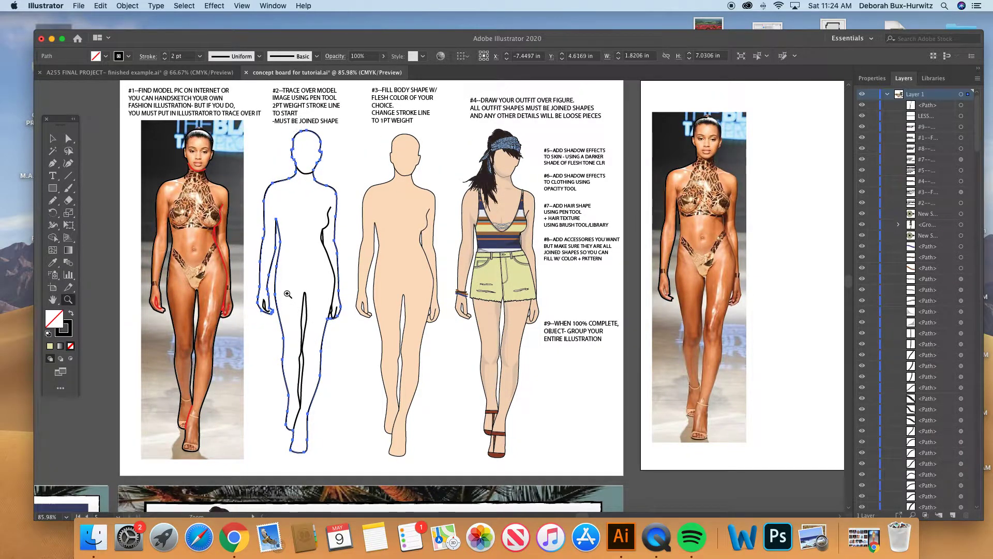
click(53, 138)
click(273, 137)
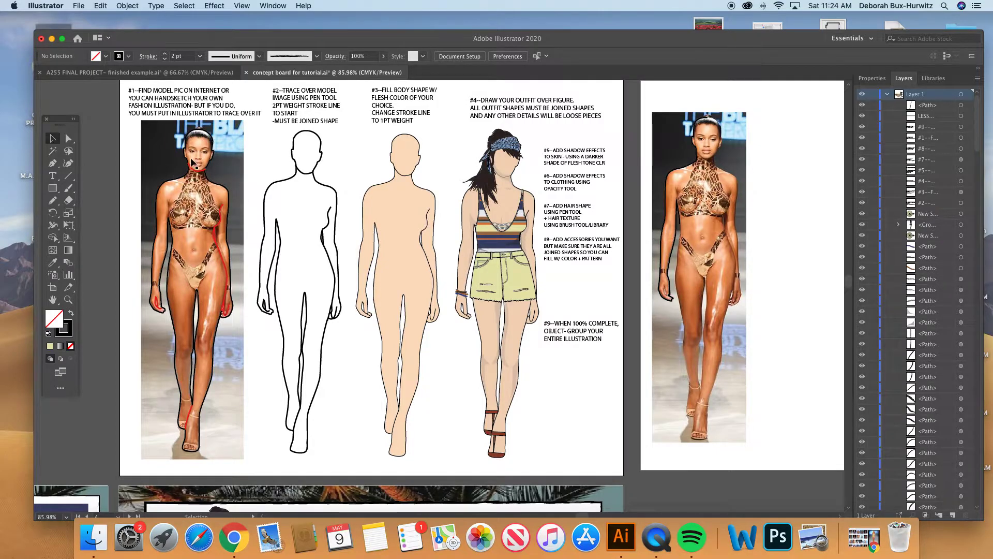
- Lock the #1 runway photo in its original position beneath the traced lines
drag(143, 131, 142, 199)
key(super+z)
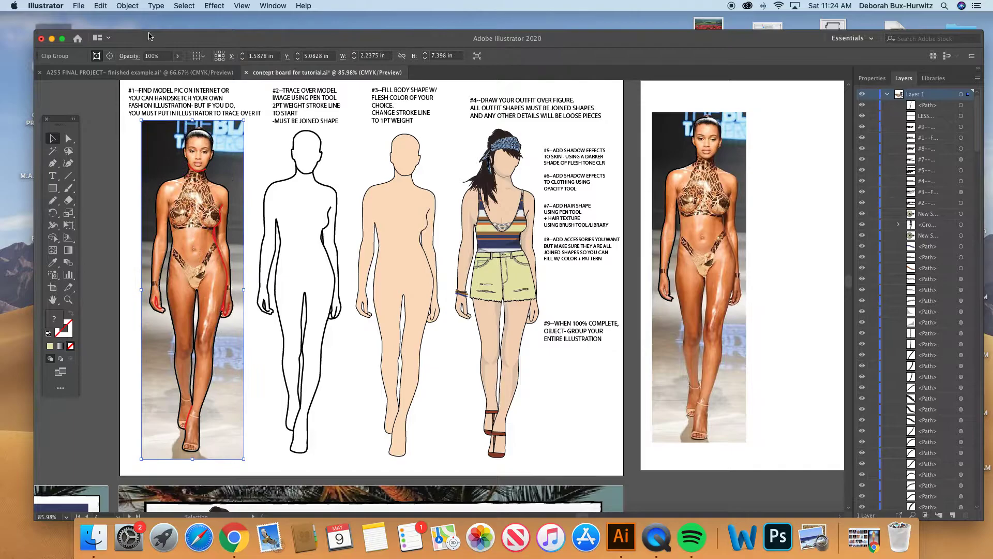
click(127, 6)
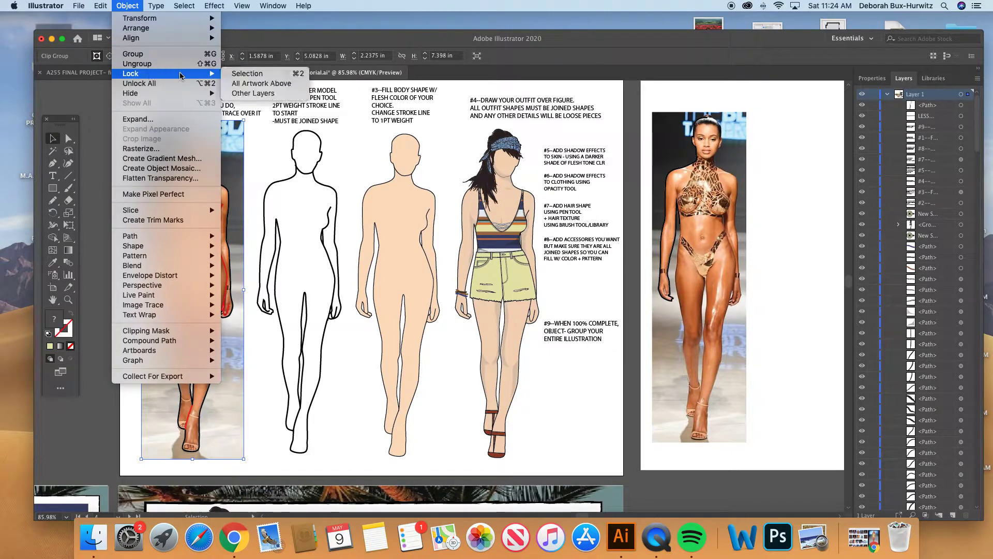
click(243, 73)
- Delete the black #2 body outline together with its loose detail lines
drag(140, 133, 252, 474)
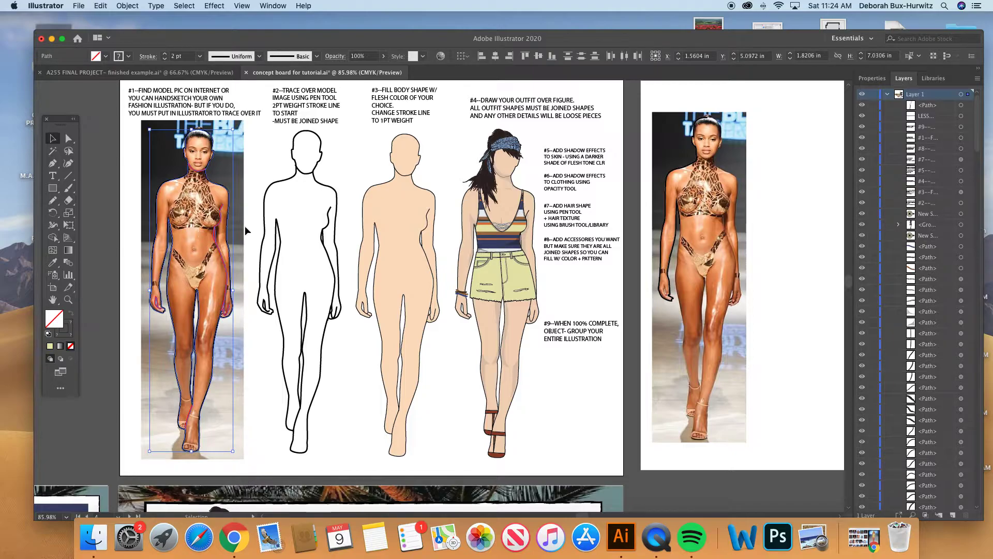
drag(256, 134, 340, 446)
key(Delete)
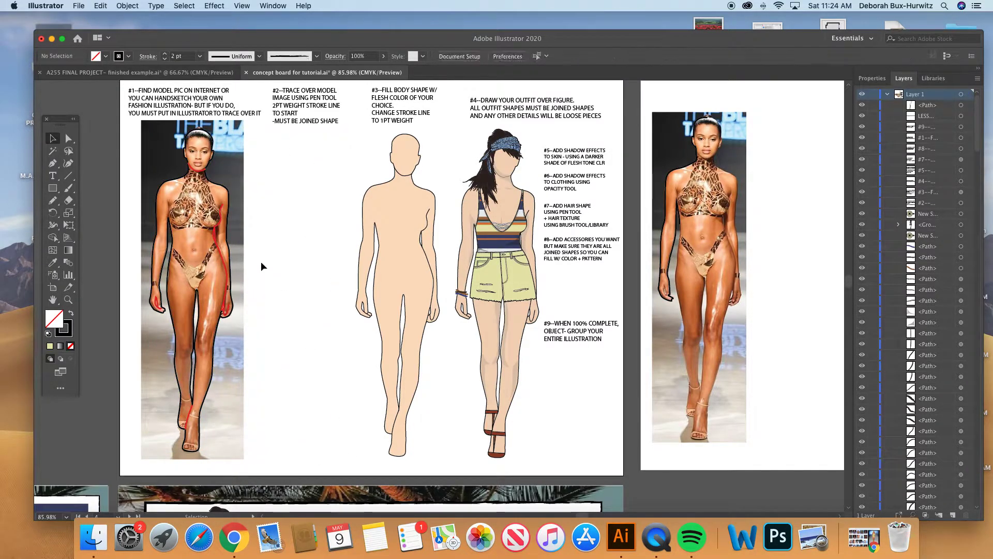
- Group the outline and red detail lines traced over the #1 photo and place a copy under the #2 instructions
click(200, 170)
click(248, 150)
mouse_move(144, 129)
mouse_down()
mouse_move(213, 258)
mouse_move(266, 475)
mouse_move(264, 459)
mouse_up()
click(134, 6)
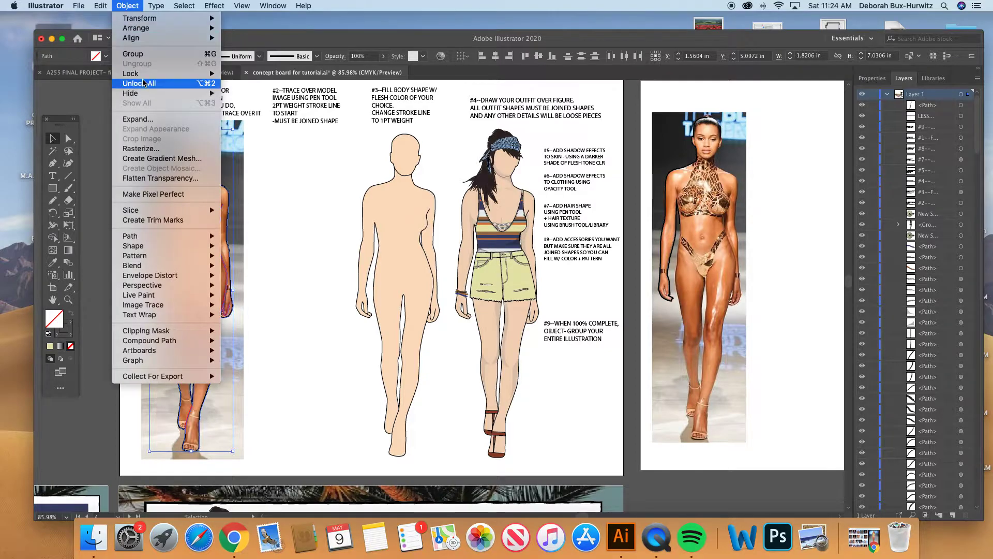
click(133, 53)
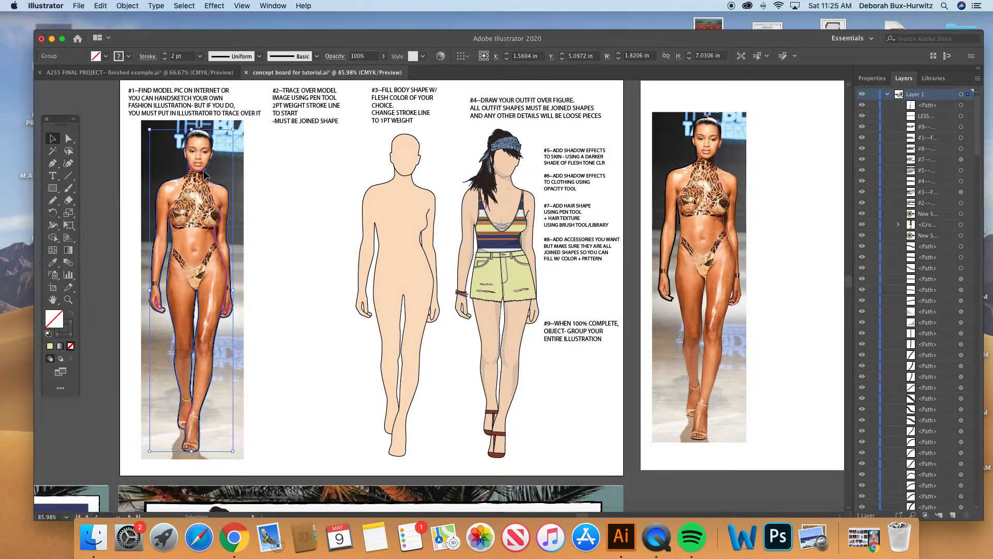
mouse_move(206, 175)
mouse_down()
mouse_move(447, 181)
mouse_move(313, 164)
mouse_move(307, 178)
mouse_up()
click(352, 158)
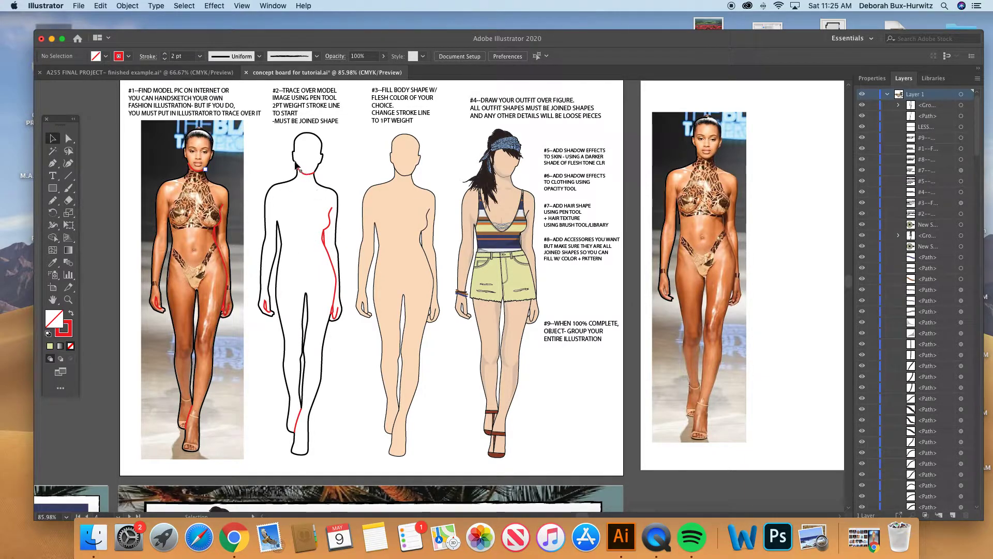
scroll(269, 150, up, 1)
mouse_move(253, 137)
mouse_down()
mouse_move(345, 362)
mouse_move(347, 422)
mouse_up()
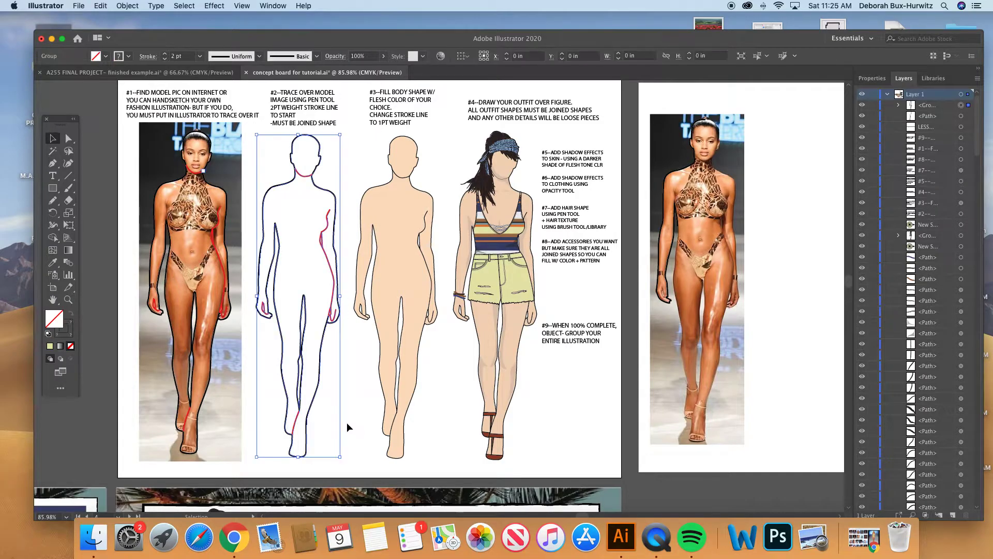
click(185, 6)
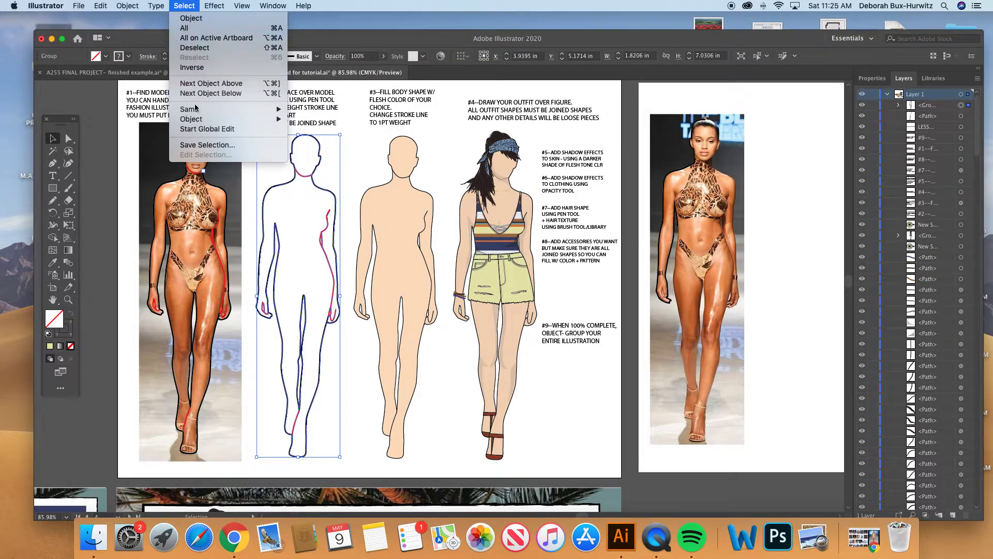
mouse_move(198, 112)
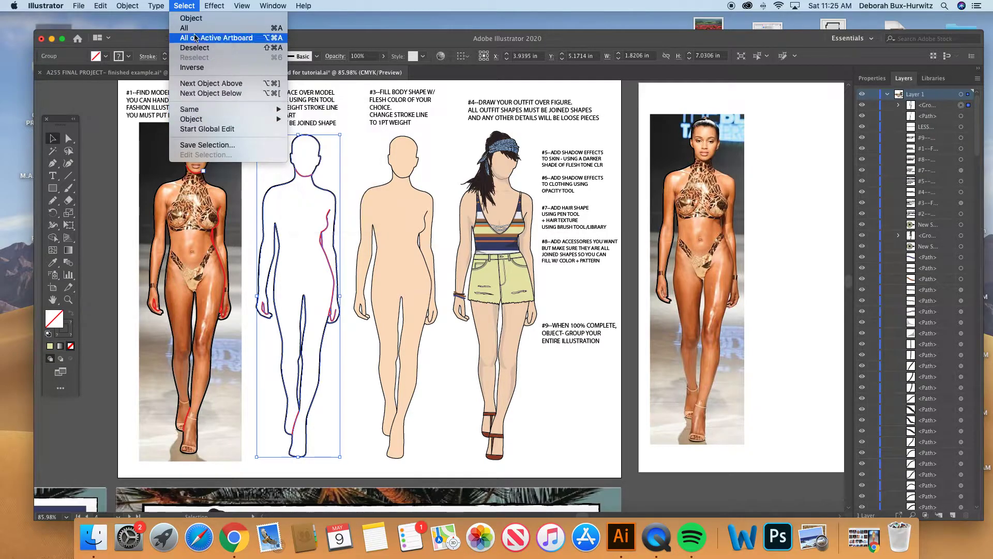
click(189, 7)
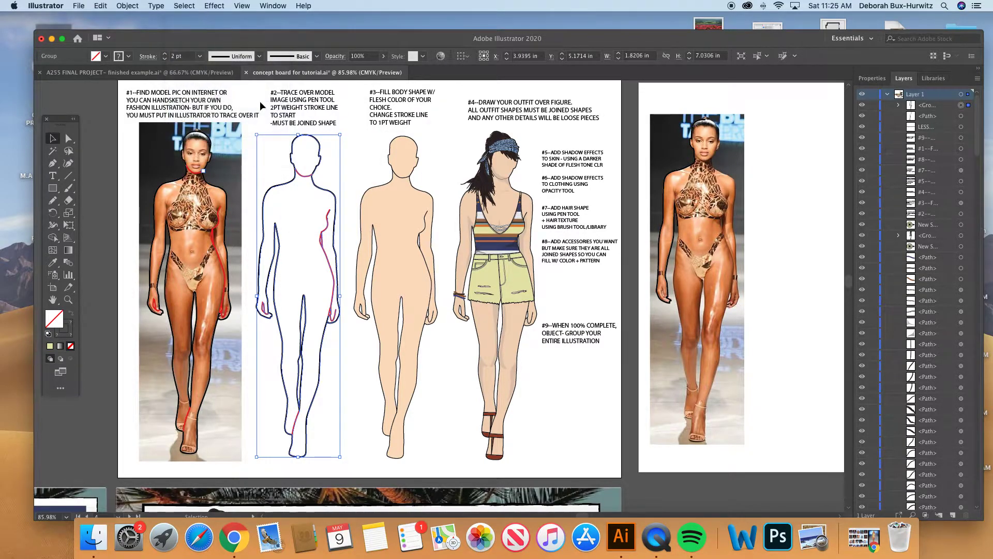
click(336, 172)
- Recolor the red chin, torso and hand lines of the #2 figure black by sampling its body outline with the Eyedropper
click(67, 299)
drag(245, 158, 509, 453)
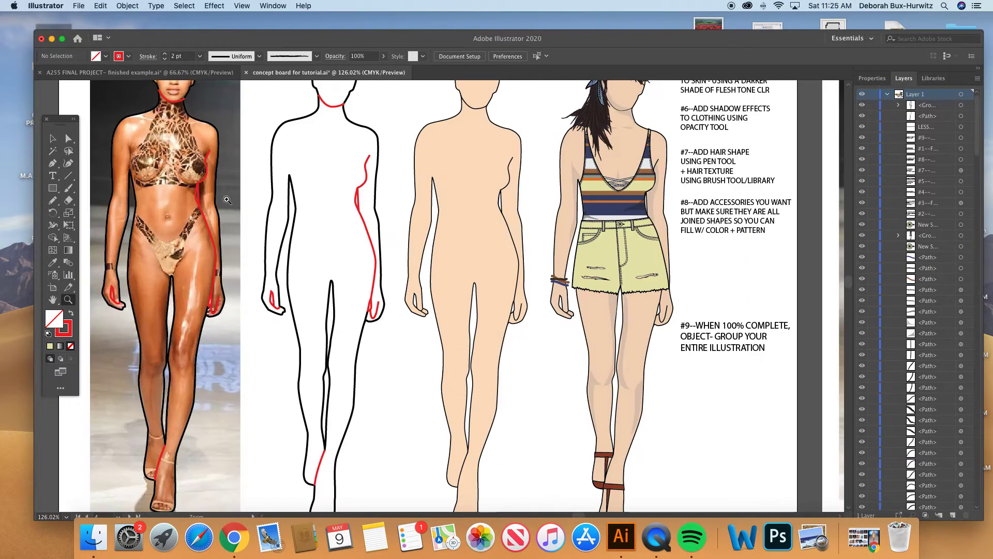
click(69, 138)
click(338, 107)
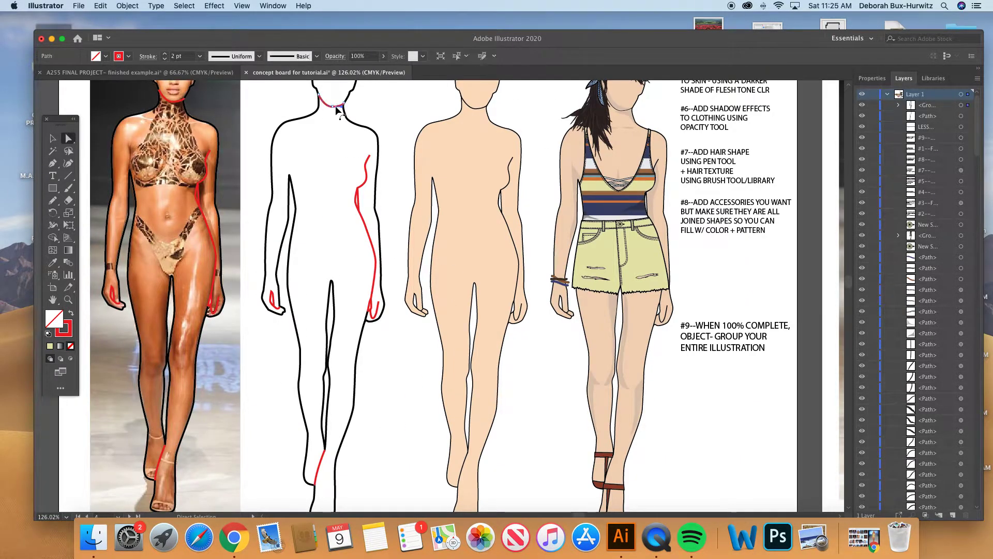
shift+click(369, 170)
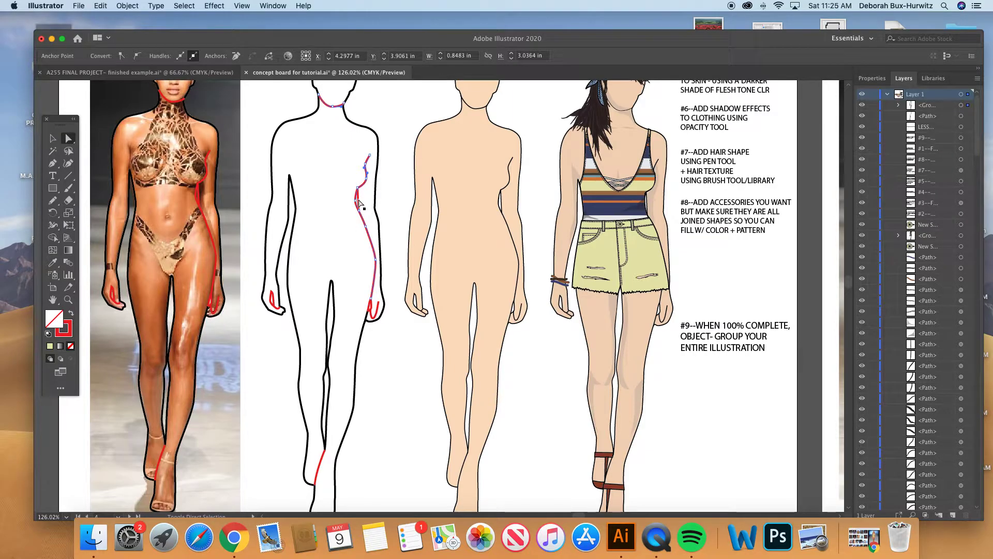
shift+click(278, 309)
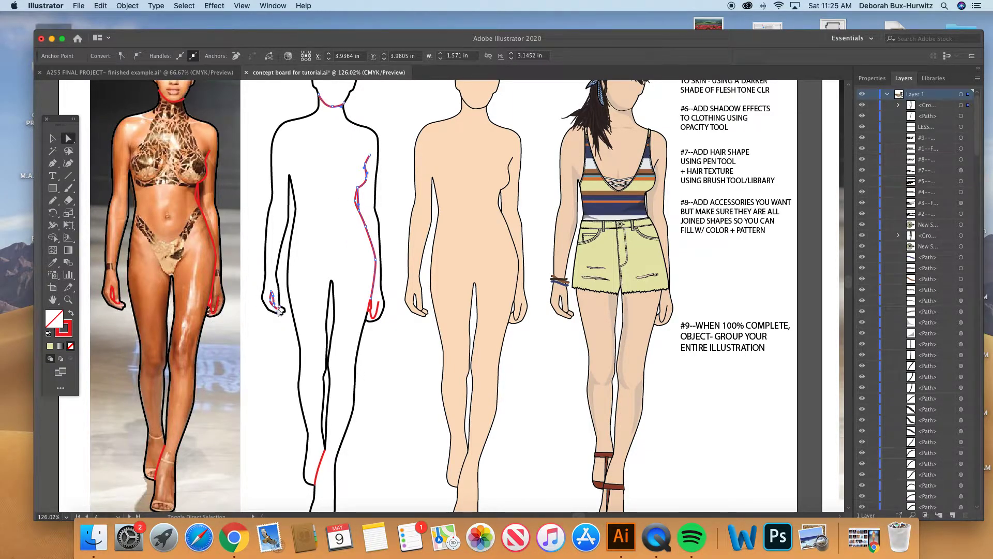
shift+click(375, 311)
click(66, 332)
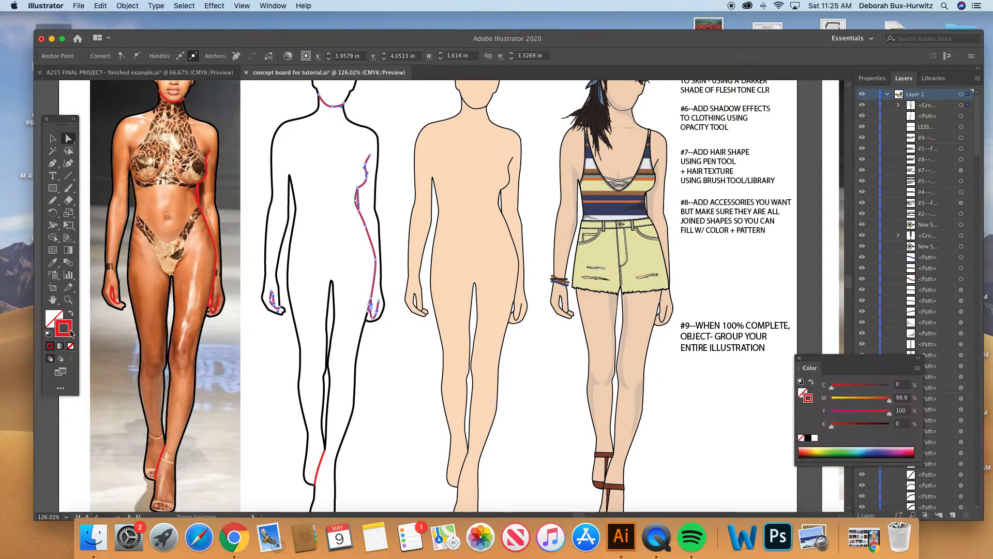
click(52, 262)
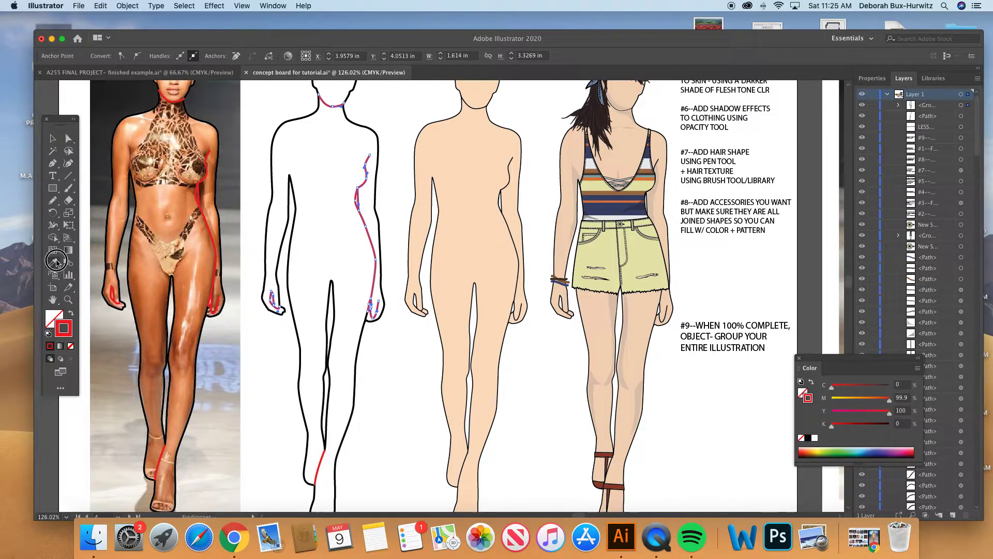
click(288, 219)
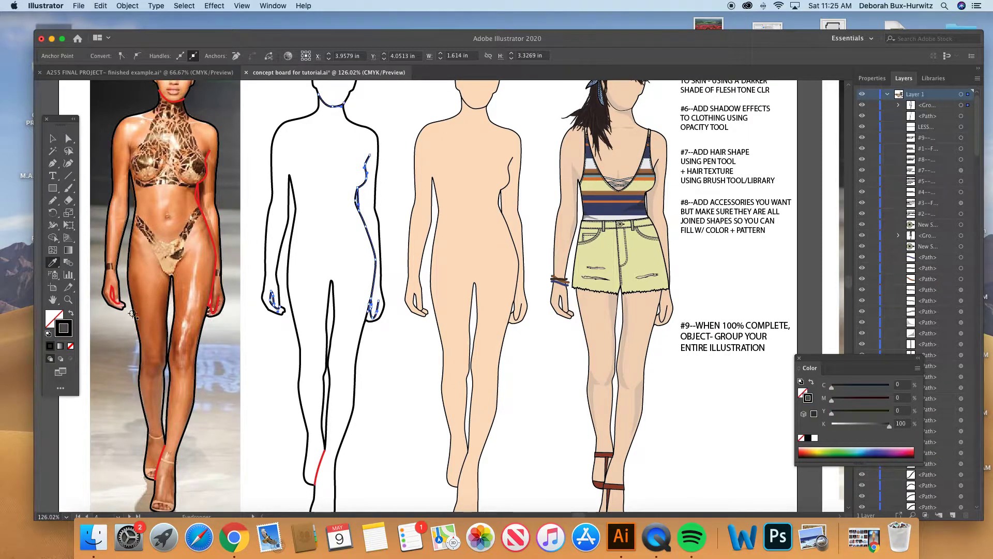
- View the stroke color settings in the Color Picker and Color panel, and close both
double_click(64, 328)
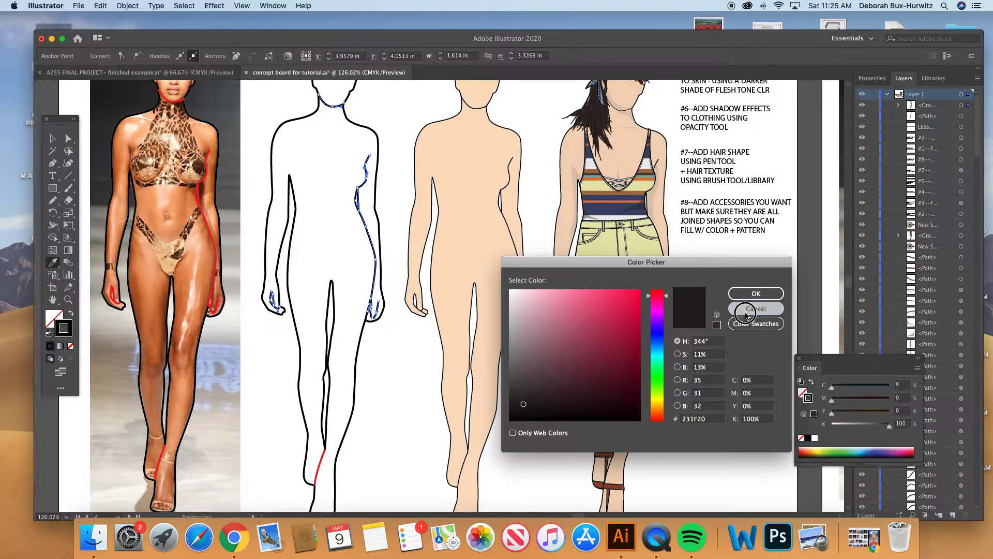
key(Return)
click(278, 5)
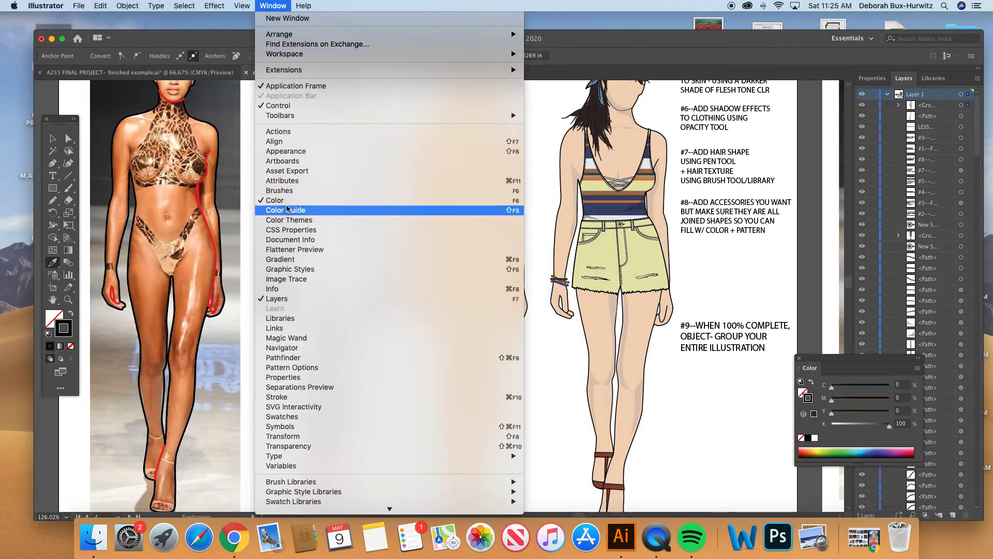
click(716, 268)
drag(842, 358, 724, 363)
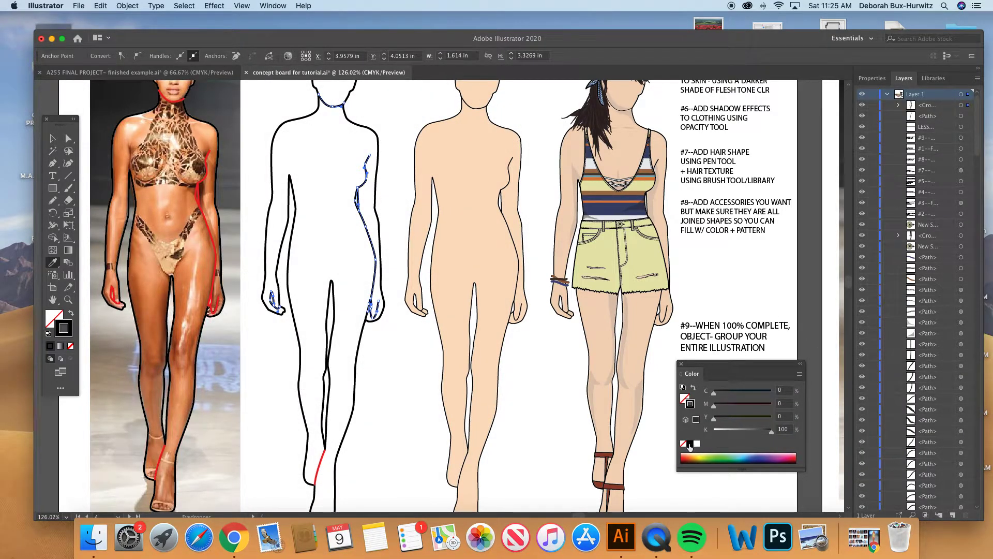
click(682, 364)
scroll(305, 256, up, 5)
click(52, 138)
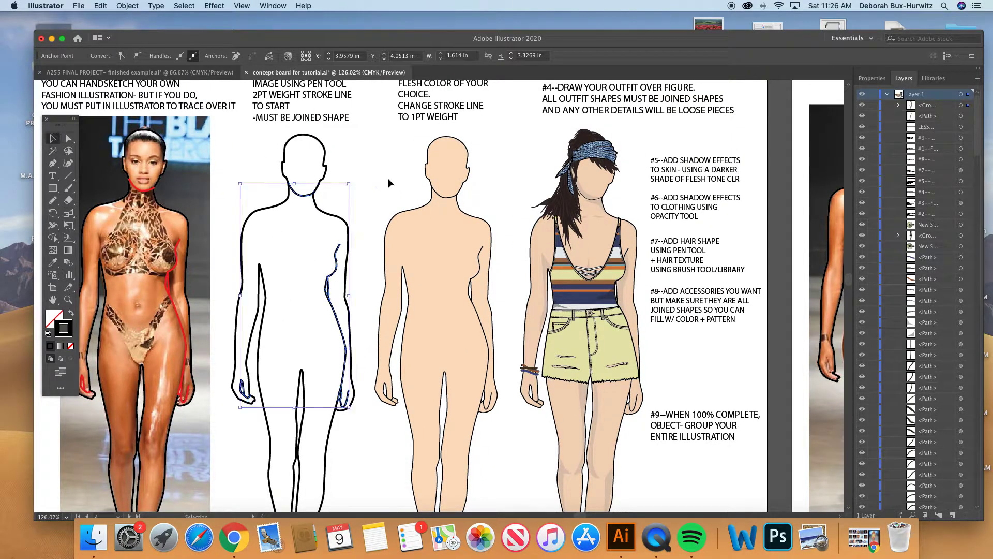
- Set the stroke weight of the grouped #2 body figure to 1 pt
click(387, 178)
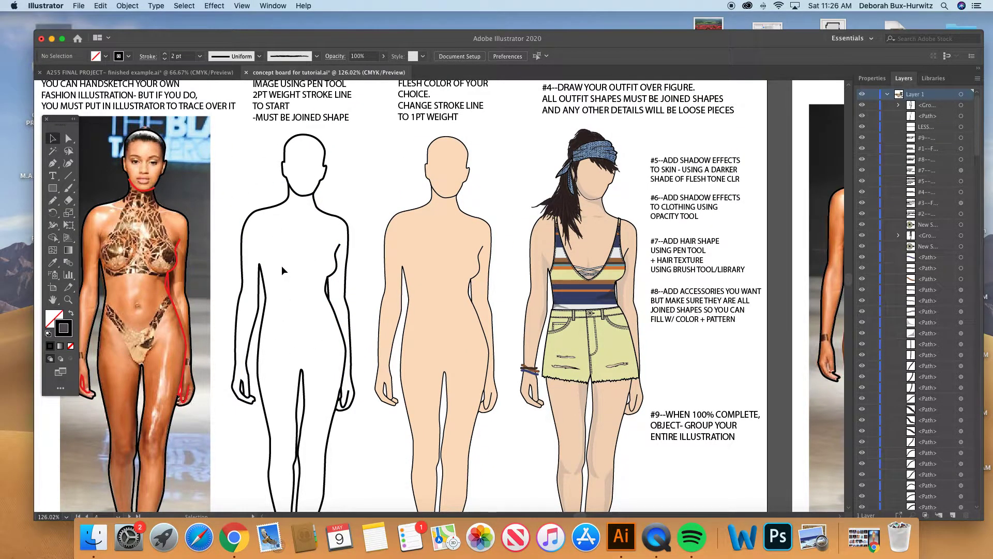
key(super+1)
scroll(349, 214, down, 2)
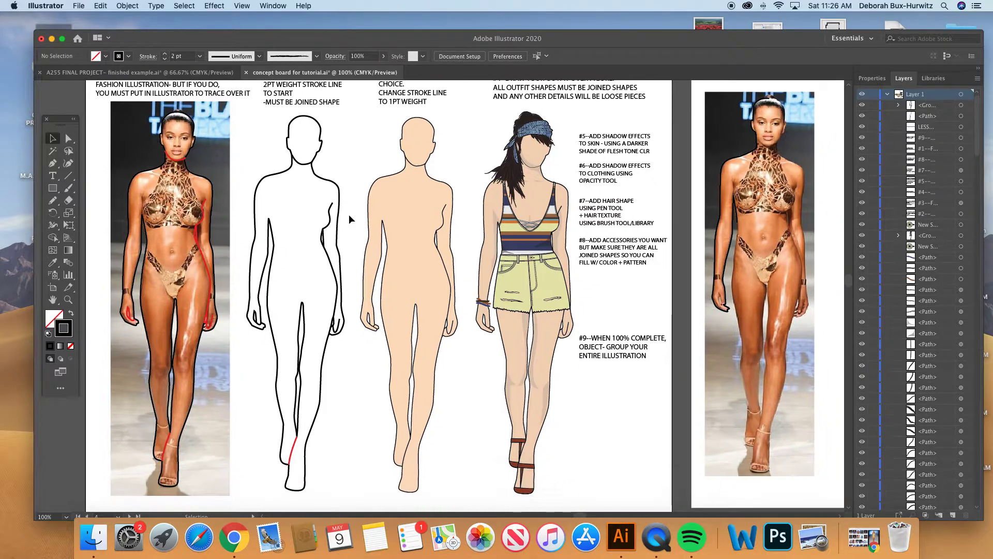
drag(243, 121, 353, 432)
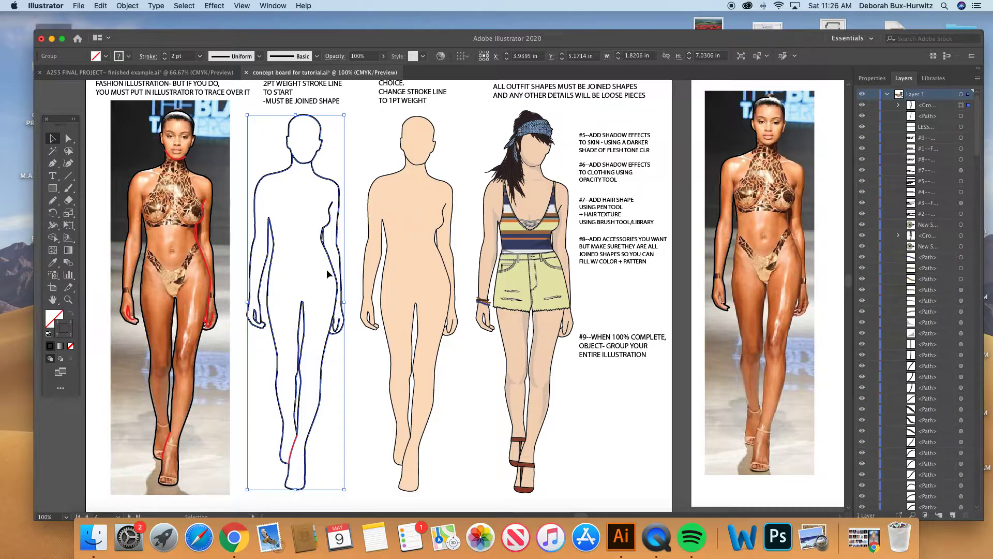
scroll(305, 168, up, 1)
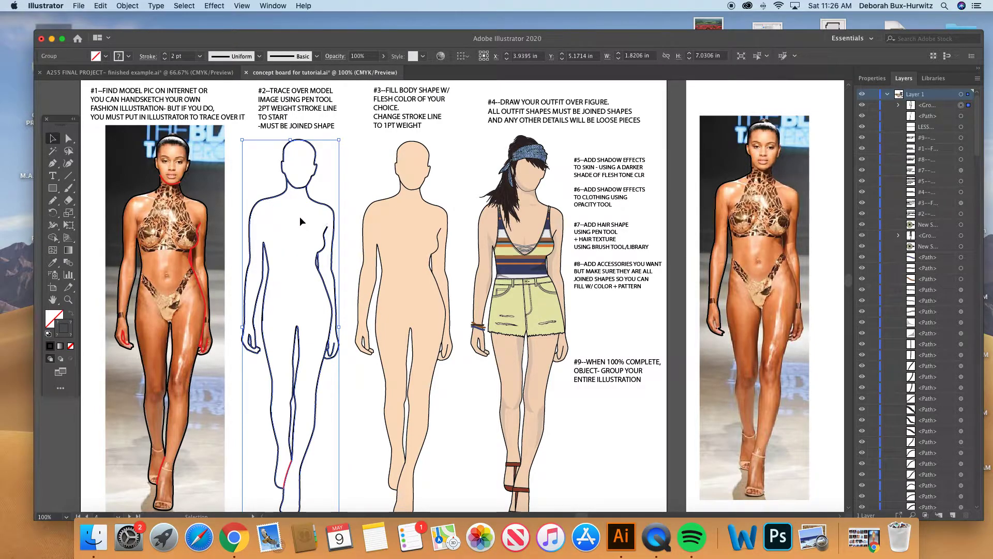
click(273, 6)
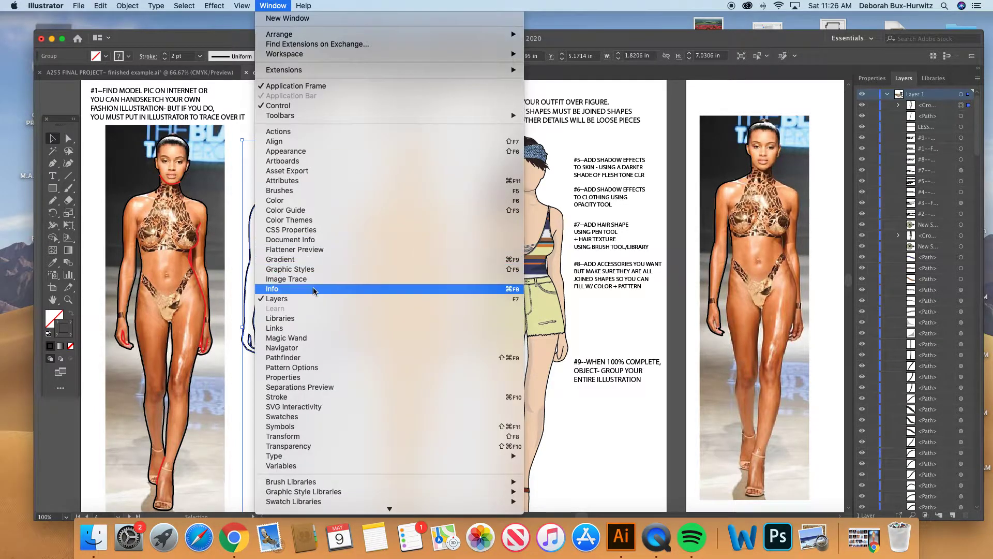
click(308, 398)
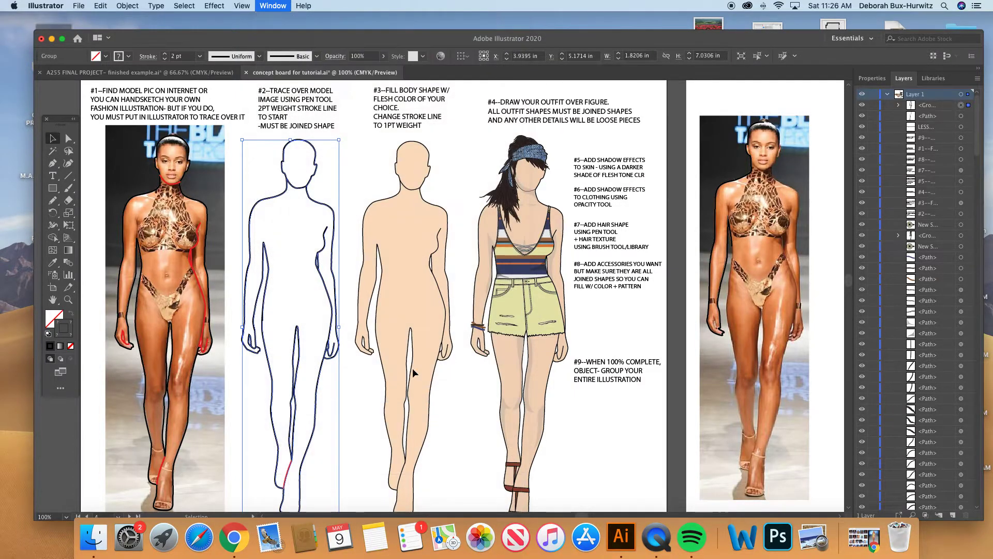
mouse_move(831, 134)
mouse_down()
mouse_move(672, 130)
mouse_move(473, 167)
mouse_up()
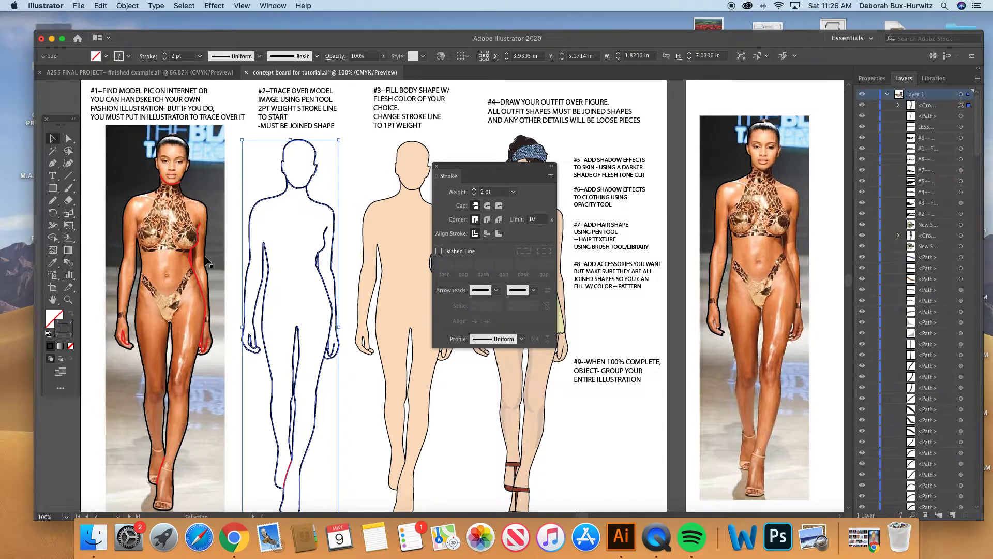
click(517, 192)
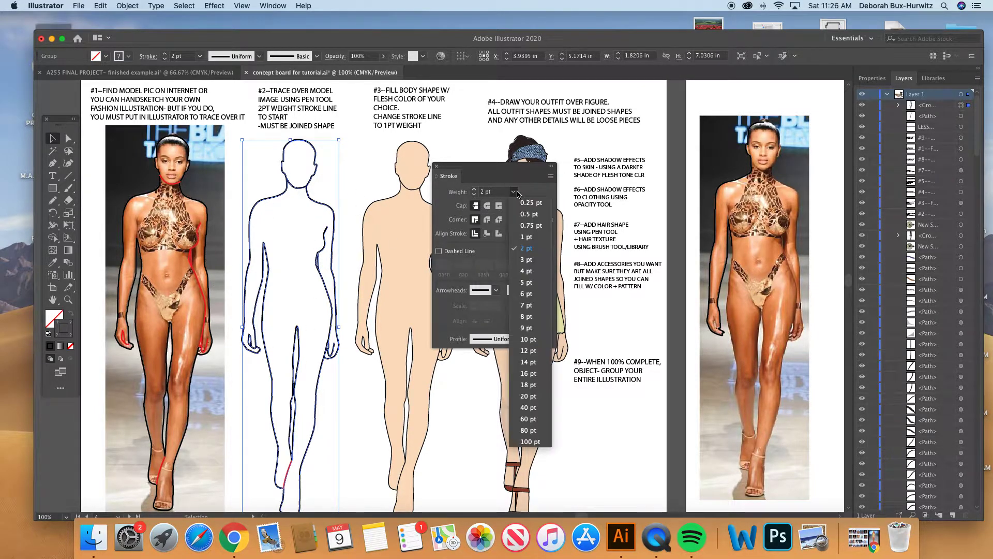
click(525, 239)
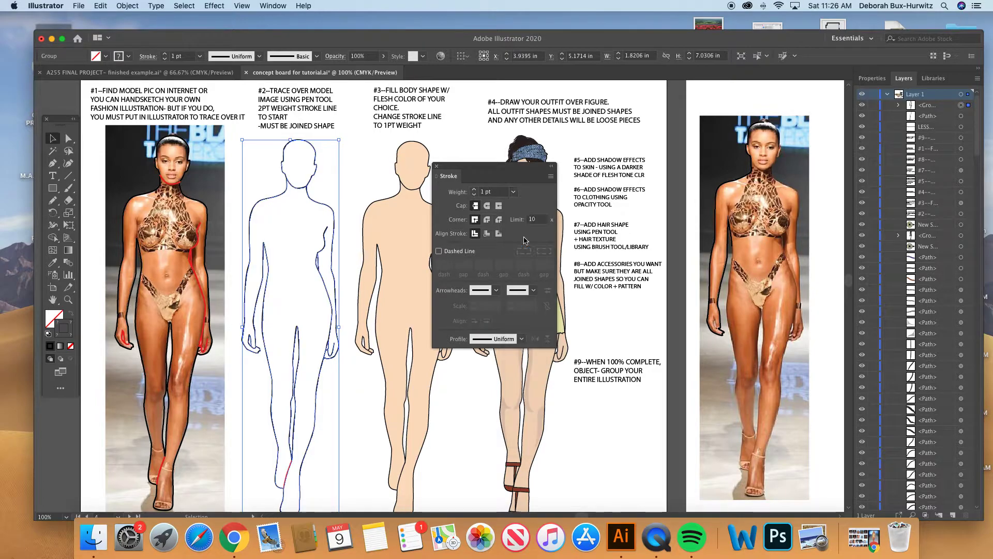
click(352, 186)
- Examine the fill color of the #3 body figure in the Color Picker, and close the Stroke and Color panels
scroll(339, 176, right, 1)
scroll(338, 172, right, 5)
scroll(338, 172, down, 2)
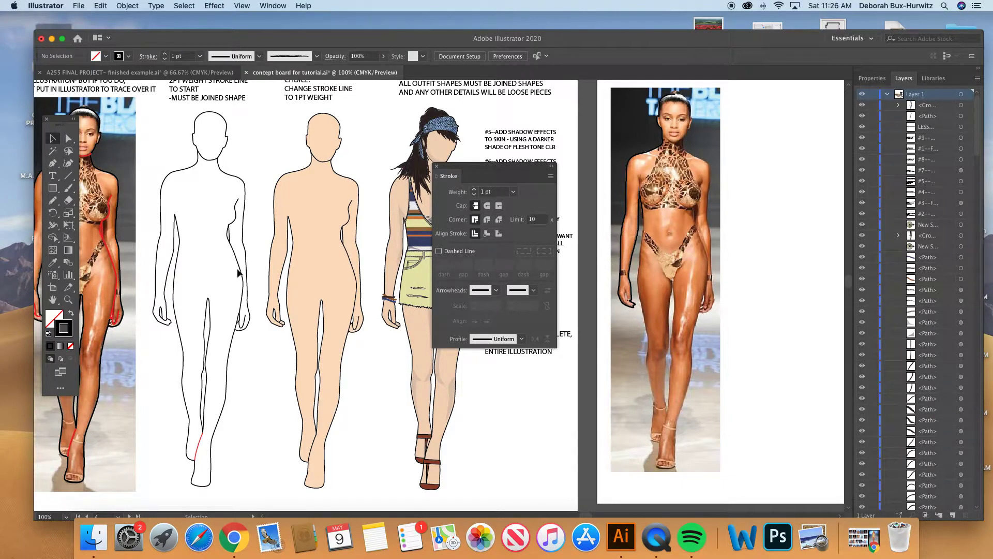
scroll(269, 161, up, 1)
drag(468, 170, 673, 169)
click(315, 197)
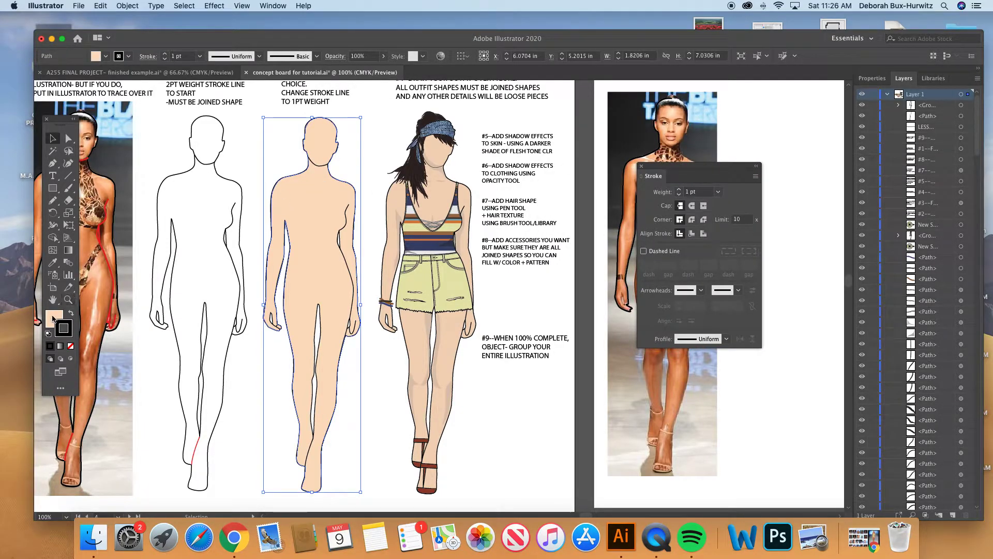
click(233, 219)
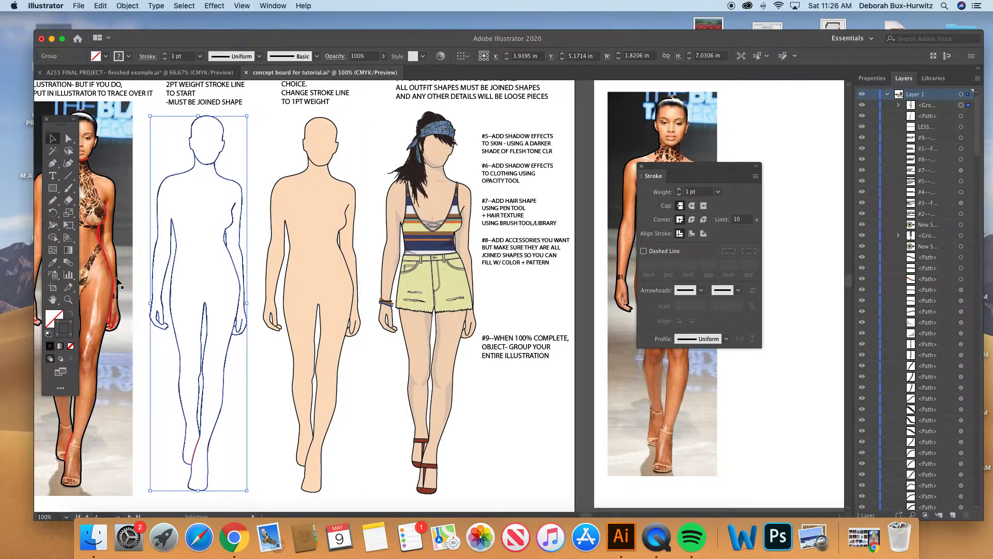
click(298, 156)
click(297, 174)
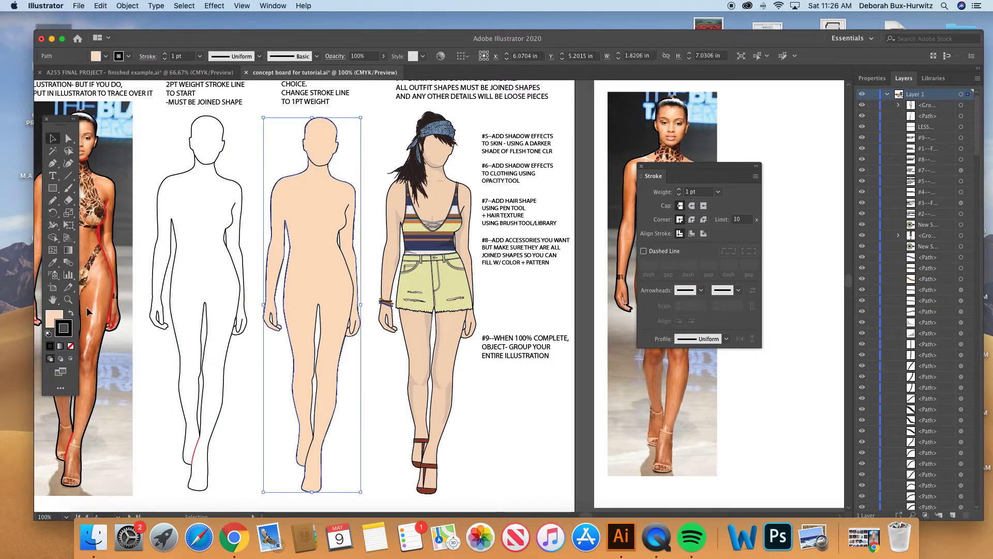
double_click(55, 317)
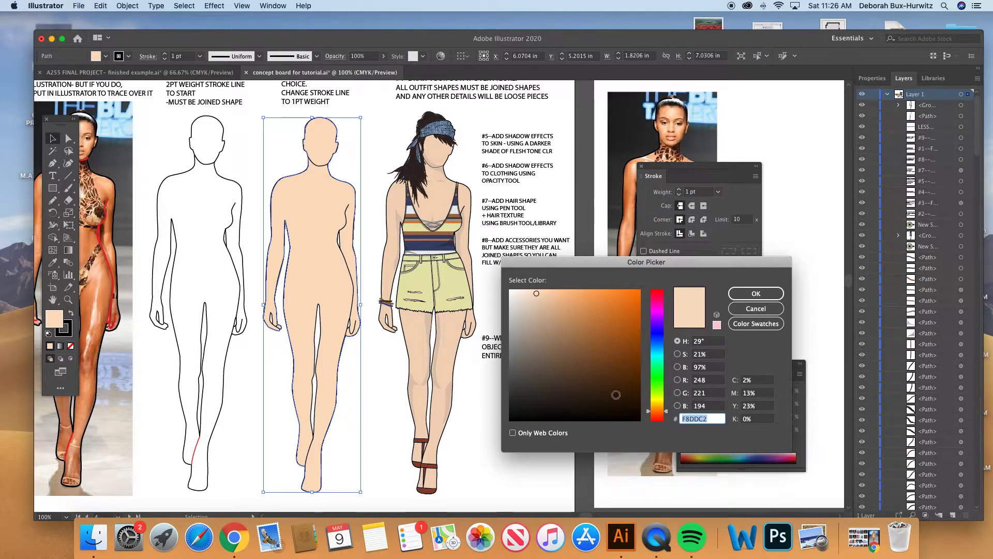
click(753, 295)
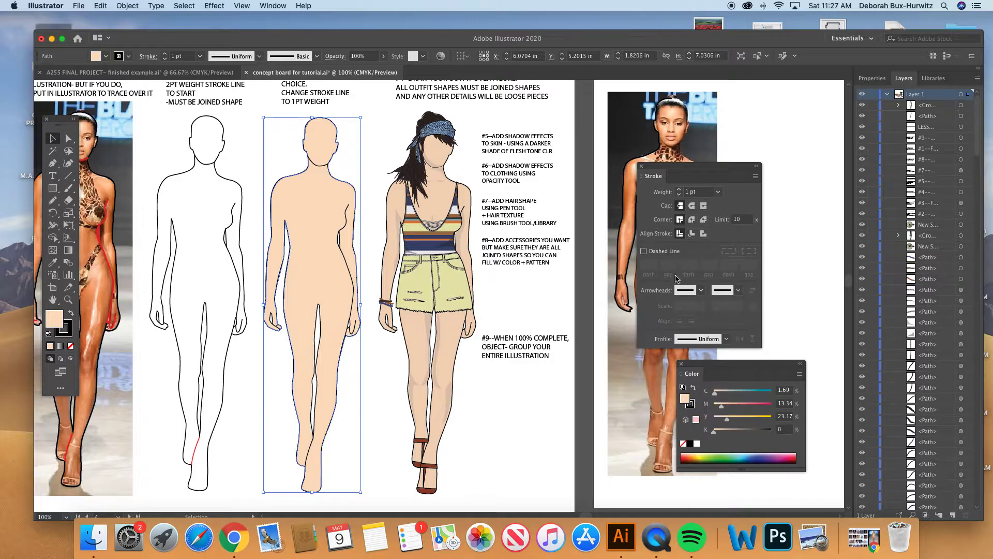
scroll(372, 153, right, 3)
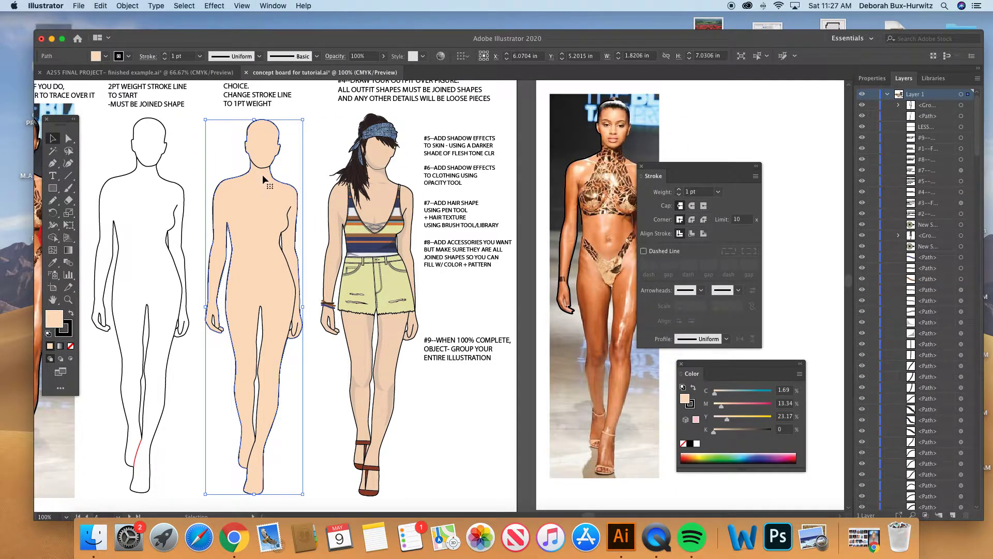
click(641, 166)
click(681, 364)
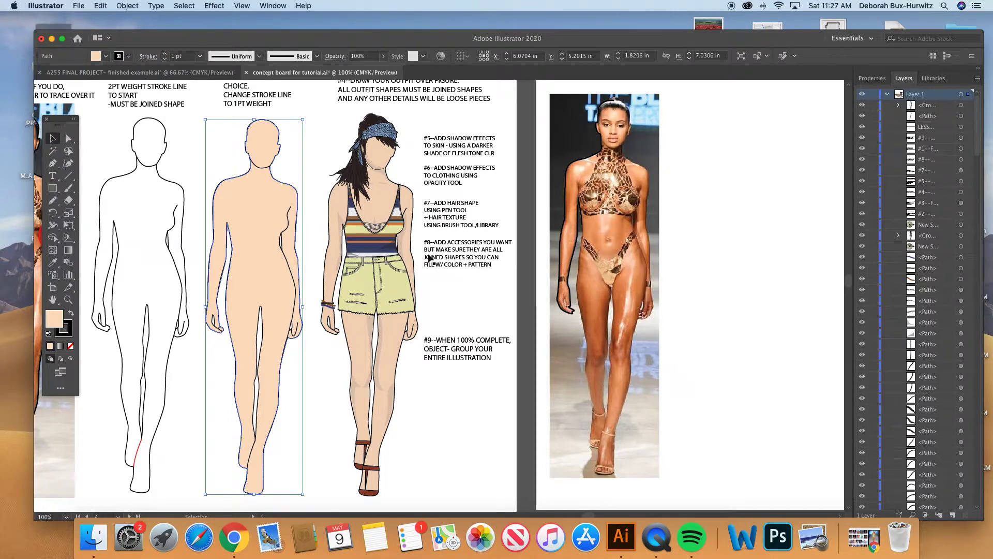
- Lock the white rectangle behind the outfit drawings on the artboard below the lesson
key(a)
key(super+minus)
key(super+minus)
key(v)
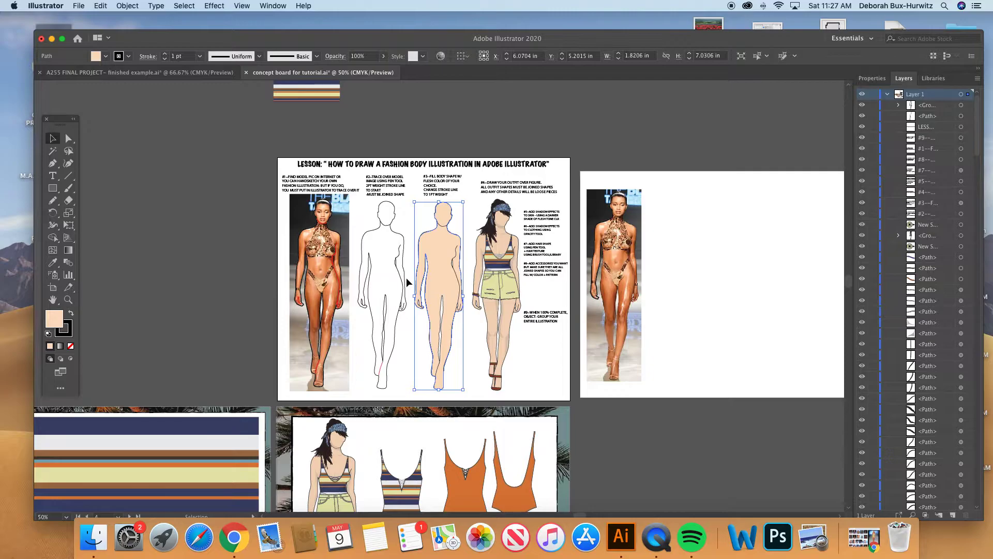
scroll(406, 278, down, 5)
scroll(406, 278, right, 2)
drag(310, 316, 311, 316)
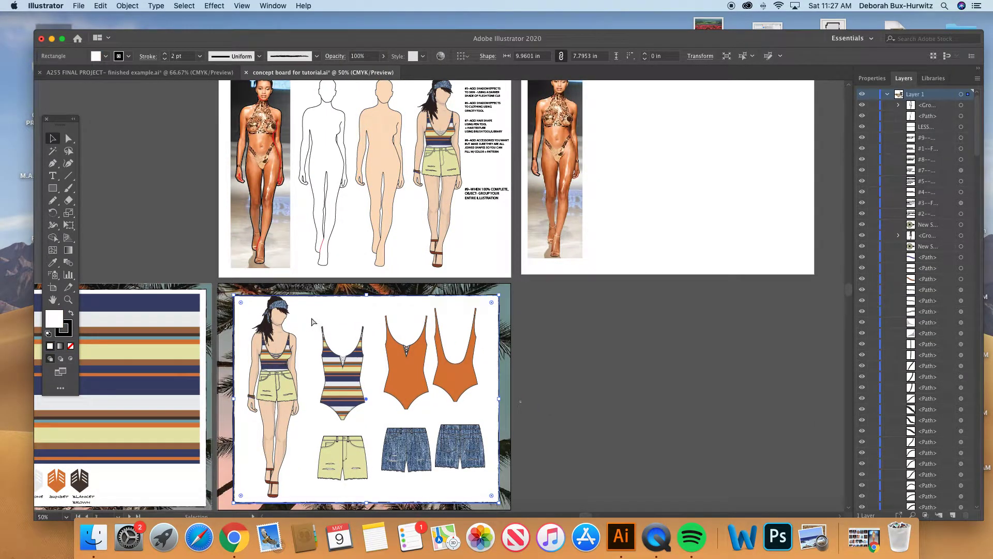
click(119, 6)
mouse_move(150, 75)
click(231, 74)
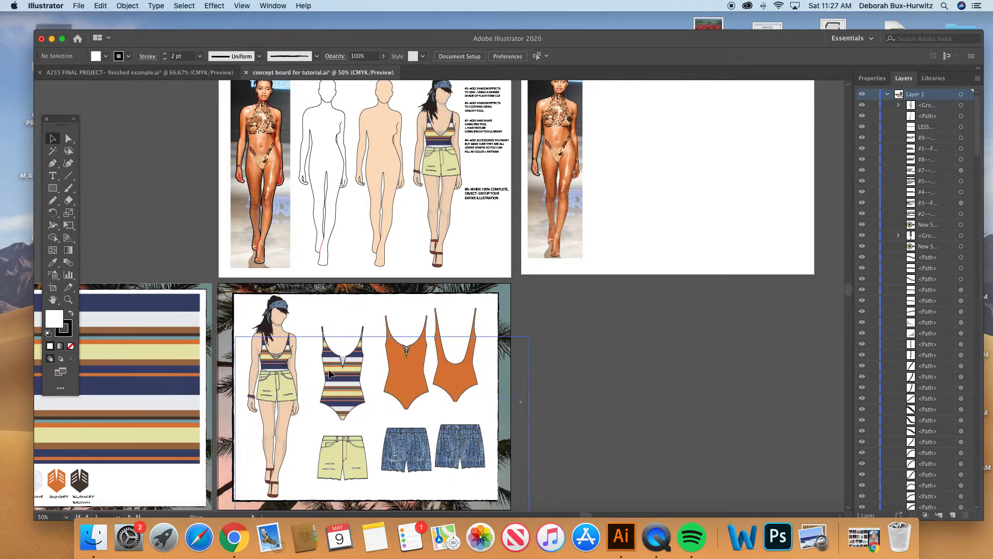
- Lock the palm-tree background image behind the outfit drawings
click(324, 353)
click(128, 5)
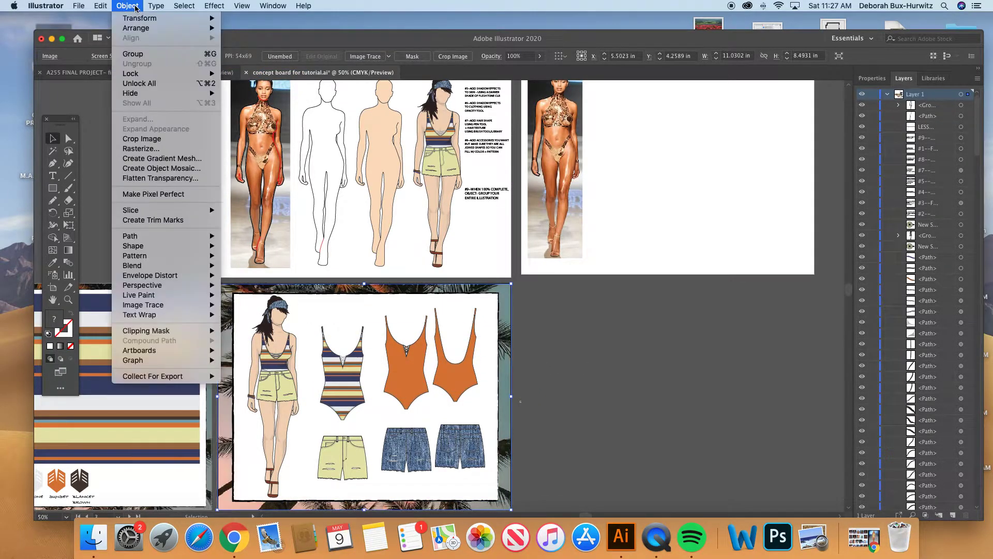
mouse_move(152, 74)
click(243, 73)
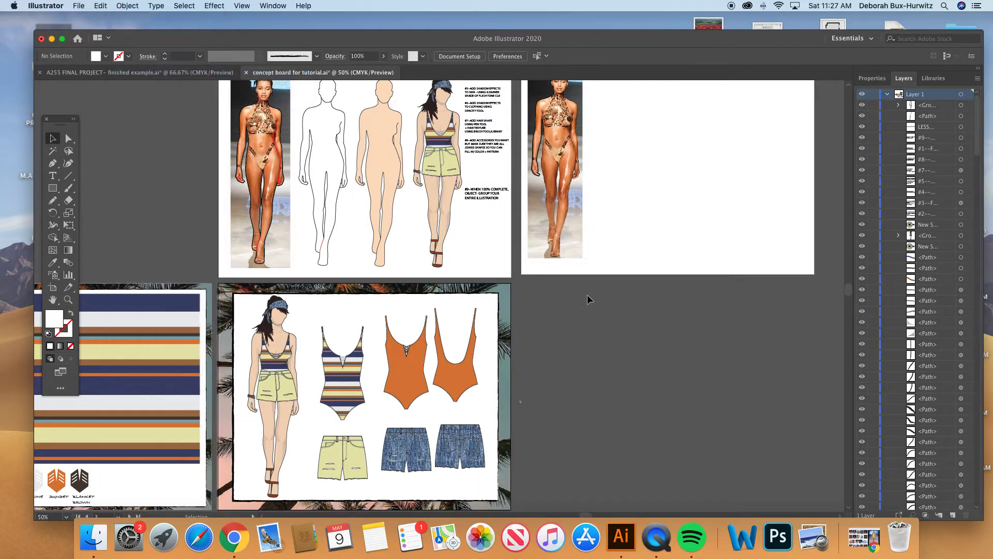
- Copy the striped swimsuit and yellow shorts flats and place the copies on the artboard with the second runway photo
drag(311, 313, 377, 495)
key(v)
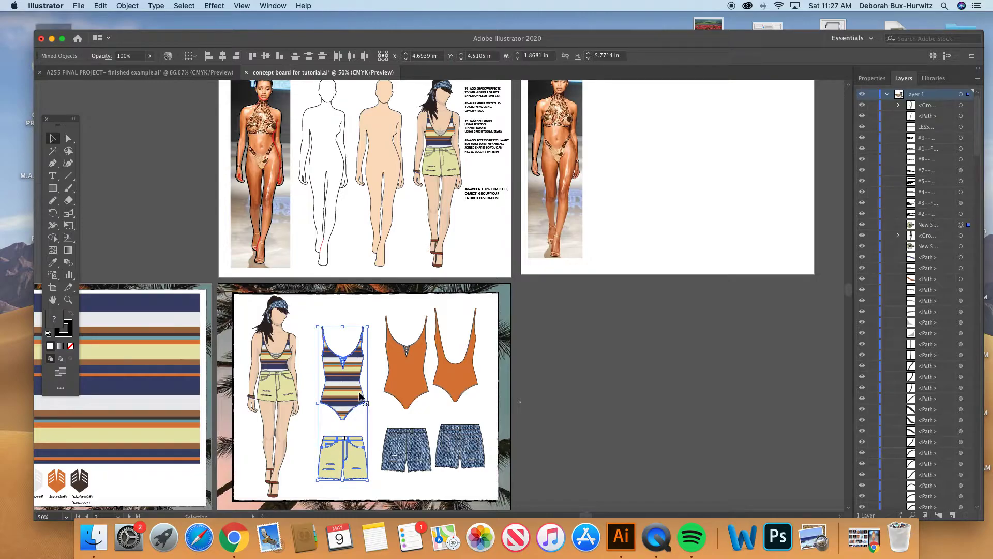
key(a)
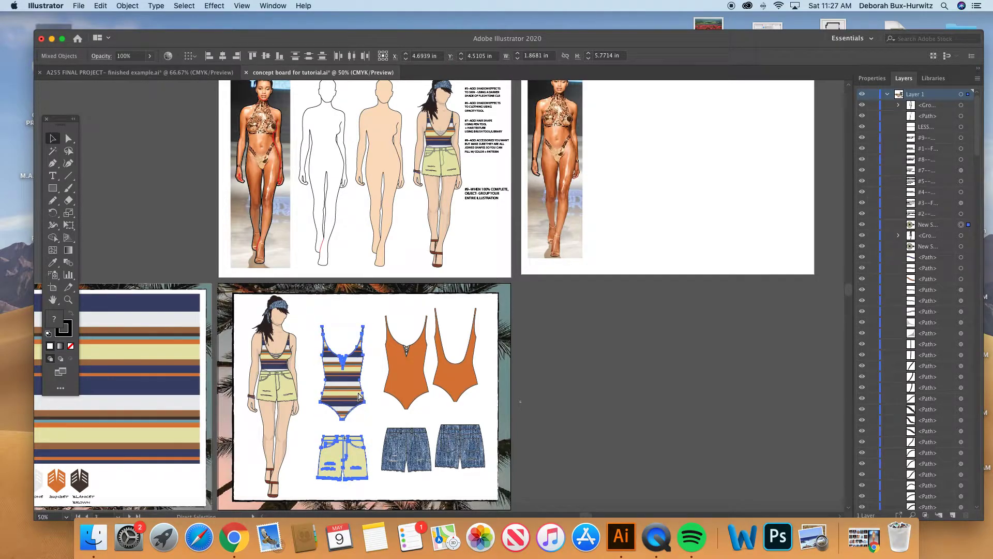
key(super+v)
drag(449, 264, 778, 132)
scroll(661, 160, up, 1)
scroll(661, 160, up, 1)
scroll(654, 143, up, 1)
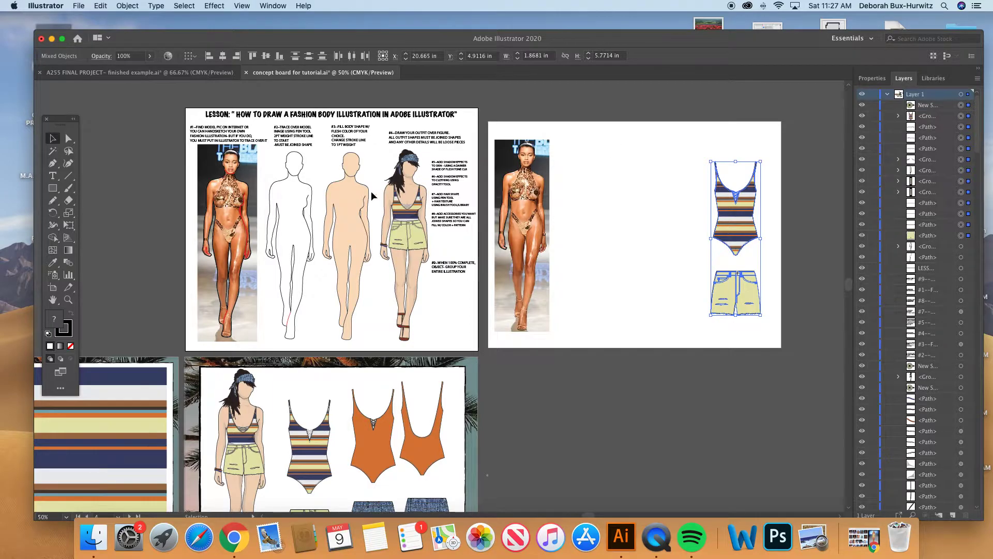
- Copy the flesh-filled #3 body figure and place it beside the copied swimsuit and shorts flats
drag(322, 152, 375, 342)
drag(363, 219, 681, 209)
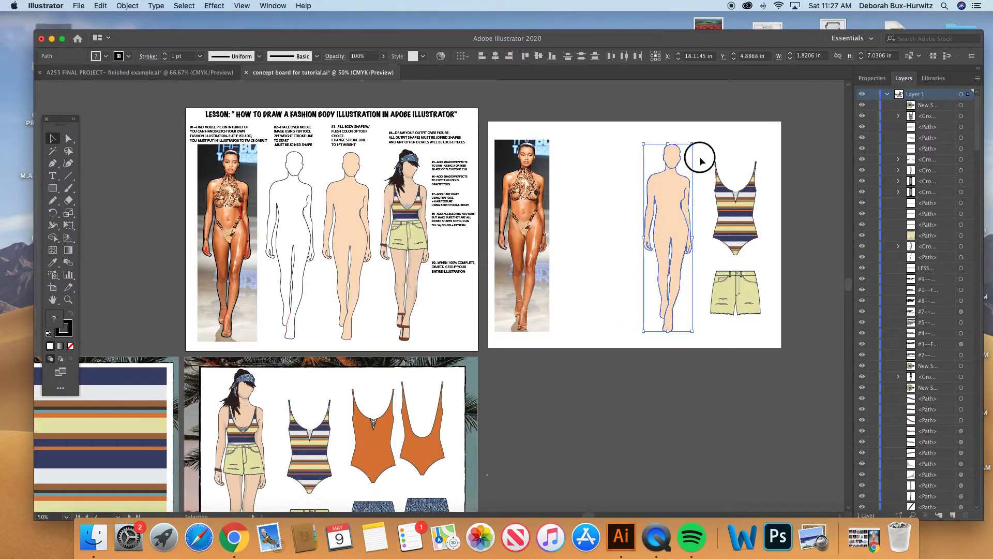
click(702, 159)
- Copy the striped swimsuit shape from the dressed #4 figure and fit it over the torso of the copied flesh-toned body
click(67, 300)
drag(618, 120, 829, 355)
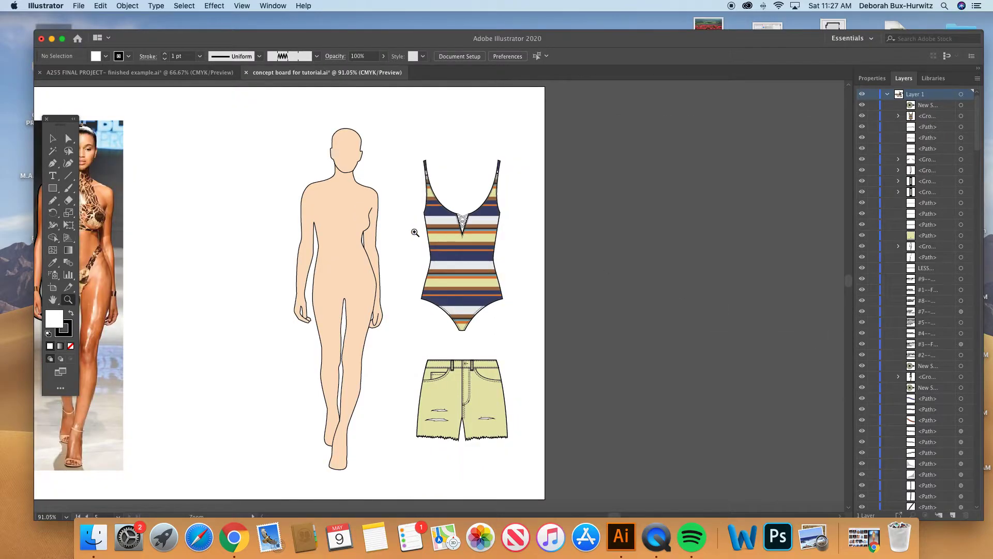
drag(287, 143, 558, 376)
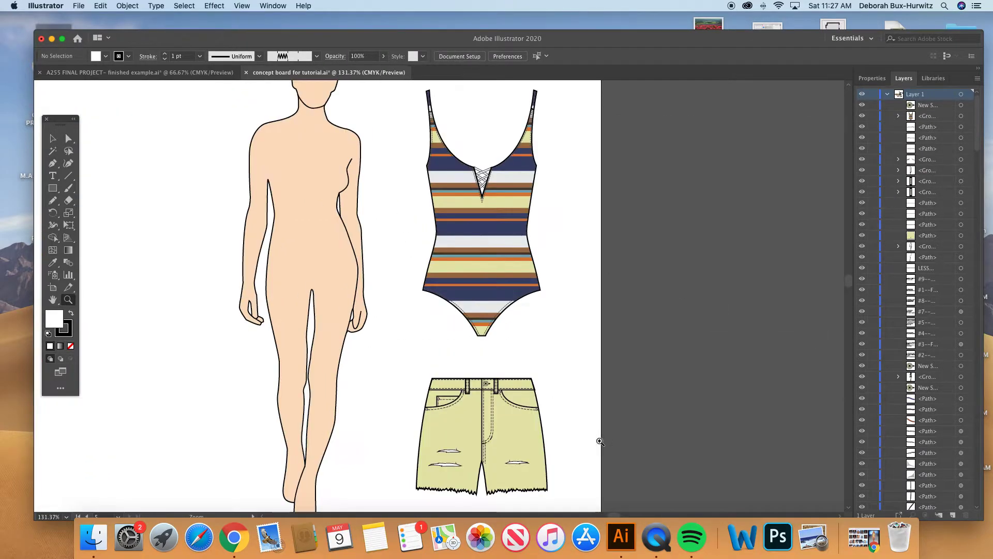
scroll(465, 341, up, 2)
click(68, 138)
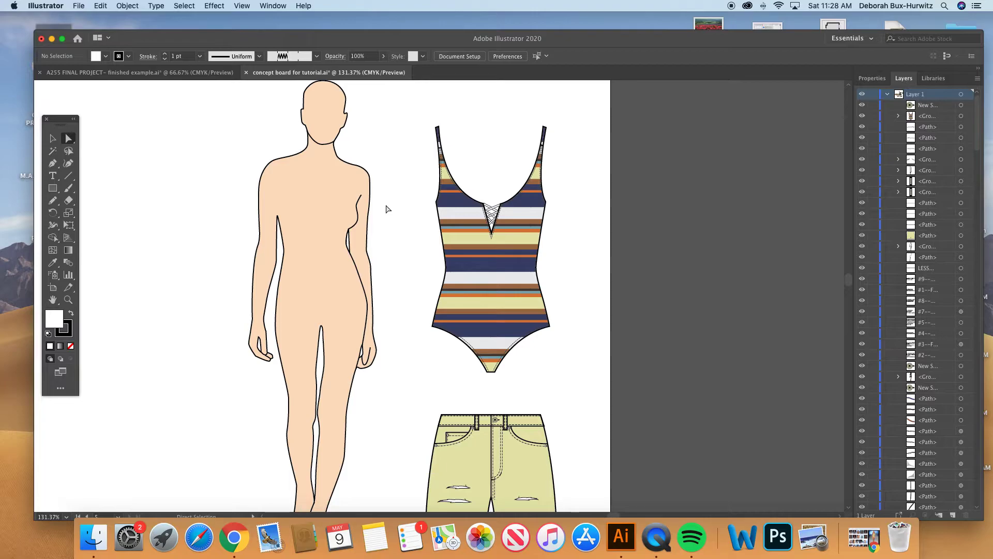
scroll(387, 209, left, 10)
scroll(387, 209, left, 15)
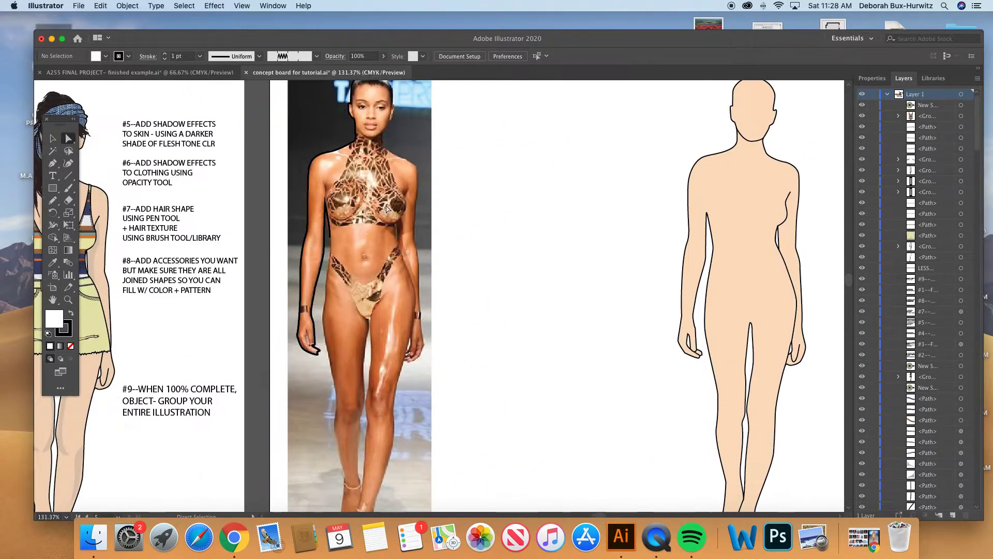
click(53, 140)
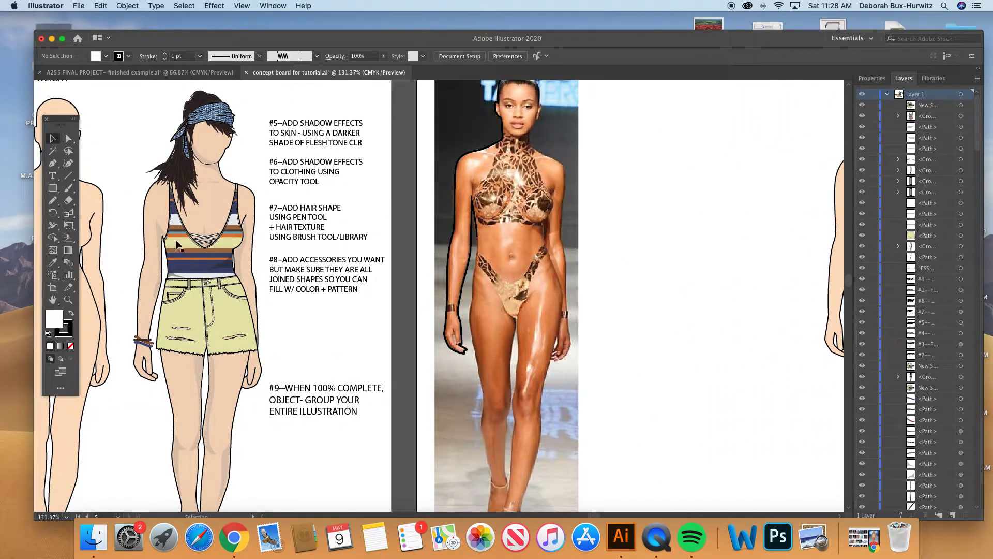
drag(176, 242, 600, 248)
key(super+z)
key(a)
key(super+c)
key(super+v)
key(v)
drag(465, 285, 734, 289)
scroll(647, 279, right, 10)
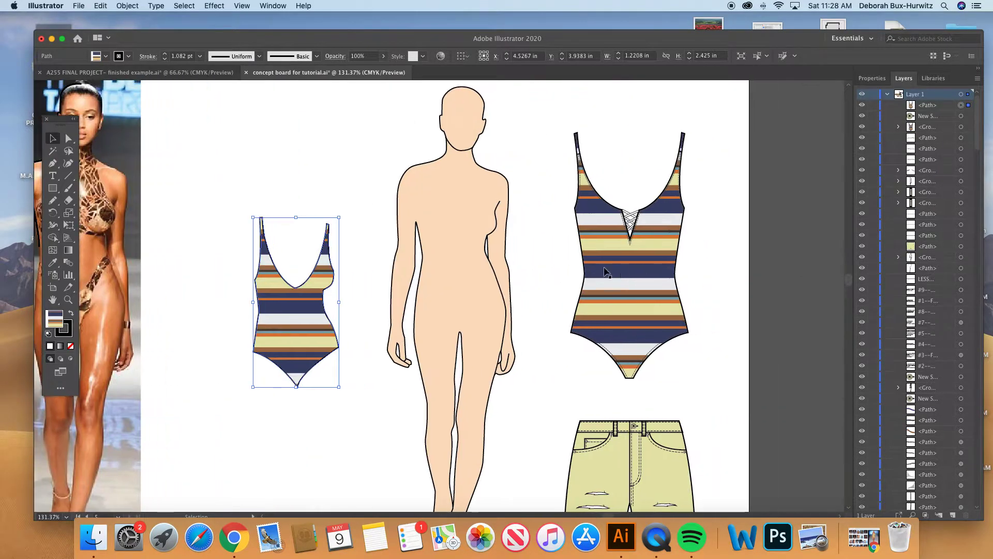
drag(295, 309, 457, 251)
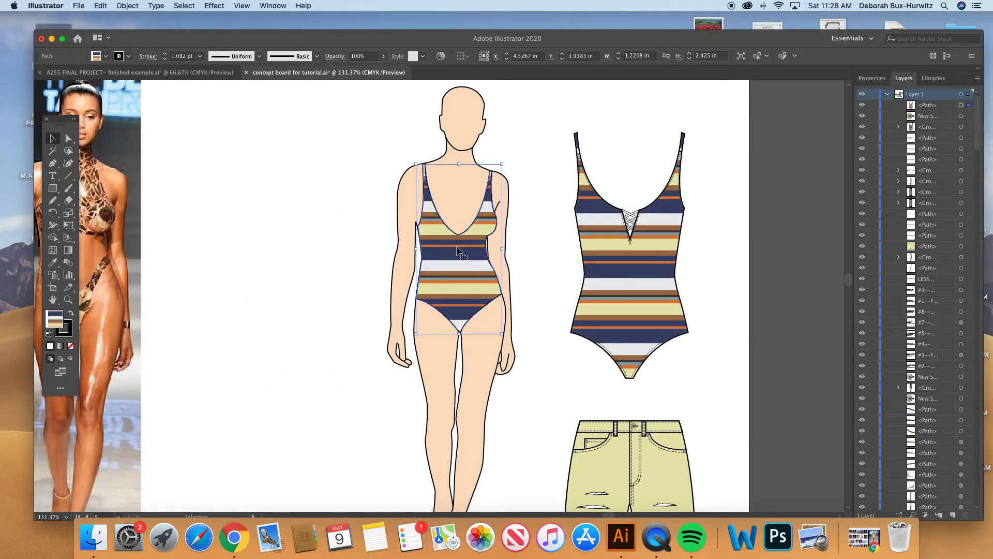
click(346, 204)
- Examine the swimsuit on the body up close beside the flat swimsuit, with the Direct Selection tool ready
click(68, 299)
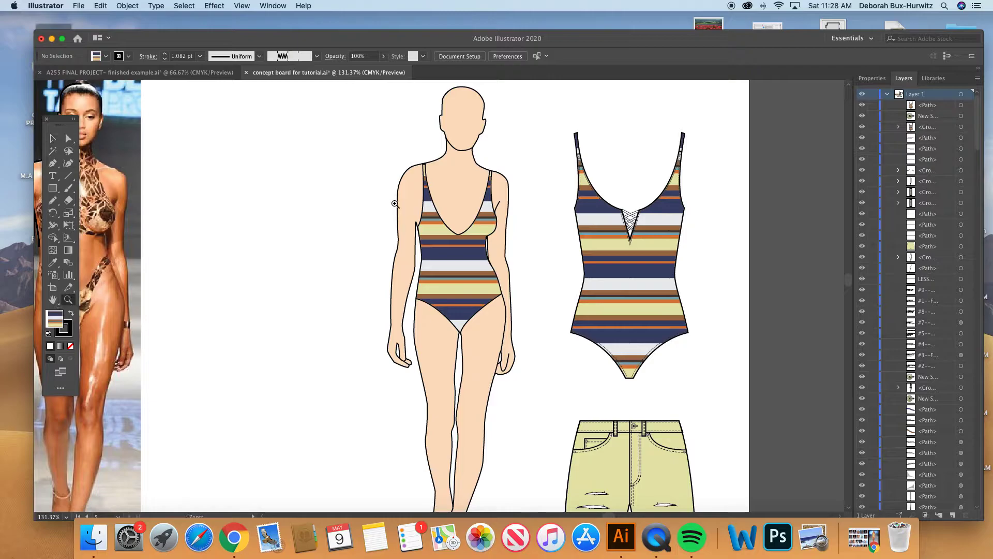
drag(350, 139, 760, 379)
scroll(367, 290, up, 2)
click(53, 138)
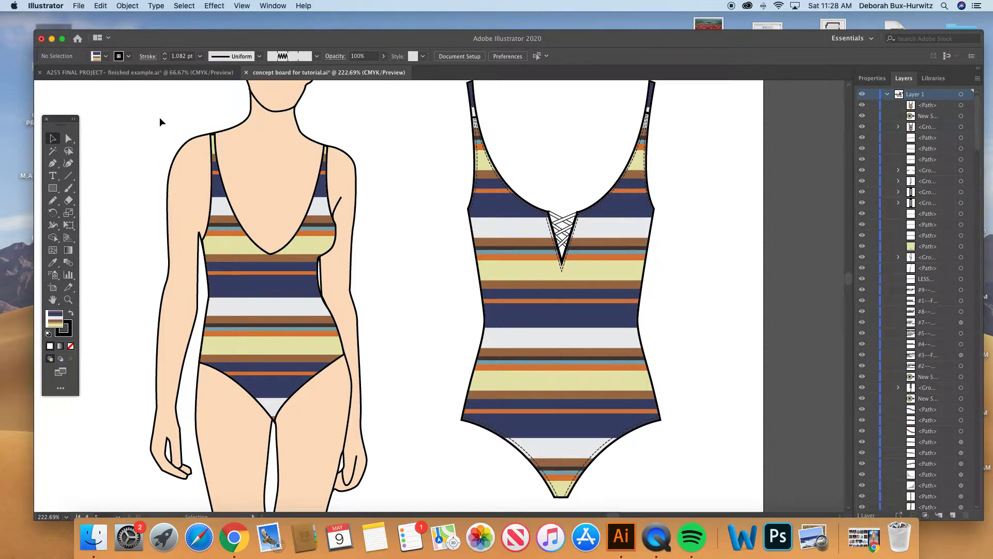
click(69, 138)
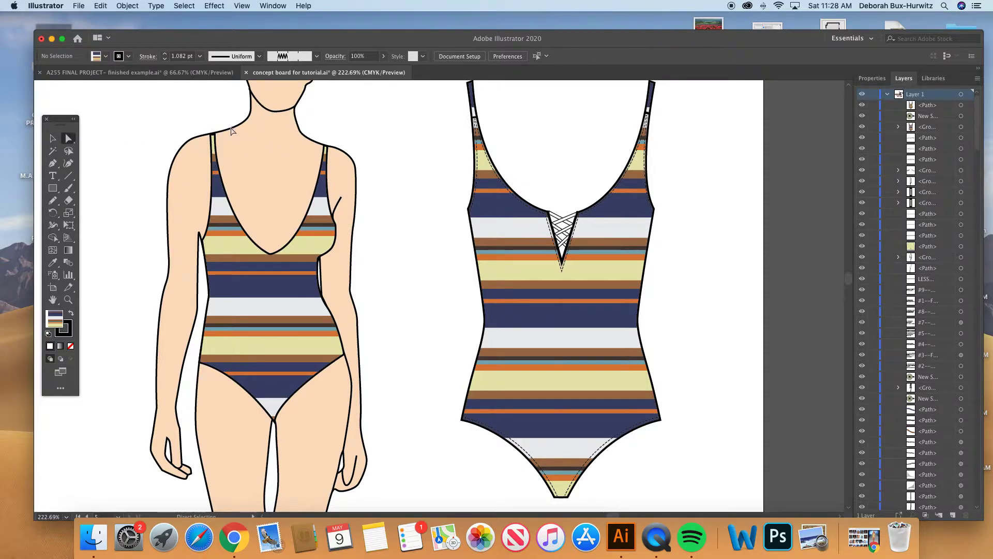
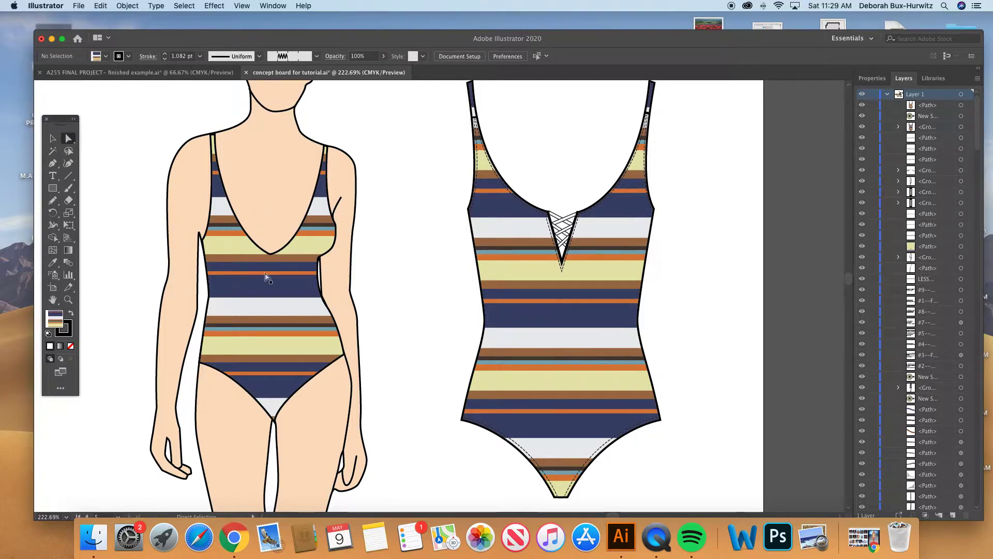
- Nudge the striped swimsuit slightly upward on the figure so its straps line up with the shoulders
scroll(277, 207, up, 2)
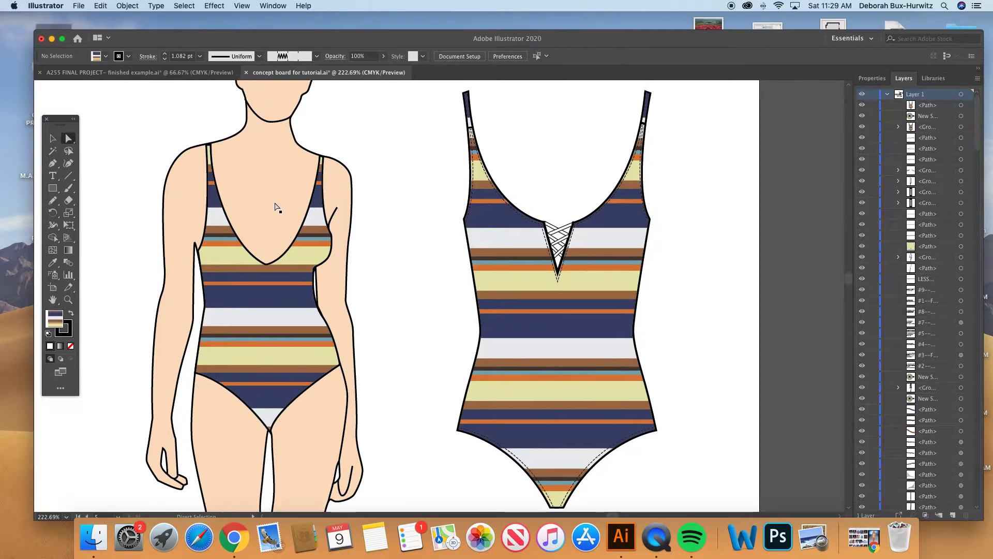
click(53, 138)
click(238, 281)
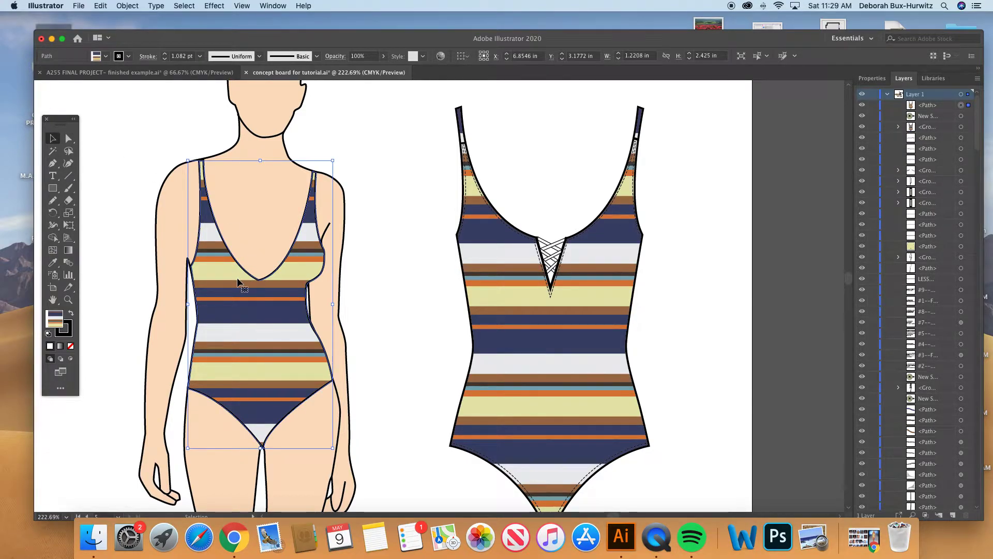
click(156, 137)
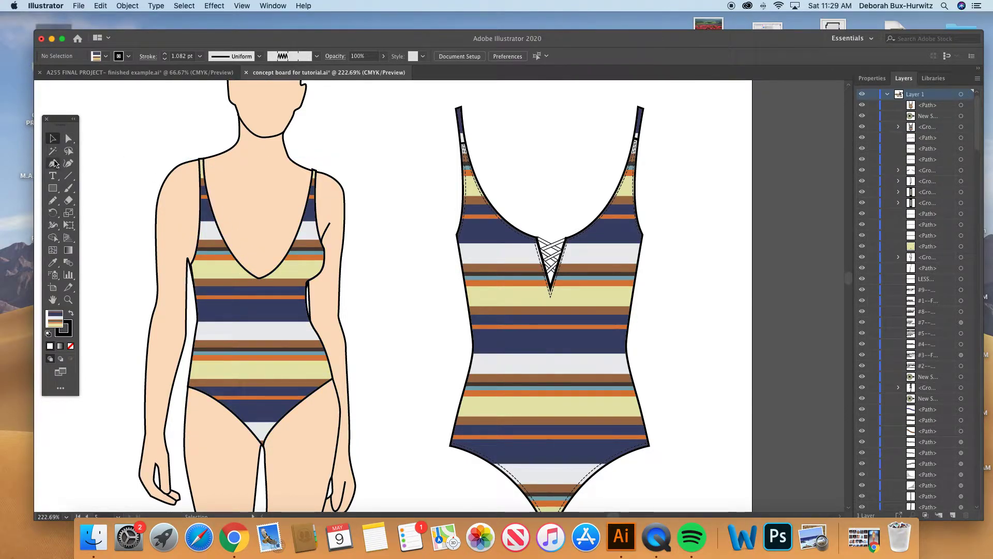
- Select the swimsuit outline on the figure with the Direct Selection tool and pick its underarm anchor point beside the arm
click(68, 138)
click(232, 282)
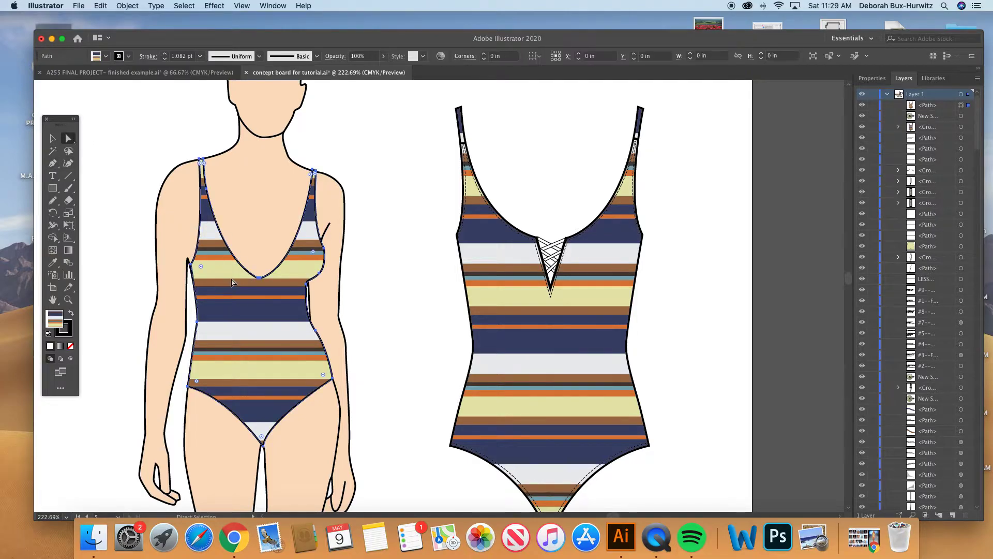
click(357, 131)
click(316, 201)
click(68, 300)
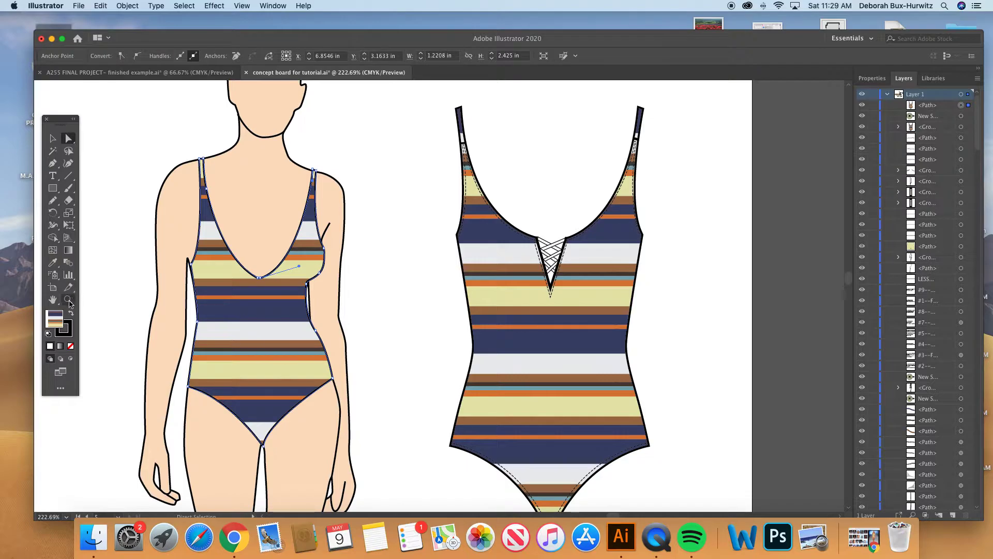
drag(150, 146, 470, 451)
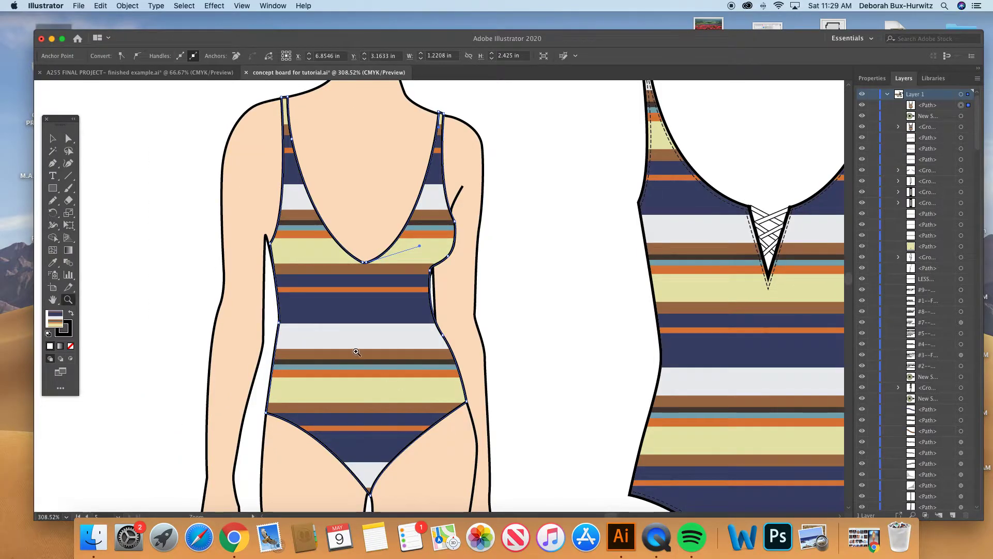
scroll(357, 350, right, 1)
scroll(356, 350, up, 1)
click(66, 136)
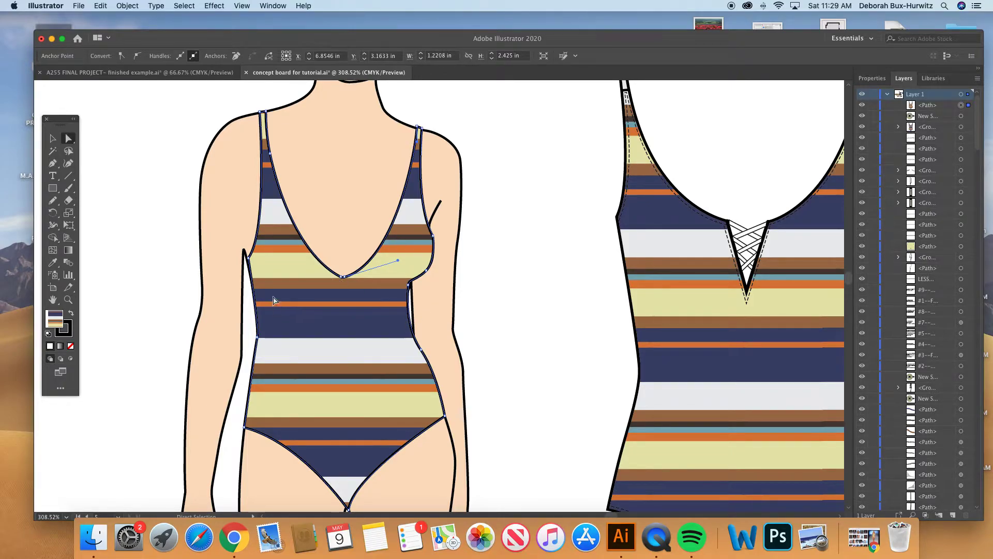
click(248, 262)
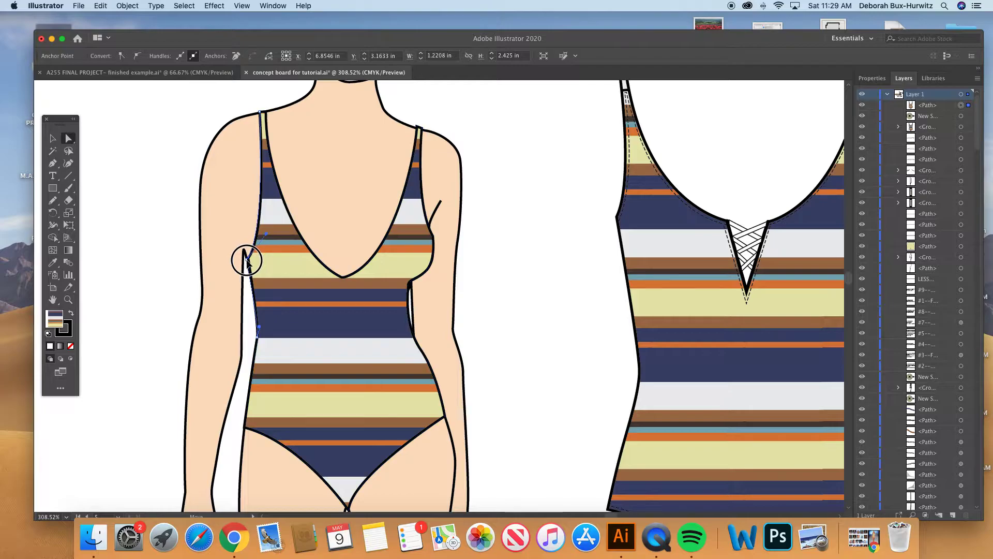
click(248, 260)
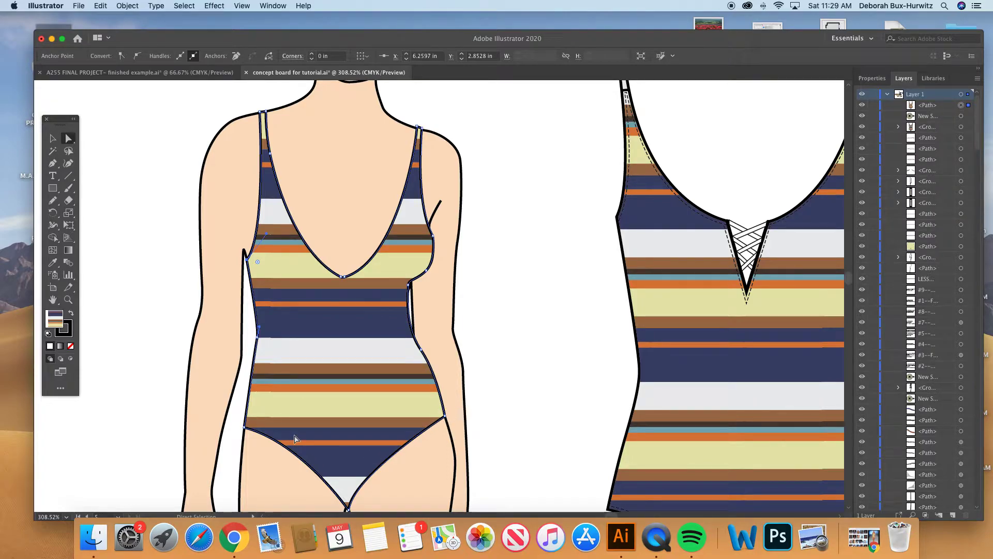
- Examine the fit of the swimsuit on the figure beside the flat swimsuit, then deselect the shape
key(super+minus)
scroll(464, 316, right, 5)
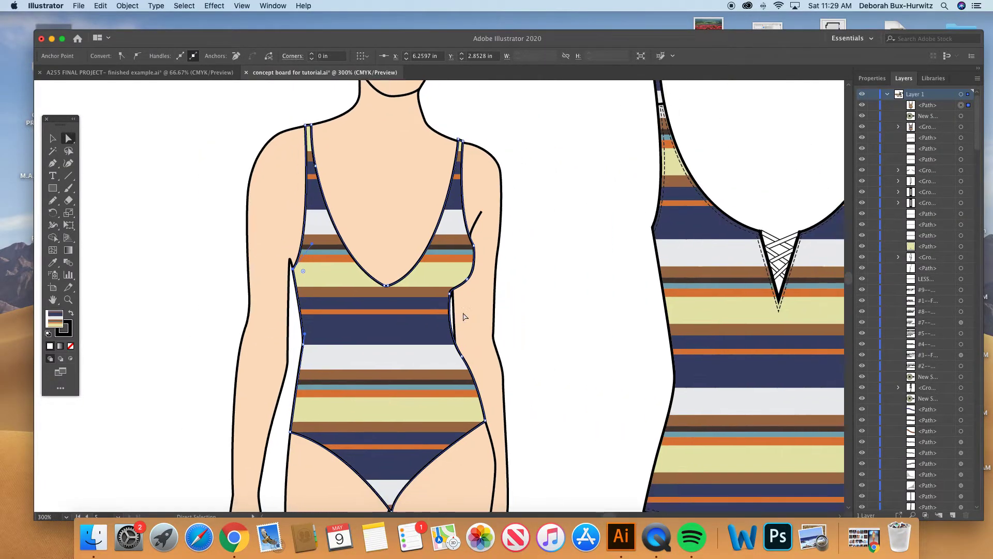
key(super+minus)
scroll(508, 296, right, 5)
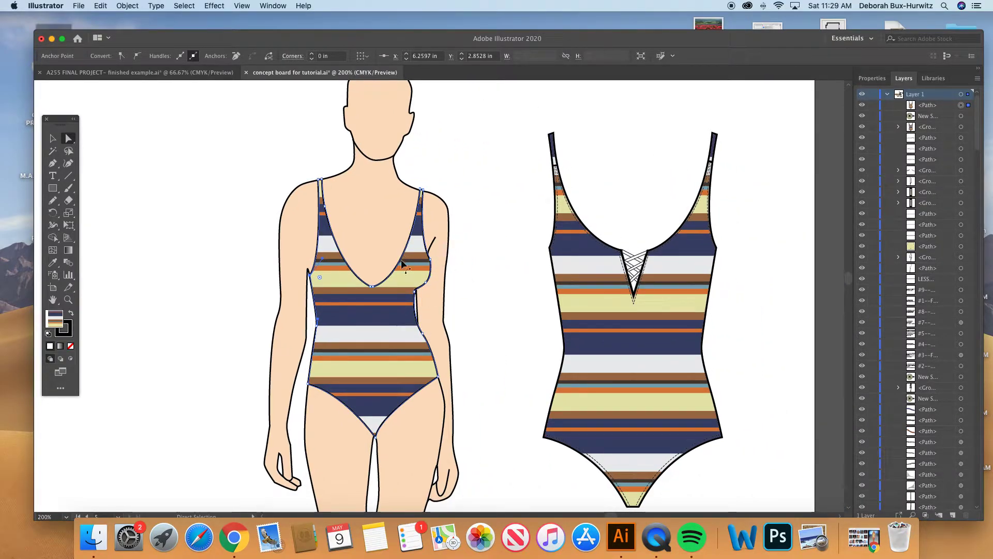
scroll(340, 294, right, 2)
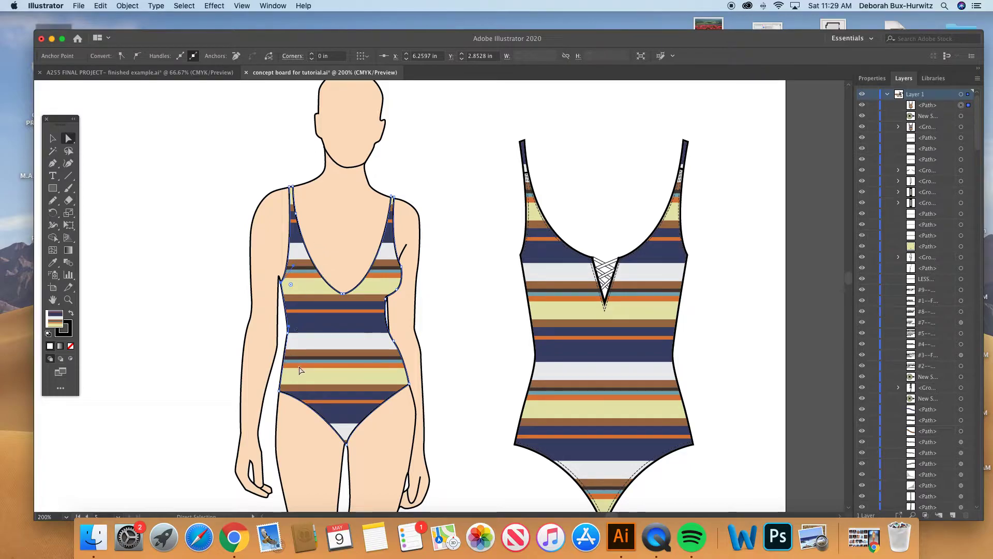
scroll(490, 302, right, 3)
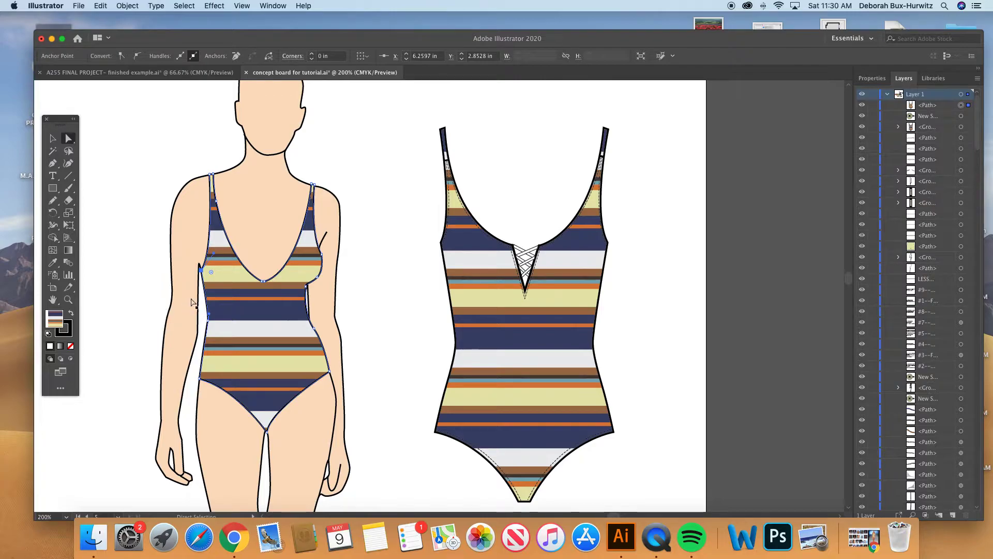
click(53, 138)
click(239, 172)
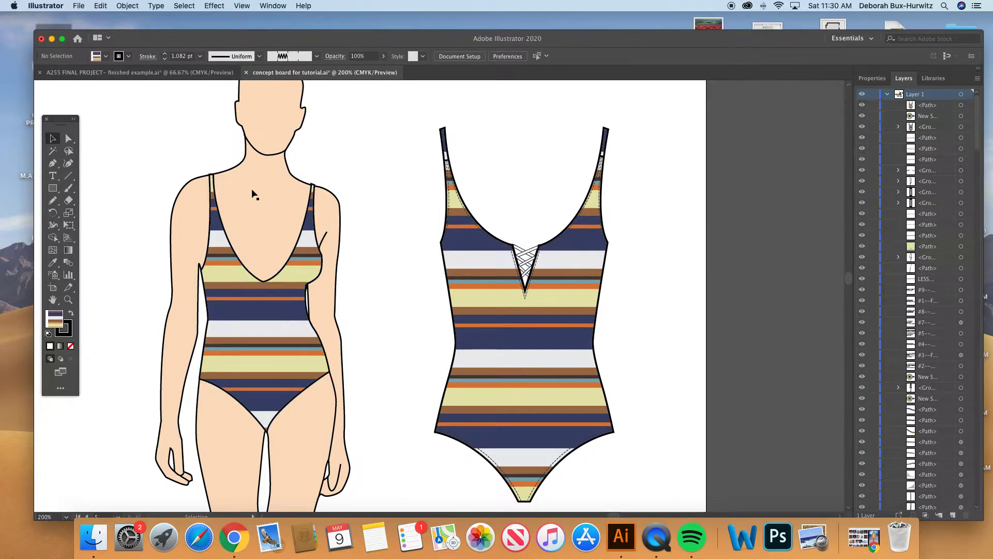
- Copy the yellow shorts shape from the dressed #4 figure and position the copy over the hips of the figure in the striped swimsuit
key(super+minus)
key(super+minus)
key(super+minus)
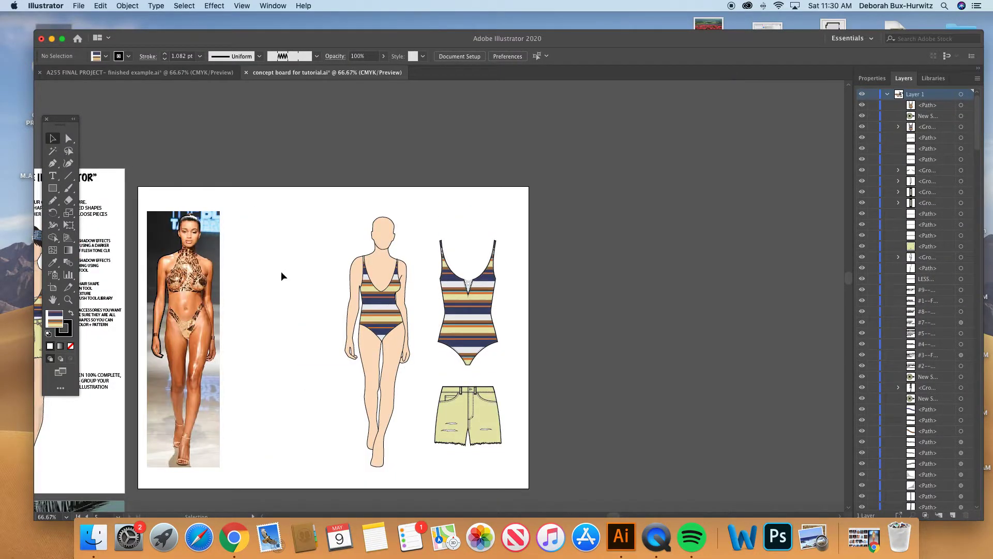
scroll(335, 344, left, 4)
scroll(335, 342, left, 3)
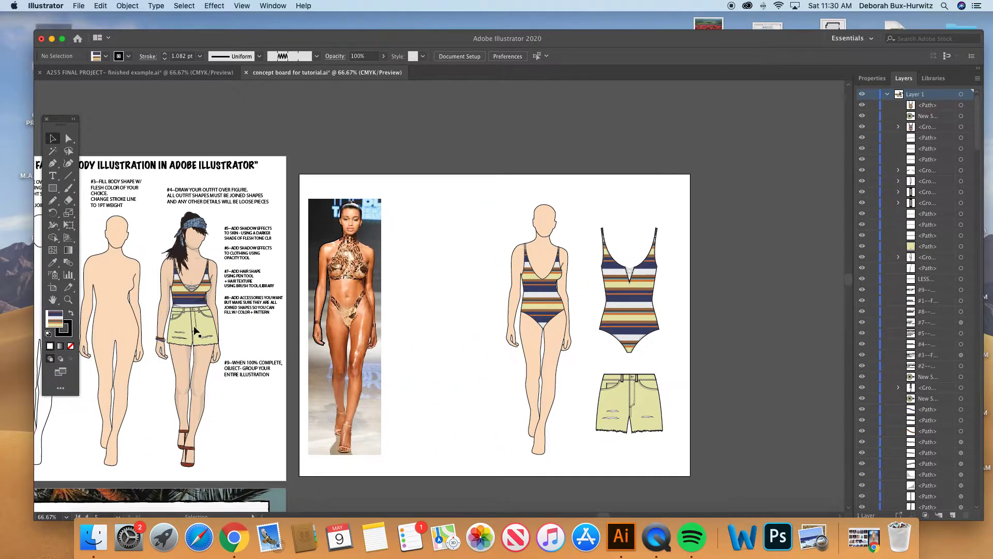
click(210, 327)
drag(210, 327, 562, 314)
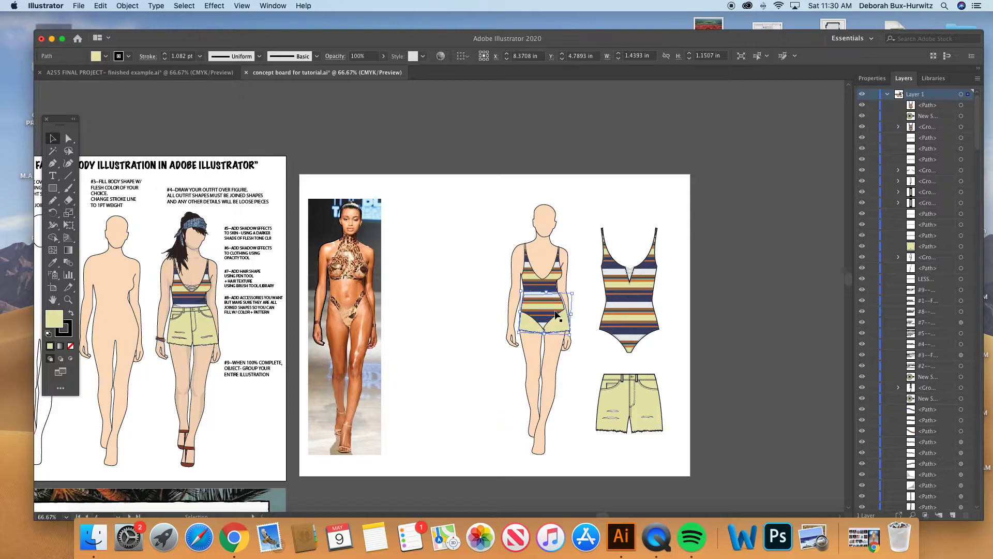
click(68, 299)
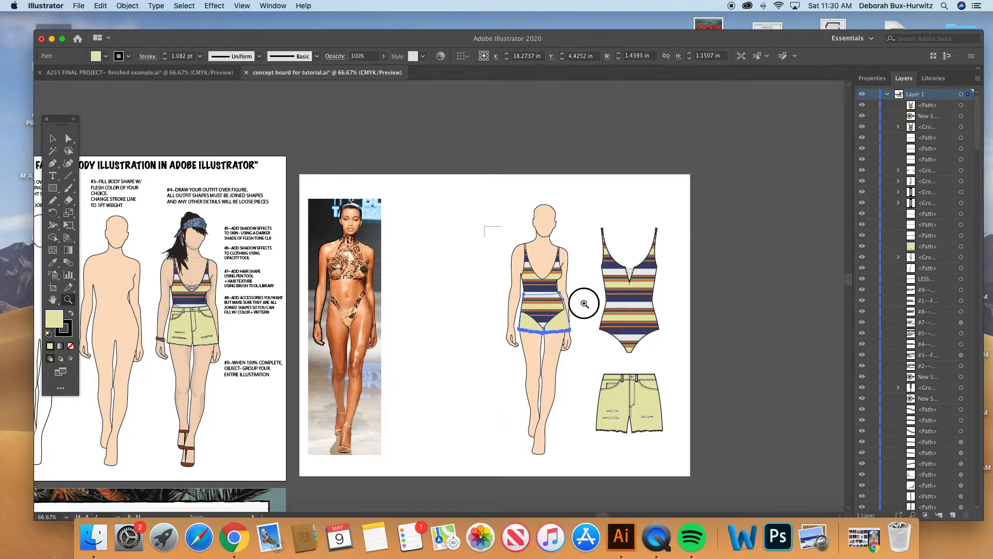
drag(548, 273, 667, 394)
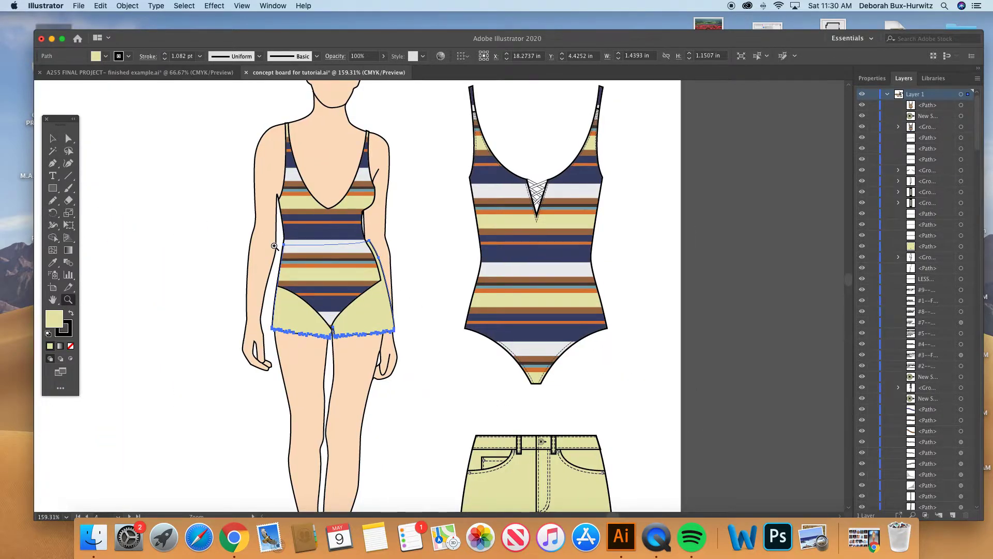
key(Left)
key(Left)
- Bring the yellow shorts to the front so they cover the lower part of the swimsuit
click(128, 6)
mouse_move(136, 18)
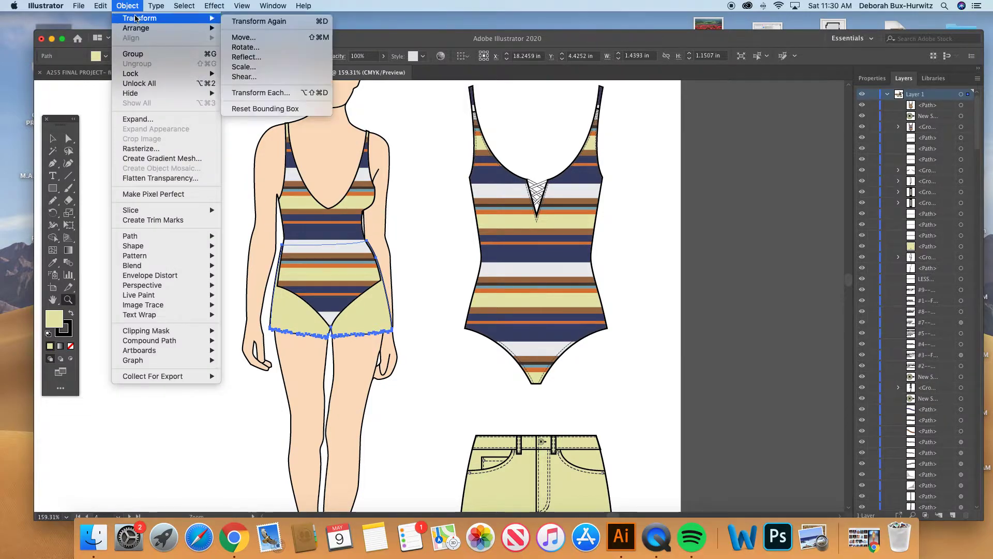
mouse_move(194, 28)
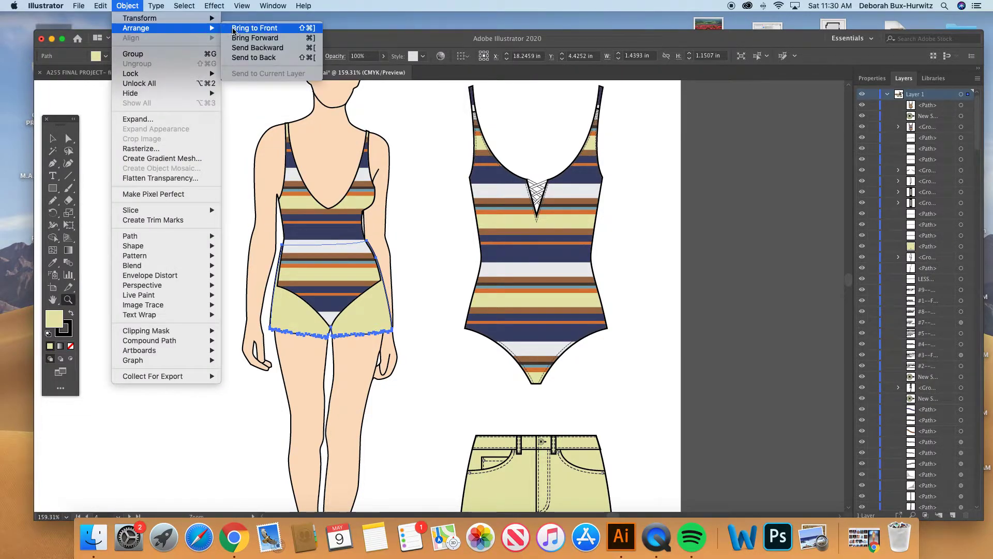
click(233, 29)
key(v)
click(184, 148)
click(315, 210)
click(408, 225)
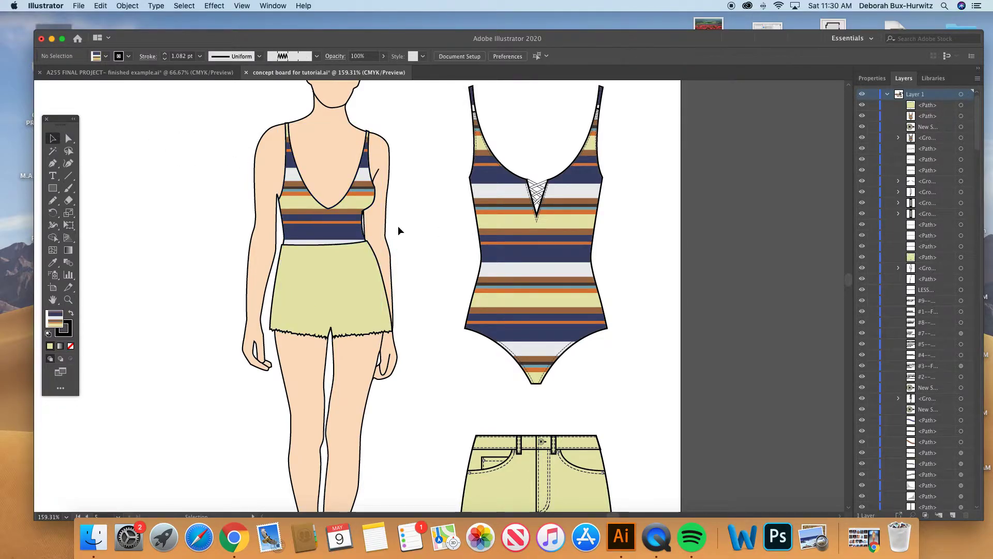
- Move the swimsuit and shorts together off the body into the empty space beside the runway photo
click(338, 215)
key(super+minus)
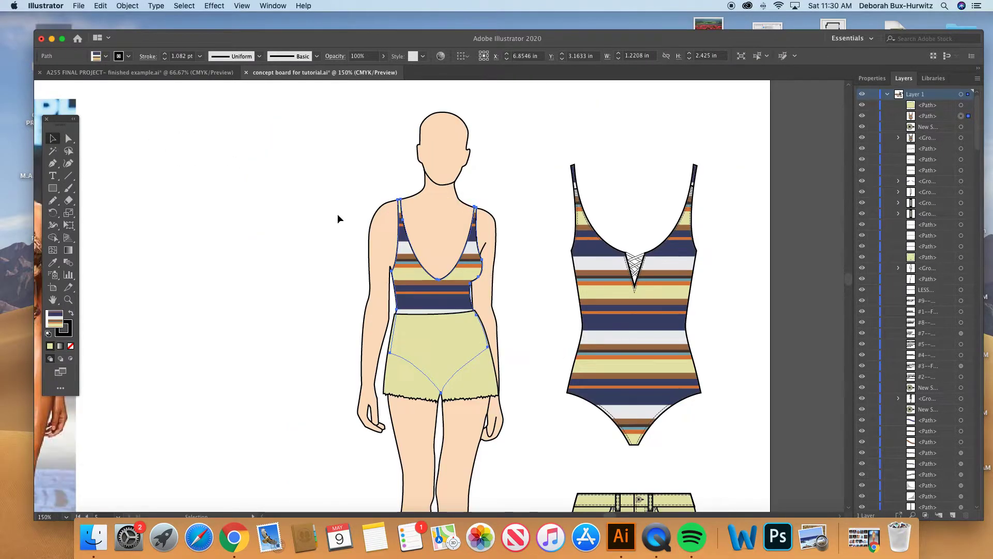
key(super+minus)
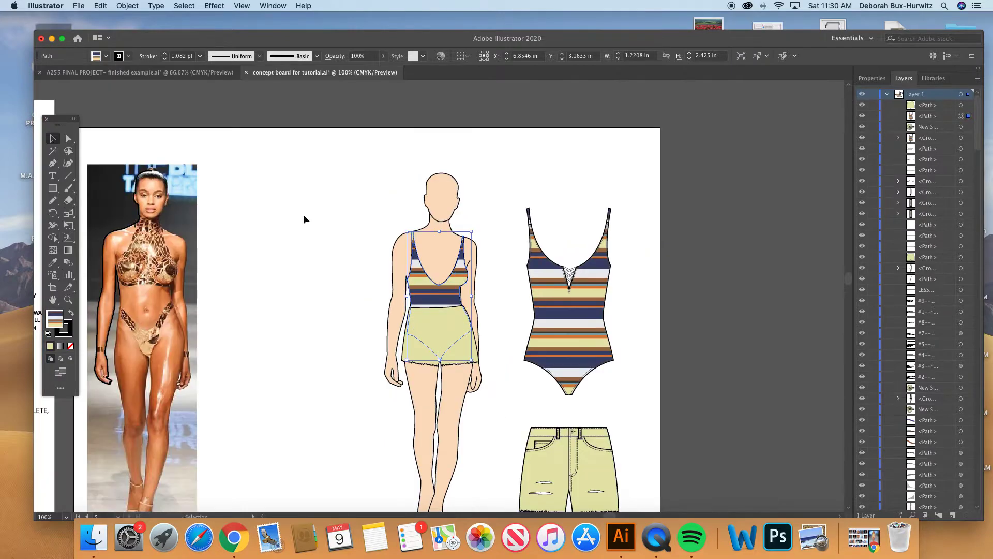
click(353, 221)
click(427, 328)
shift+click(429, 290)
drag(423, 286, 269, 285)
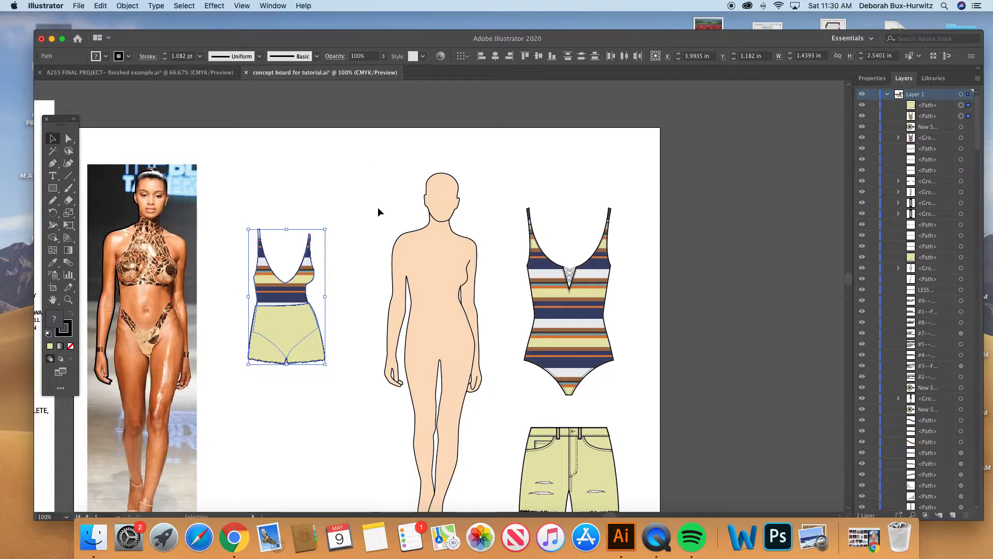
- Lock all parts of the flesh-toned body figure
scroll(379, 211, down, 3)
scroll(379, 211, right, 3)
drag(335, 109, 441, 472)
click(119, 15)
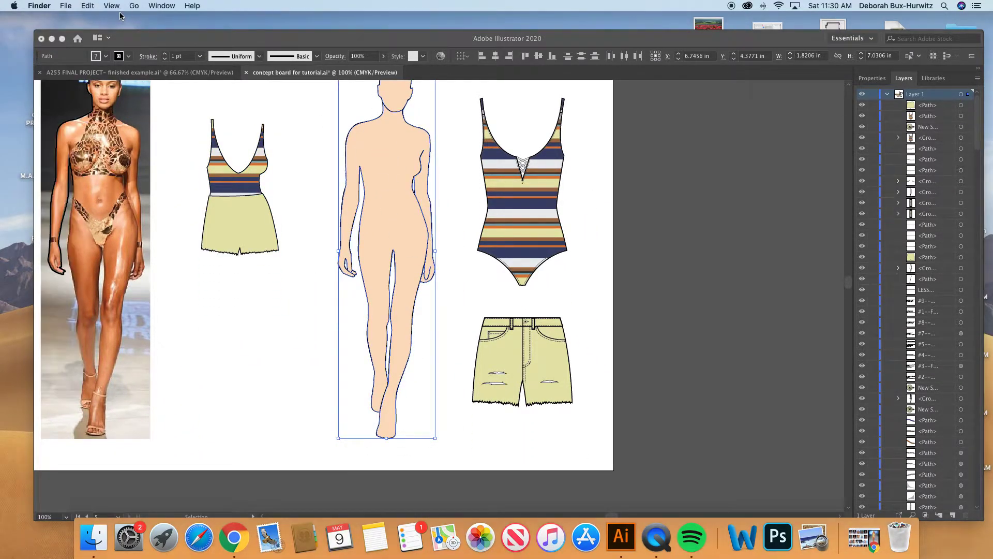
click(241, 39)
click(136, 6)
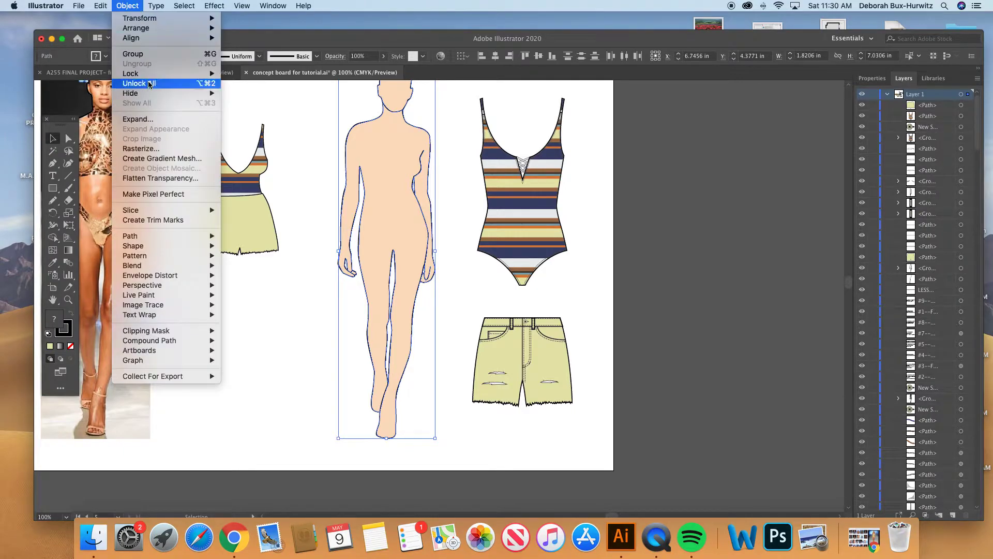
mouse_move(149, 76)
click(247, 74)
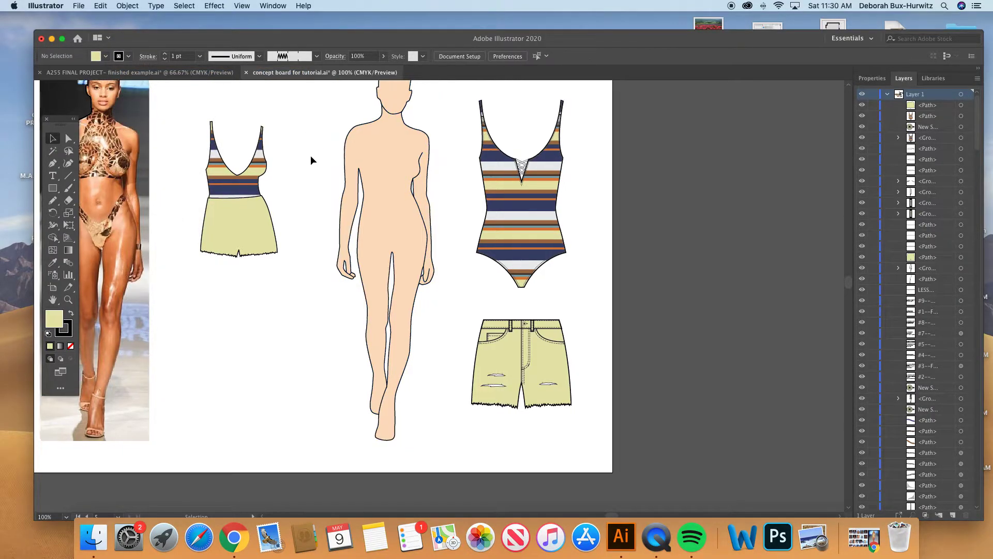
- Move the striped swimsuit back onto the body's torso and nudge it slightly into alignment
scroll(310, 155, up, 3)
drag(207, 233, 360, 235)
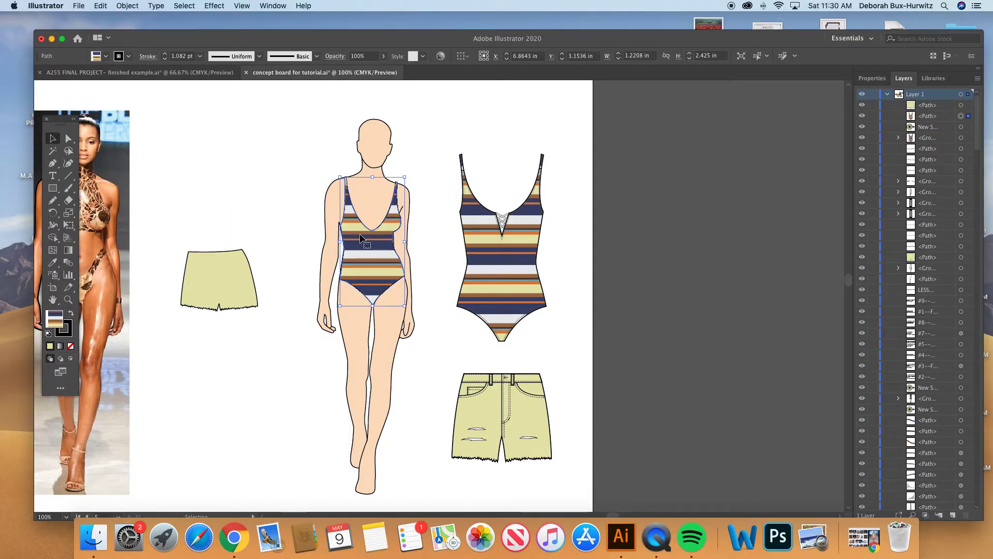
key(Left)
- Lock the striped swimsuit shape on the body
click(221, 279)
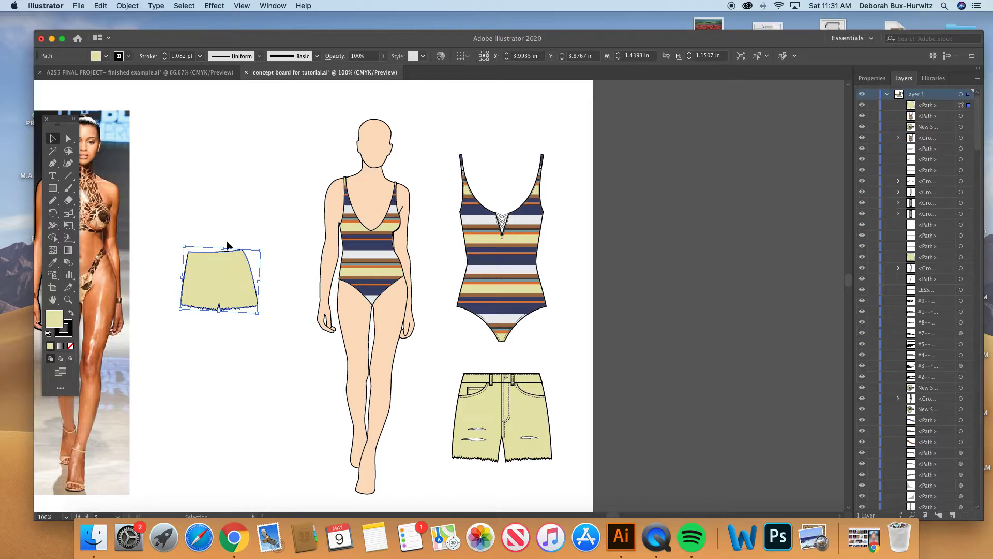
click(344, 218)
click(130, 6)
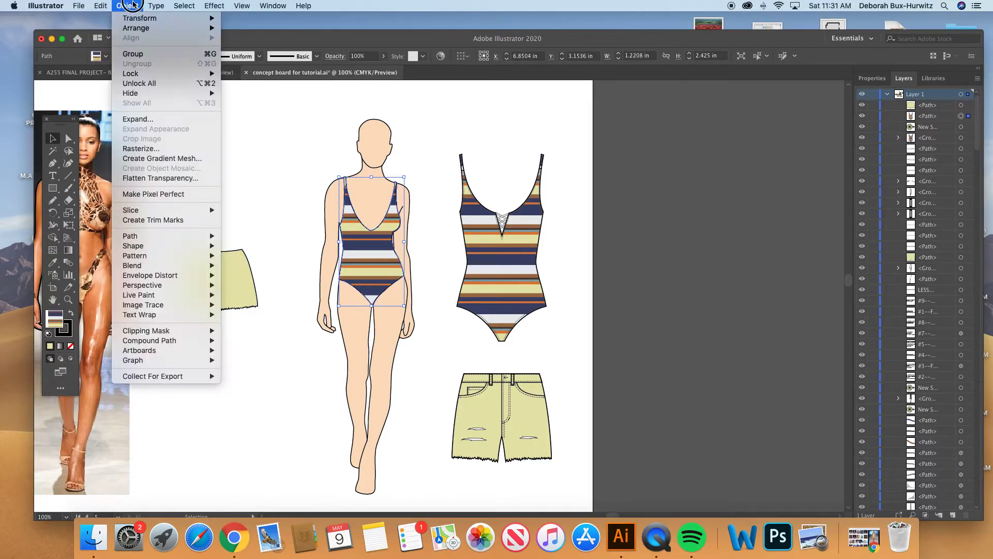
mouse_move(150, 73)
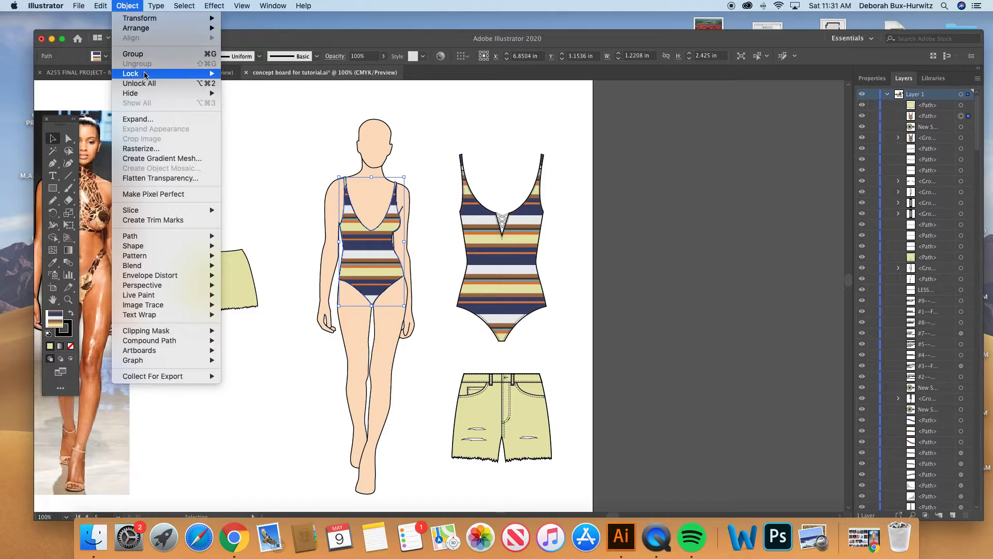
mouse_move(213, 75)
click(243, 73)
- Move the yellow shorts back onto the figure and adjust their waistline to sit at the body's waist
click(225, 257)
drag(225, 257, 372, 259)
click(68, 300)
drag(454, 348, 327, 310)
scroll(326, 309, up, 2)
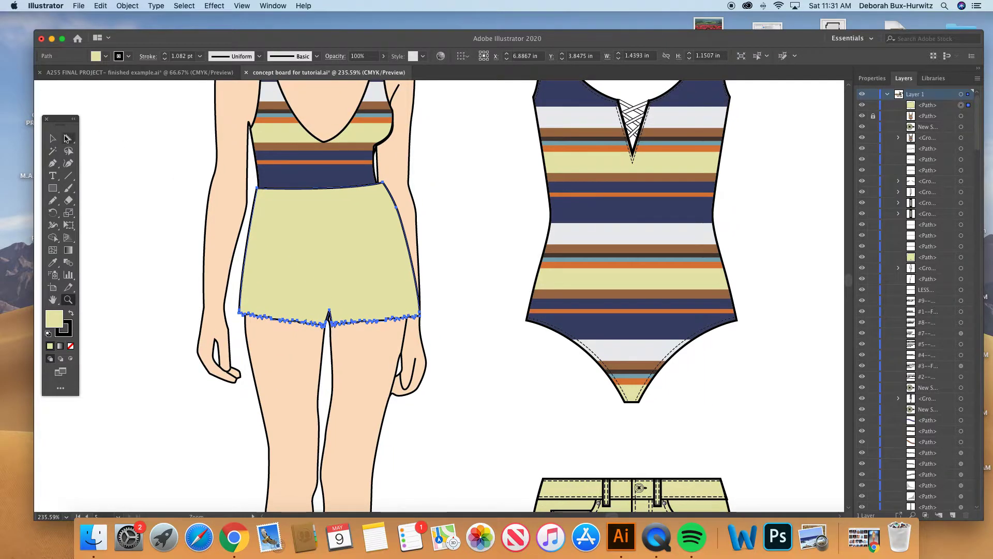
click(53, 138)
click(330, 224)
drag(330, 223, 327, 227)
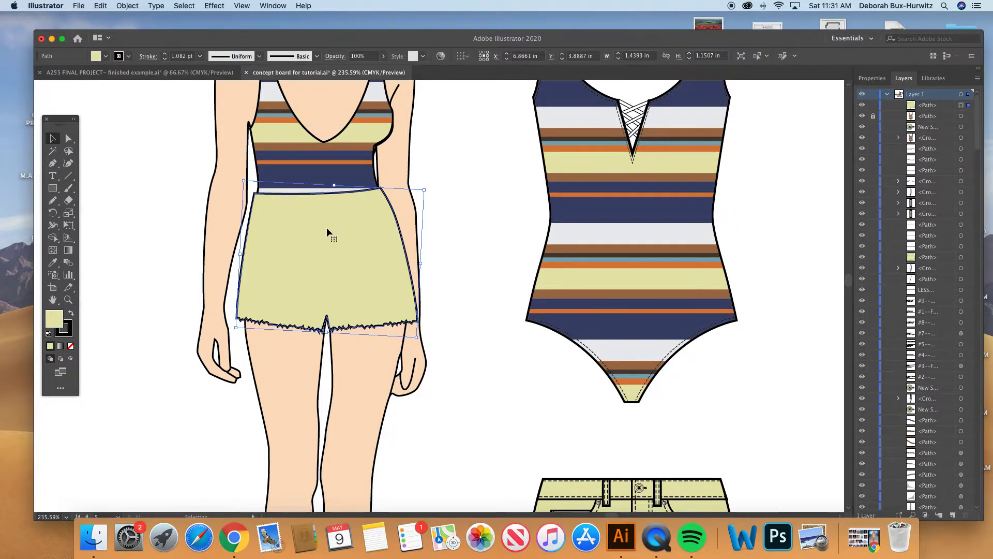
- Remove the fill from the shorts shape and select an anchor point on its outer side with the Direct Selection tool
click(70, 345)
key(a)
click(470, 291)
click(417, 296)
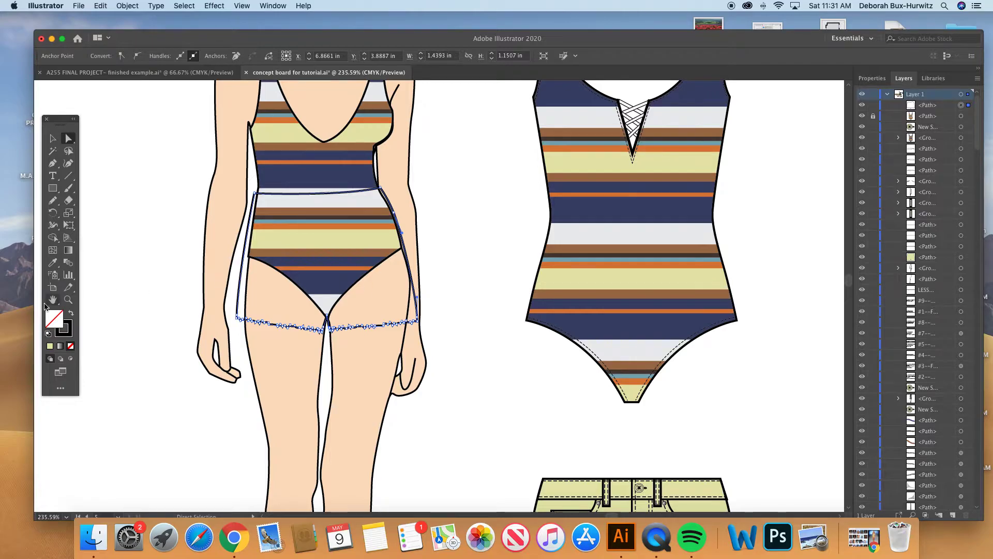
- Switch to the finished example document and examine its striped fabric, color swatches, dressed figure and garment flats
key(v)
key(super+minus)
key(a)
click(164, 70)
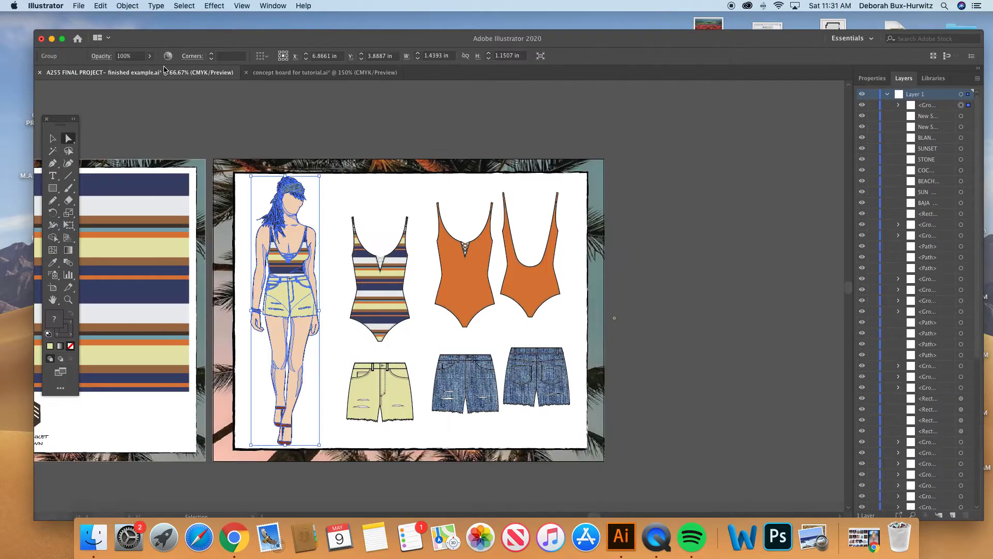
scroll(298, 358, left, 10)
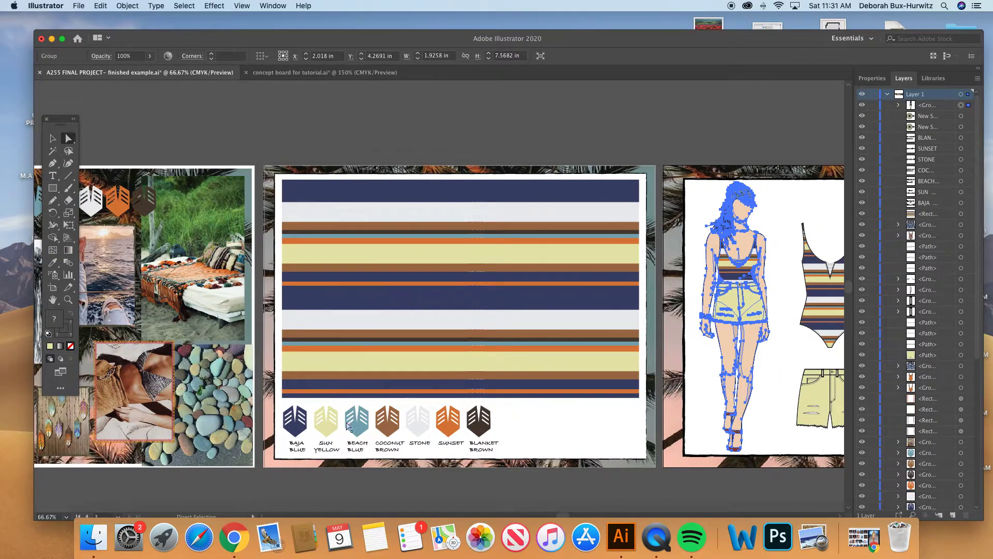
scroll(432, 422, right, 6)
scroll(432, 422, down, 1)
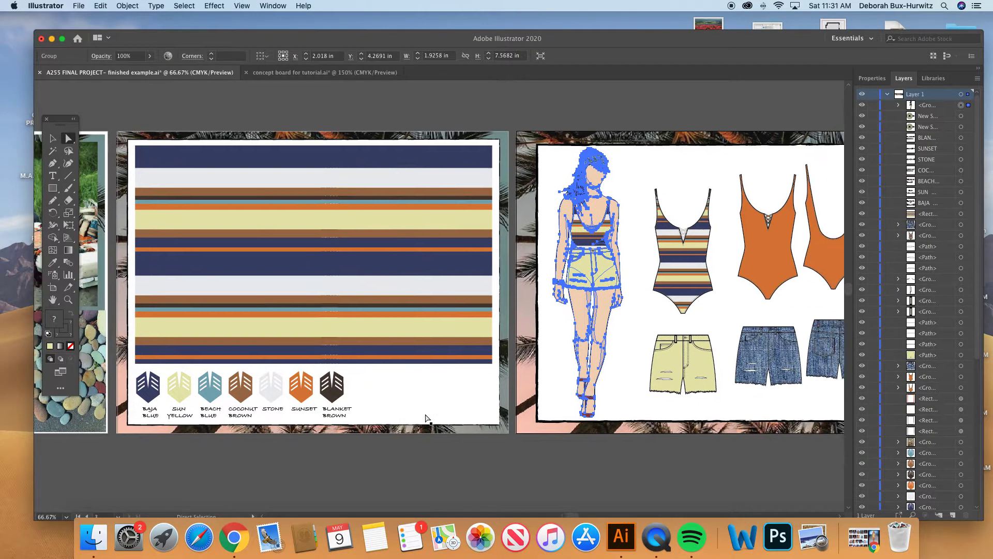
key(v)
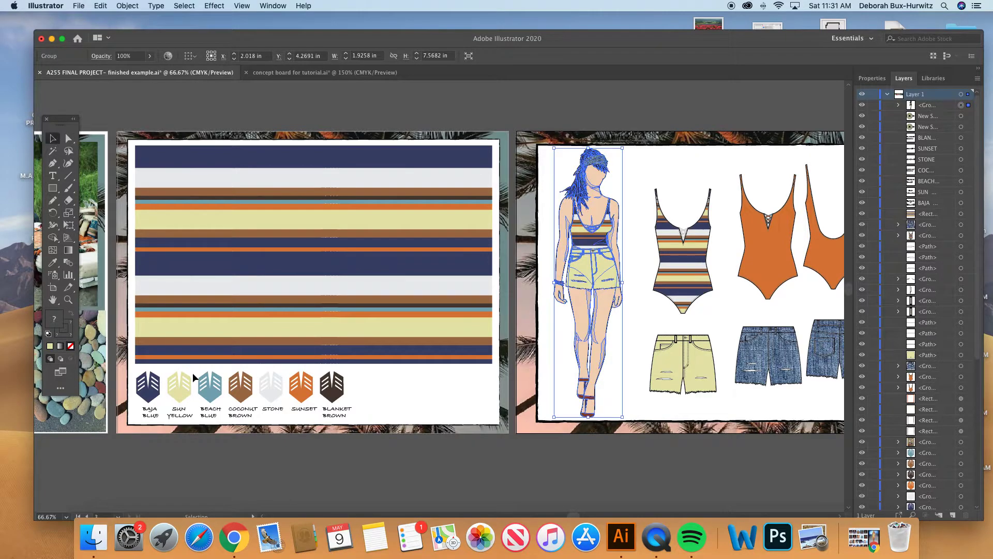
click(180, 401)
scroll(756, 373, right, 5)
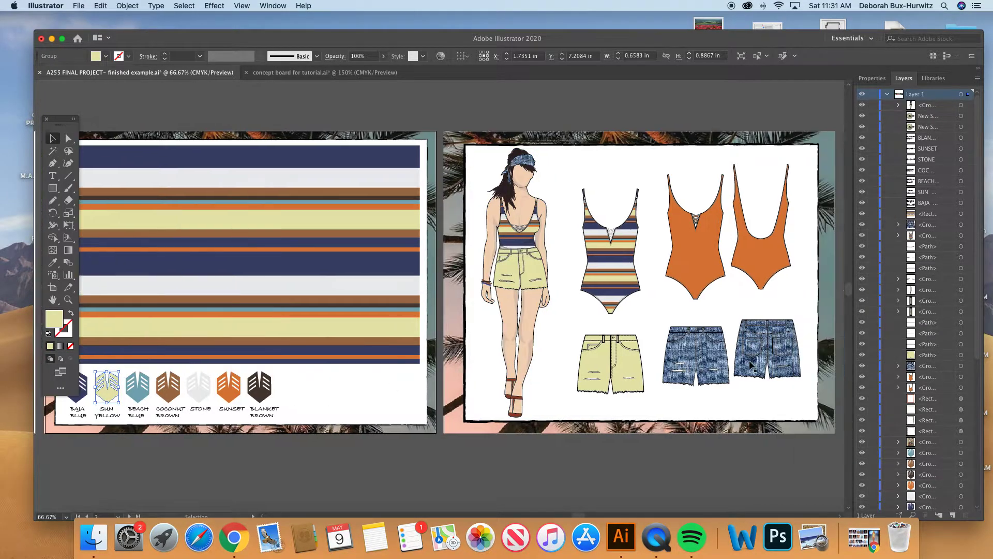
scroll(737, 253, right, 6)
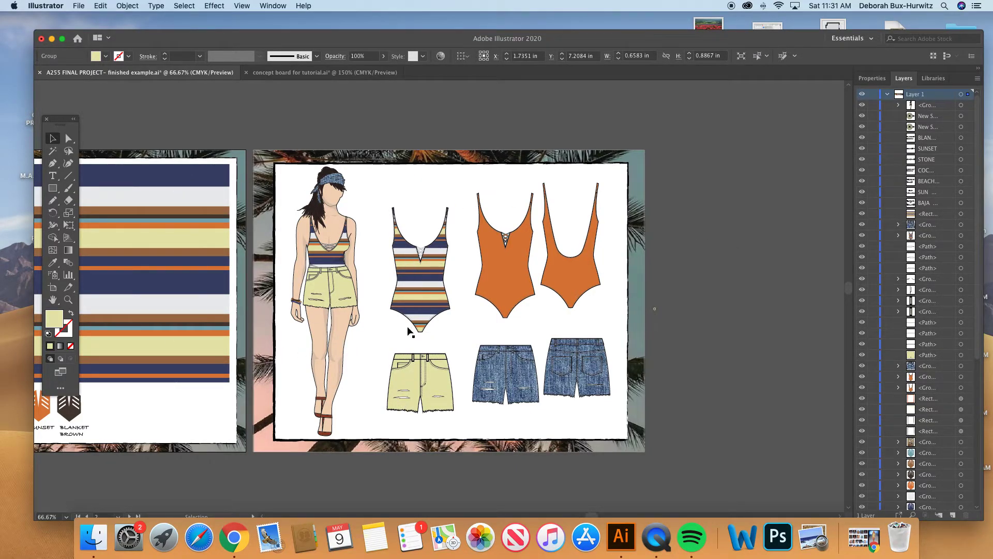
- Return to the concept board document and fill the figure's shorts with the yellow sampled from the flat shorts using the Eyedropper
click(311, 73)
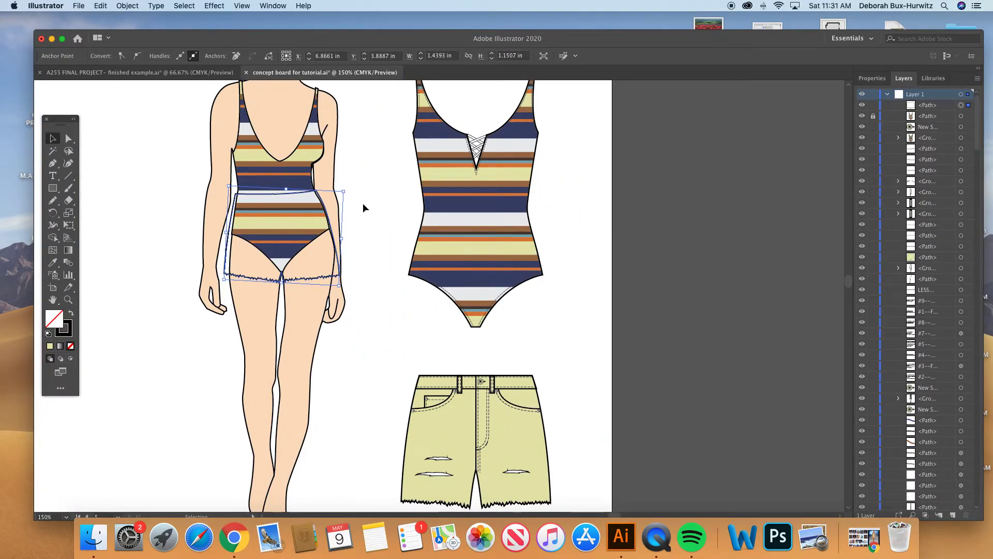
click(54, 263)
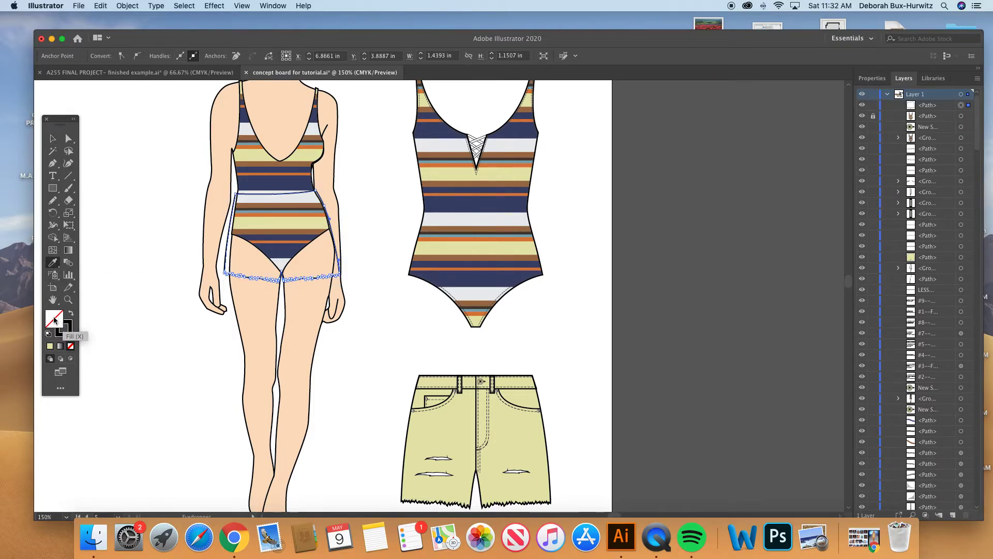
click(439, 404)
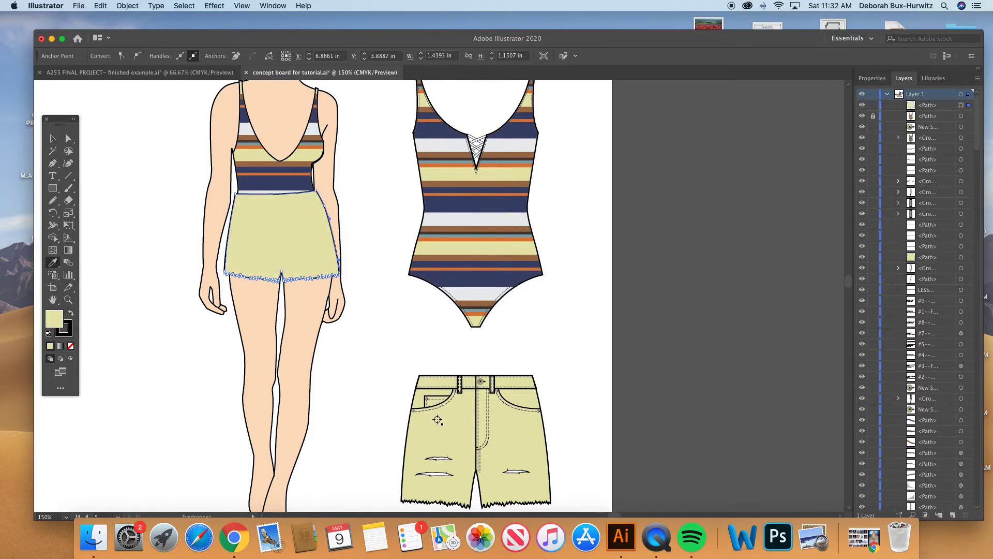
scroll(424, 379, up, 5)
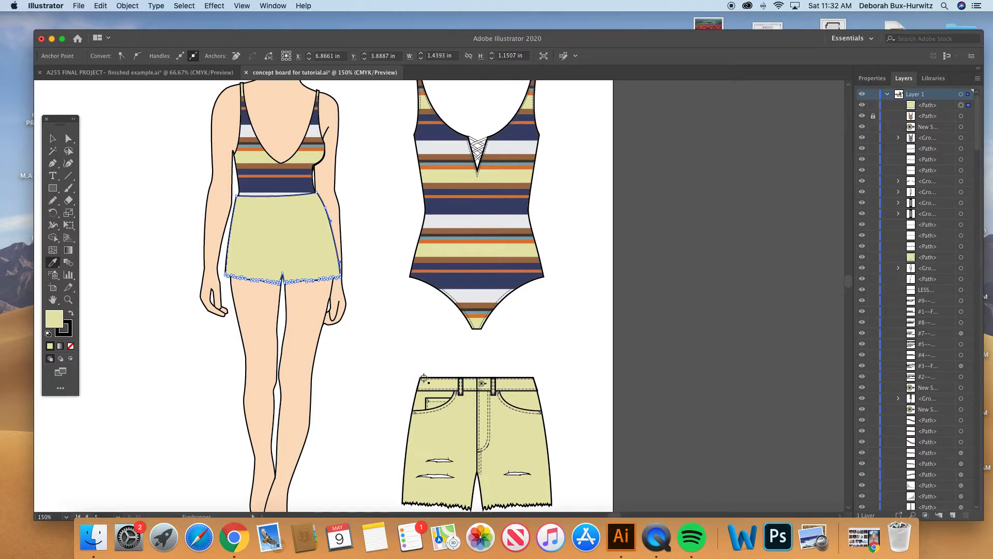
key(a)
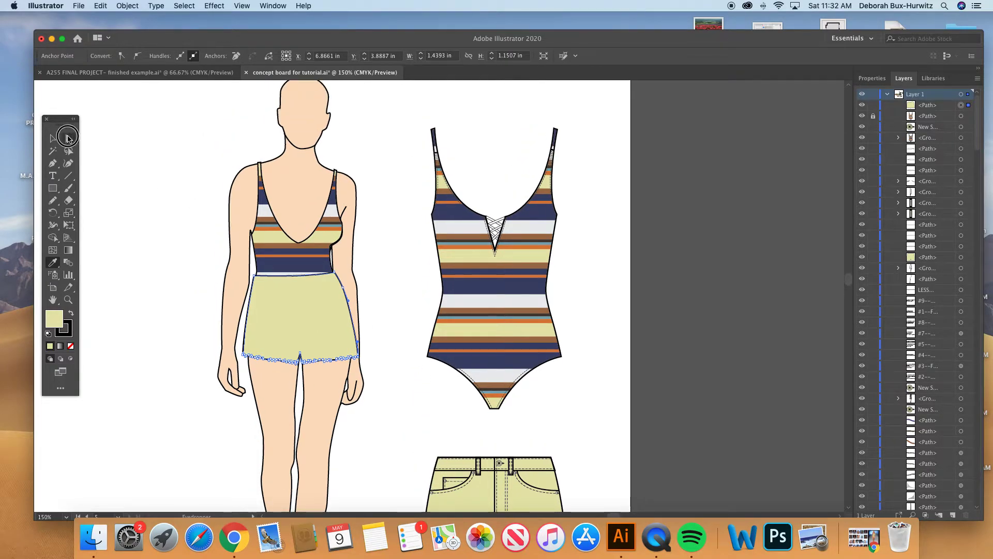
click(130, 148)
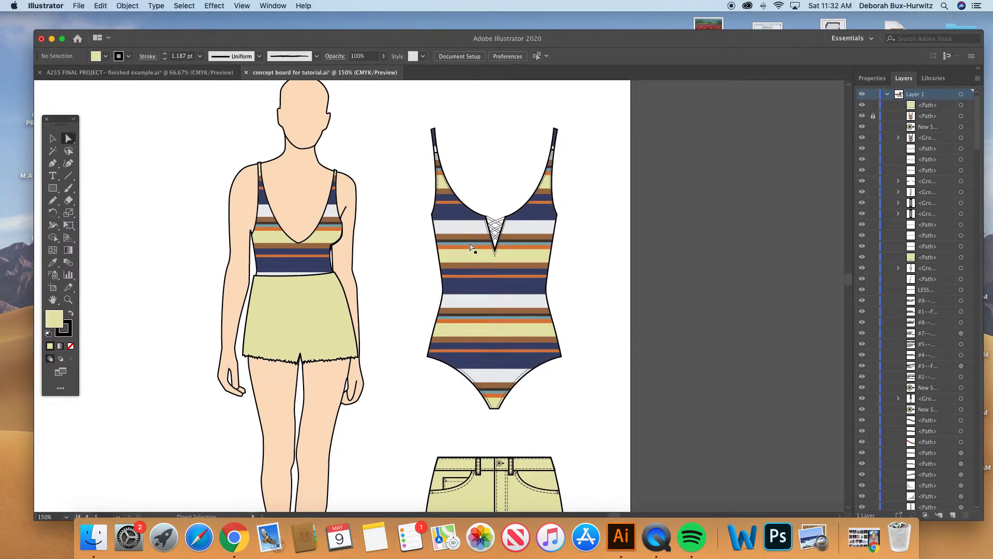
scroll(407, 286, down, 3)
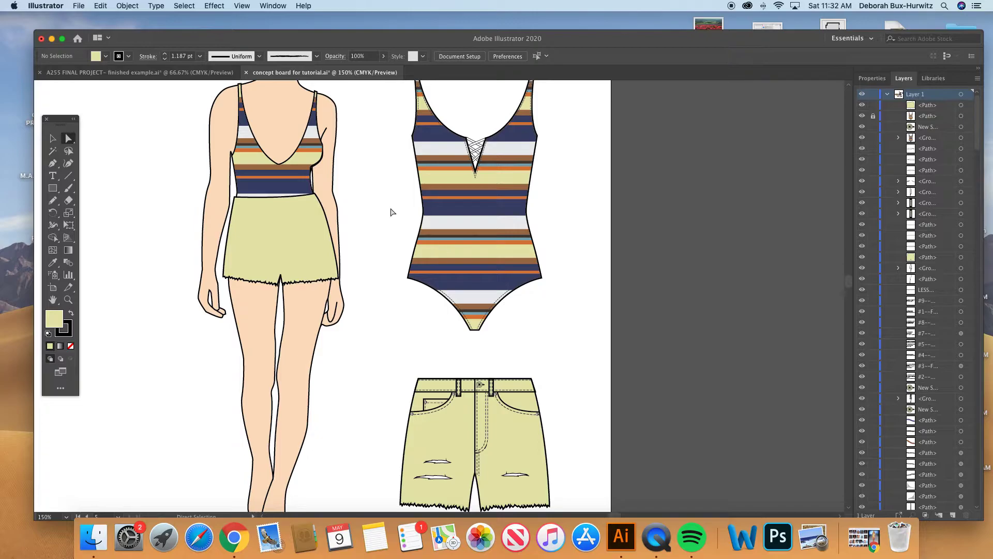
scroll(397, 215, up, 3)
click(53, 139)
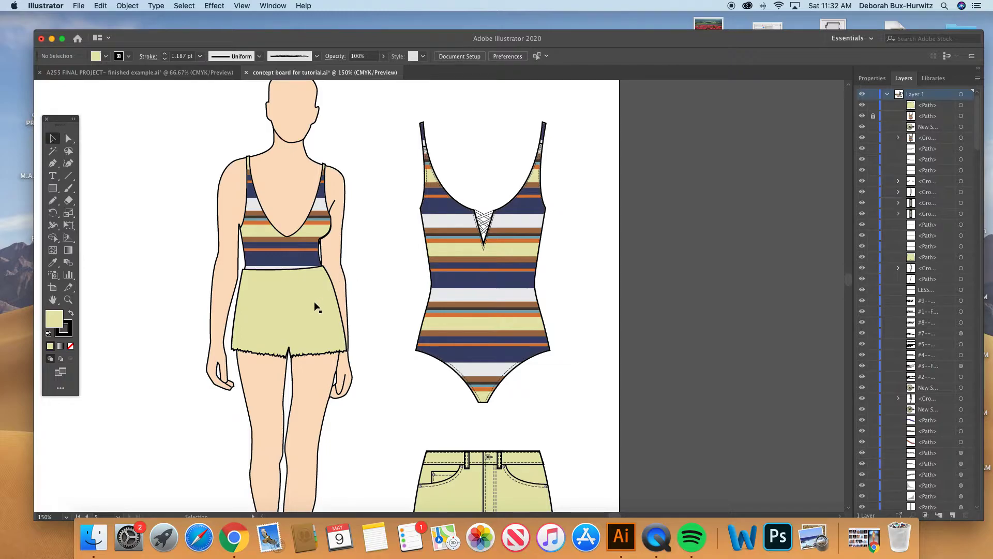
click(299, 280)
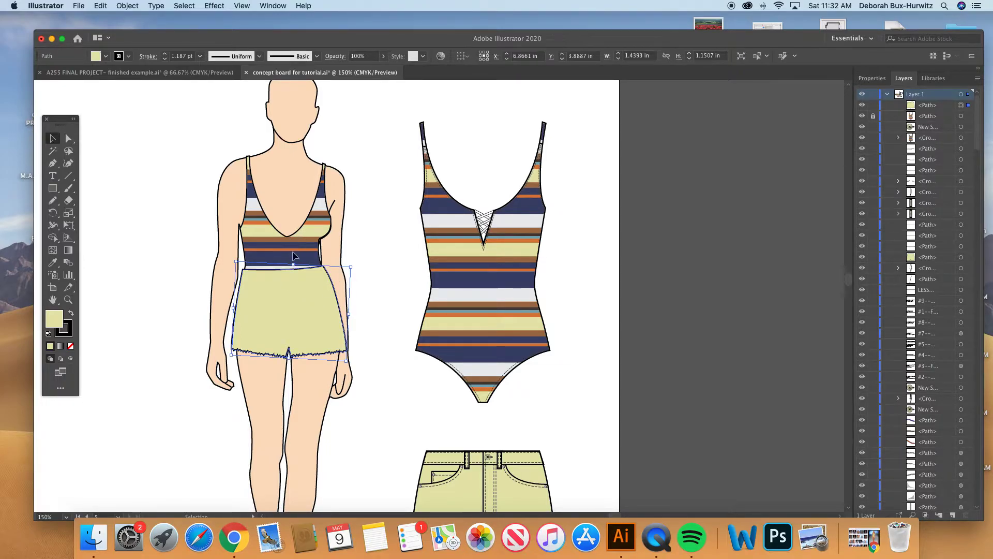
click(129, 257)
- Draw a short seam line with no fill across the figure's swimsuit strap on the viewer's left with the Pen tool
click(67, 300)
drag(208, 150, 596, 402)
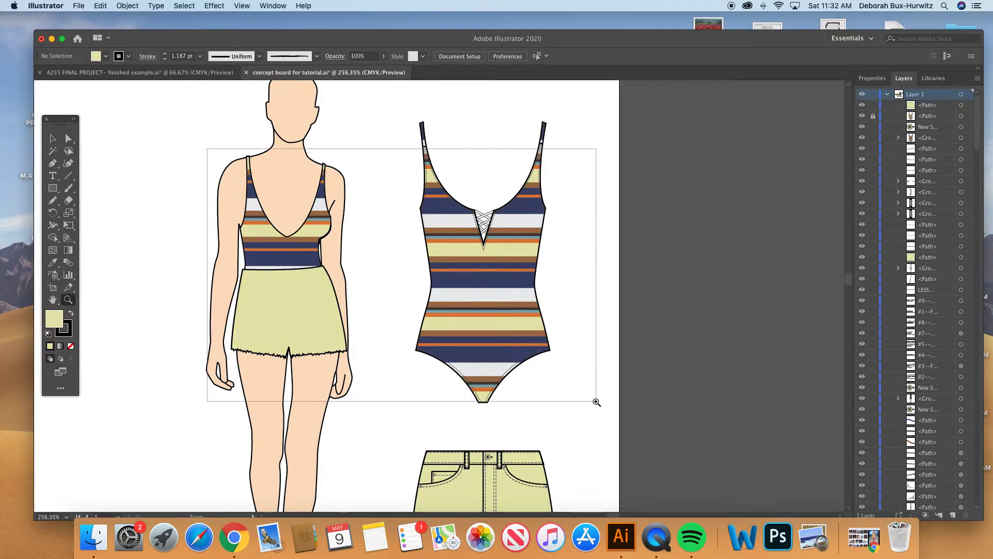
click(52, 138)
click(68, 138)
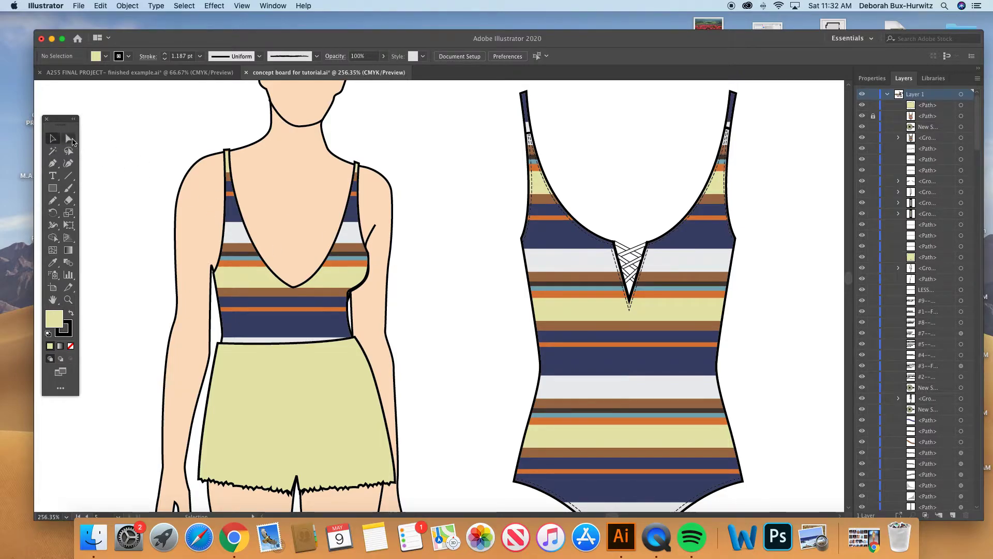
scroll(551, 234, up, 3)
scroll(551, 233, right, 1)
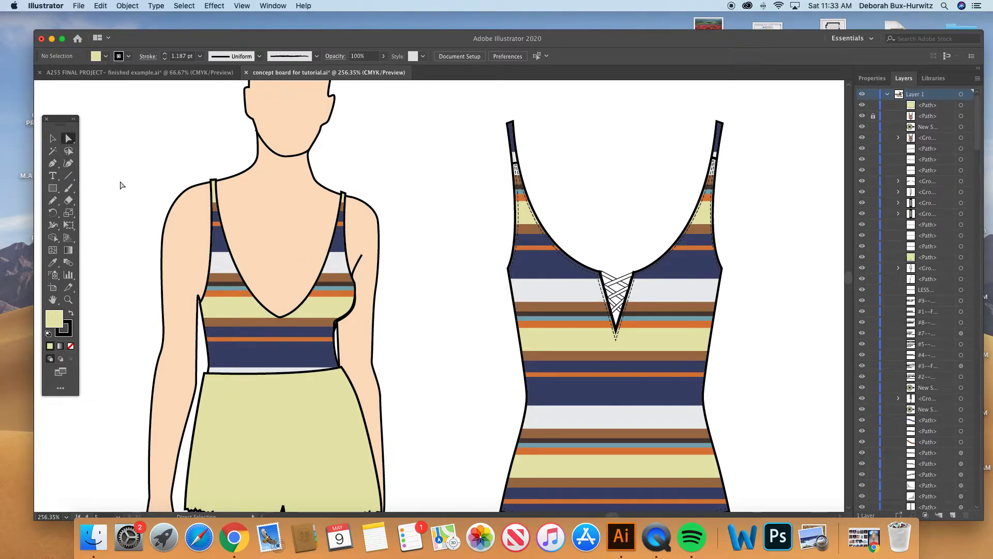
click(54, 164)
click(212, 203)
click(216, 203)
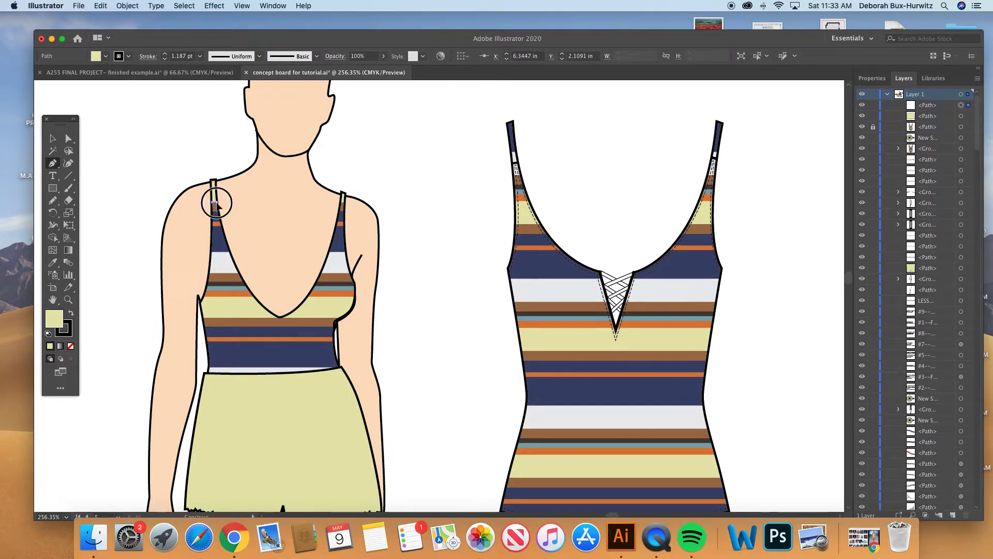
click(71, 346)
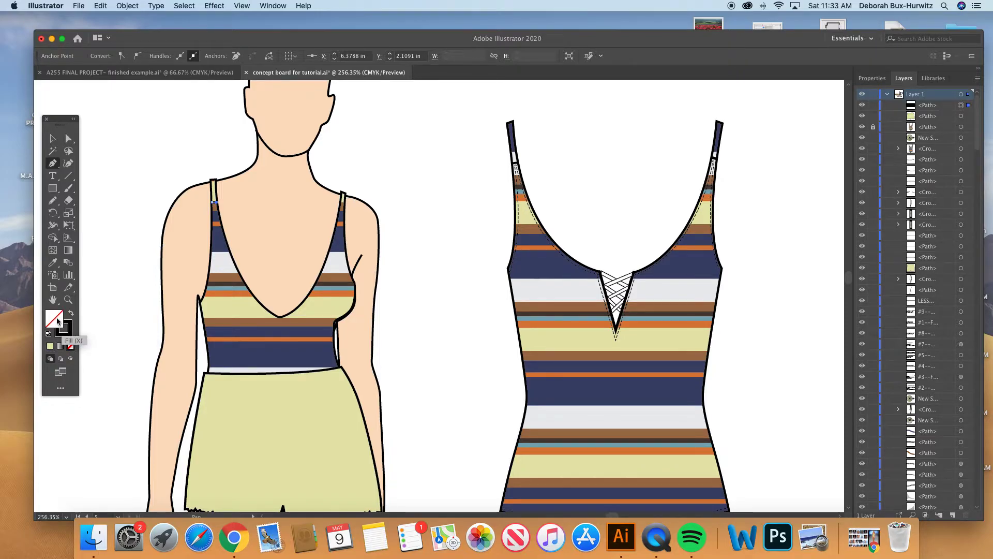
super+click(178, 140)
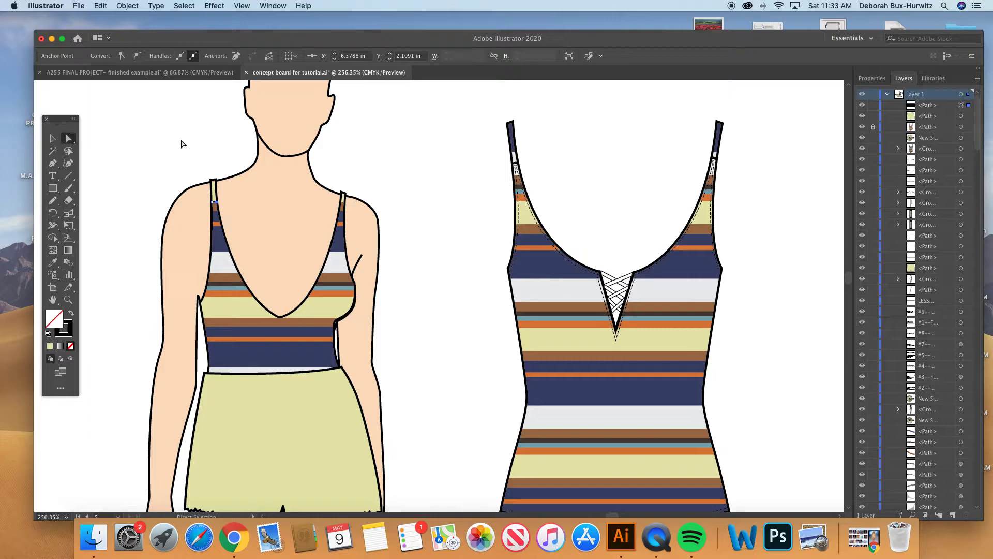
- Draw a matching short seam line across the figure's swimsuit strap on the viewer's right with the Pen tool
click(54, 163)
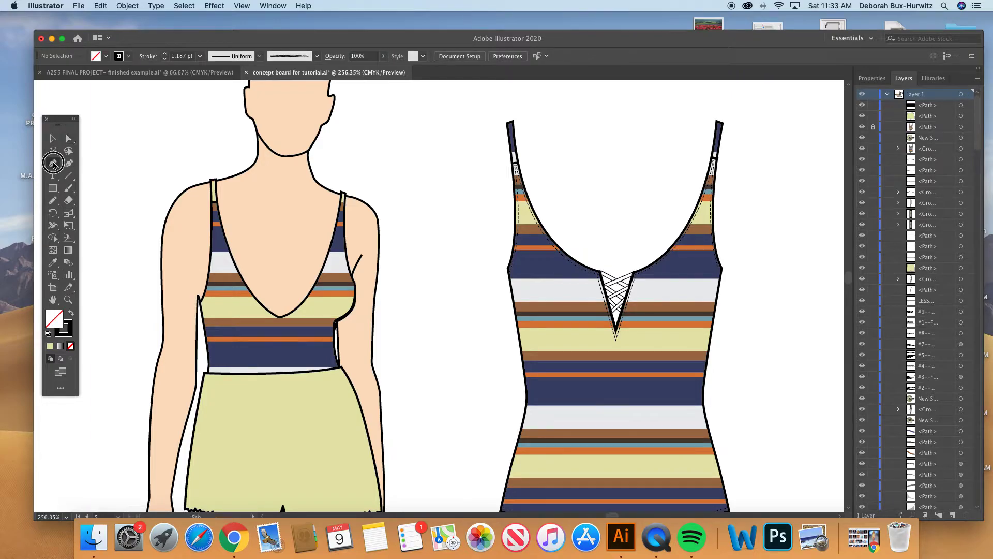
click(341, 210)
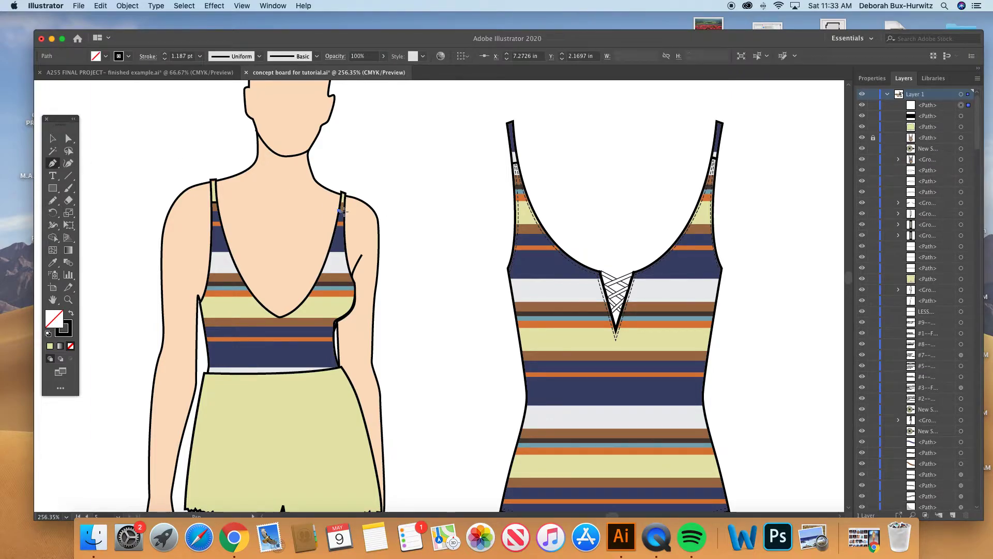
super+click(144, 138)
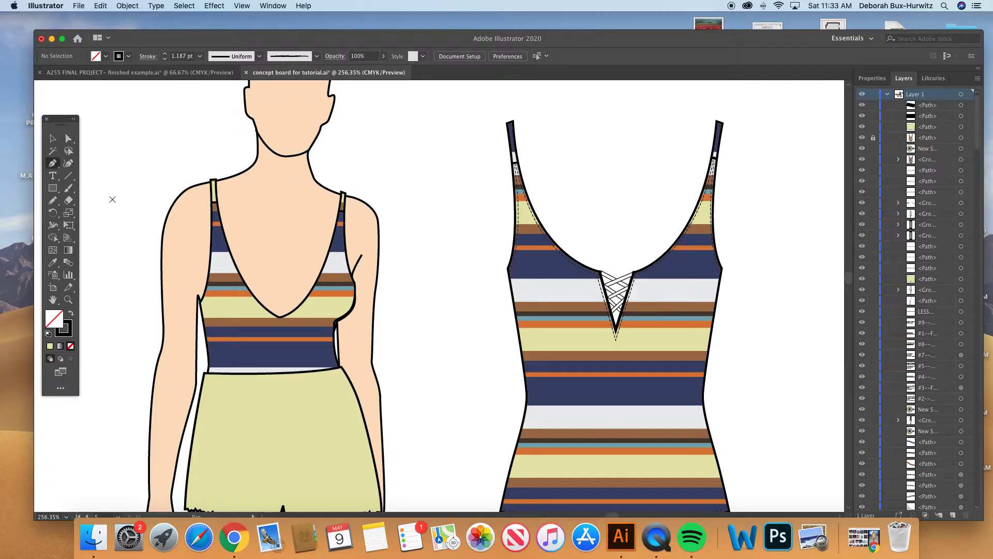
- Draw a curved line along the armhole on the viewer's left up to the strap seam, giving it the flat swimsuit's dashed stitch style
click(200, 307)
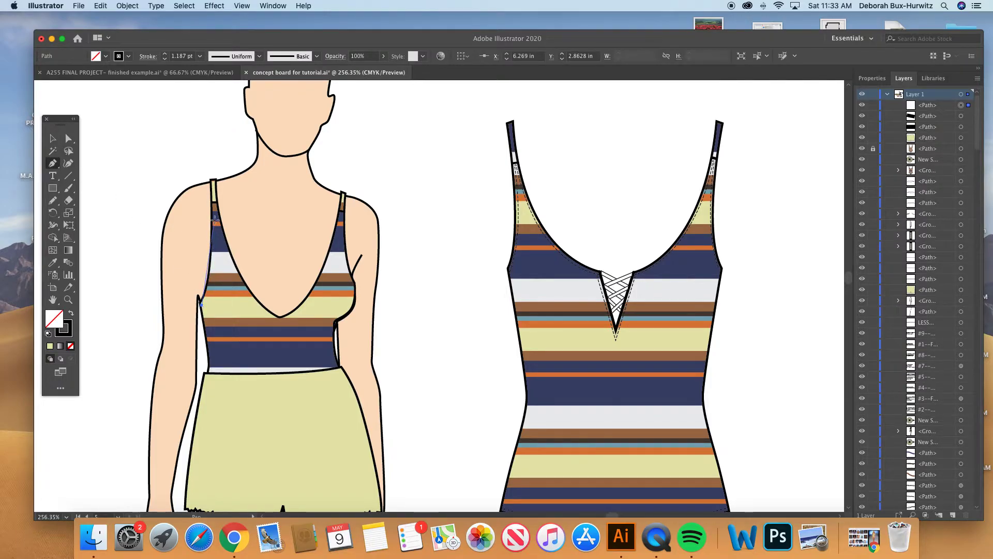
drag(214, 205, 211, 126)
click(52, 263)
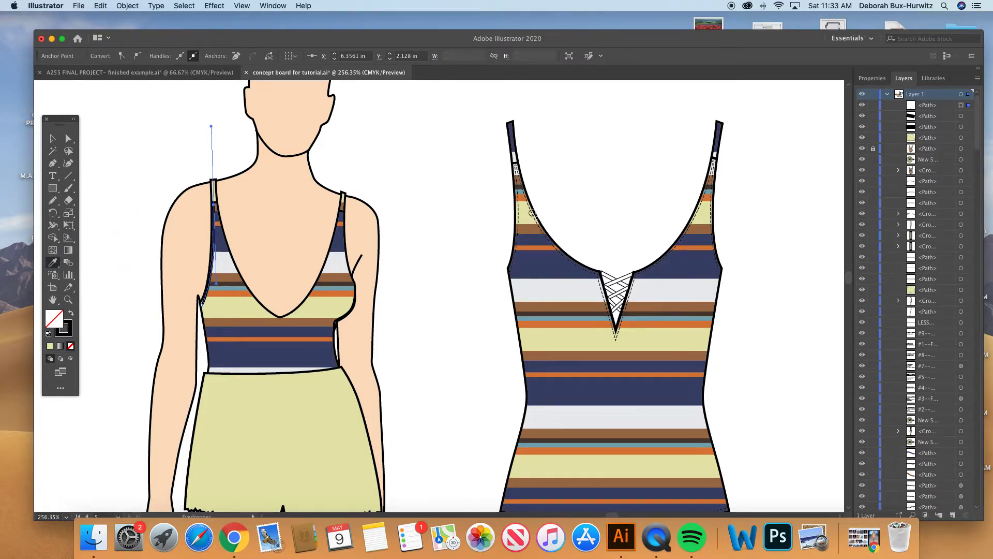
key(a)
click(161, 138)
- Draw a curved dashed stitch line along the neckline from the strap seam on the viewer's left to the bottom of the V
click(68, 299)
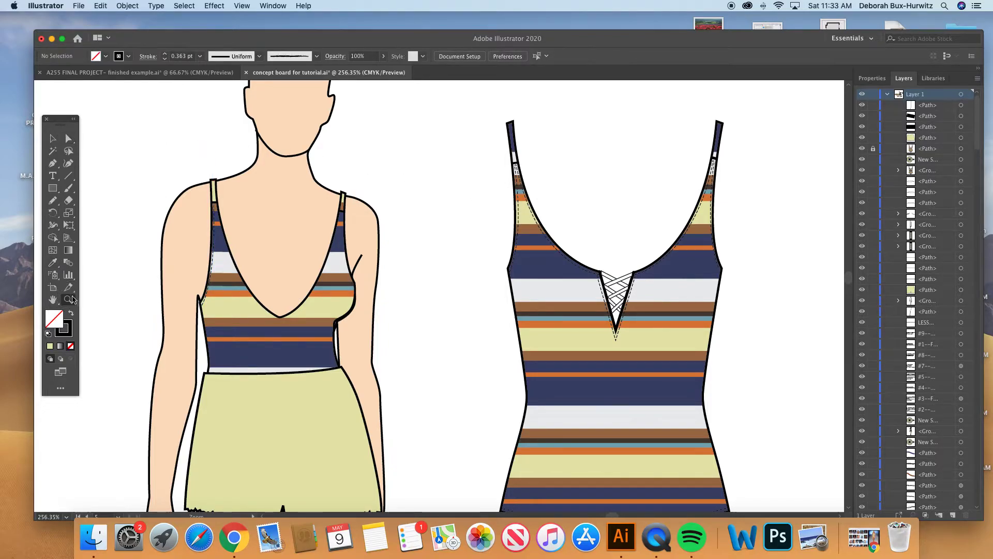
drag(173, 156, 688, 421)
scroll(402, 292, left, 5)
scroll(402, 292, up, 1)
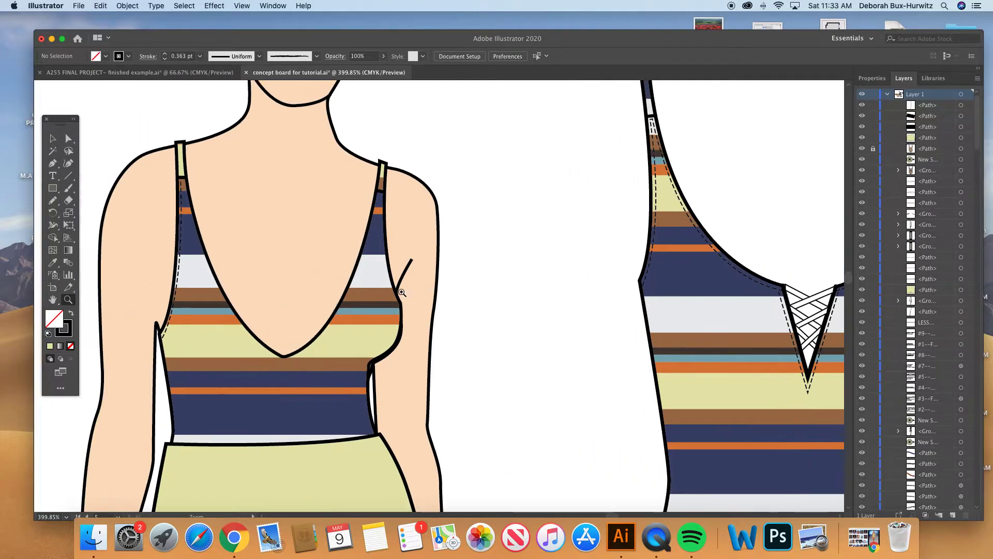
click(53, 162)
click(182, 179)
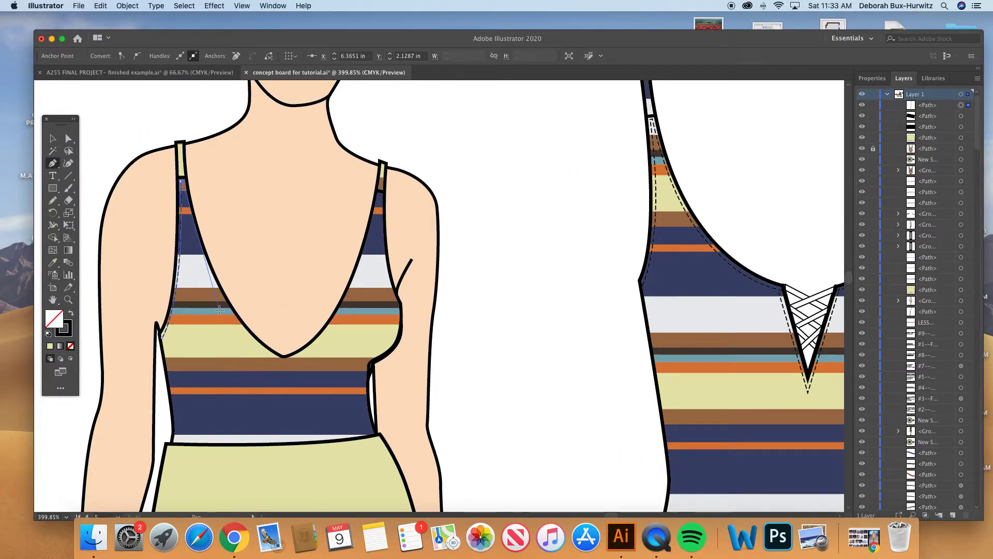
drag(280, 358, 351, 384)
key(a)
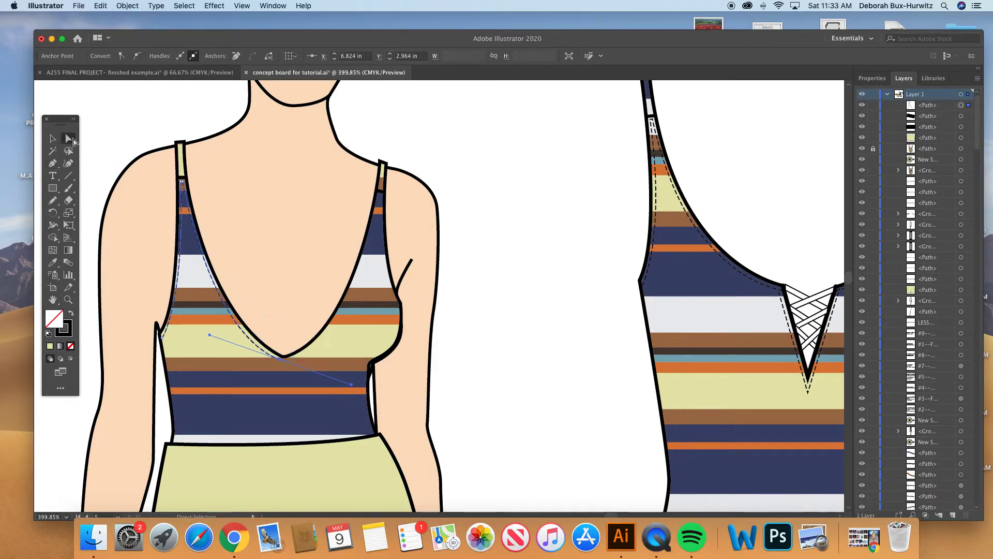
click(155, 127)
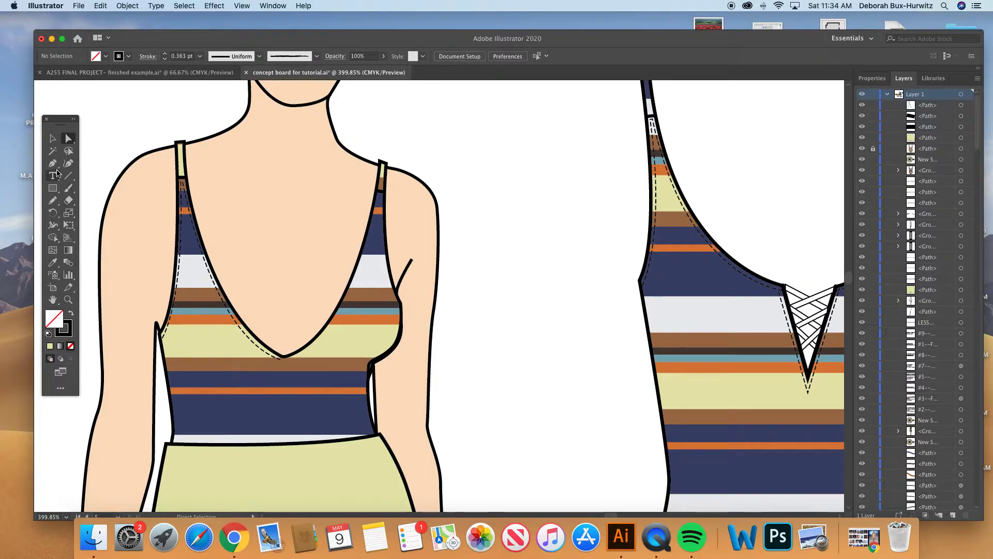
- Draw the other half of the dashed neckline stitching from the V's bottom to the opposite strap seam and adjust its curve to follow the neckline
click(52, 163)
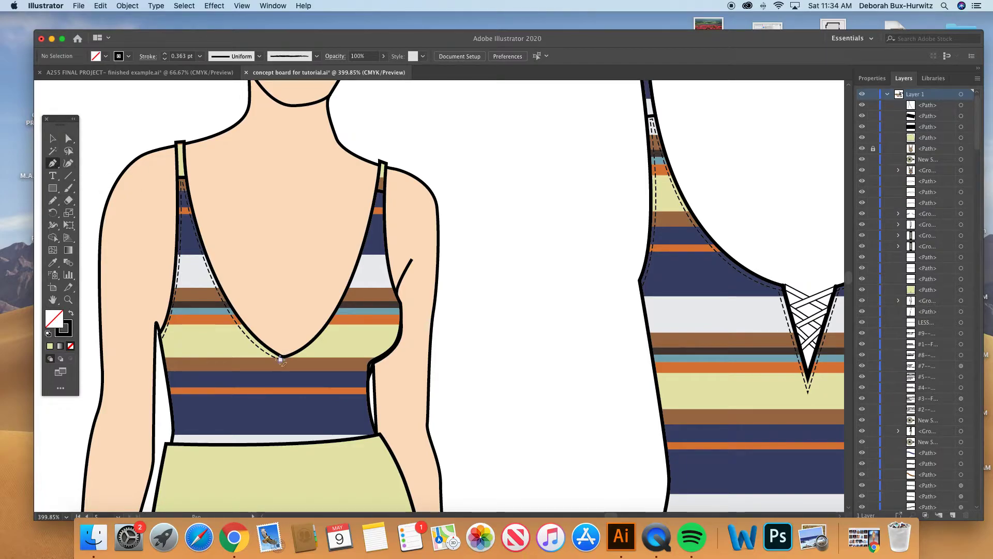
click(282, 358)
drag(311, 351, 394, 149)
click(68, 138)
drag(364, 242, 360, 306)
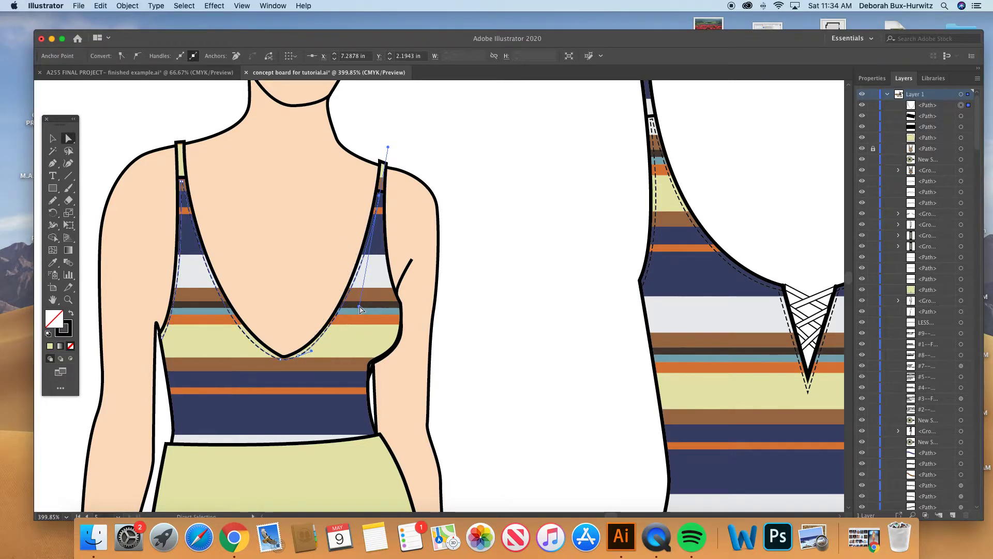
click(117, 129)
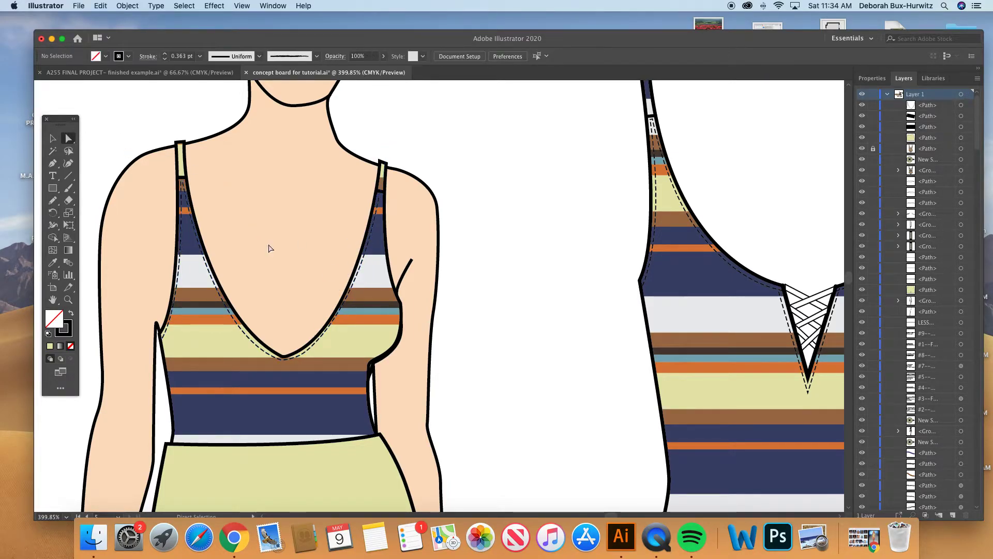
scroll(289, 336, right, 3)
scroll(288, 336, down, 1)
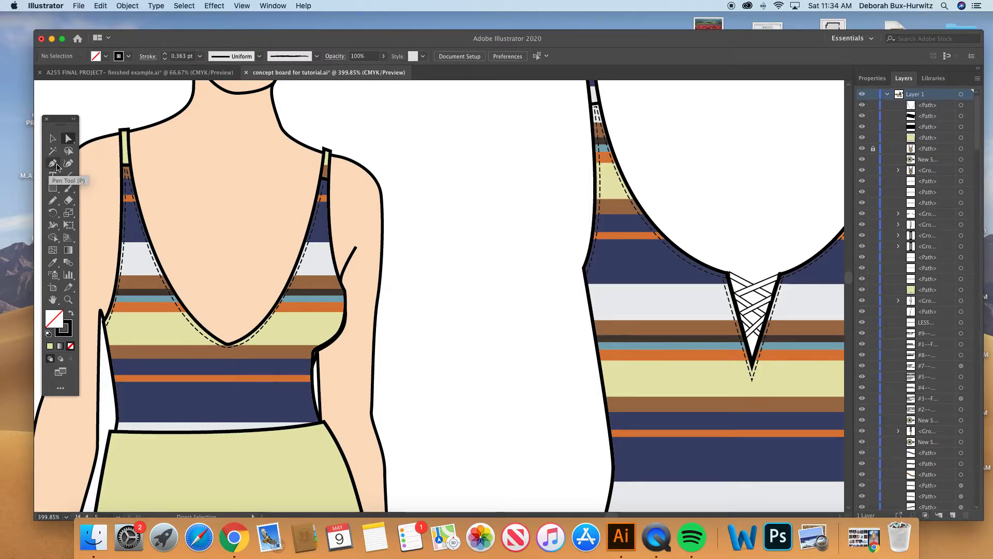
- Draw a slightly curved waistband seam line across the figure's shorts just below the waist edge with the Pen tool
click(54, 163)
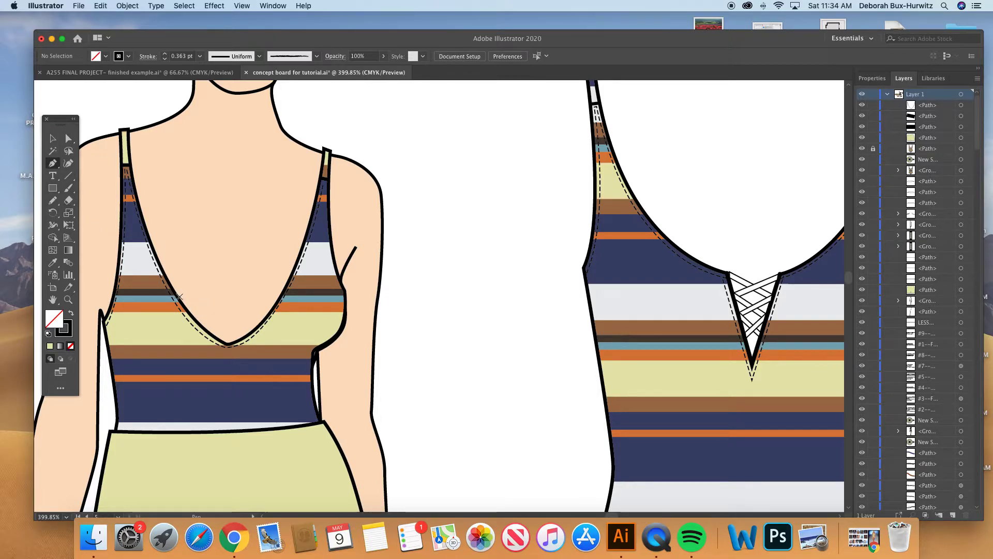
click(53, 136)
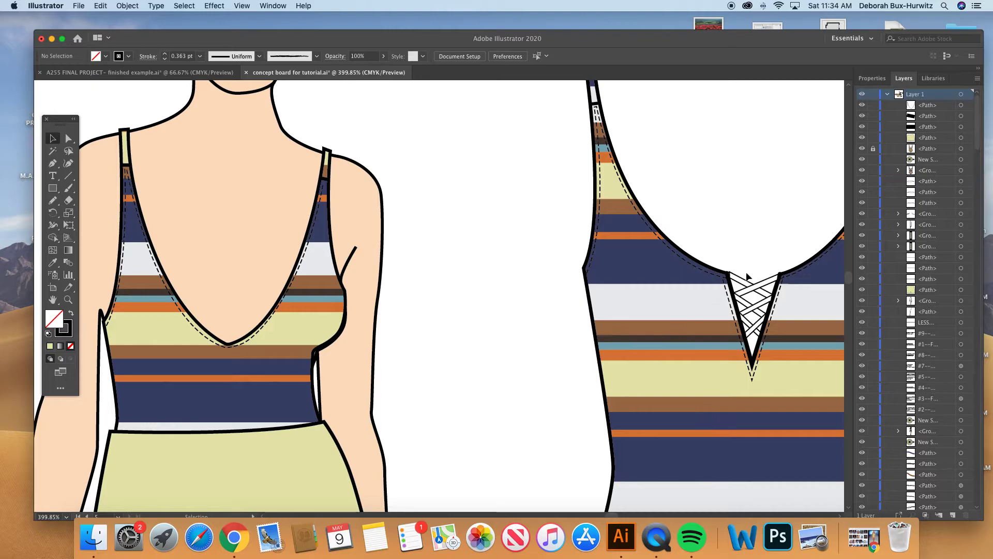
key(super+minus)
key(super+minus)
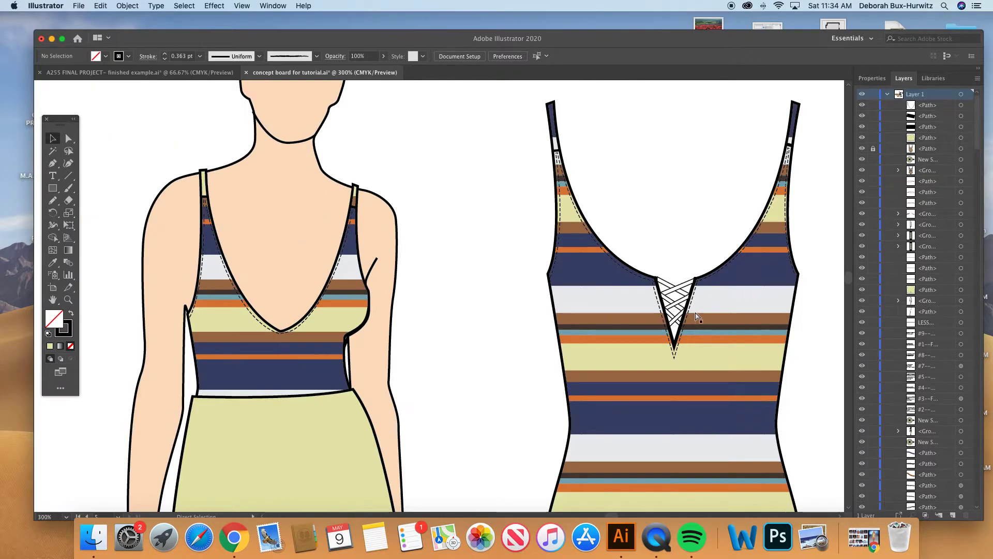
scroll(433, 318, down, 3)
scroll(433, 318, right, 2)
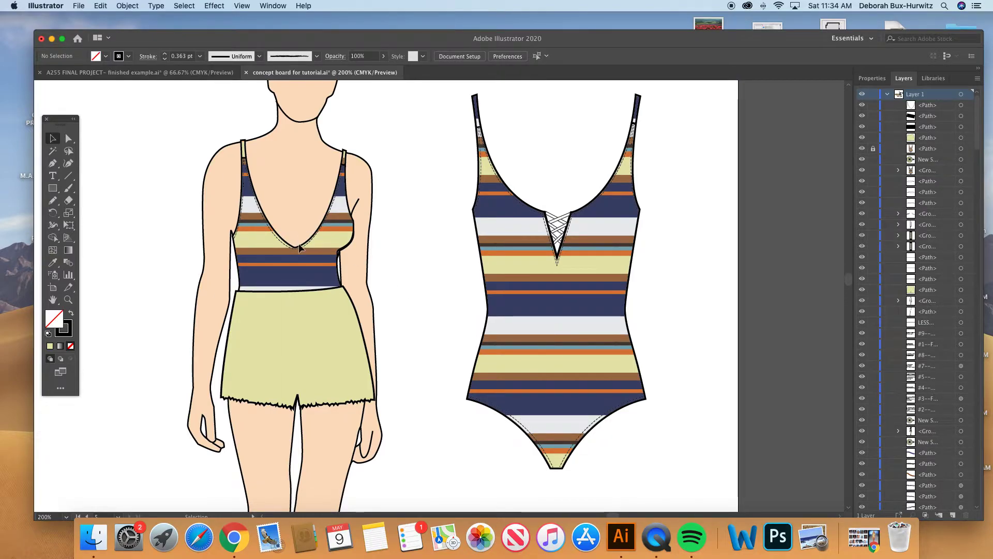
scroll(302, 338, down, 5)
scroll(302, 337, right, 2)
scroll(302, 339, down, 2)
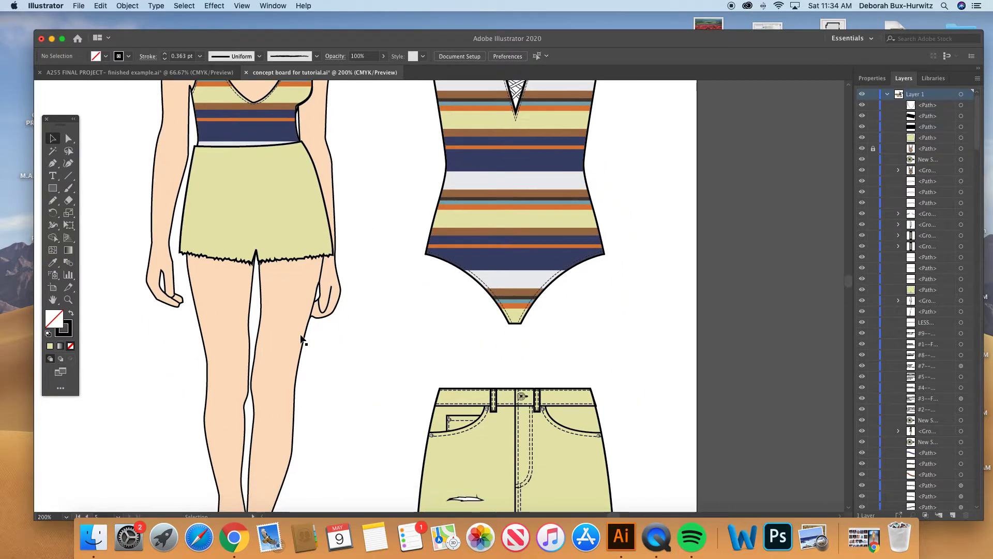
key(p)
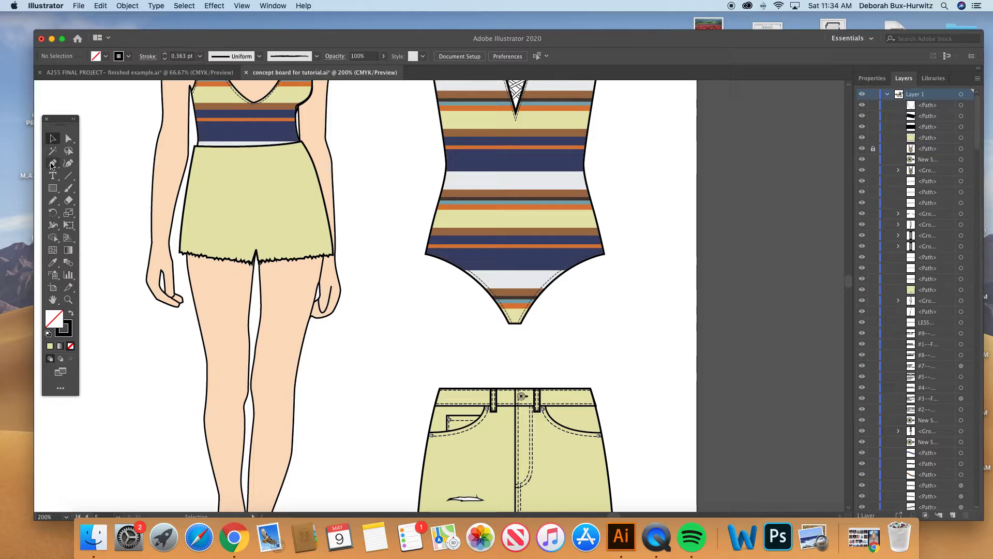
click(192, 156)
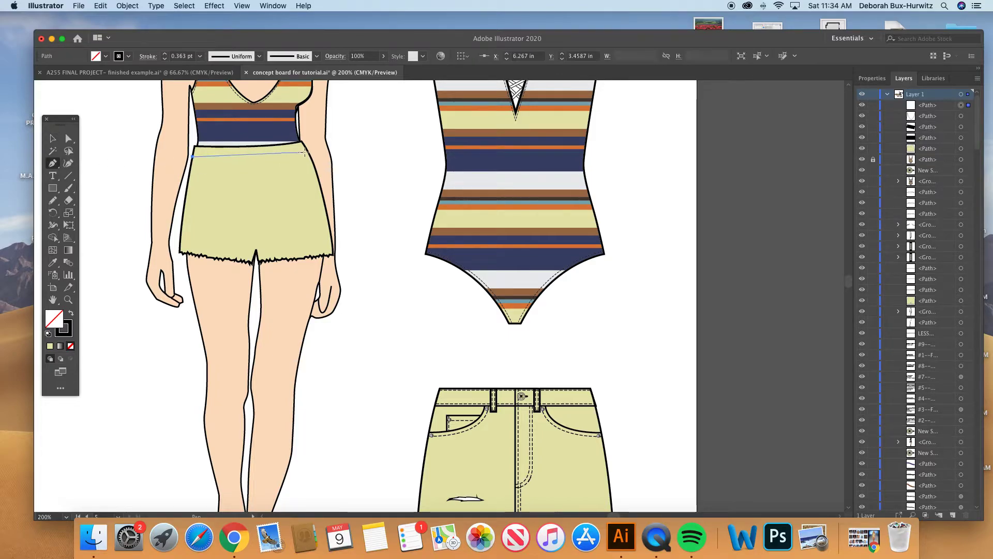
drag(307, 152, 386, 138)
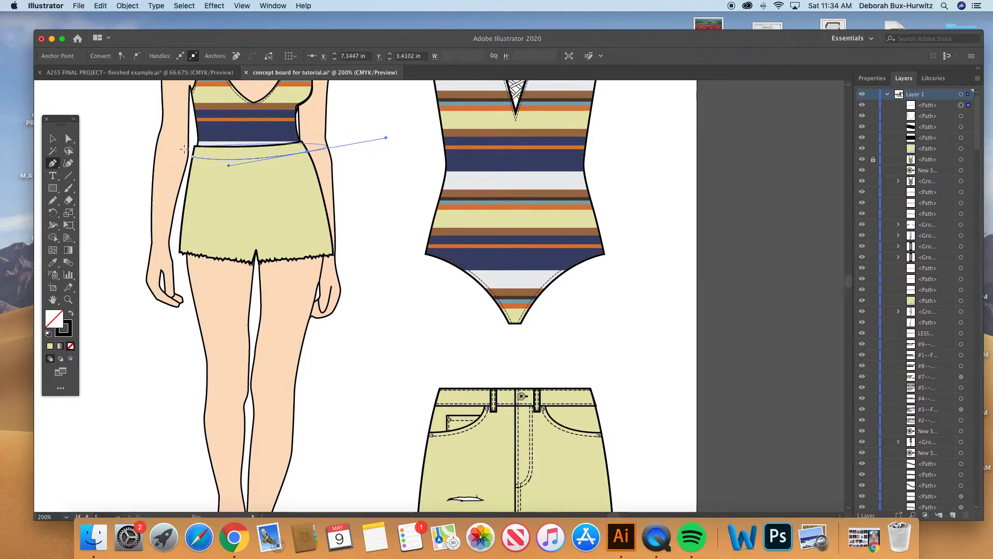
- Make the waistband seam a solid line by turning off its dashes and set its stroke weight to 1 pt
click(65, 327)
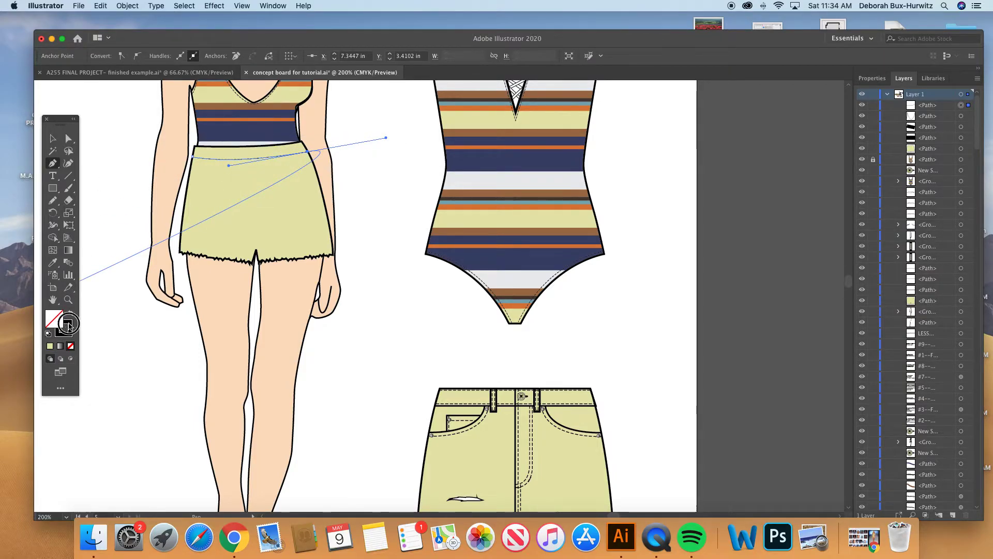
click(73, 140)
click(271, 6)
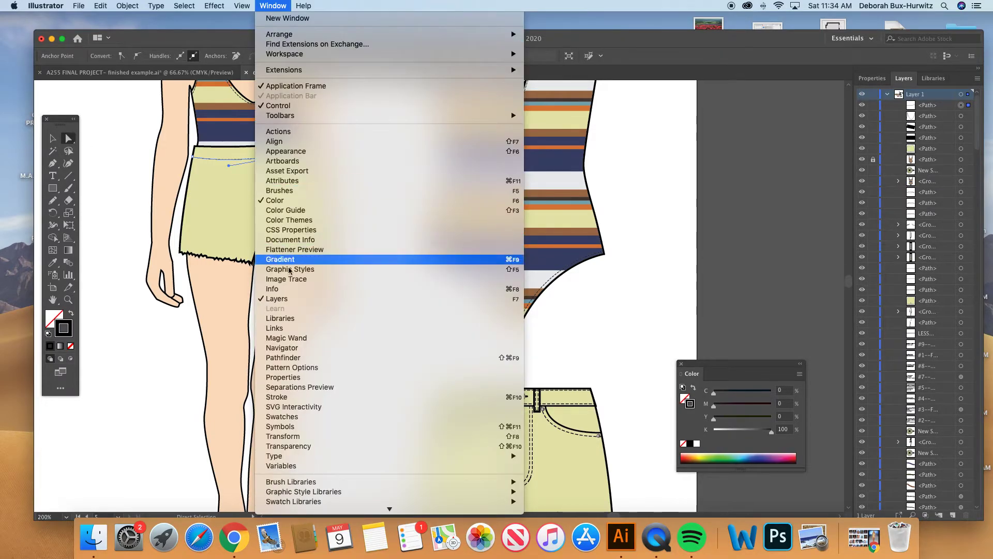
click(292, 396)
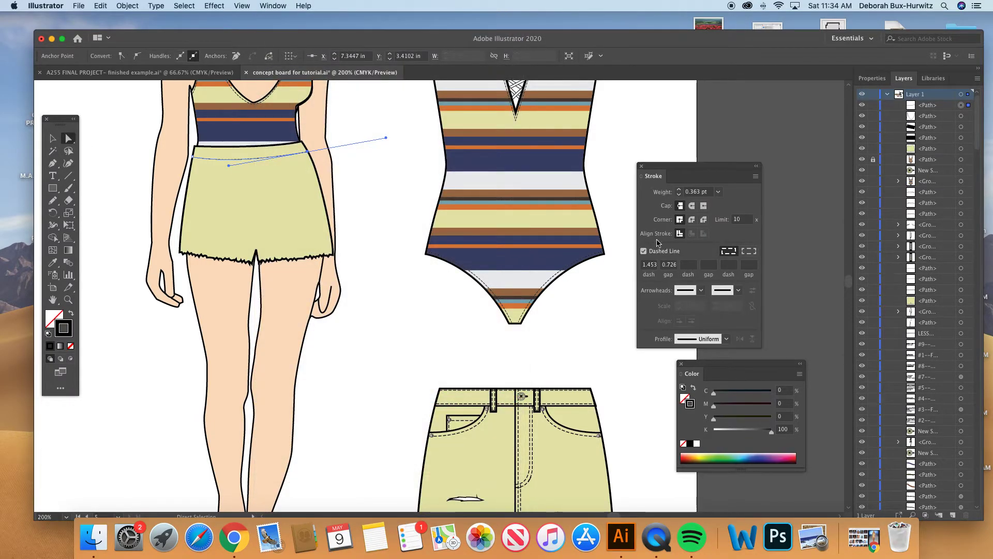
click(643, 252)
mouse_move(690, 166)
mouse_down()
mouse_move(606, 150)
mouse_move(571, 156)
mouse_up()
scroll(362, 165, up, 3)
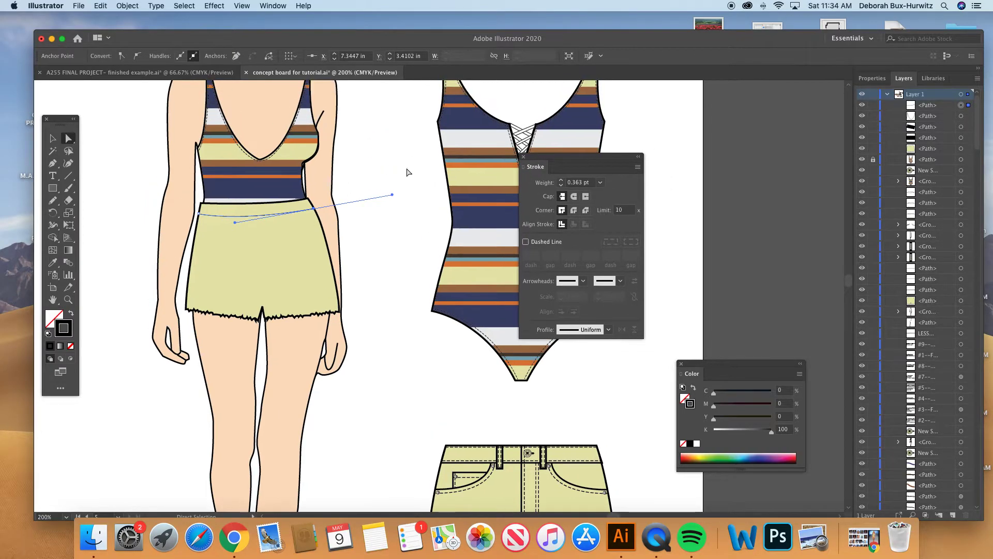
click(600, 182)
click(612, 227)
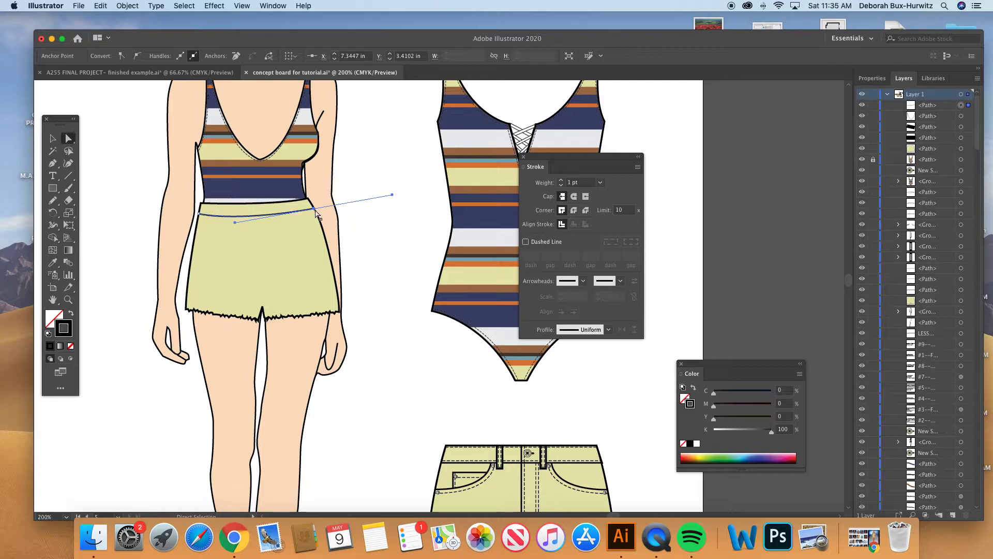
drag(315, 209, 316, 210)
click(381, 181)
scroll(274, 157, up, 2)
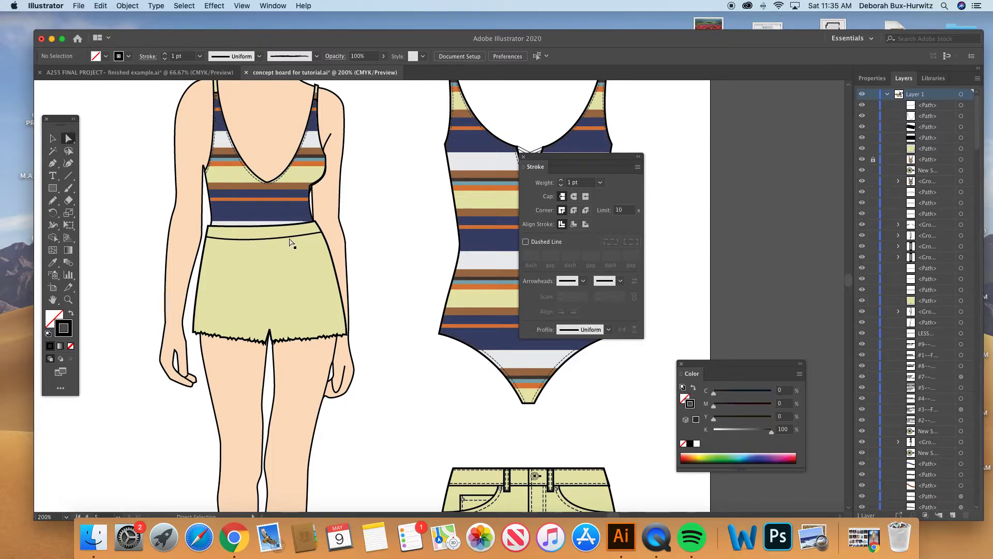
- Draw a straight center front seam line on the figure's shorts from the waistband seam down to the crotch point
scroll(292, 240, down, 5)
scroll(292, 241, right, 3)
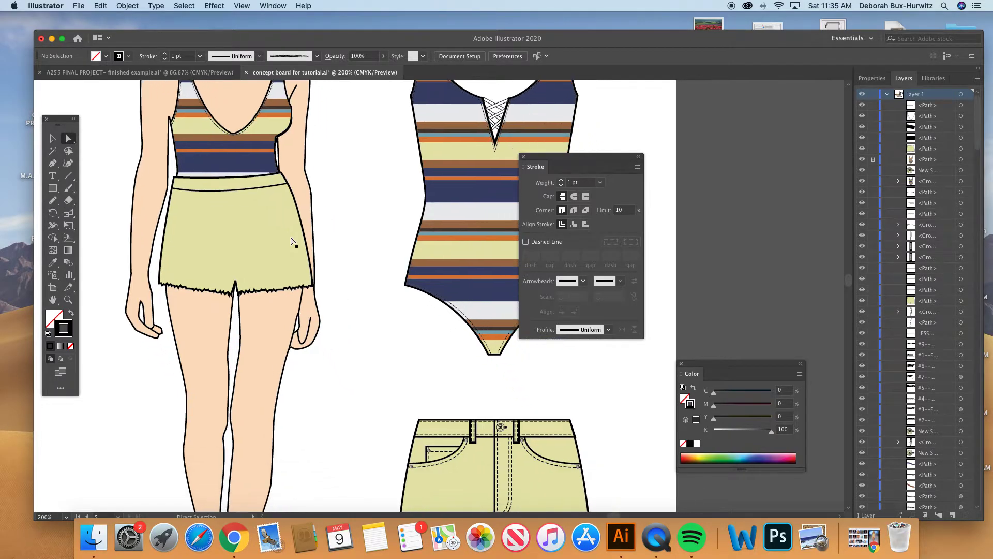
scroll(255, 215, down, 5)
scroll(255, 215, right, 3)
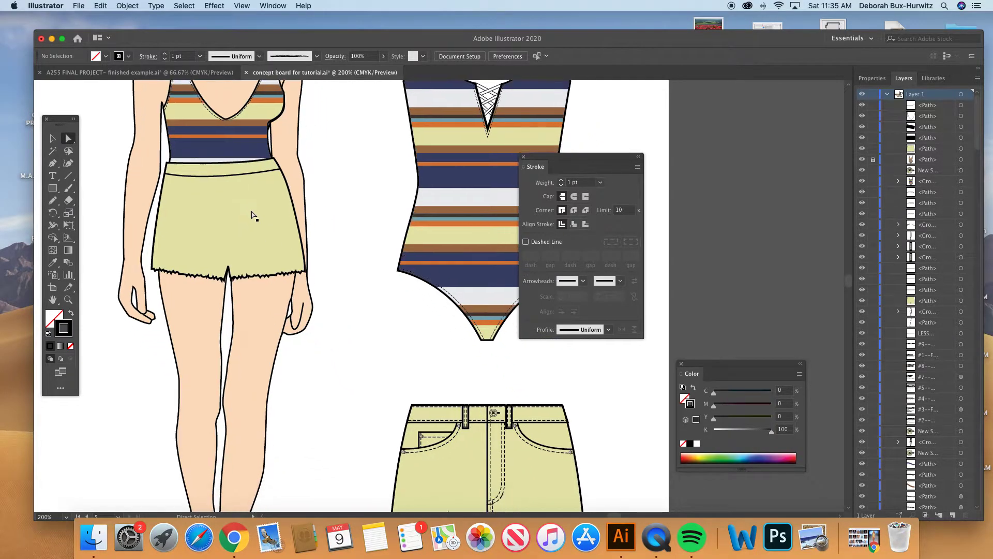
click(52, 163)
click(186, 125)
click(193, 214)
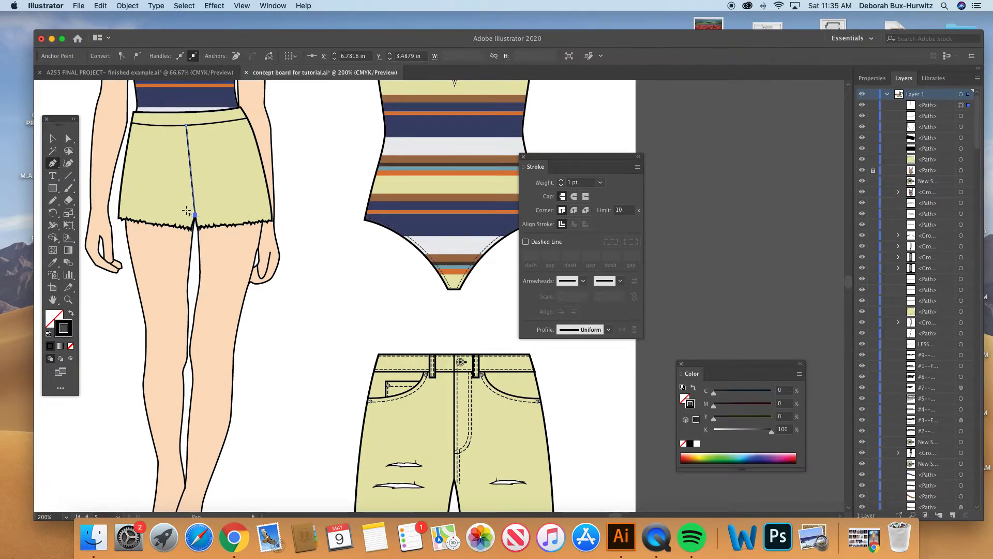
click(69, 138)
click(329, 130)
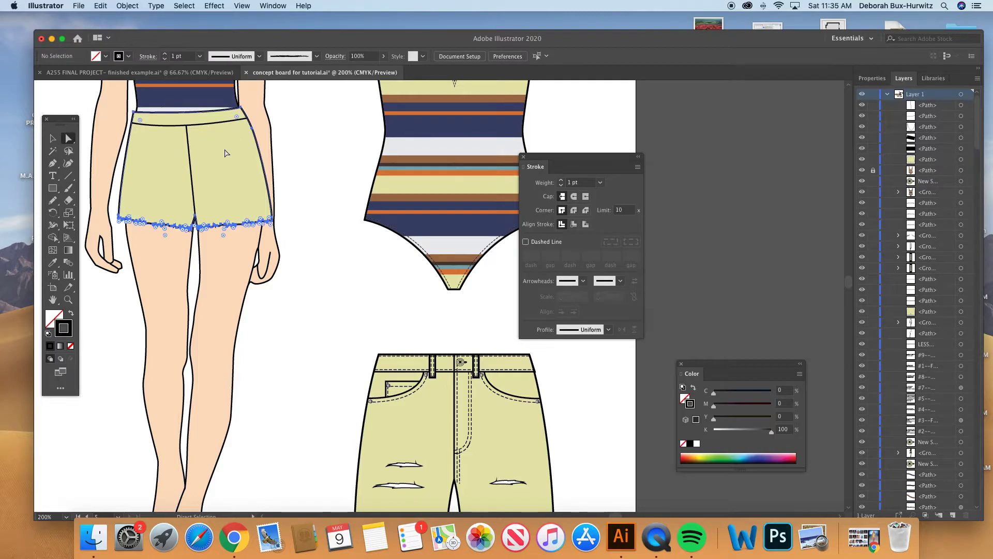
- Examine the flat shorts' button, pockets and rips and compare them with the shorts on the figure
click(225, 153)
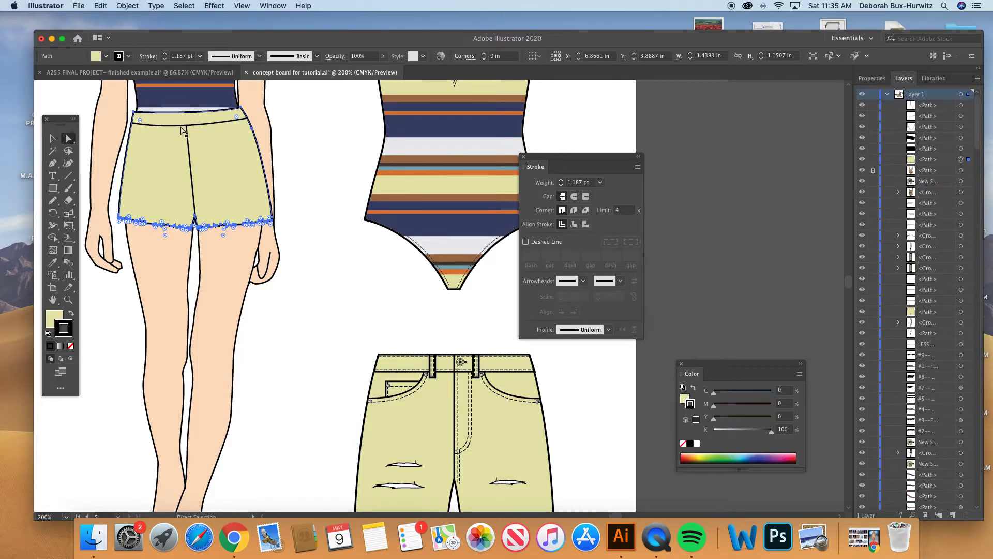
click(320, 239)
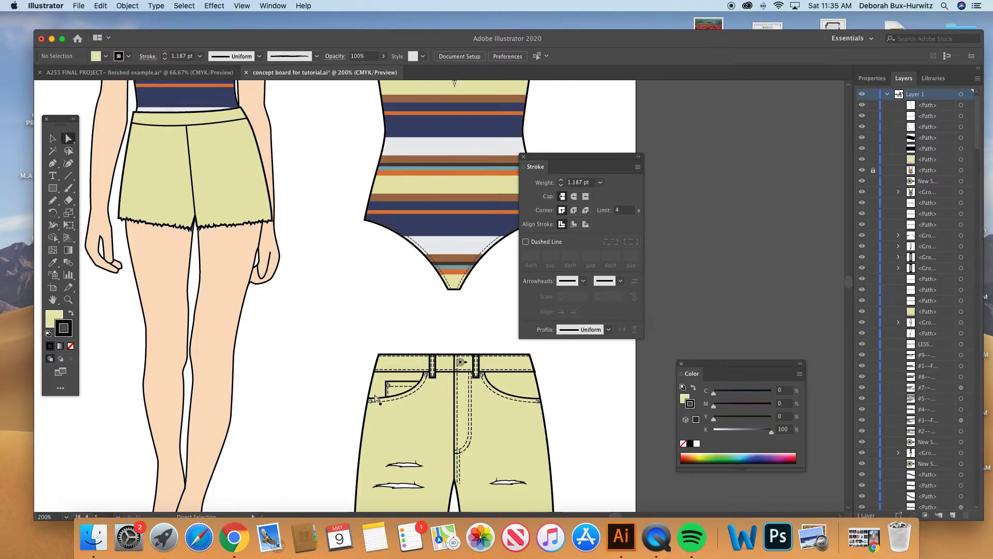
scroll(382, 399, right, 4)
scroll(382, 400, down, 1)
click(54, 139)
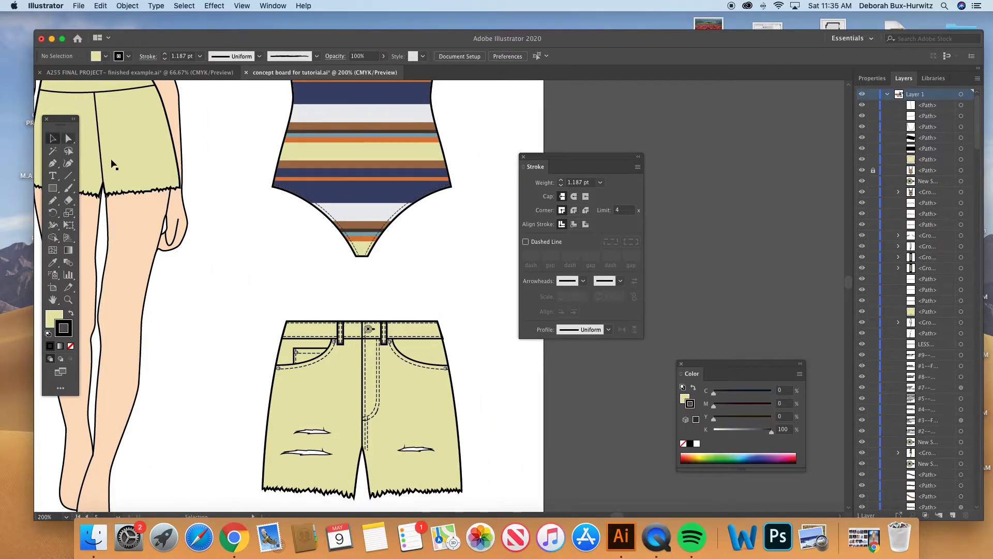
click(368, 327)
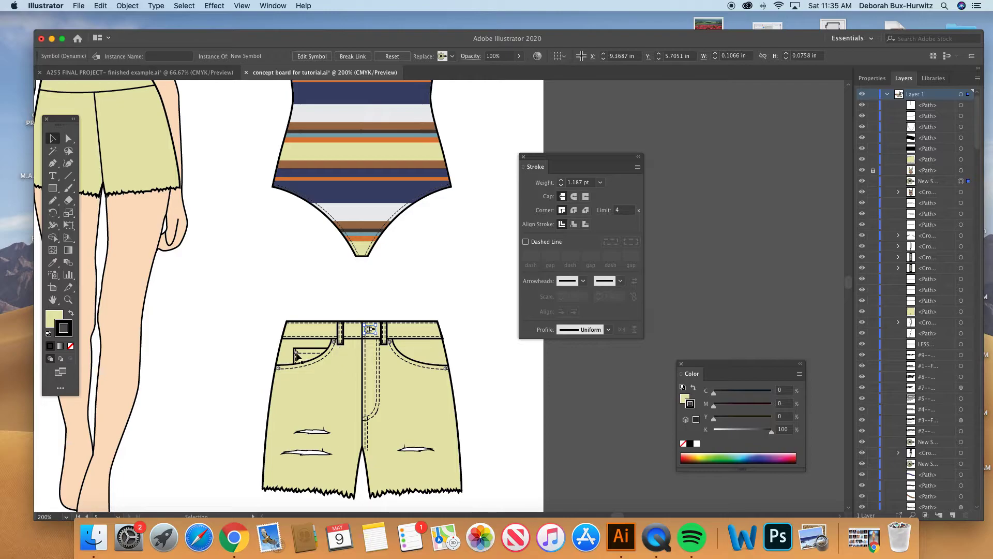
scroll(232, 208, up, 5)
scroll(232, 208, left, 5)
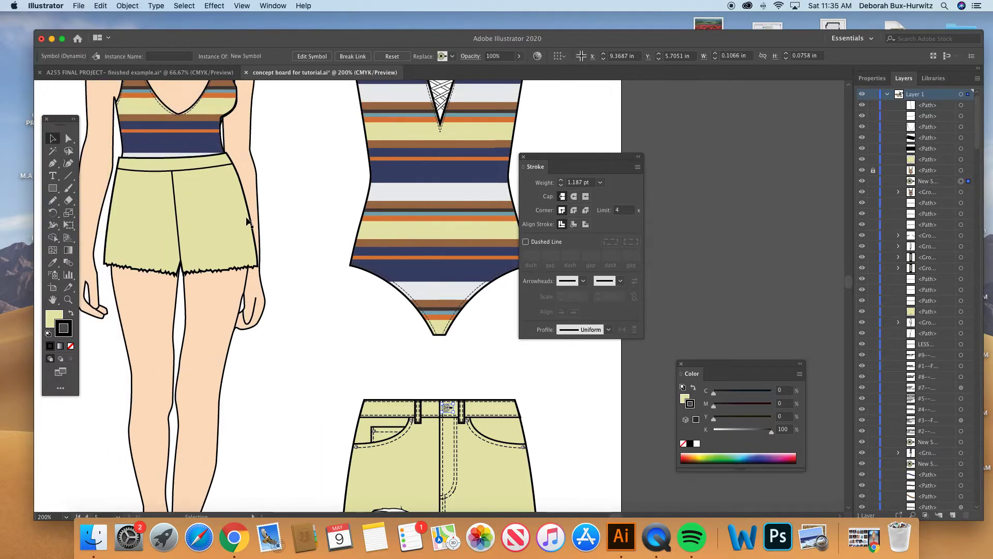
scroll(402, 436, down, 5)
scroll(402, 436, right, 3)
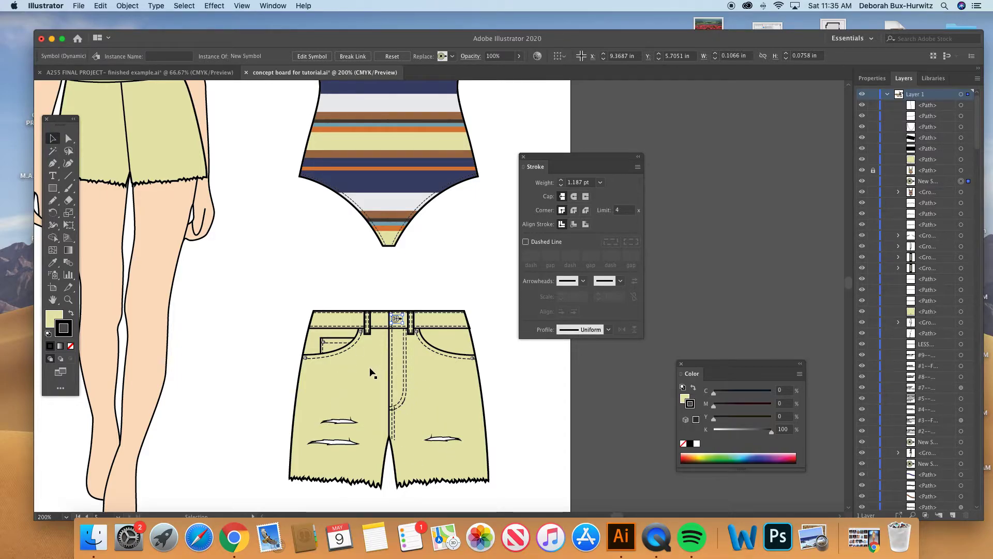
click(349, 421)
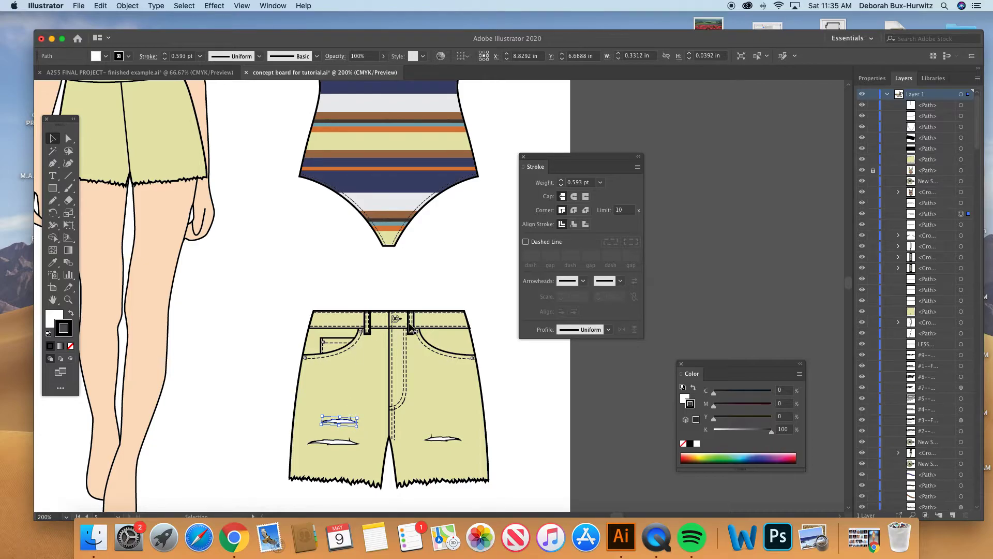
scroll(344, 322, up, 1)
scroll(344, 321, left, 1)
scroll(343, 321, up, 5)
scroll(343, 322, left, 4)
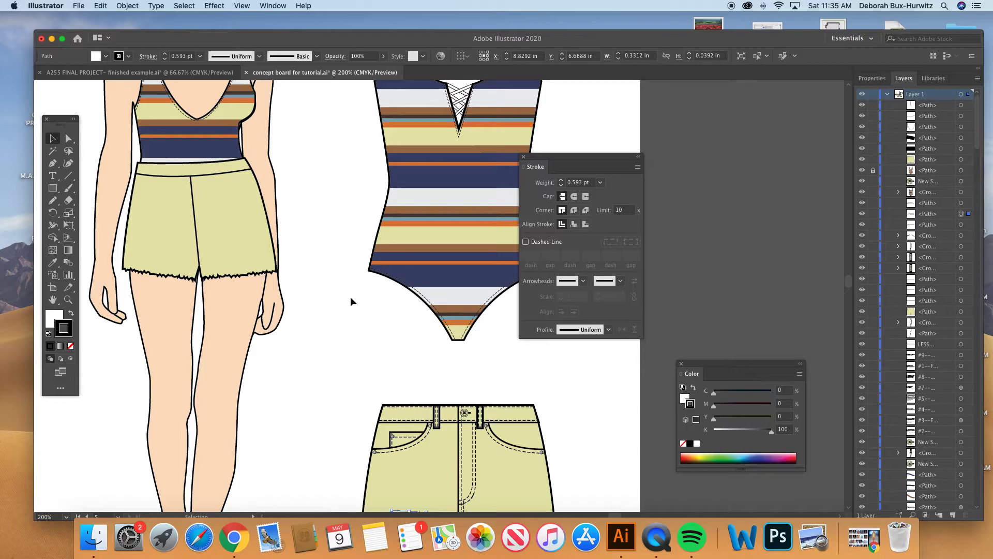
scroll(349, 294, up, 4)
scroll(348, 293, left, 2)
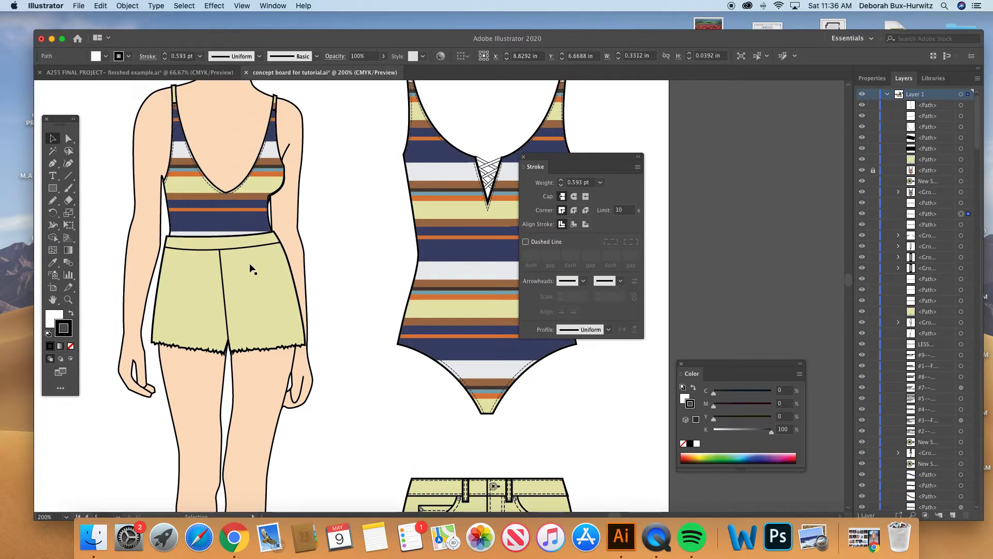
- Examine the dressed sample figure beside the written instructions, zooming in on its neckline lacing and shorts details
key(super+1)
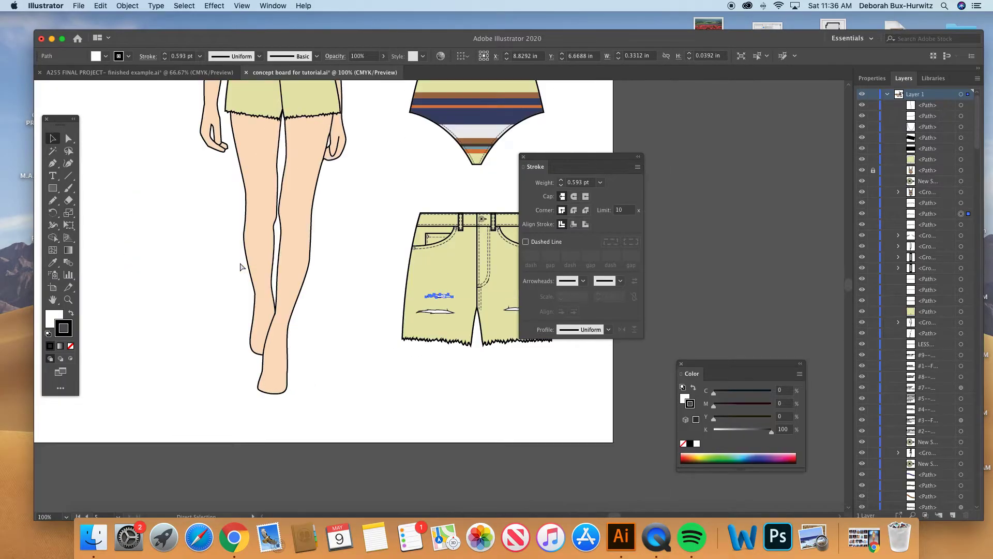
scroll(360, 170, up, 5)
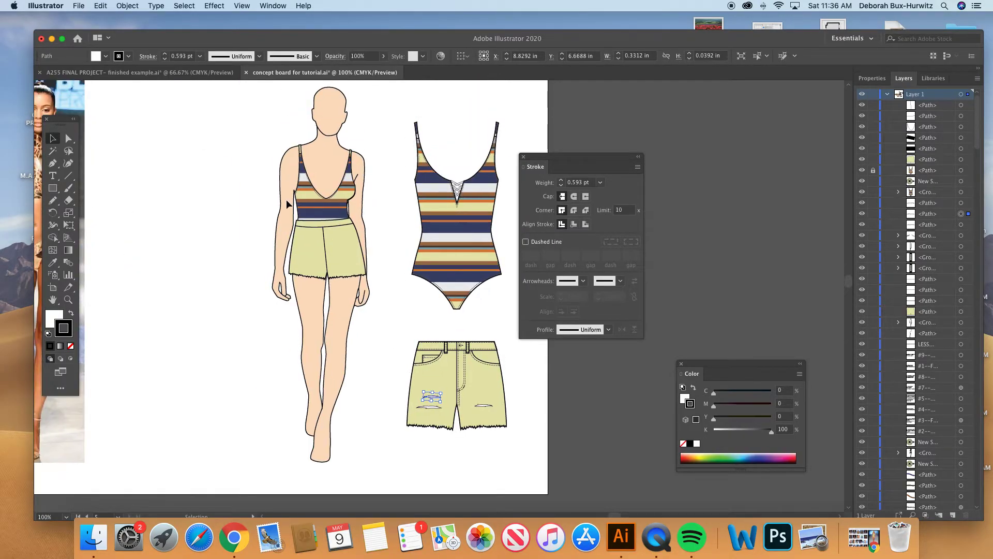
scroll(287, 199, left, 3)
scroll(355, 194, left, 10)
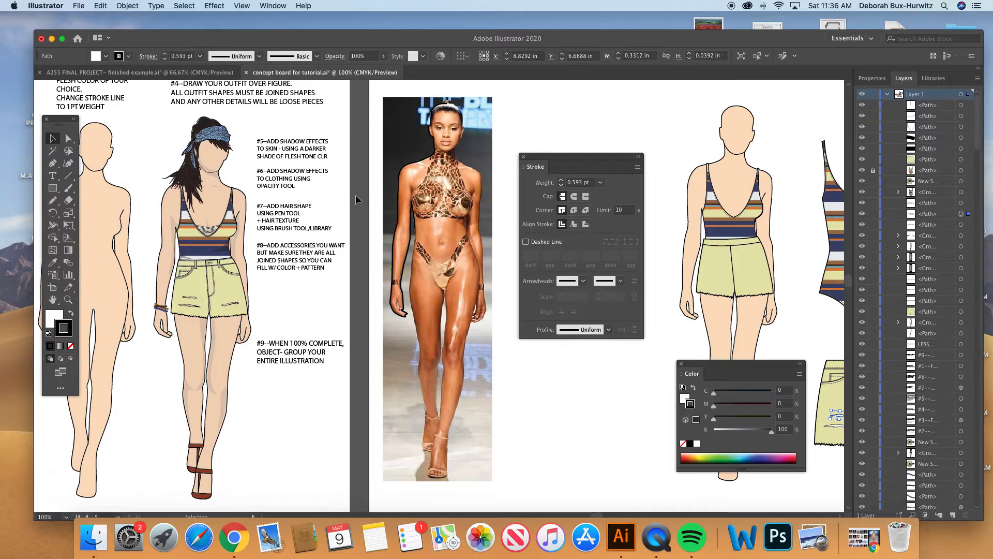
click(68, 299)
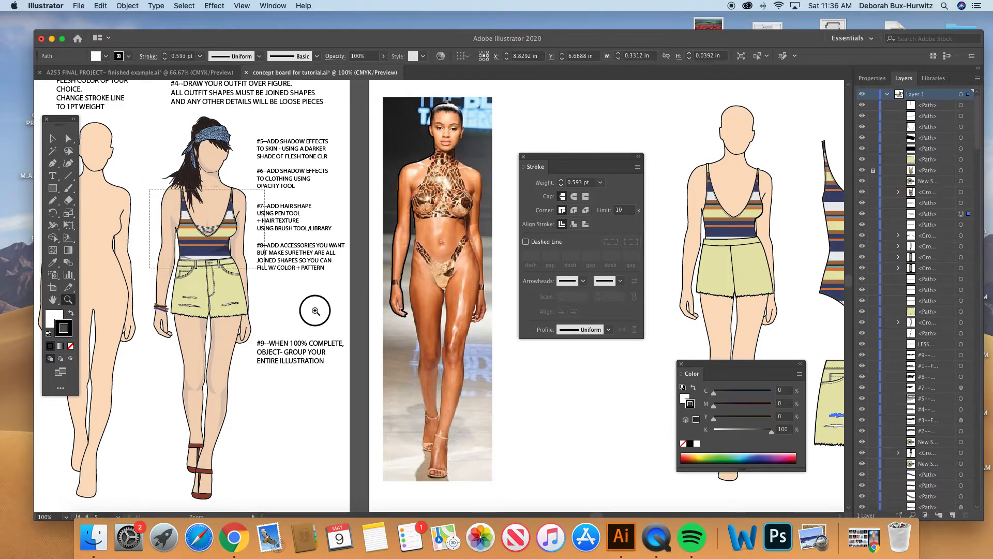
drag(283, 284, 352, 344)
click(52, 138)
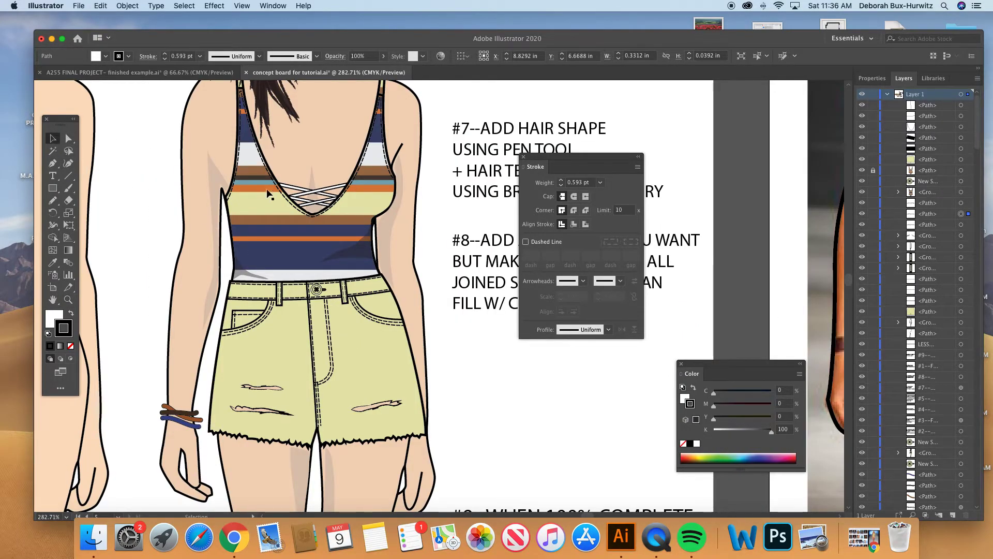
click(325, 193)
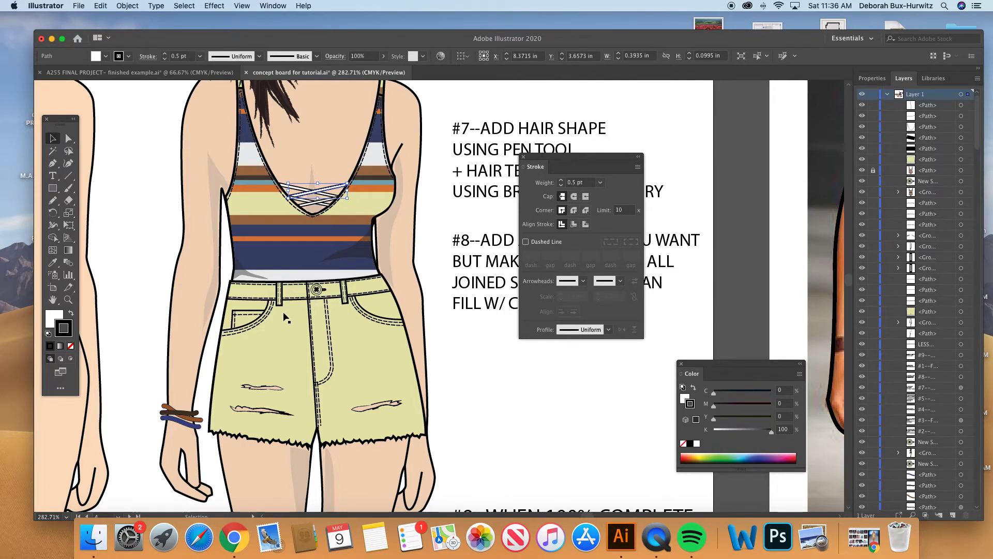
- Switch to the A255 FINAL PROJECT finished example and examine the dressed figure beside the striped swimsuit flat
click(187, 82)
scroll(155, 207, right, 5)
click(66, 300)
drag(176, 207, 373, 352)
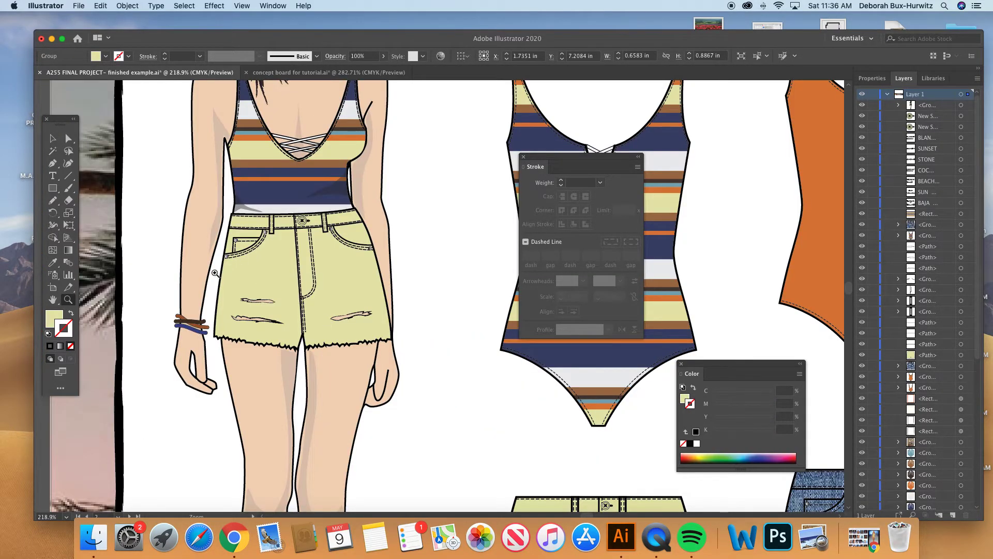
scroll(223, 270, up, 3)
click(52, 138)
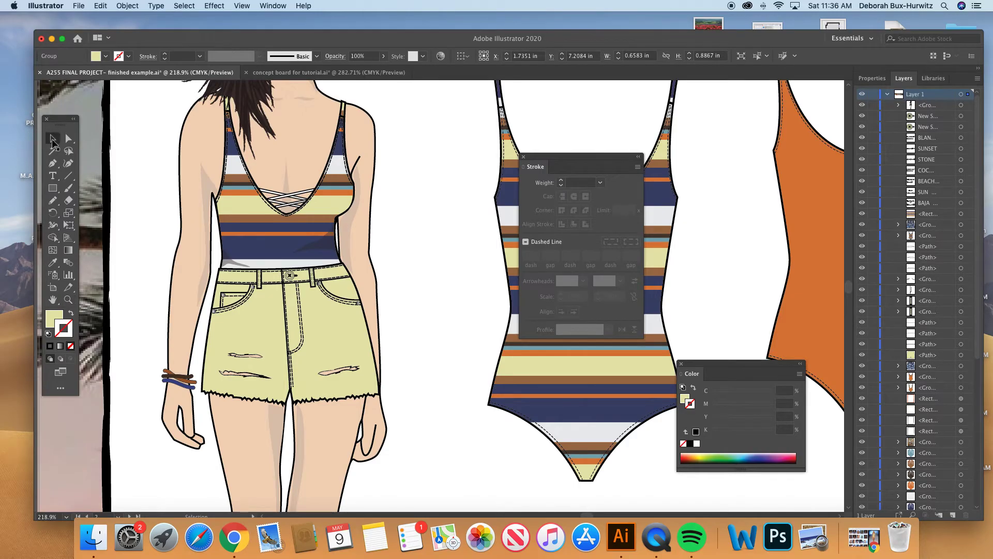
click(142, 126)
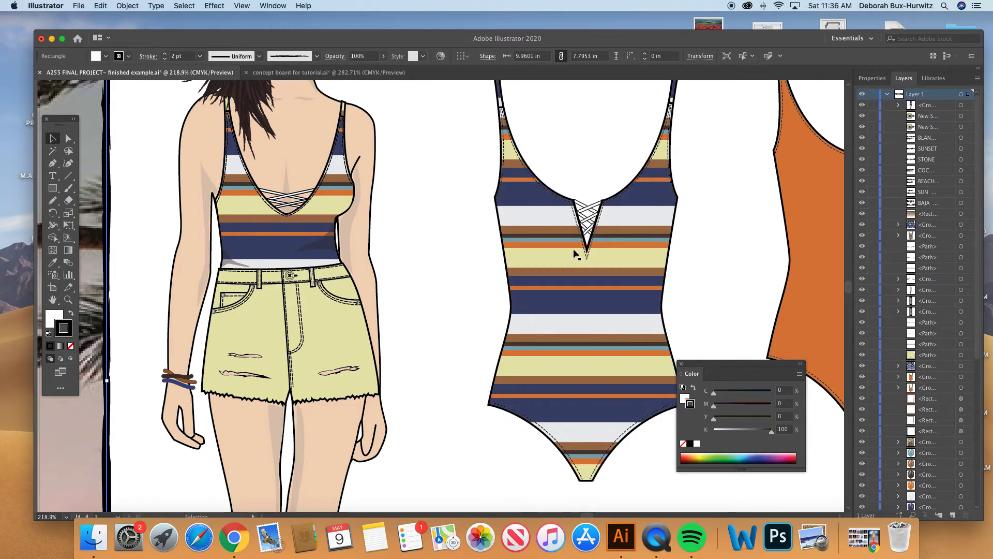
scroll(349, 339, up, 2)
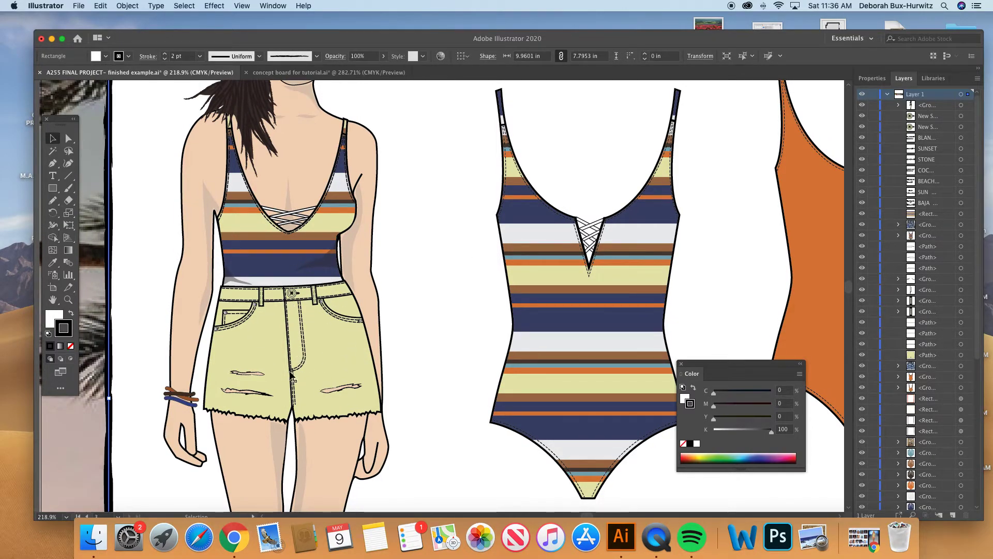
scroll(291, 385, up, 1)
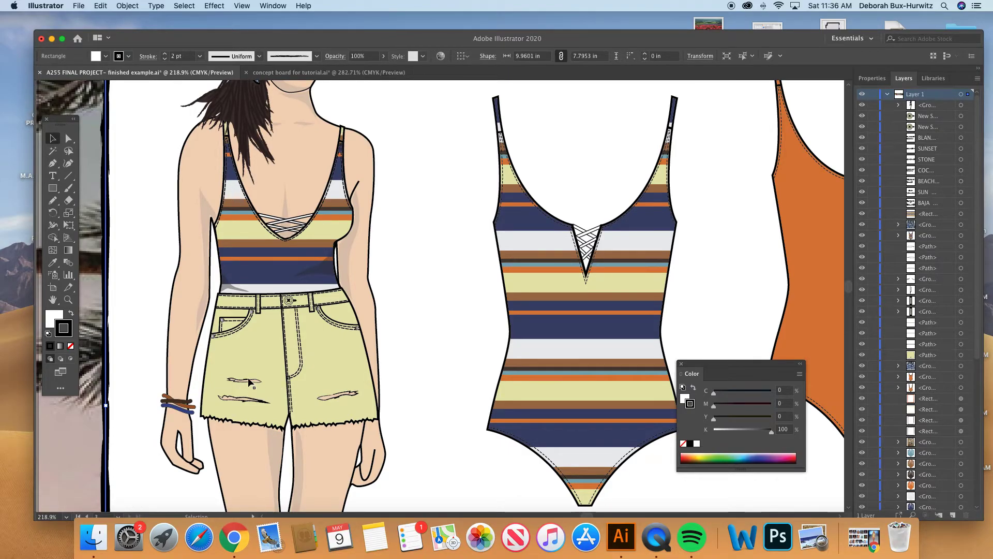
- Ungroup the dressed figure on the finished example board
click(68, 299)
drag(193, 263, 468, 483)
click(52, 139)
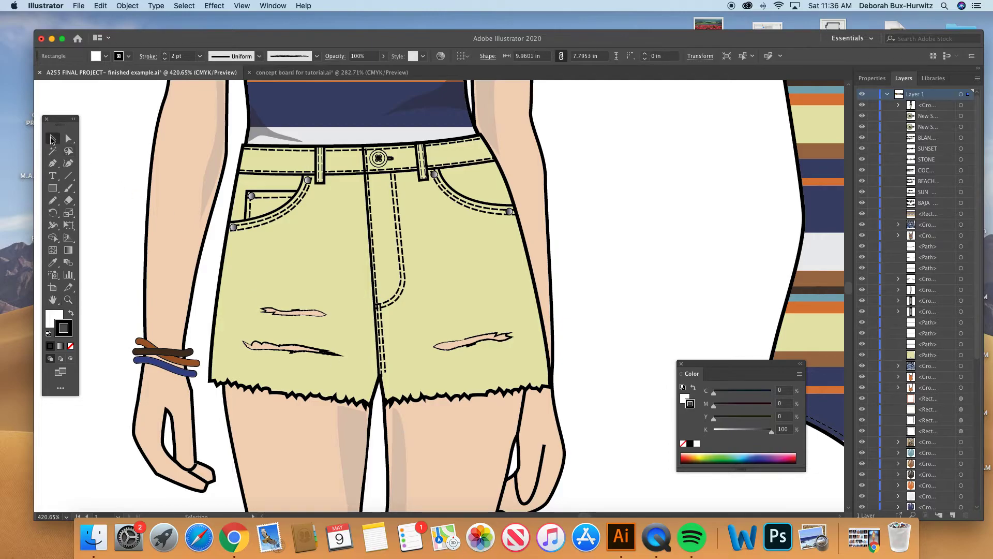
click(309, 315)
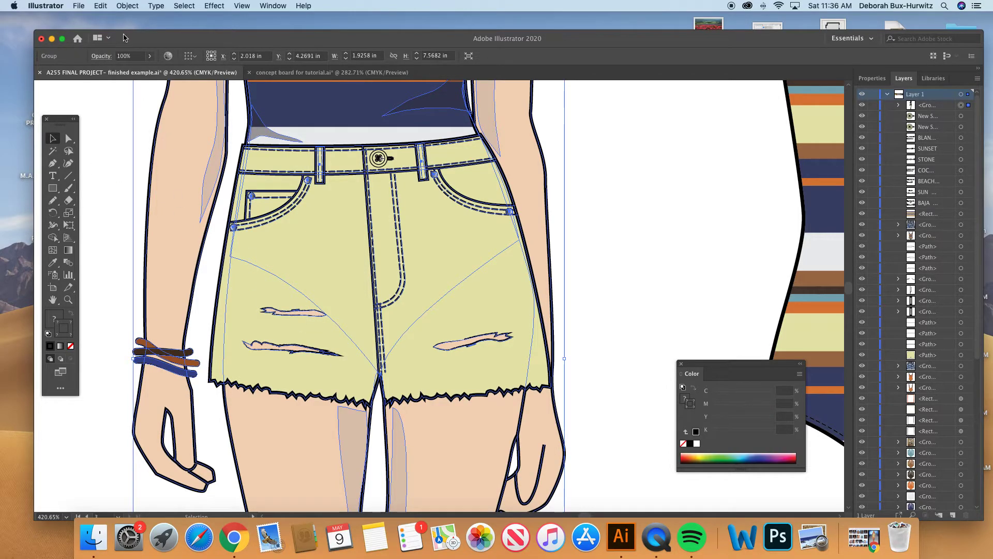
click(127, 6)
click(141, 65)
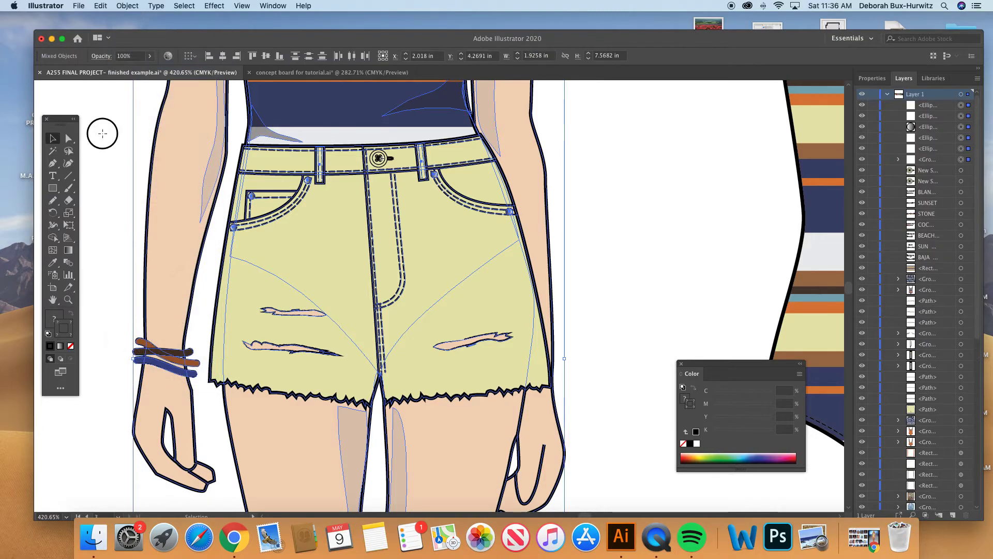
click(101, 133)
- Select the upper rip on the figure's shorts and inspect its fill color
click(68, 138)
click(292, 313)
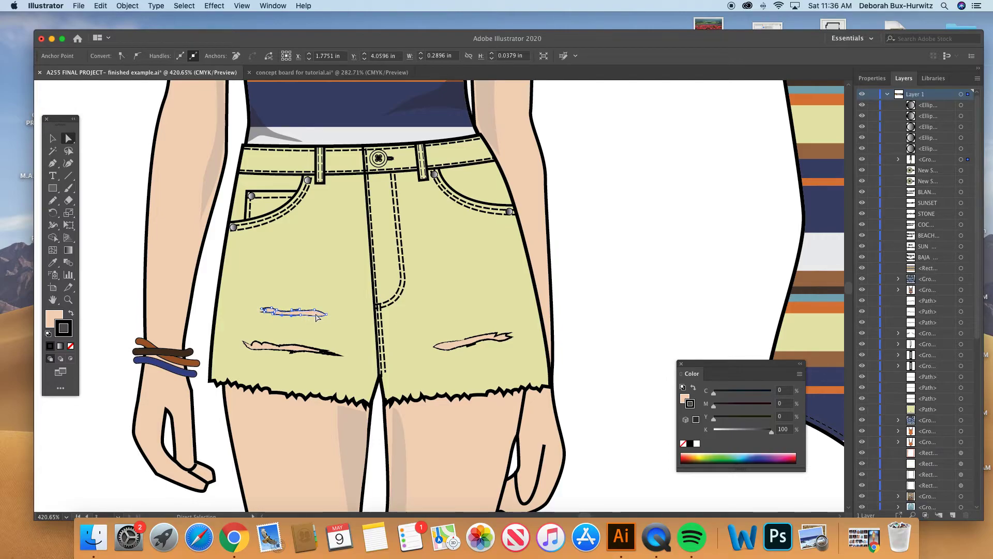
click(55, 318)
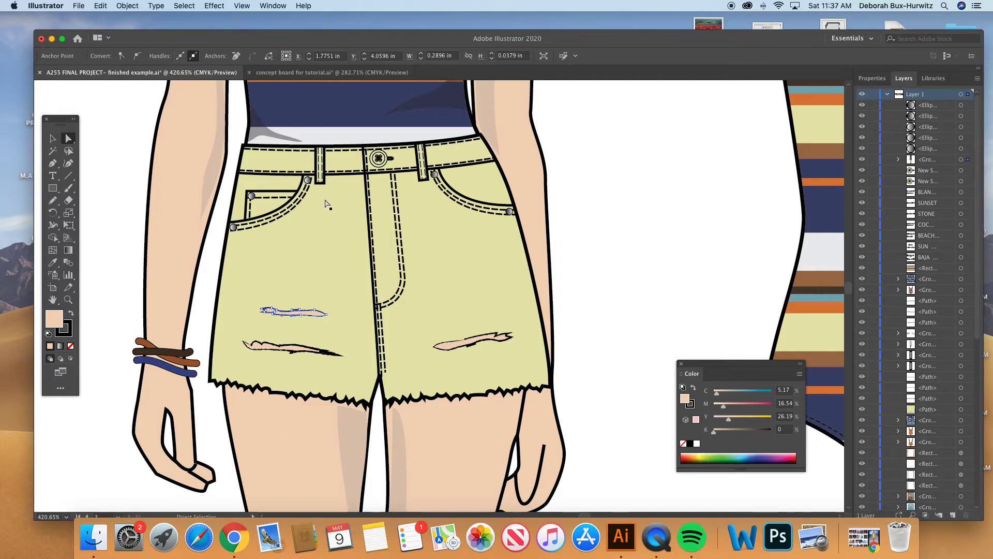
- Compare the rips on the flat yellow shorts with the figure's shorts, and look over the figure's swimsuit neckline and hair
key(super+minus)
key(super+minus)
key(super+minus)
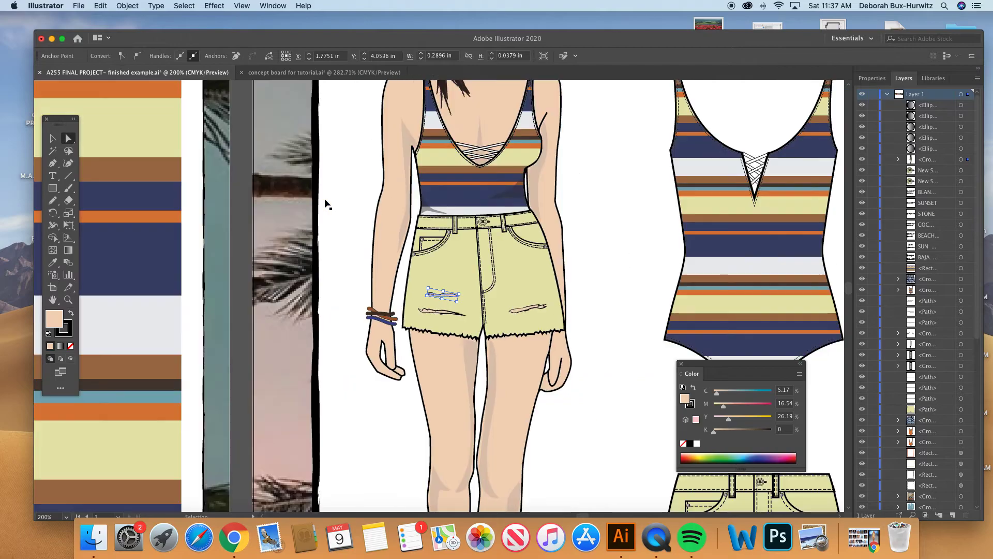
scroll(608, 284, right, 10)
scroll(608, 284, down, 5)
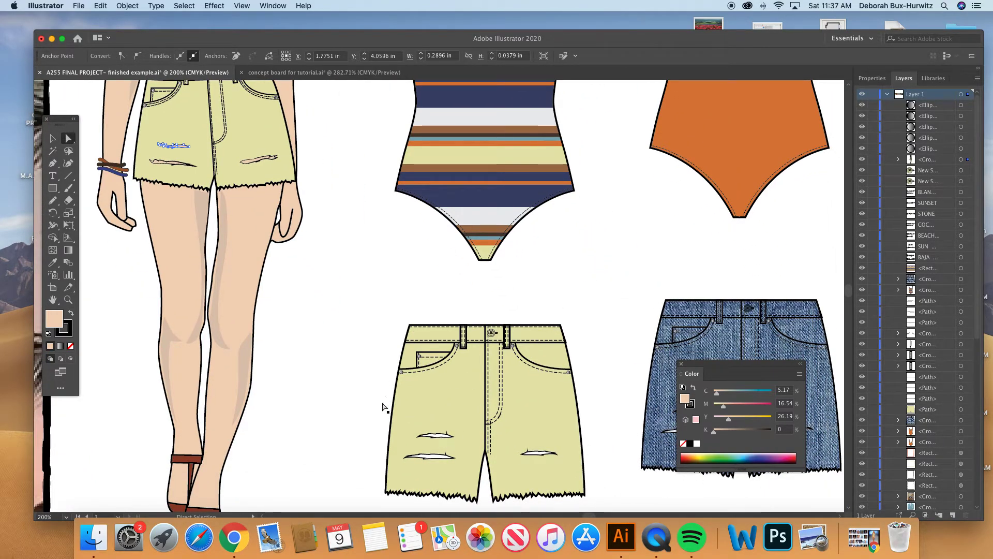
scroll(356, 296, up, 5)
scroll(356, 295, left, 2)
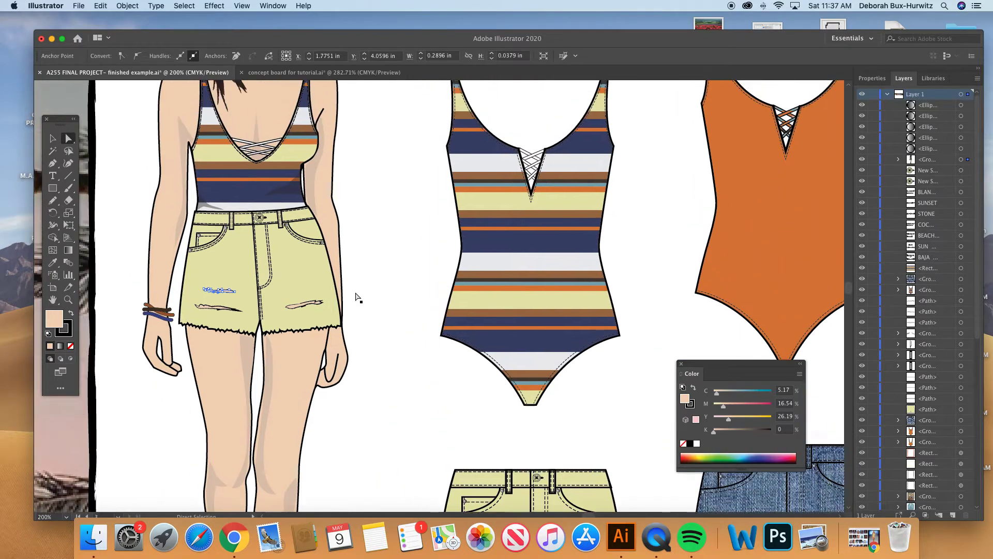
scroll(356, 296, up, 2)
scroll(355, 296, left, 1)
click(381, 341)
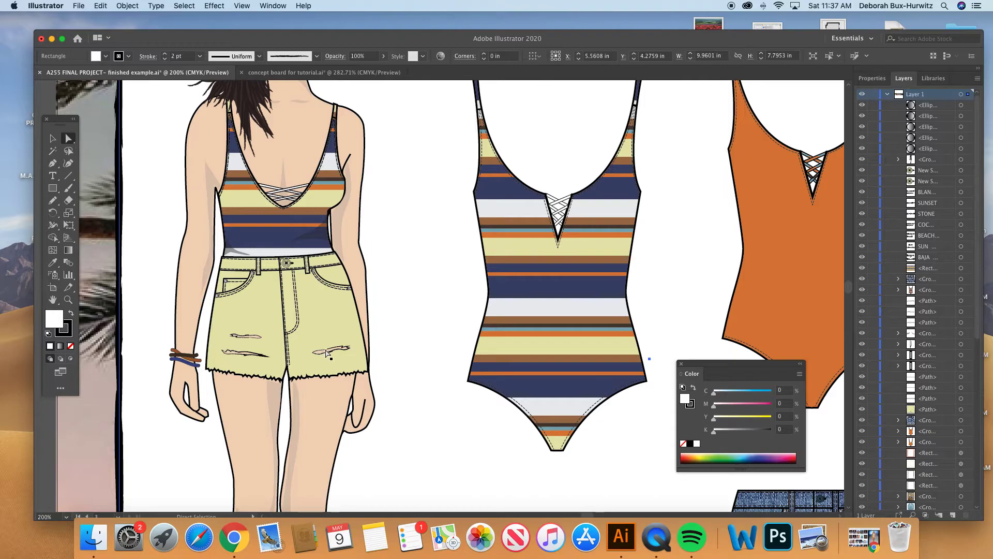
scroll(308, 263, up, 2)
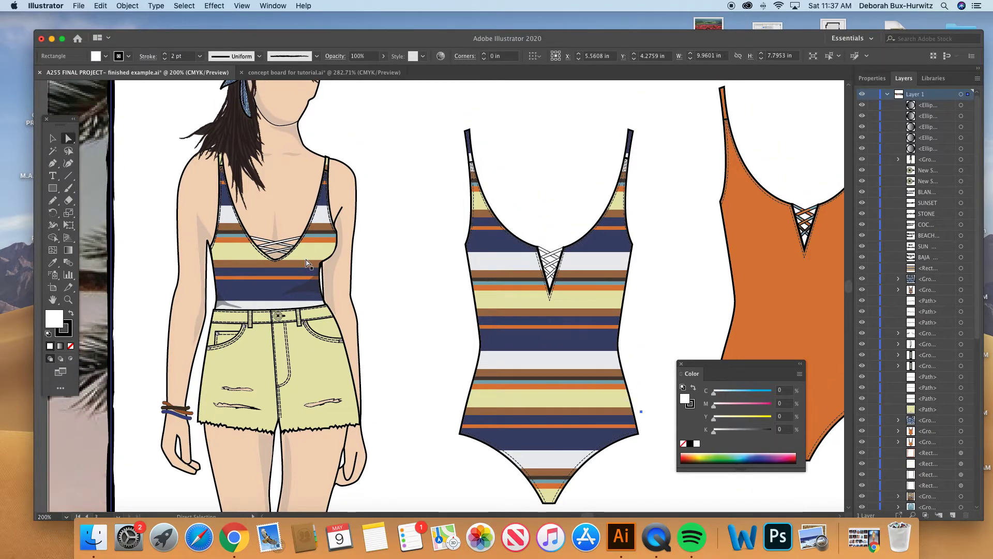
scroll(308, 231, up, 1)
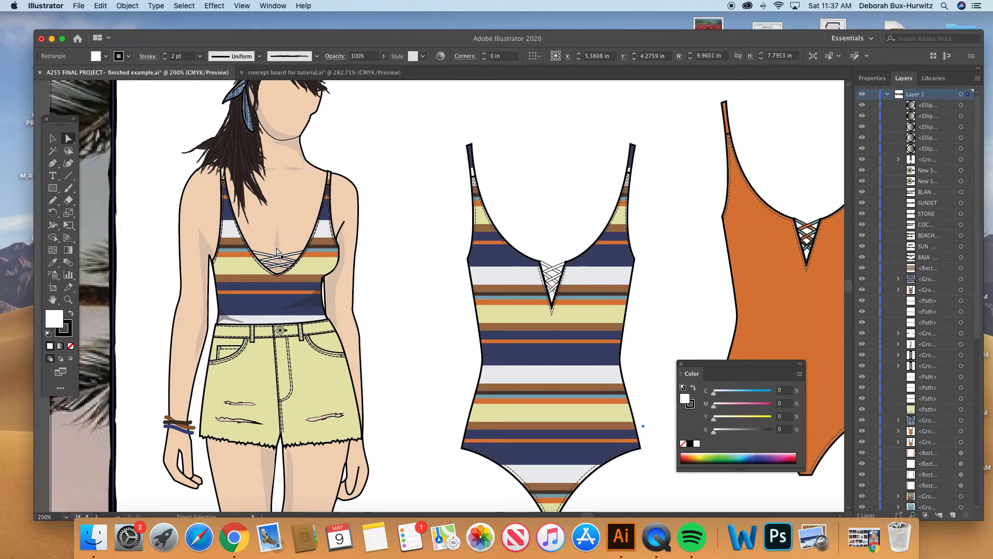
scroll(281, 241, up, 3)
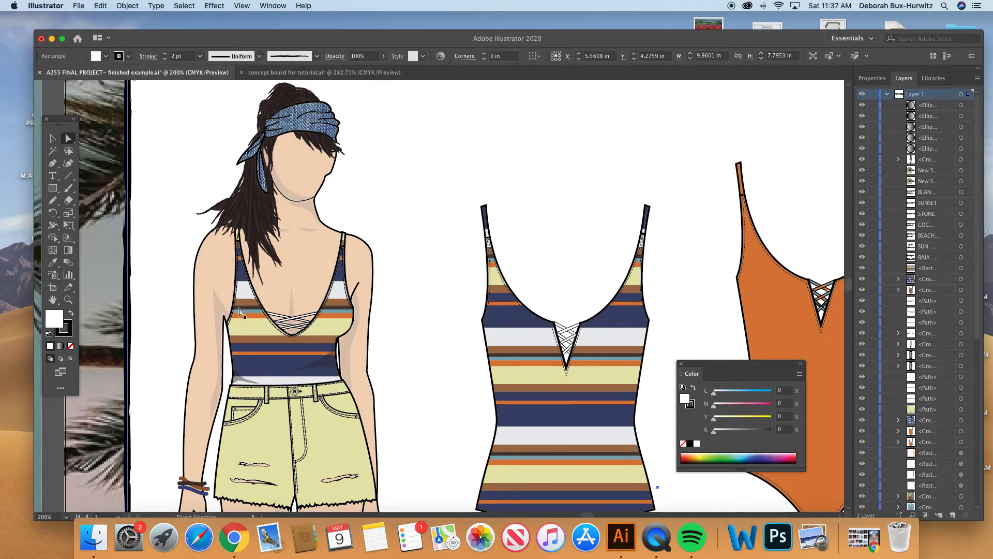
scroll(243, 310, down, 3)
- Ungroup the figure's remaining nested group into separate paths
click(53, 138)
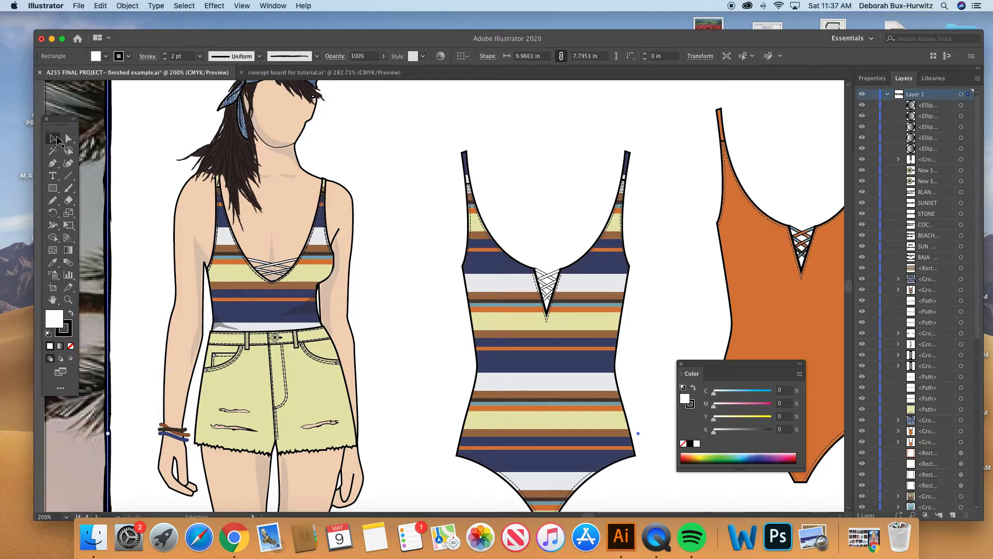
click(201, 262)
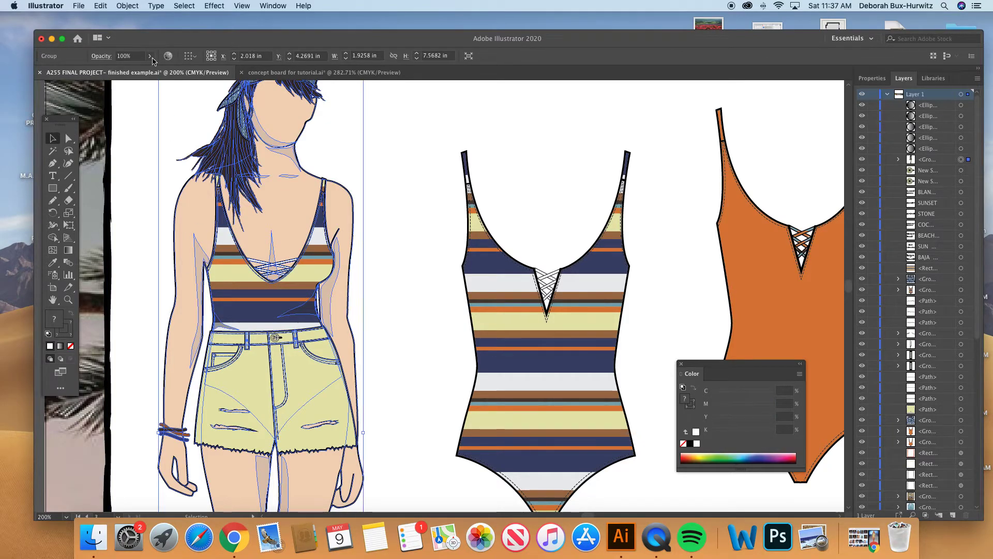
click(128, 6)
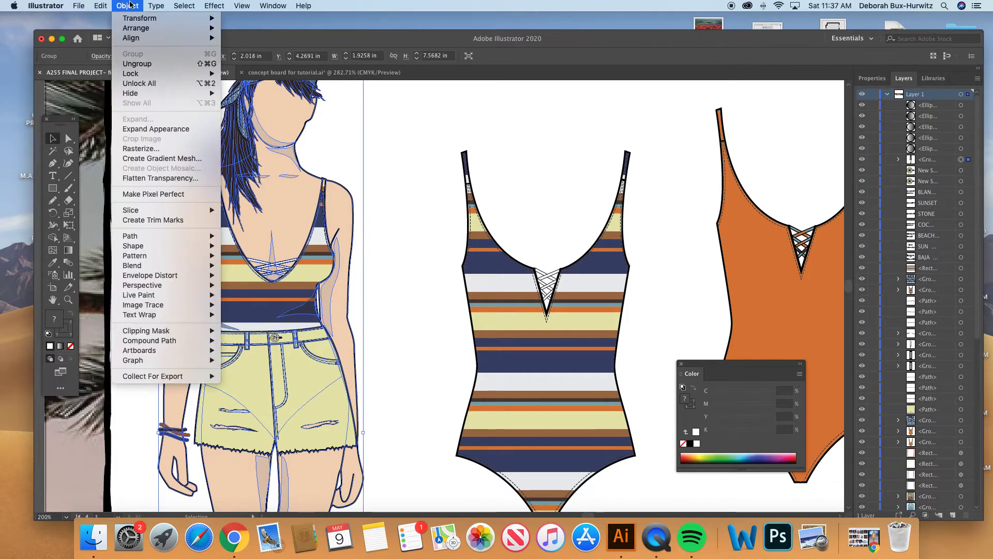
click(150, 61)
click(380, 158)
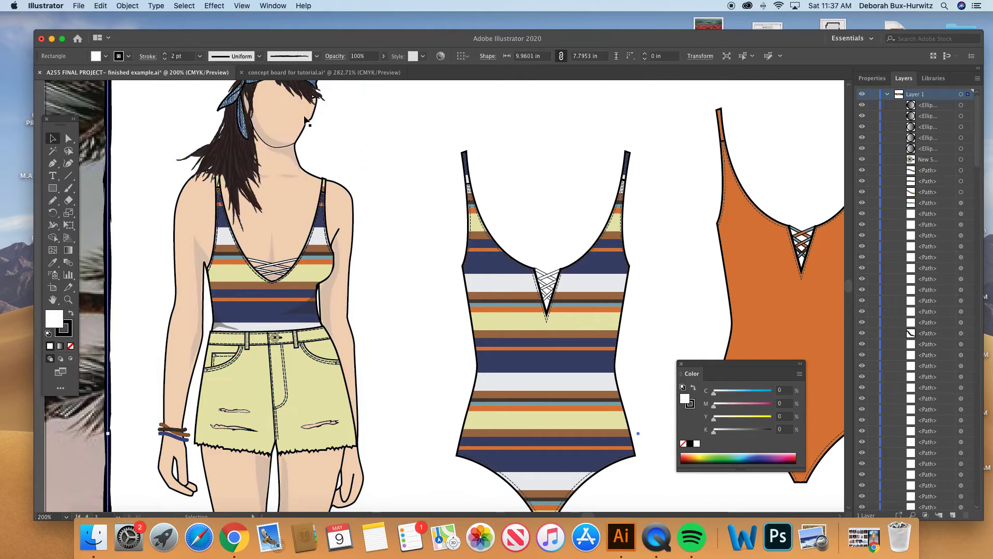
- Lock the palm-tree background and the white framed rectangle behind the figure and flats
click(127, 6)
click(138, 7)
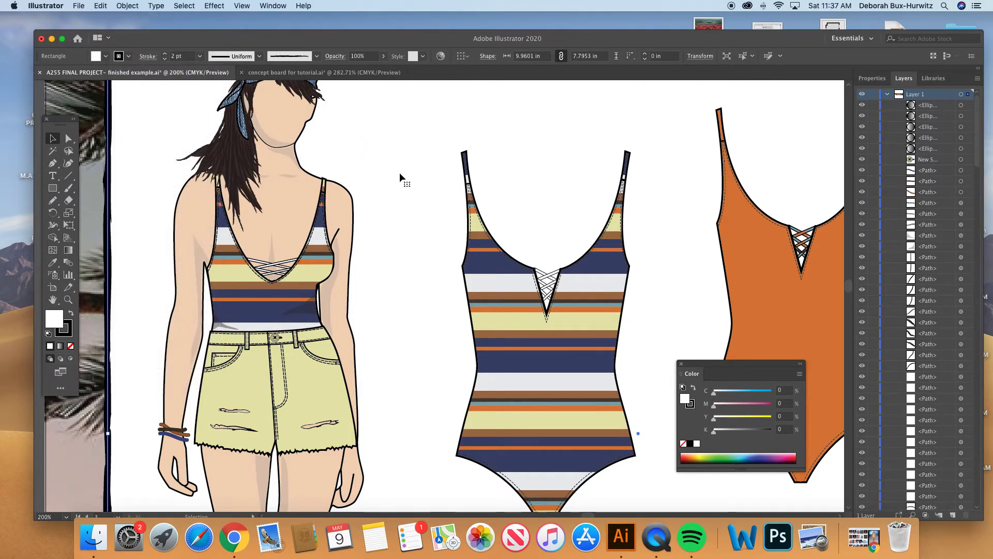
key(super+minus)
key(super+minus)
key(super+minus)
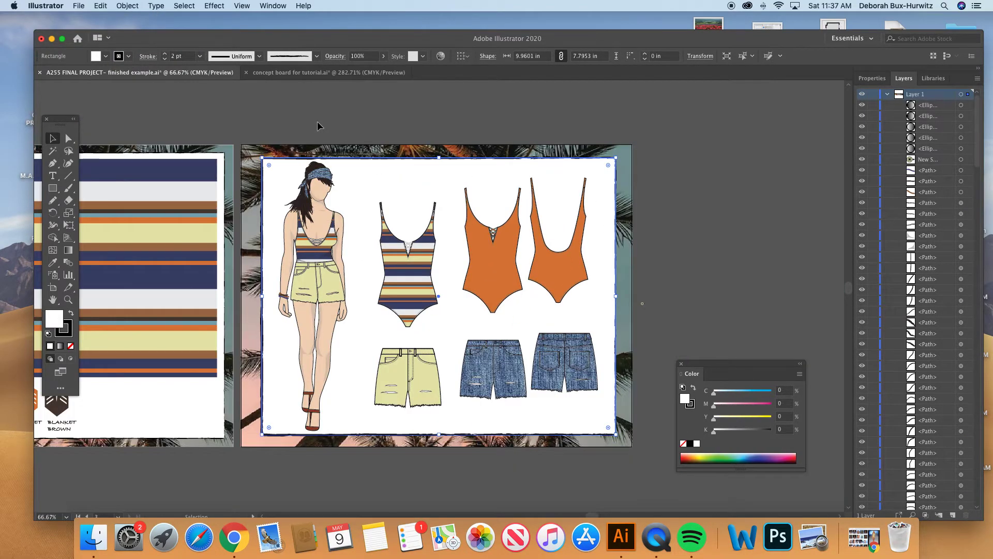
drag(399, 134, 425, 171)
click(127, 5)
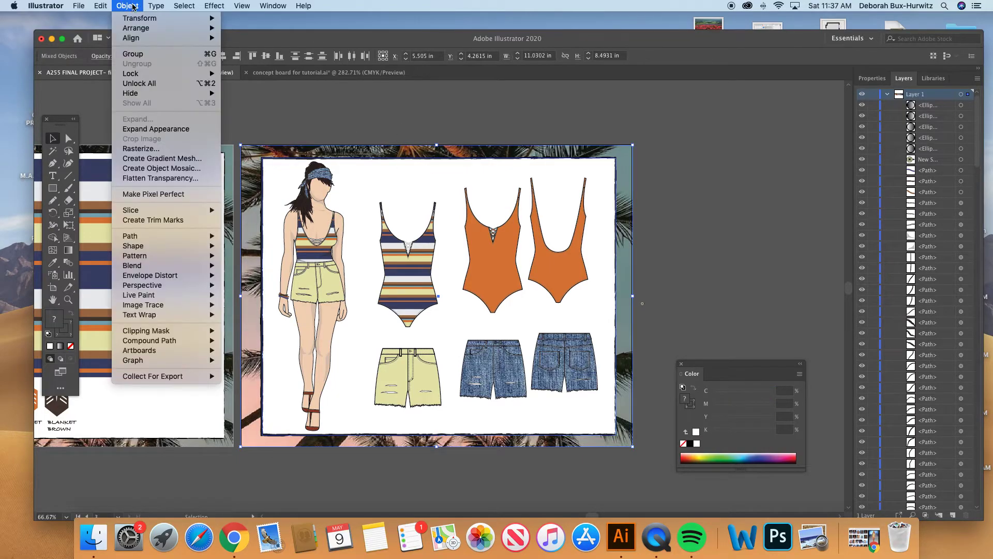
mouse_move(134, 73)
click(247, 74)
- Select the shadow shape along the figure's inner arm and examine how it shades the skin
click(68, 298)
drag(296, 209, 430, 348)
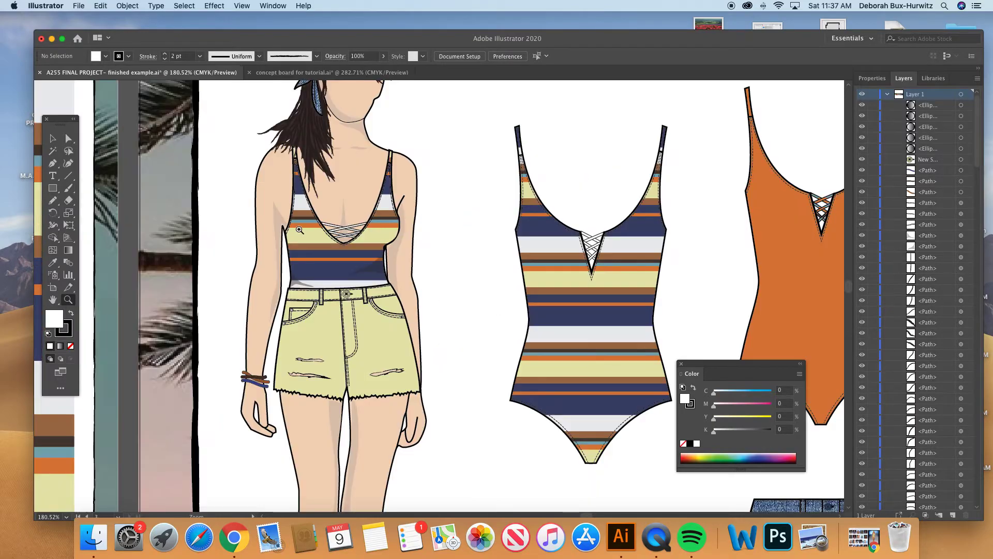
click(68, 138)
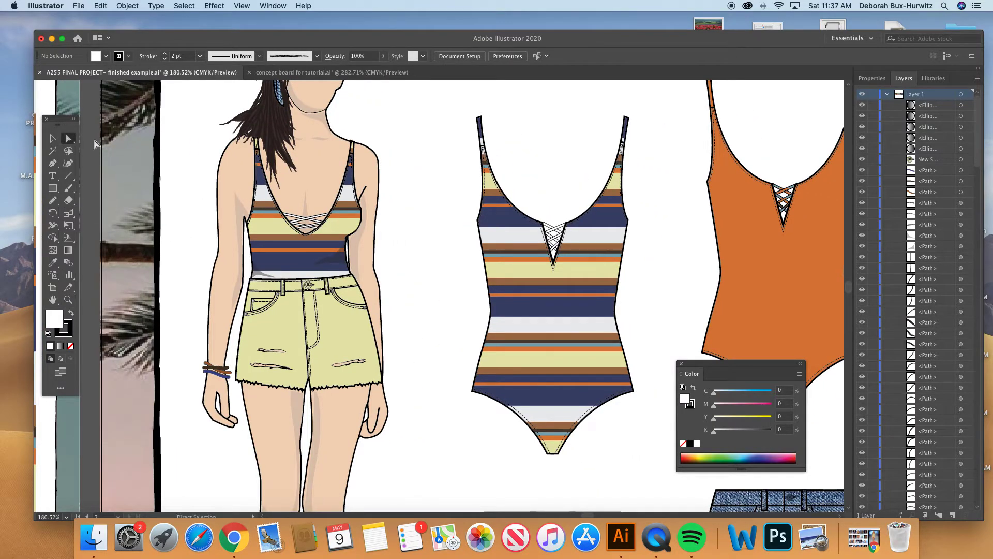
click(246, 216)
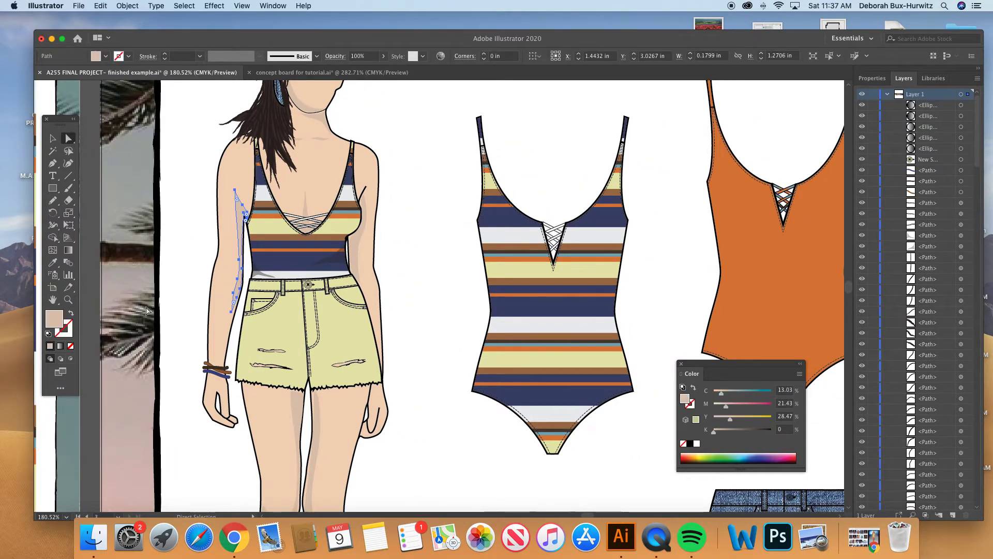
scroll(278, 236, right, 1)
scroll(277, 238, up, 5)
scroll(277, 238, right, 3)
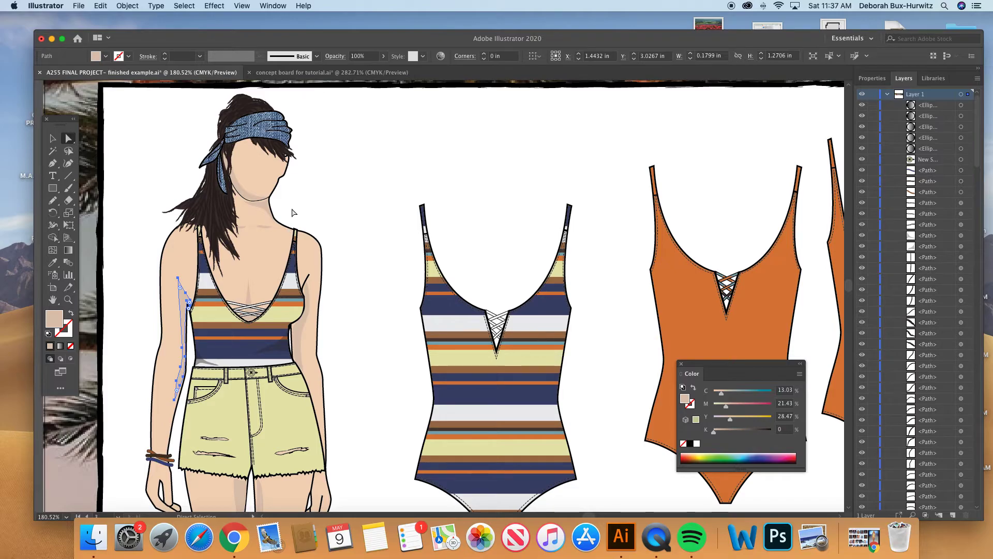
scroll(295, 215, down, 2)
scroll(296, 215, right, 1)
click(309, 185)
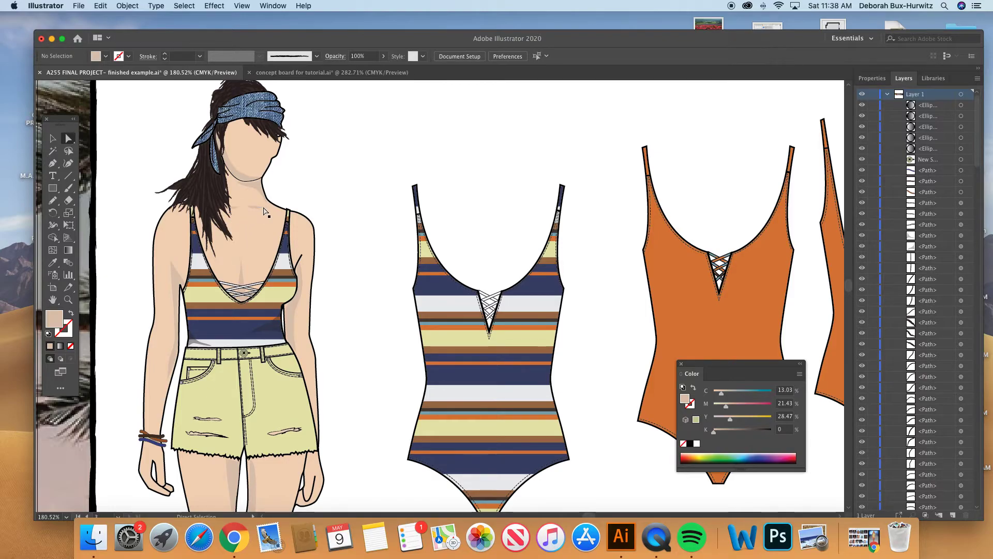
- Inspect the skin shadow shapes at the center of the chest and beside both arms by selecting them up close
click(67, 299)
drag(161, 161, 408, 404)
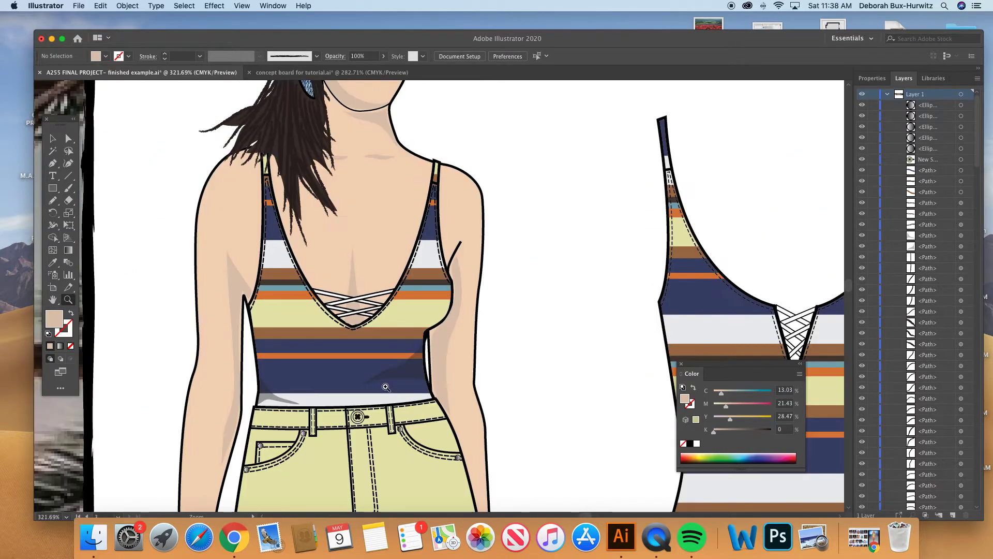
scroll(384, 382, down, 1)
click(68, 138)
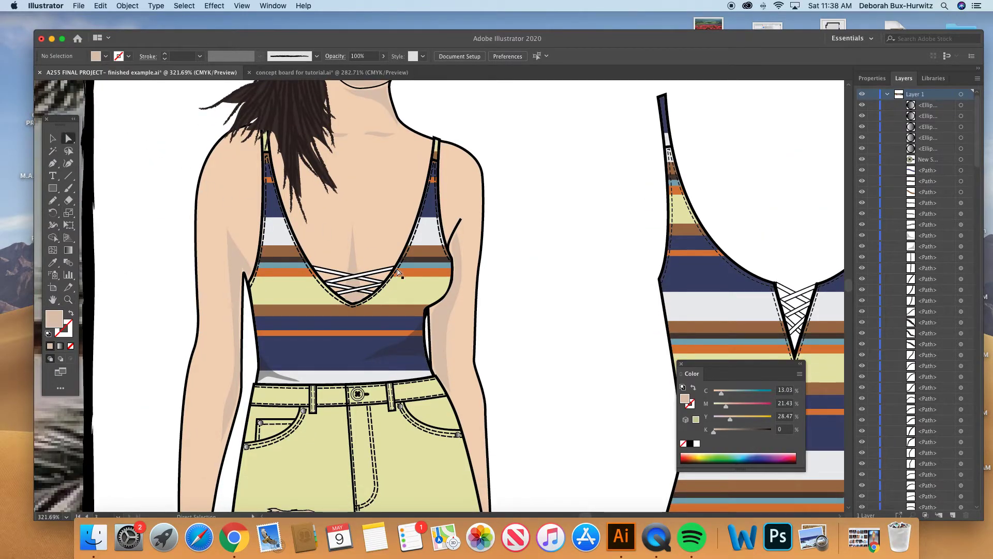
click(356, 257)
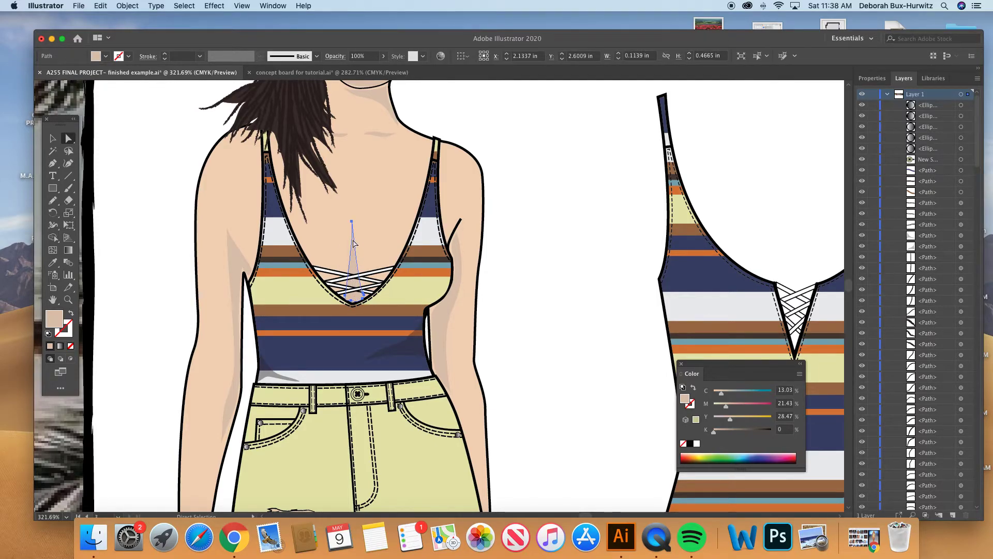
click(240, 264)
click(458, 281)
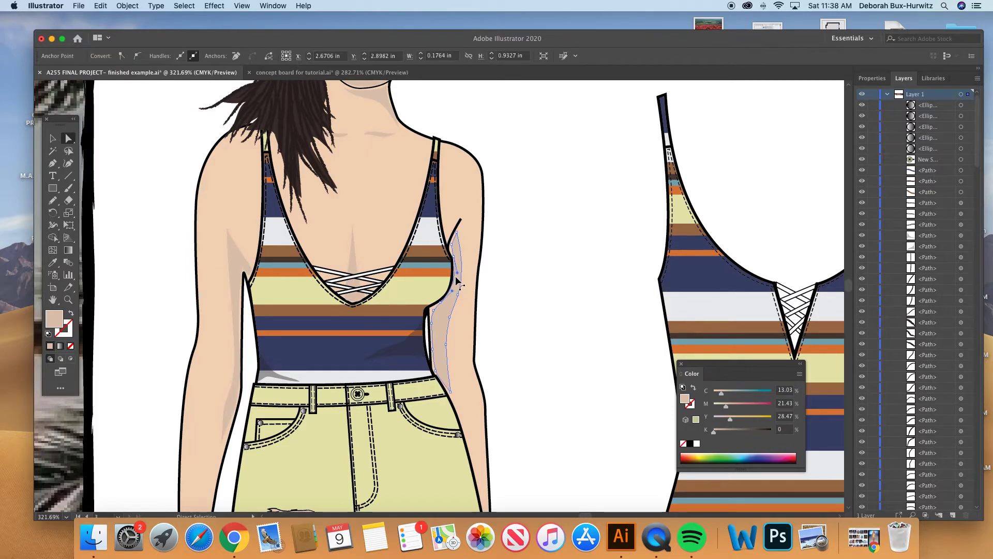
key(super+minus)
key(super+minus)
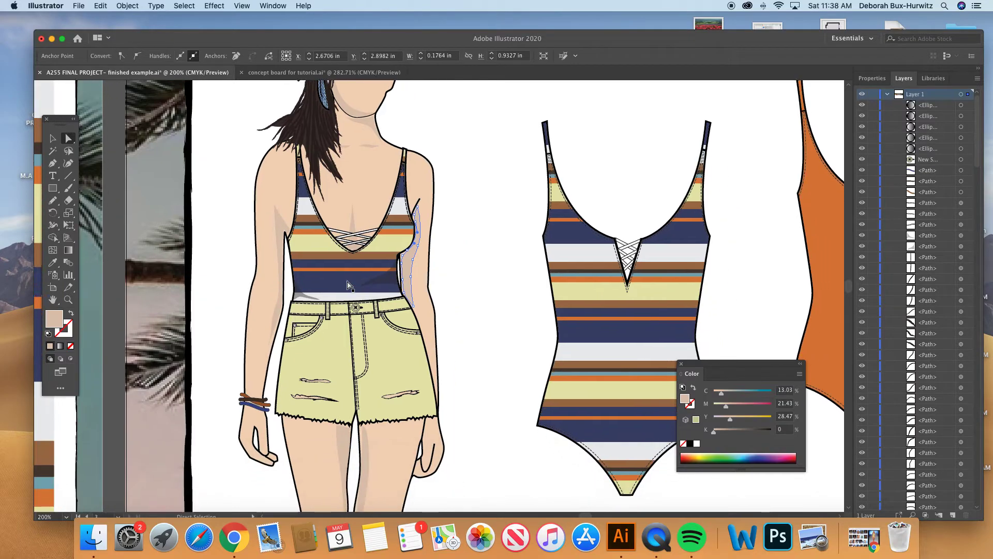
scroll(349, 286, down, 1)
click(448, 237)
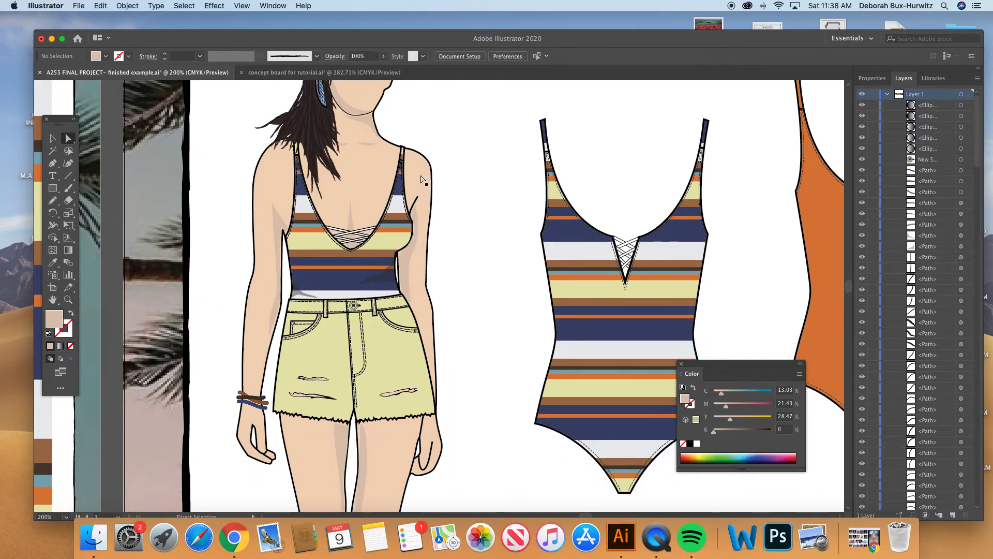
- Select the shadow shapes beside both arms in turn and examine how they follow the arms and the swimsuit
scroll(310, 258, right, 3)
scroll(310, 258, down, 2)
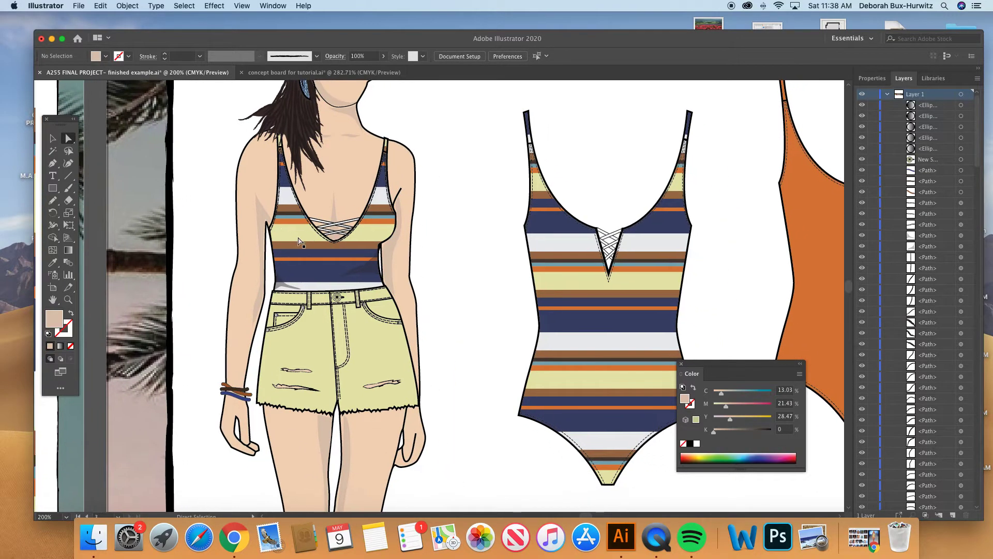
click(261, 217)
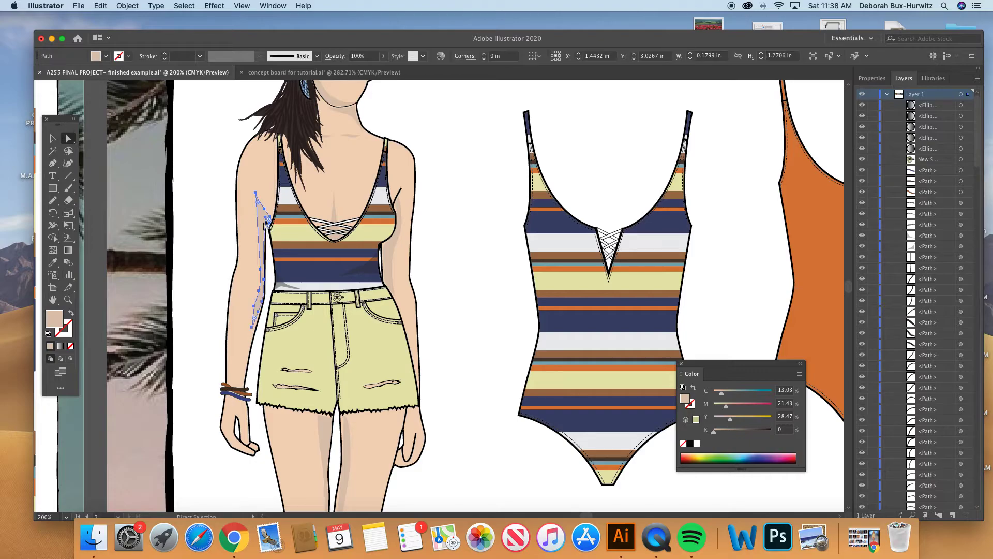
click(399, 233)
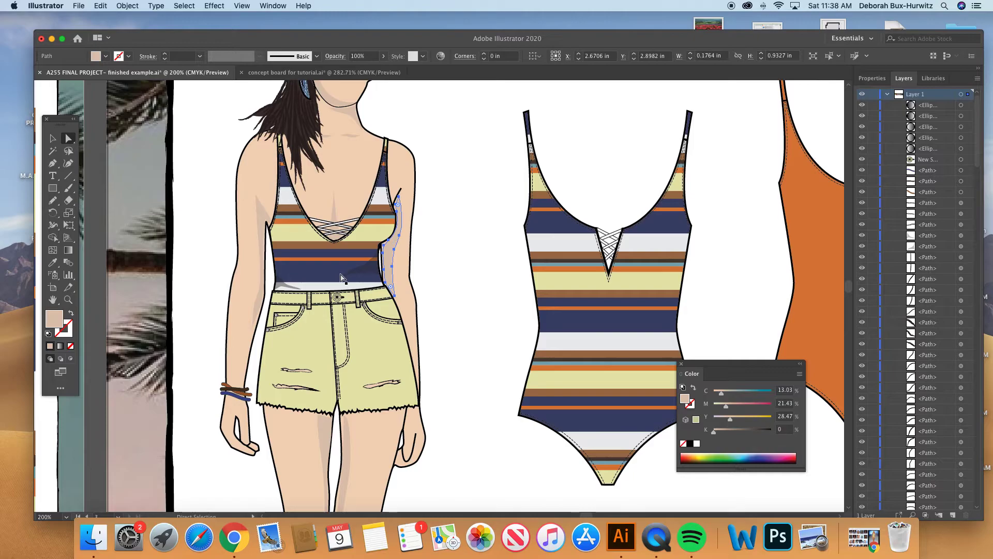
scroll(344, 279, up, 3)
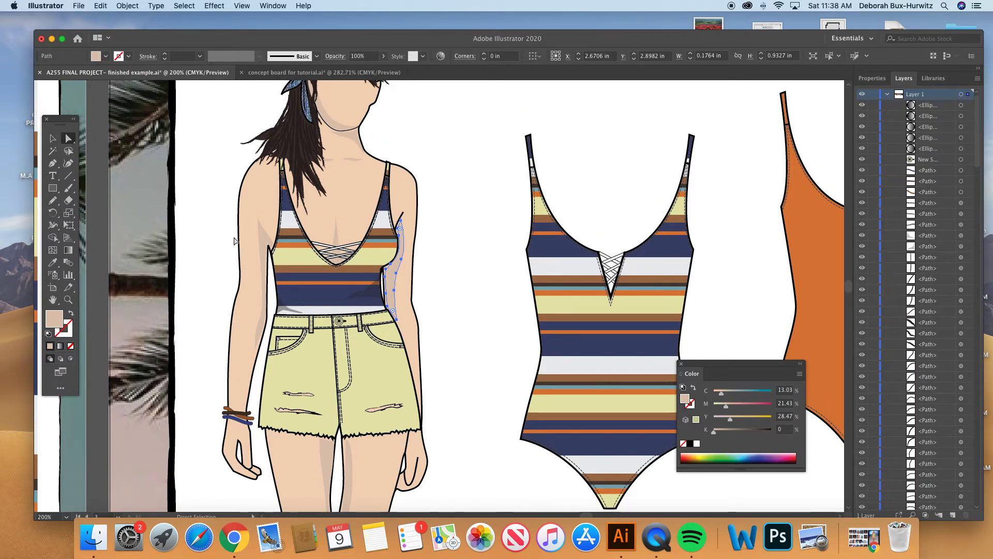
- Move the inner-arm shadow shape off the figure onto the blank area beside the arm
drag(396, 238, 193, 223)
click(52, 200)
click(68, 300)
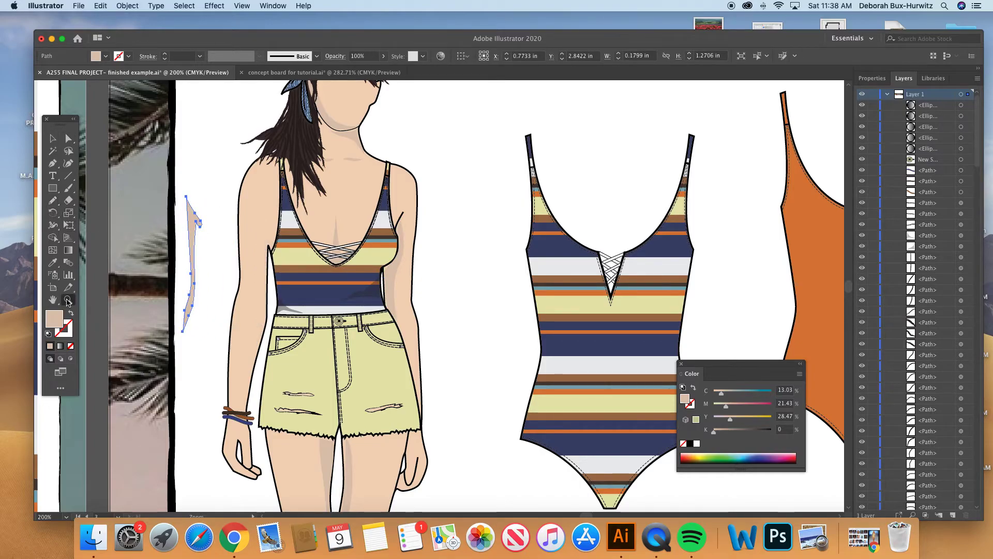
drag(208, 177, 529, 410)
scroll(339, 309, up, 5)
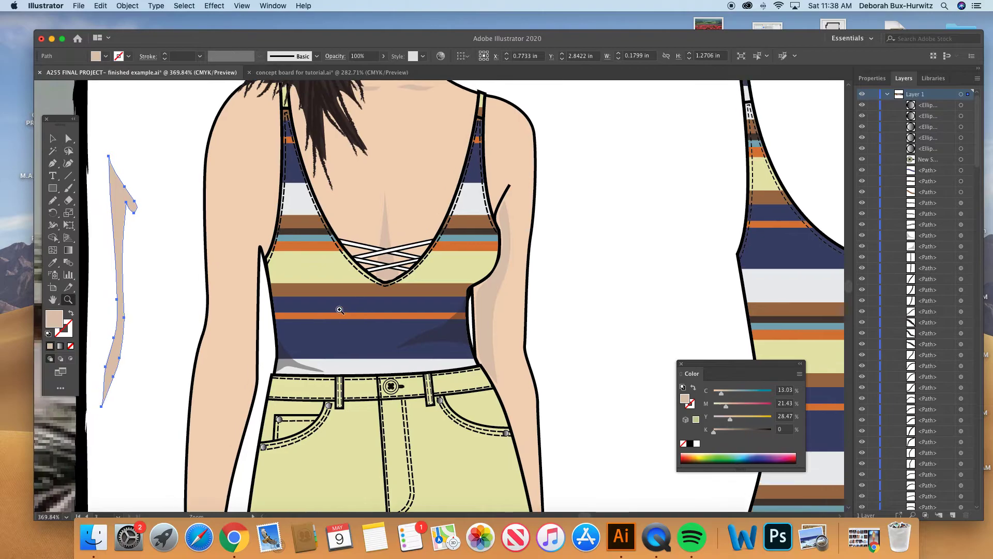
- With nothing selected, sample the arm's skin color with the Eyedropper and set the stroke to none
click(52, 262)
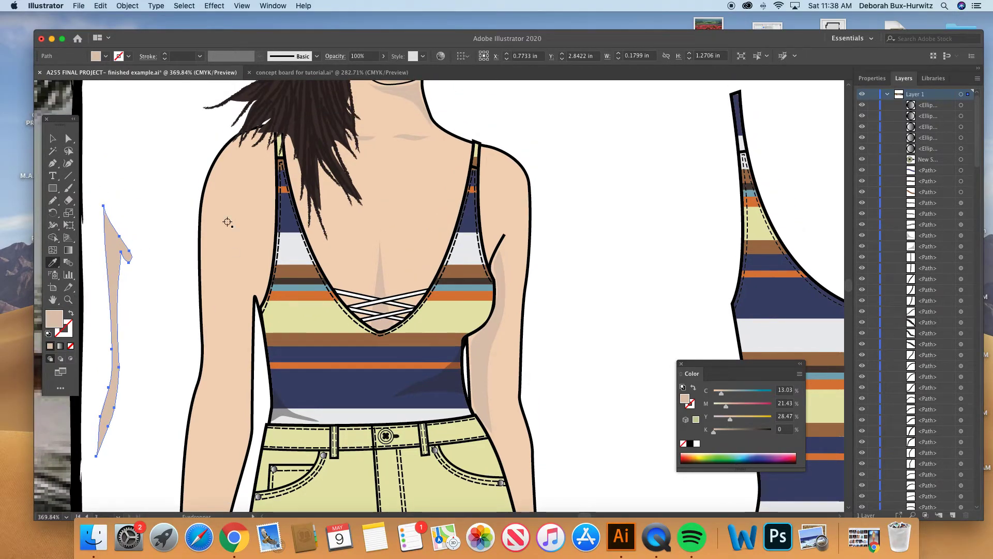
click(68, 137)
click(133, 149)
click(54, 264)
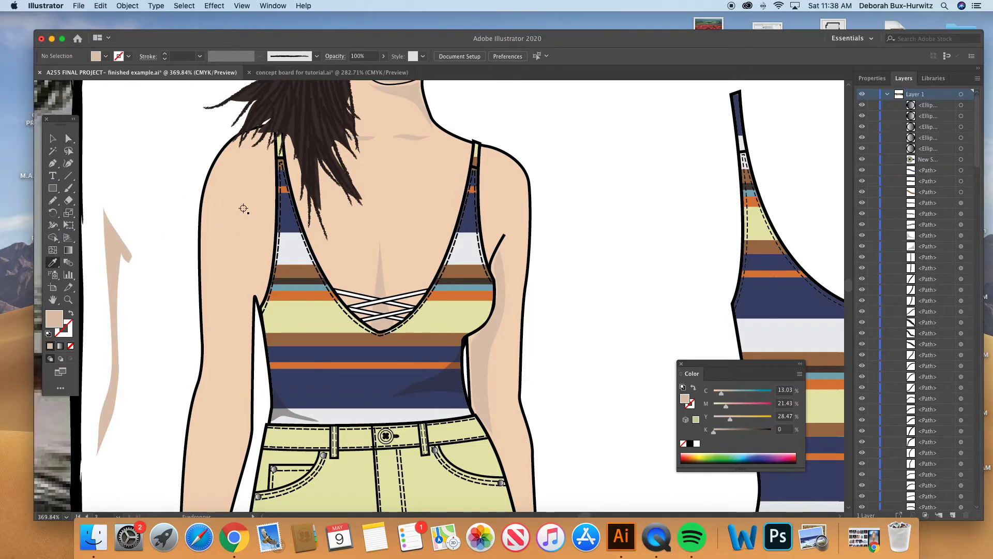
click(243, 209)
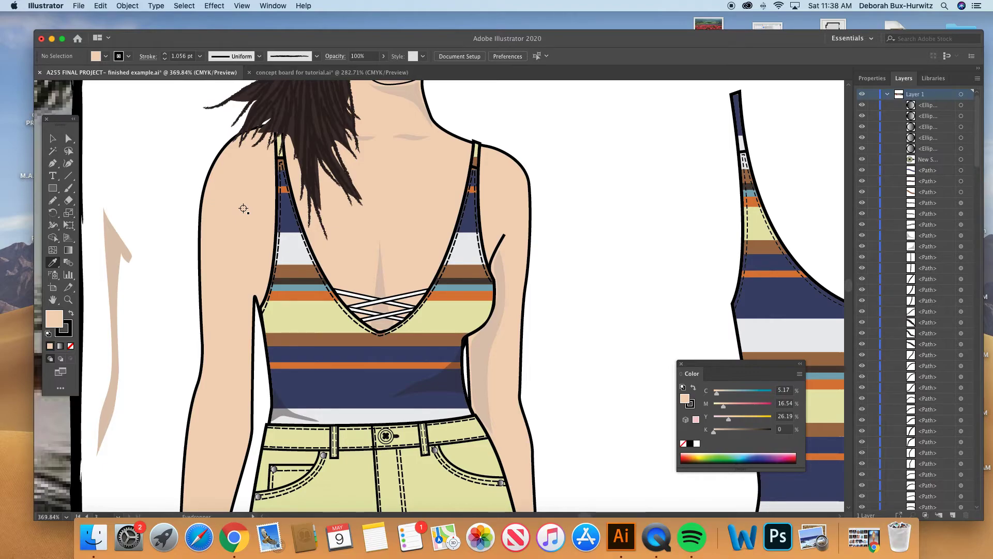
click(65, 328)
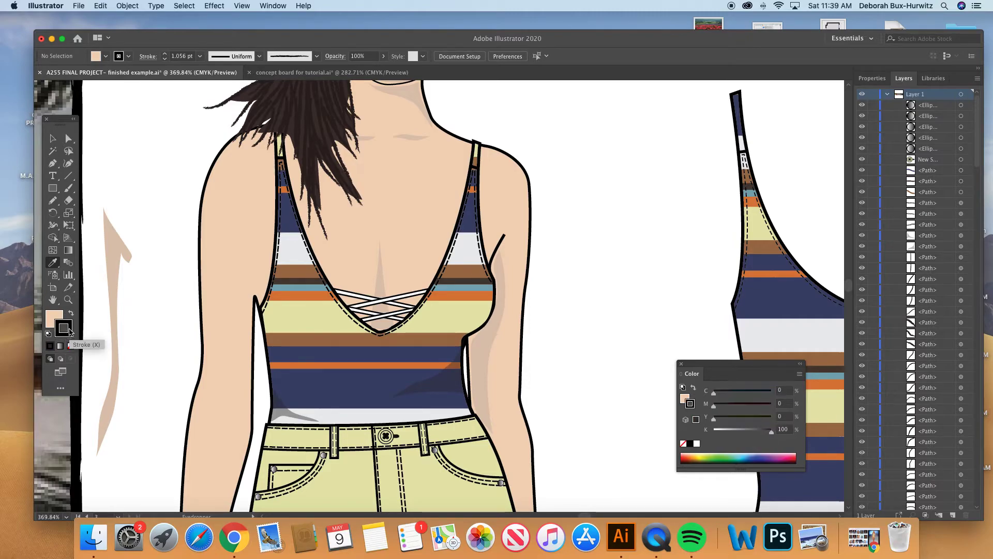
click(70, 346)
click(61, 312)
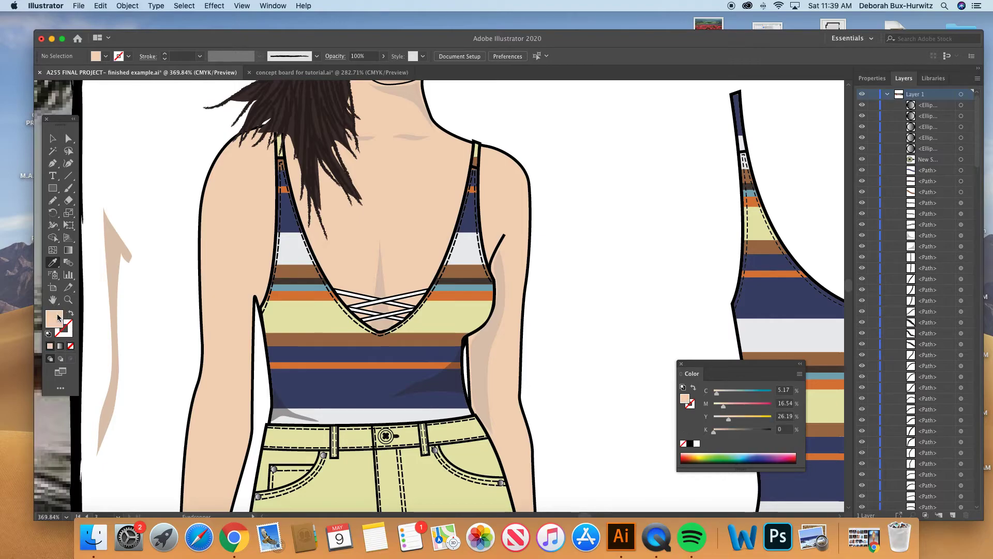
- Pick up the removed shadow's fill and, with nothing selected, darken it to C 23.06, M 29.28, Y 34, K 0
click(69, 138)
click(117, 242)
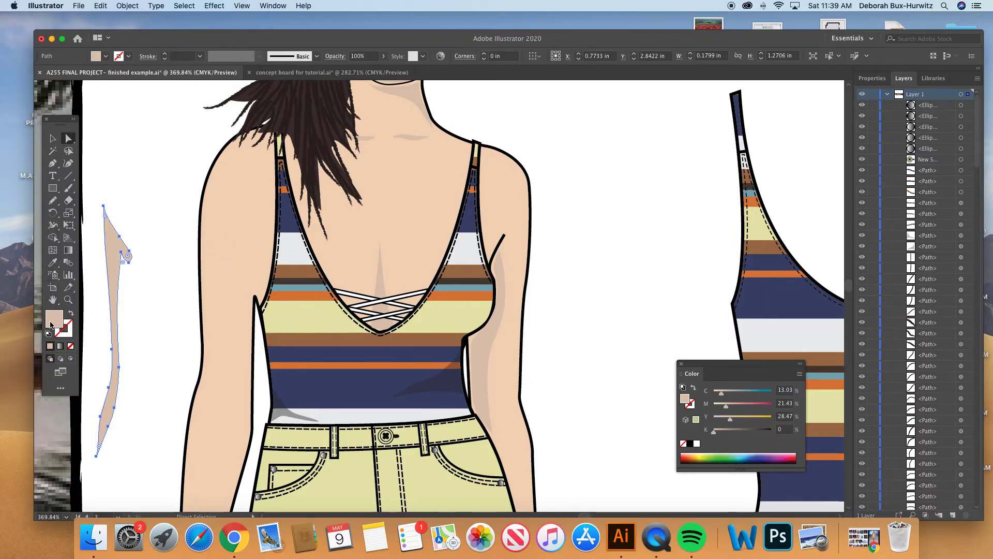
click(164, 147)
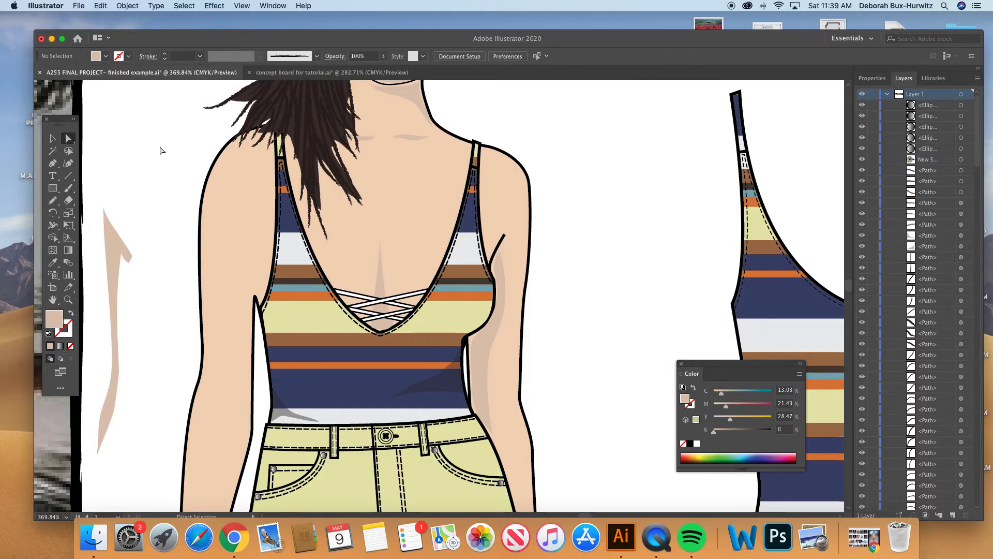
double_click(56, 319)
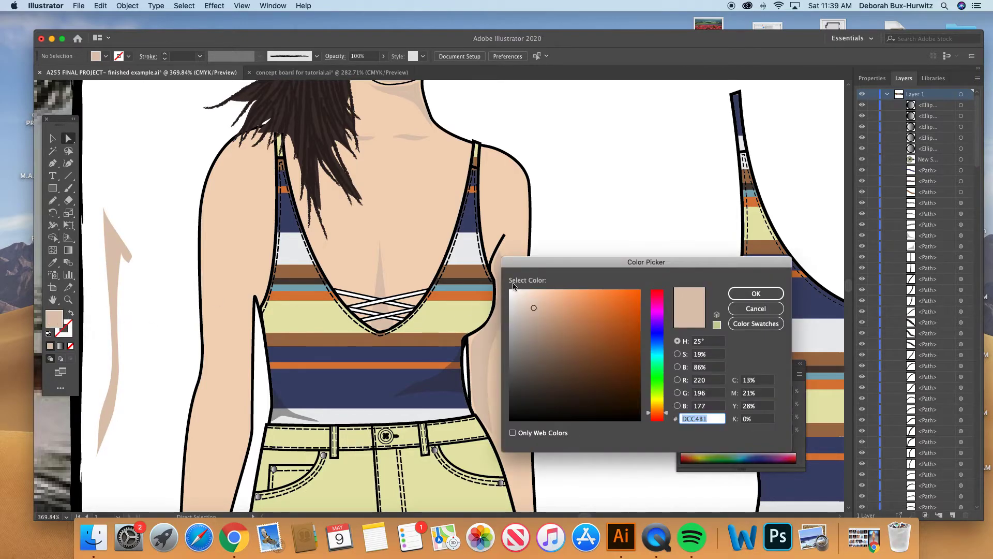
drag(557, 265, 514, 261)
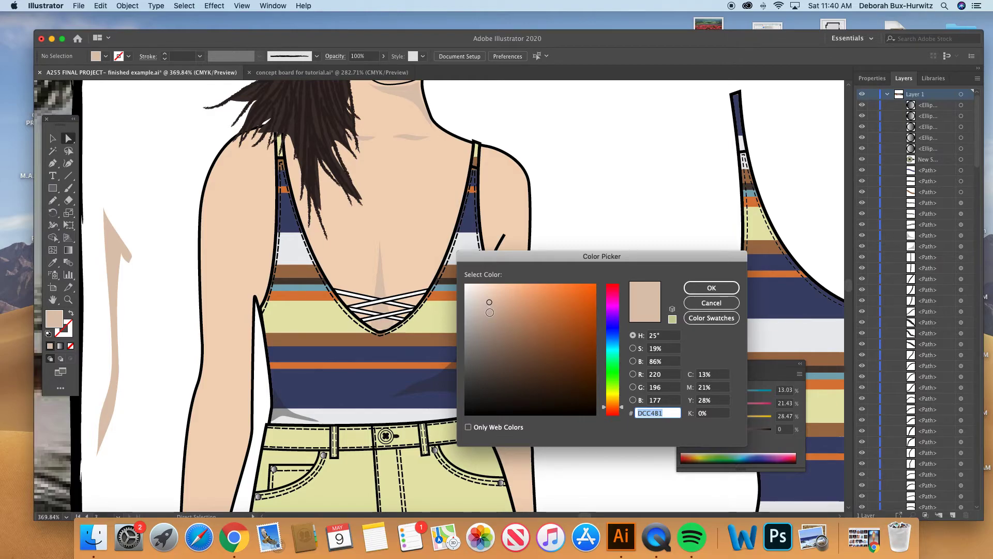
click(489, 312)
click(711, 287)
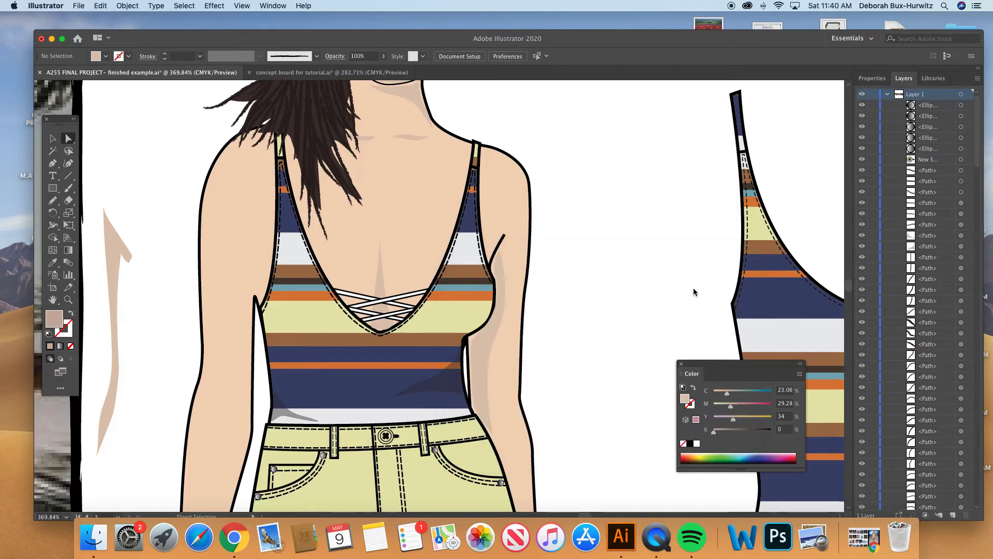
- Draw a closed shadow shape about 0.28 by 1.34 in along the arm's inner edge and armpit with the Pencil tool
click(52, 201)
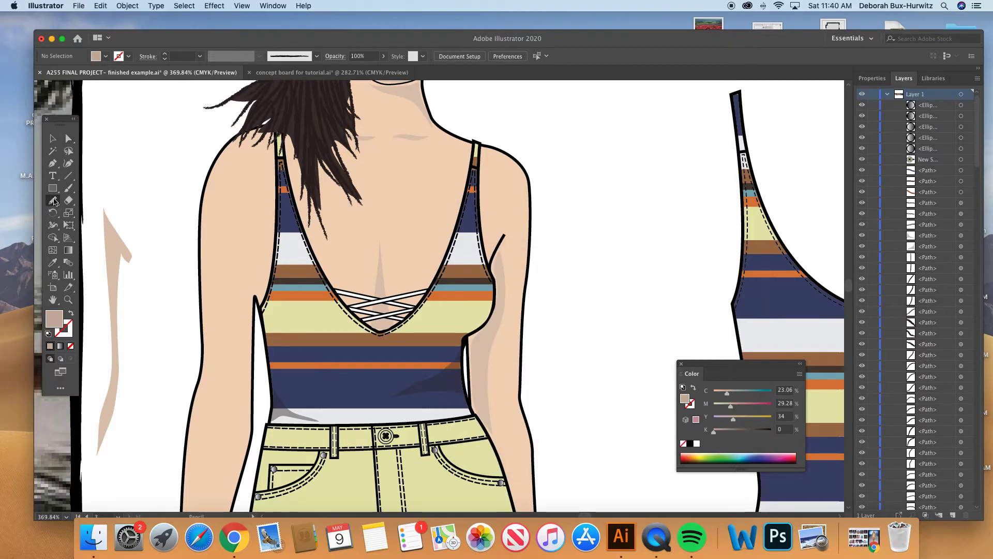
drag(268, 272, 264, 268)
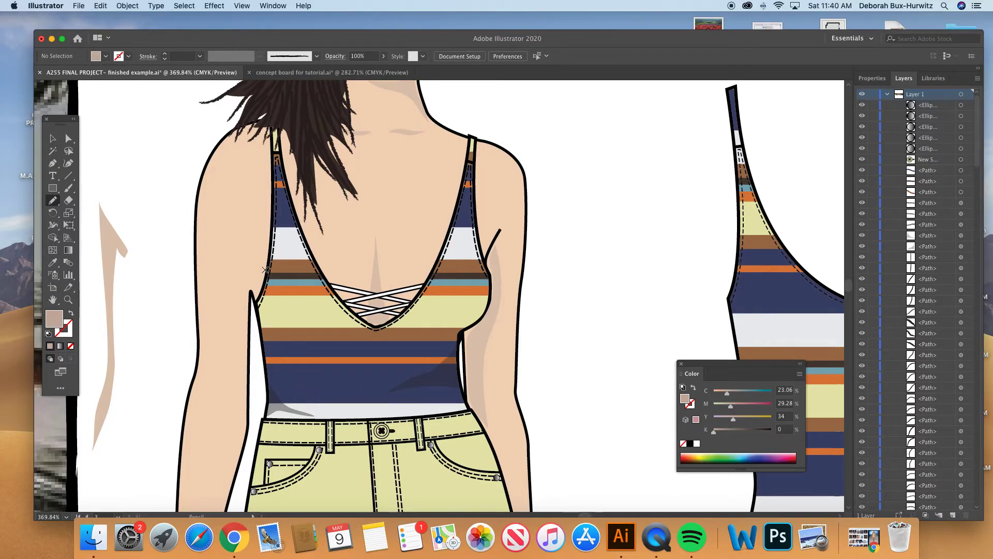
click(55, 201)
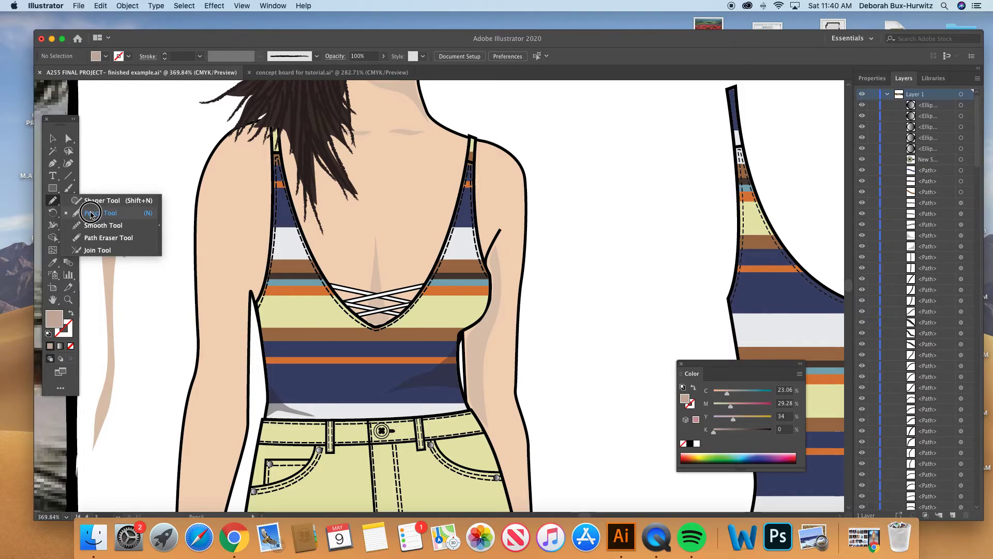
click(56, 204)
click(57, 203)
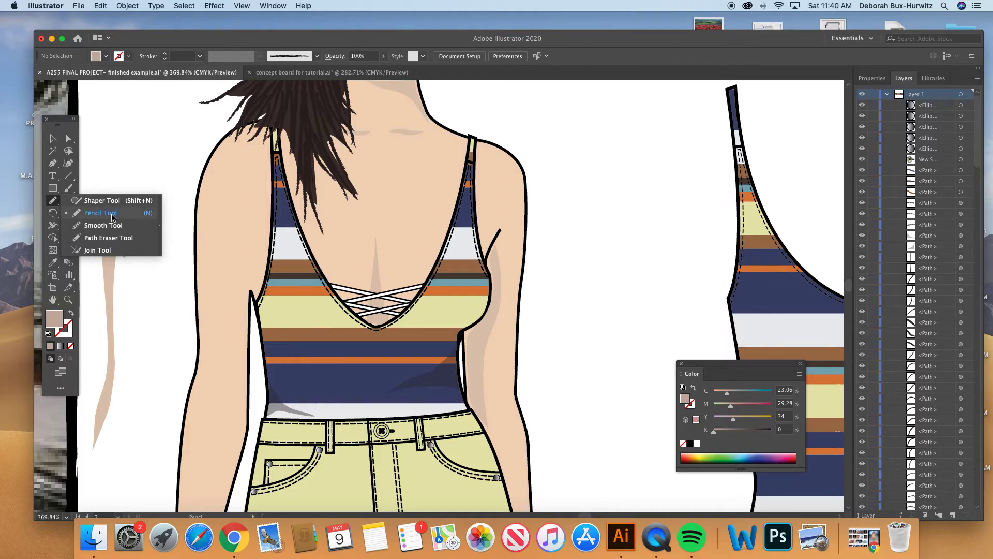
click(57, 203)
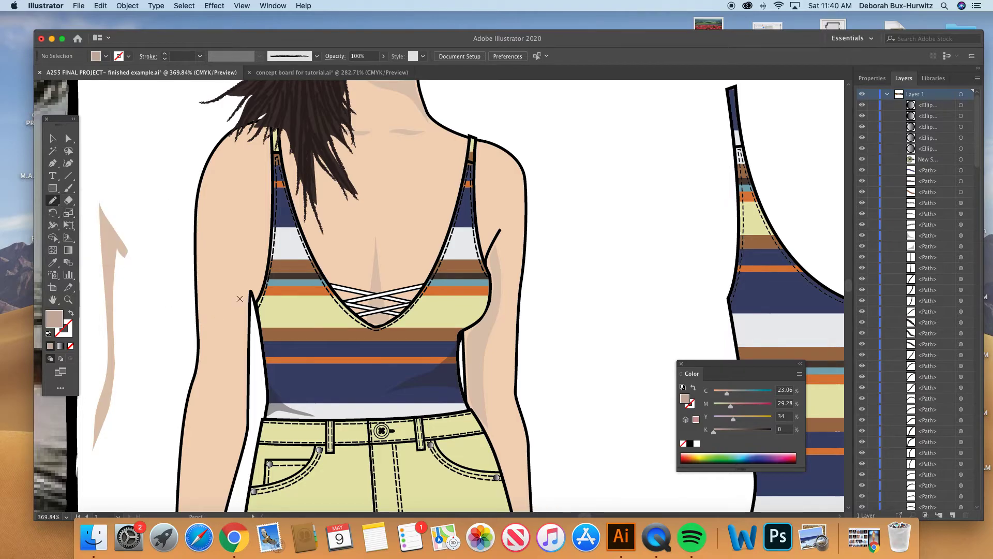
scroll(261, 268, down, 2)
scroll(261, 268, right, 1)
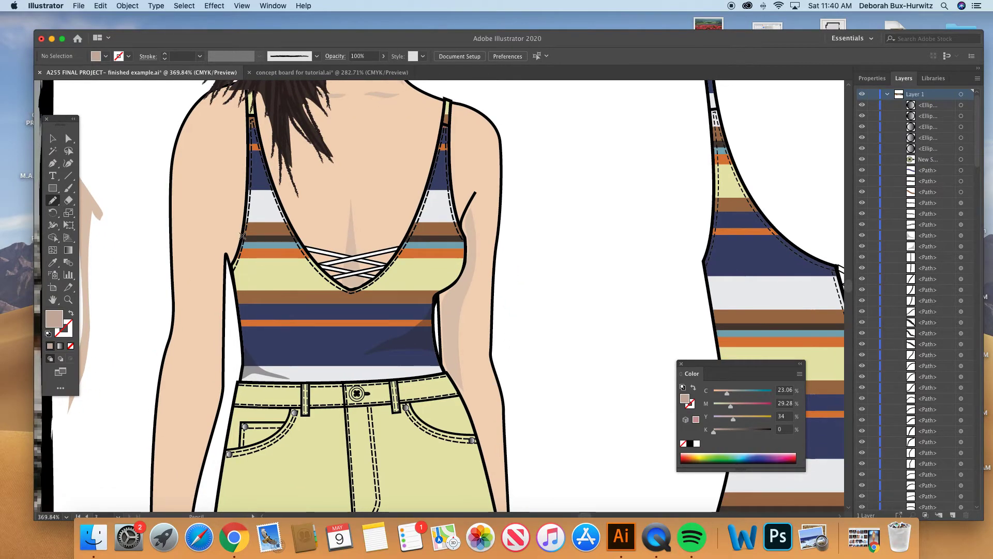
mouse_move(241, 235)
mouse_down()
mouse_move(216, 195)
mouse_move(208, 251)
mouse_move(217, 349)
mouse_move(184, 450)
mouse_move(213, 419)
mouse_move(223, 354)
mouse_move(215, 261)
mouse_move(234, 244)
mouse_up()
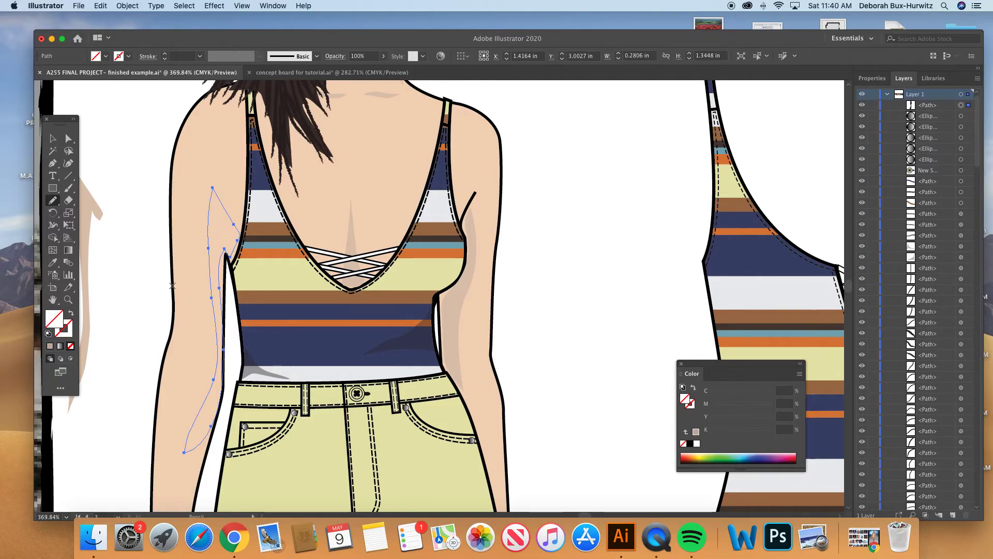
- Apply the arm's skin color to the new shadow shape with the Eyedropper and set its stroke to none
click(52, 262)
scroll(187, 218, left, 3)
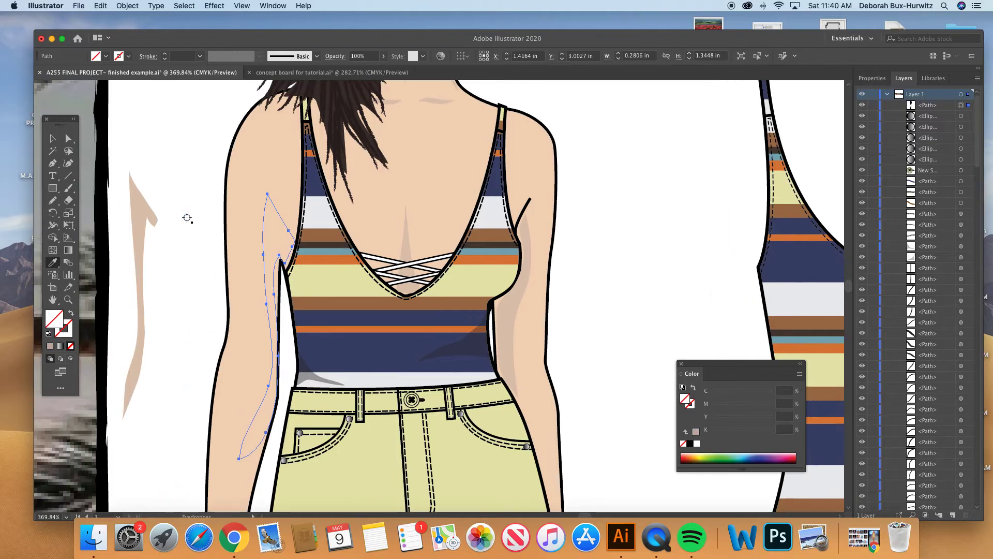
click(241, 213)
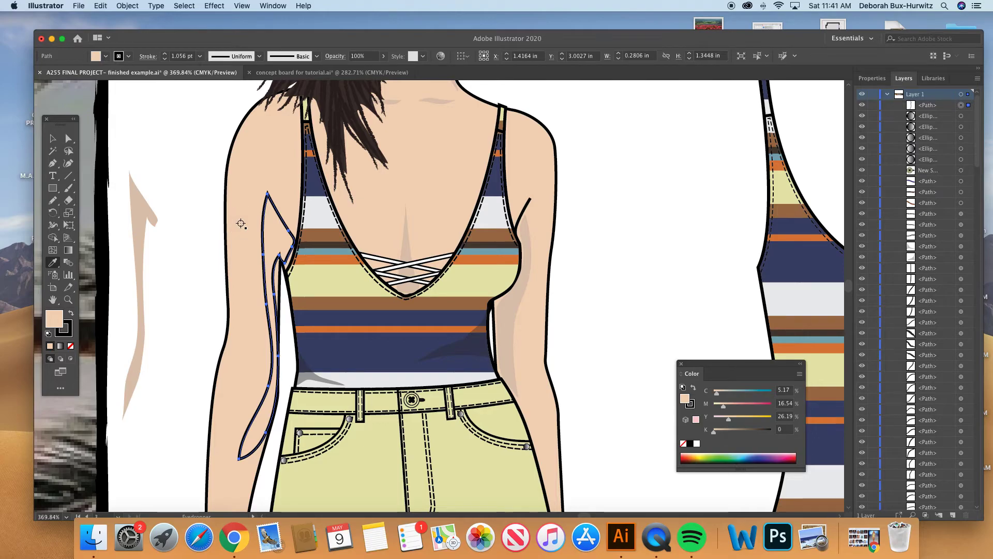
click(68, 332)
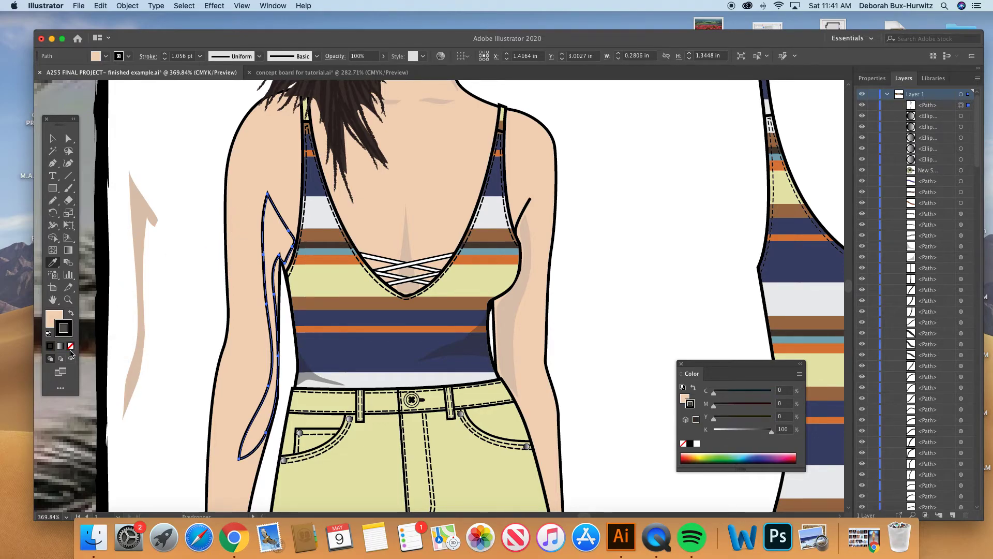
click(71, 347)
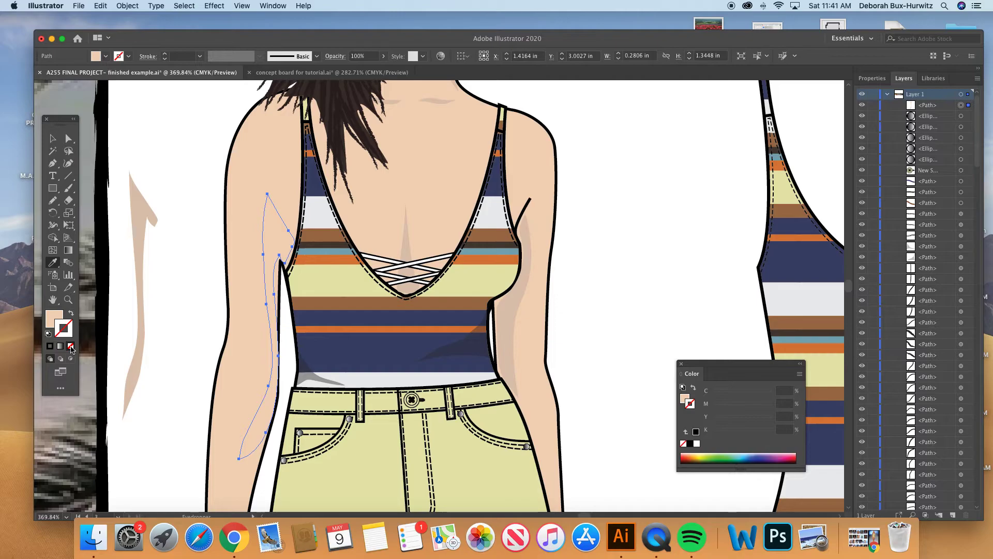
- Darken the new shadow's fill to C 15.49, M 23.9, Y 31.65, K 0 and deselect the shape
click(58, 314)
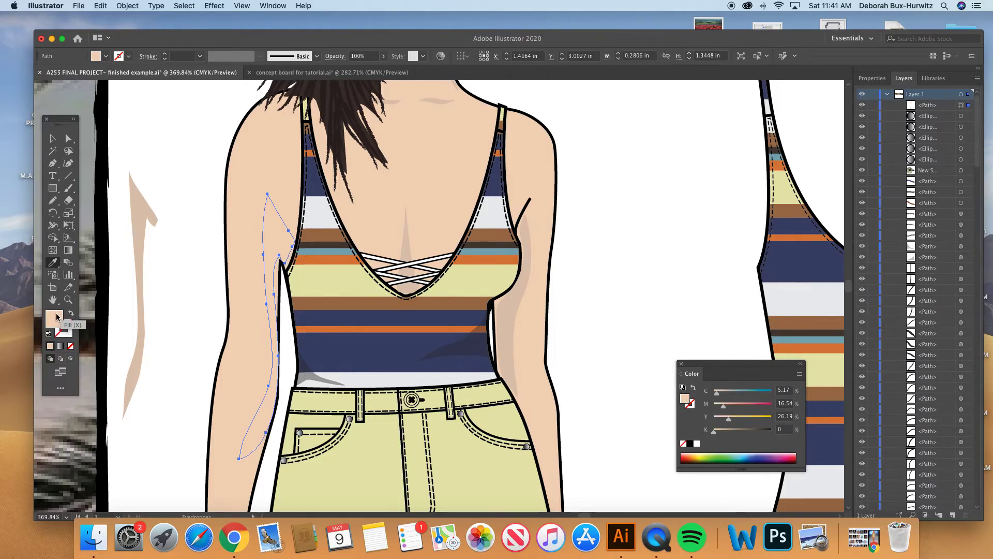
double_click(57, 317)
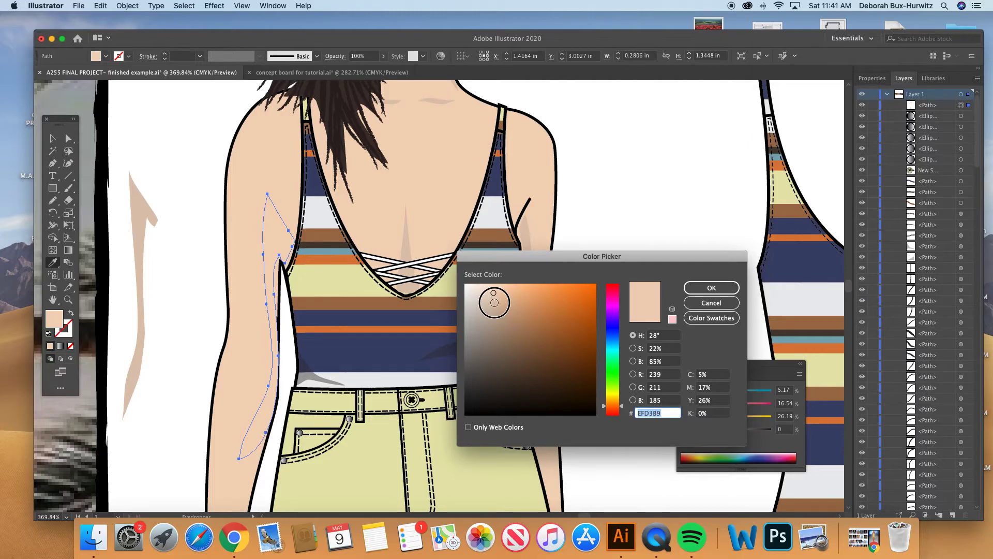
click(494, 302)
click(711, 288)
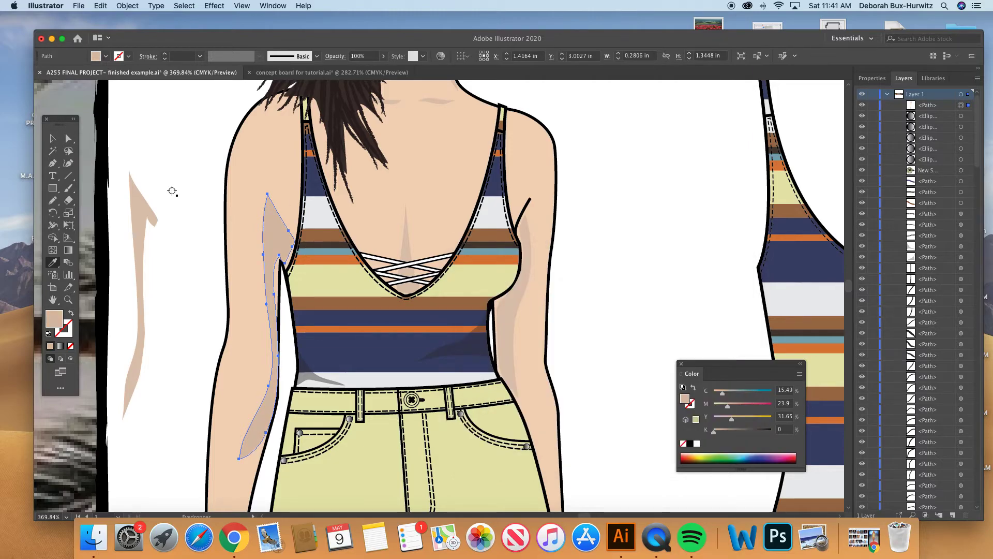
click(67, 138)
click(181, 139)
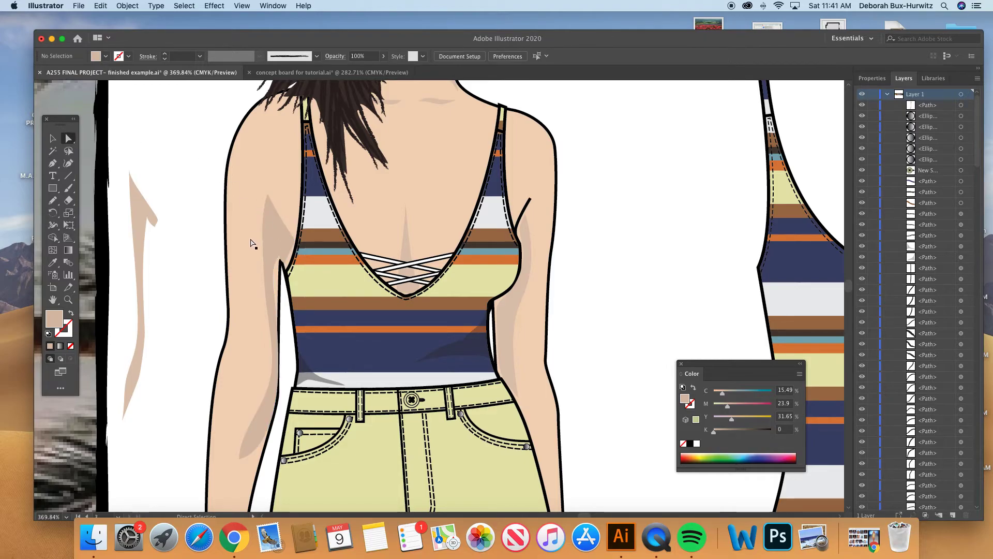
- Move the arm shadow's upper anchor points onto the armpit line and the swimsuit's side edge
click(283, 261)
click(285, 264)
click(281, 256)
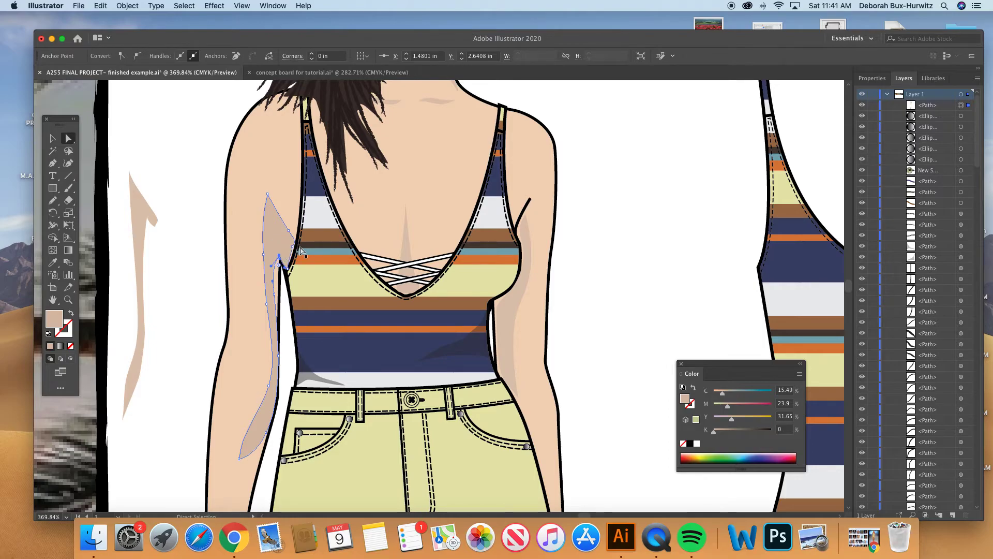
click(293, 250)
drag(293, 250, 292, 252)
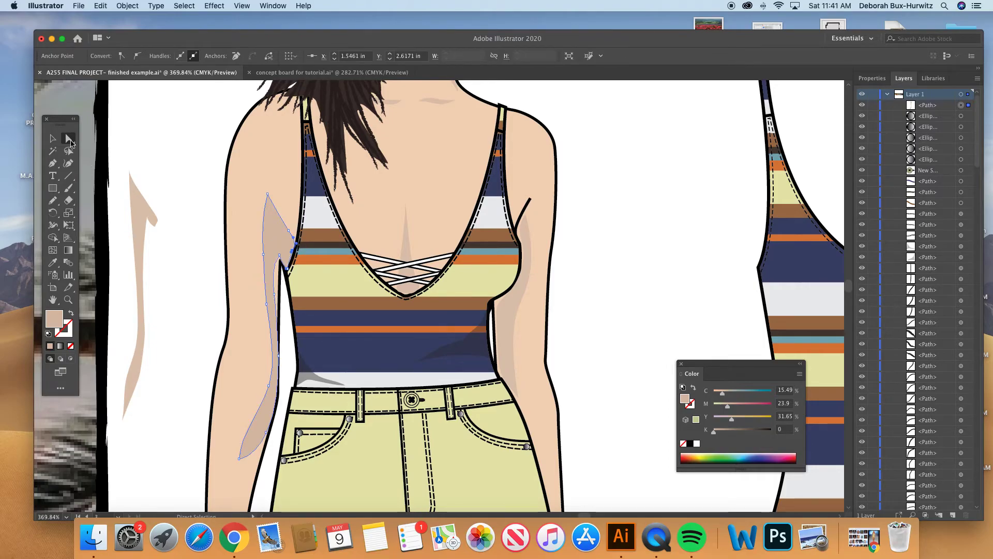
- Adjust the curve handle along the shadow's inner arm edge, try moving the elbow-level point outward, and undo that move
mouse_move(275, 295)
mouse_down()
mouse_move(276, 268)
mouse_move(276, 280)
mouse_up()
click(278, 356)
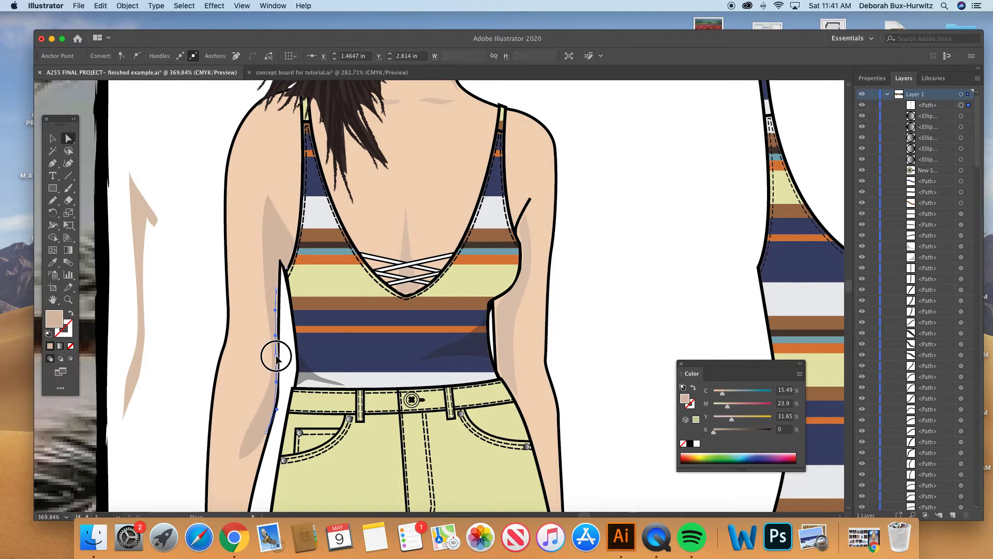
drag(278, 356, 287, 356)
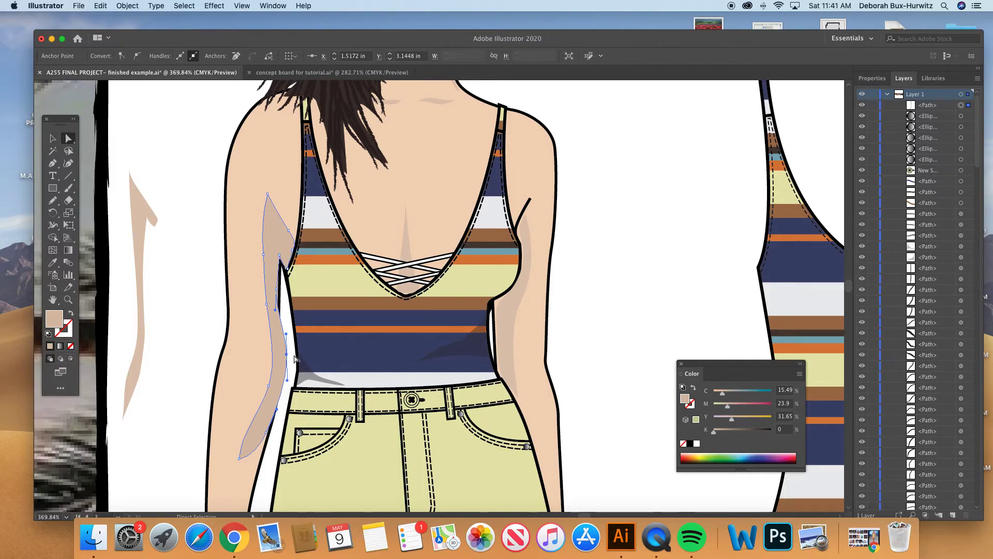
key(super+z)
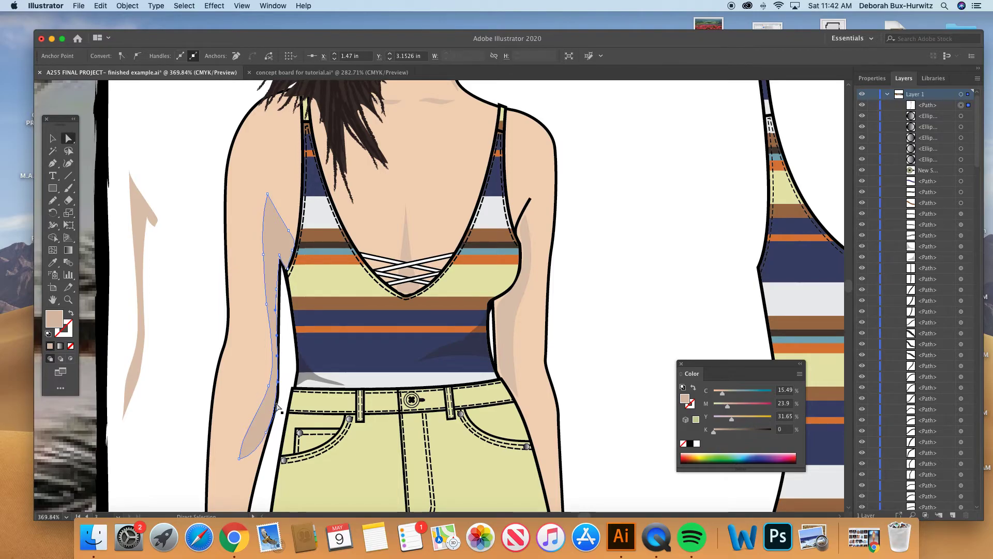
- Refit the shadow's corner point where the arm meets the swimsuit and deselect the shape
click(289, 340)
click(286, 267)
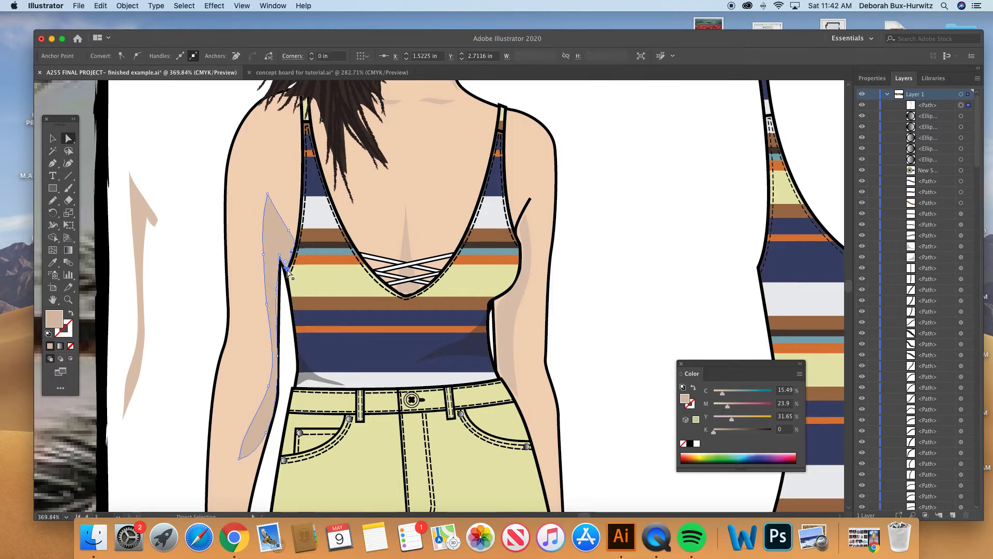
drag(284, 268, 284, 262)
scroll(236, 345, down, 2)
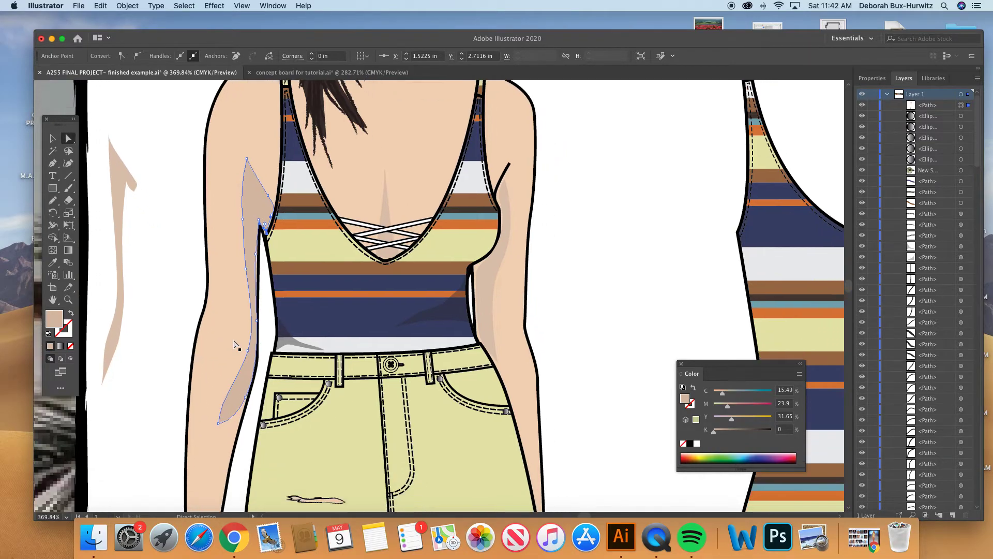
click(188, 244)
- Reposition the arm shadow's lower tip on the forearm and deselect the shape
key(super+minus)
key(super+minus)
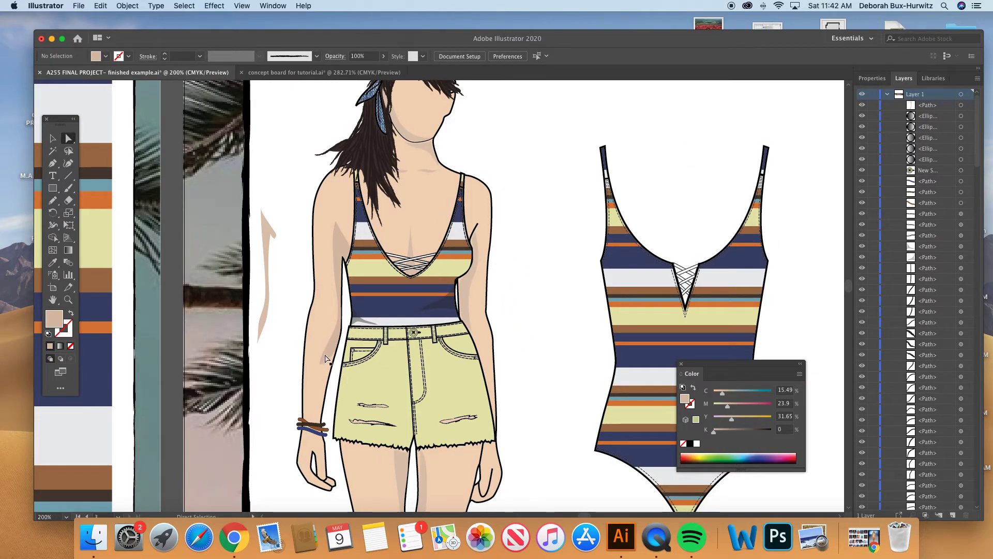
click(322, 363)
drag(321, 364, 326, 368)
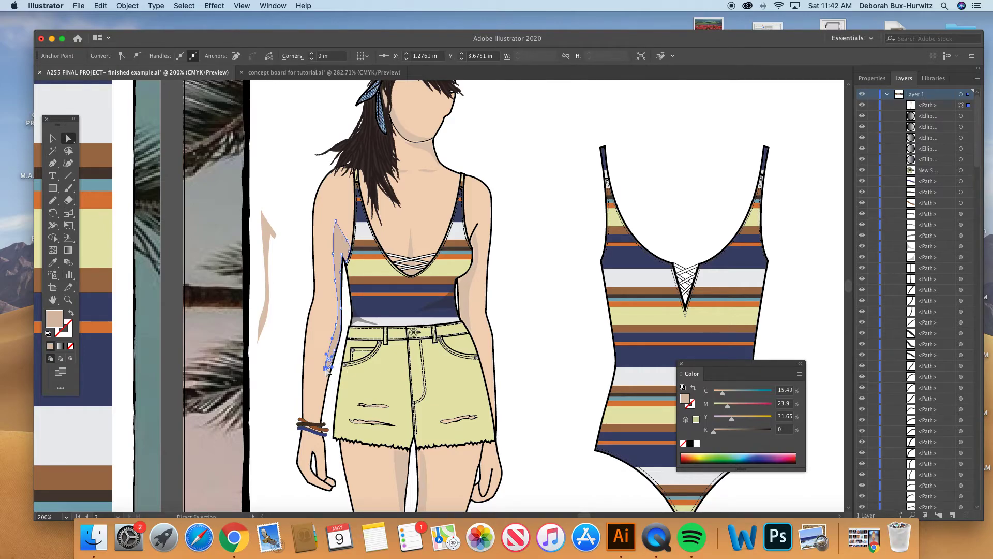
click(290, 311)
- Change the arm shadow's fill to D8BFAD and deselect the shape
scroll(282, 258, right, 3)
scroll(282, 258, down, 1)
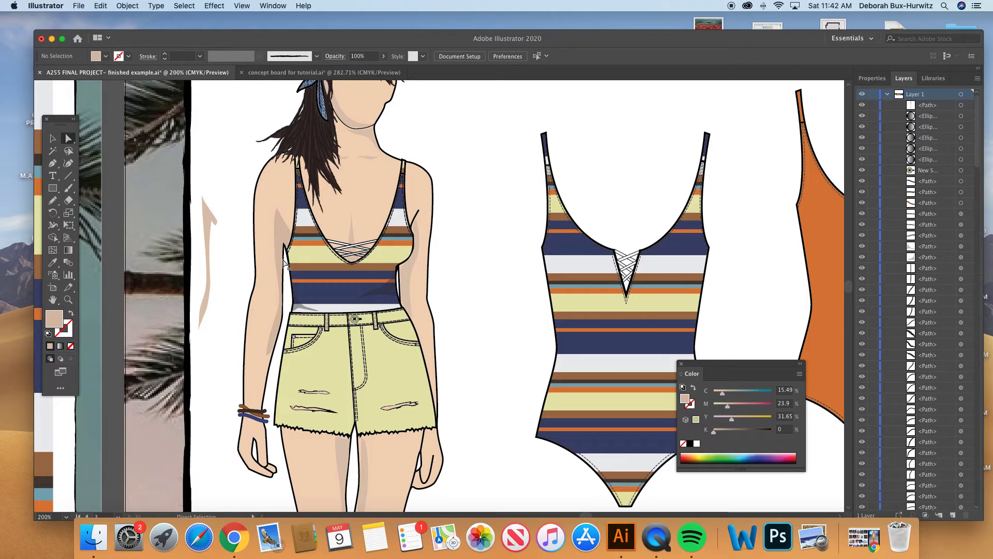
scroll(257, 340, up, 2)
scroll(257, 340, right, 1)
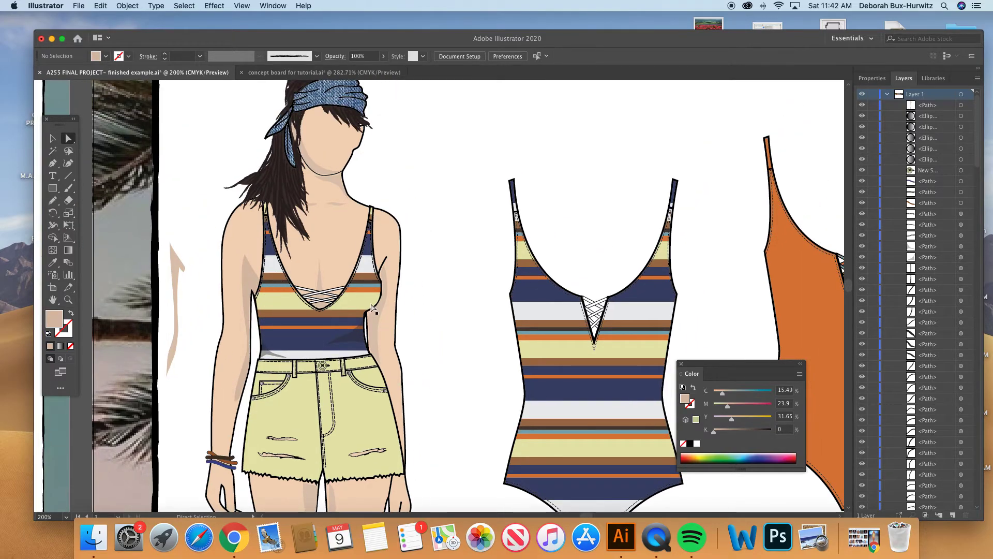
click(377, 321)
click(252, 280)
click(252, 280)
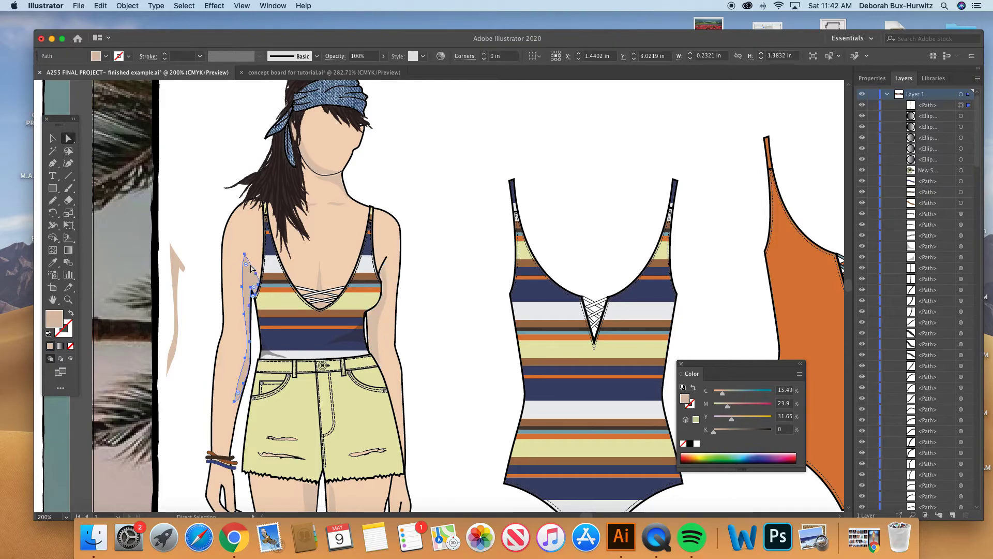
double_click(54, 319)
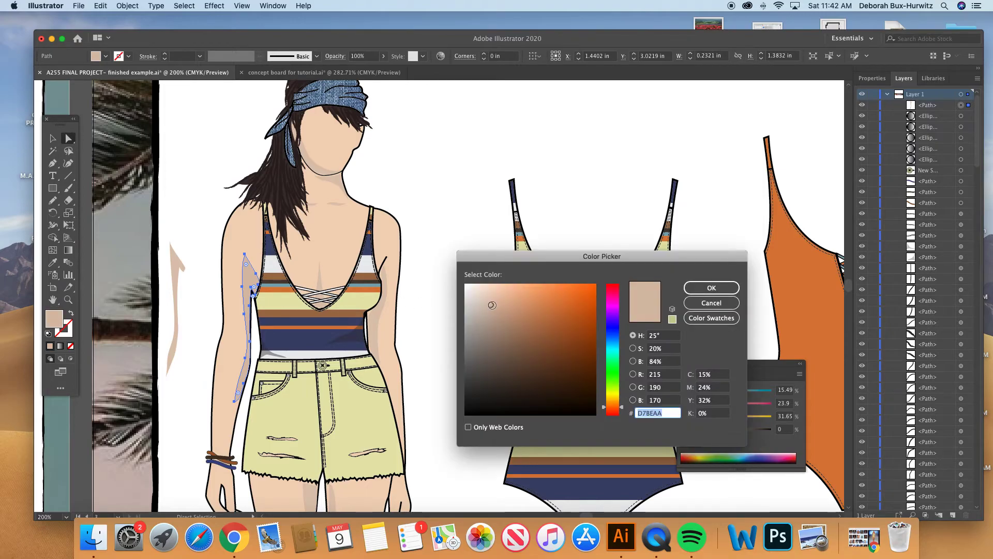
click(492, 303)
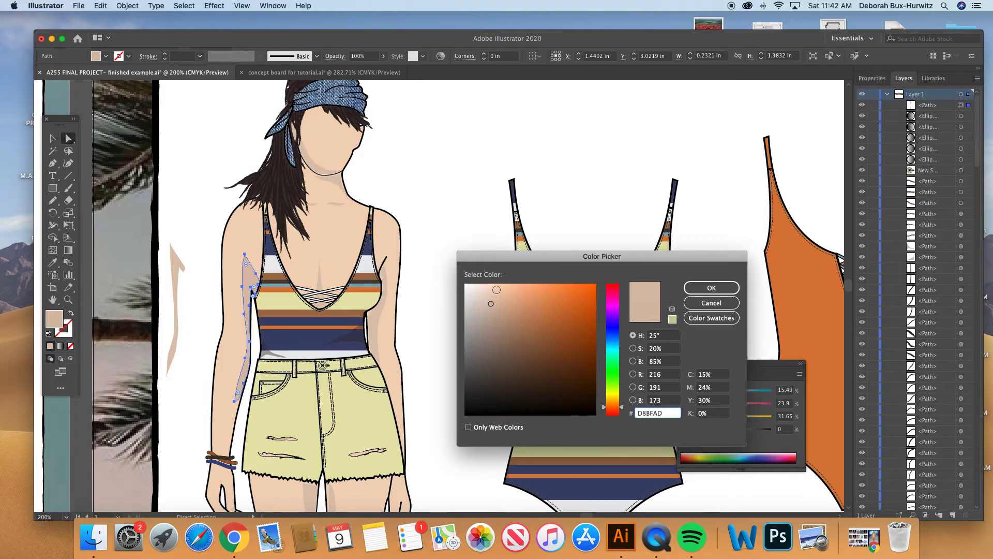
click(711, 287)
click(459, 226)
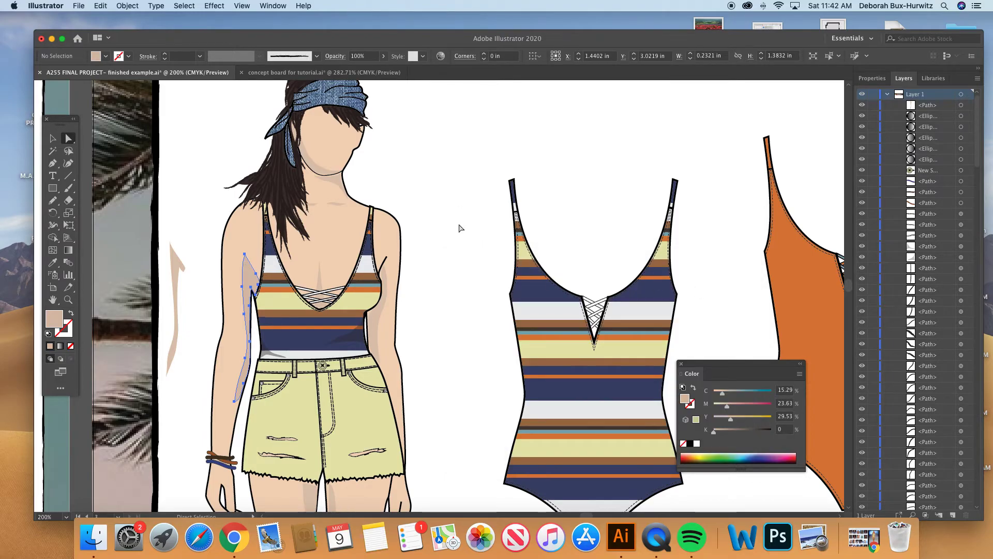
- Change the arm shadow's fill to C 15.05, M 22.8, Y 27.12, K 0 and deselect the shape
click(250, 293)
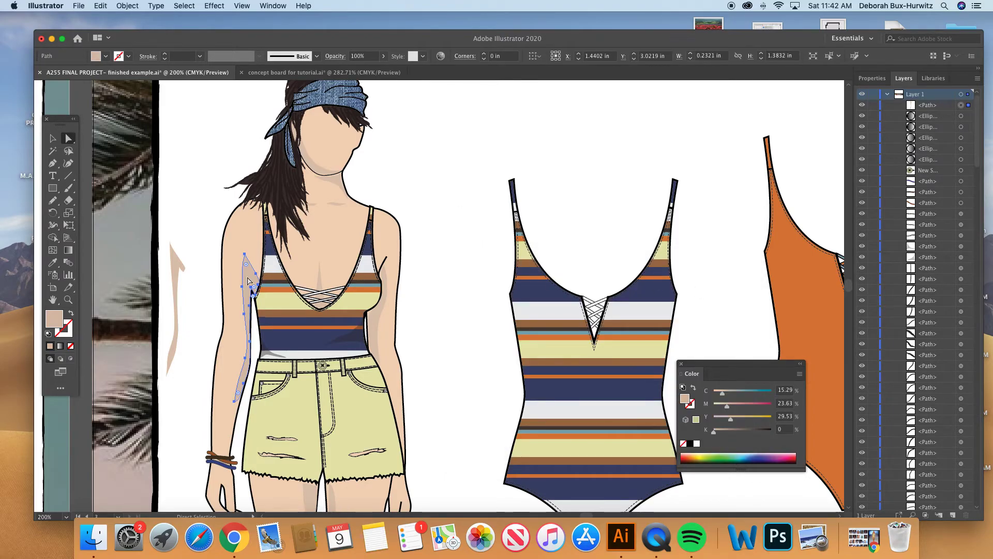
click(383, 55)
mouse_move(385, 69)
mouse_down()
mouse_move(377, 73)
mouse_move(386, 69)
mouse_up()
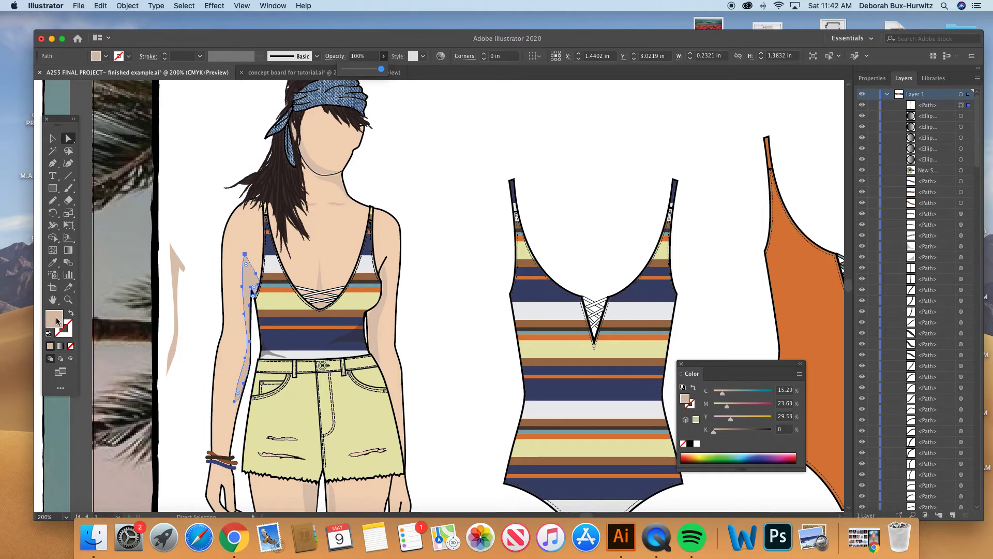
double_click(54, 318)
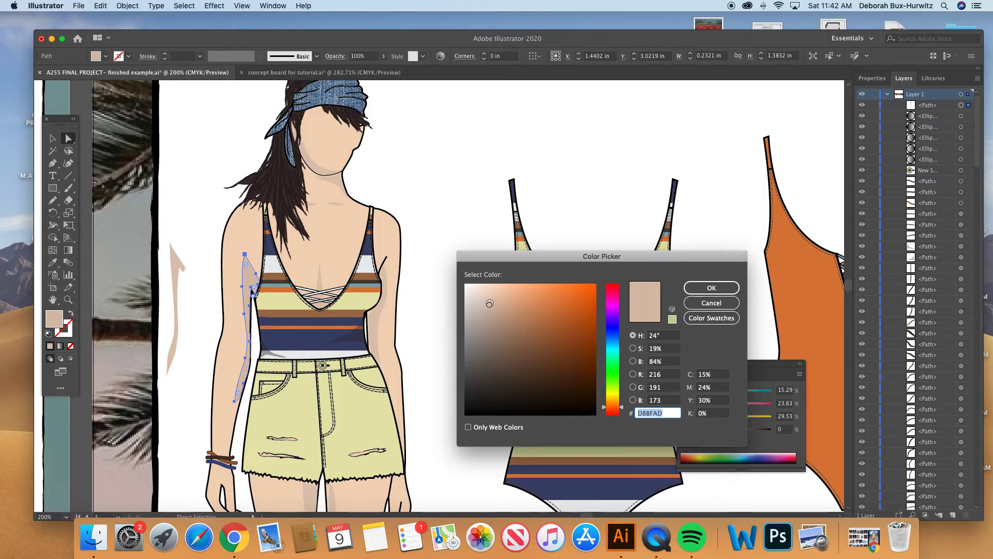
click(488, 305)
click(693, 286)
click(492, 234)
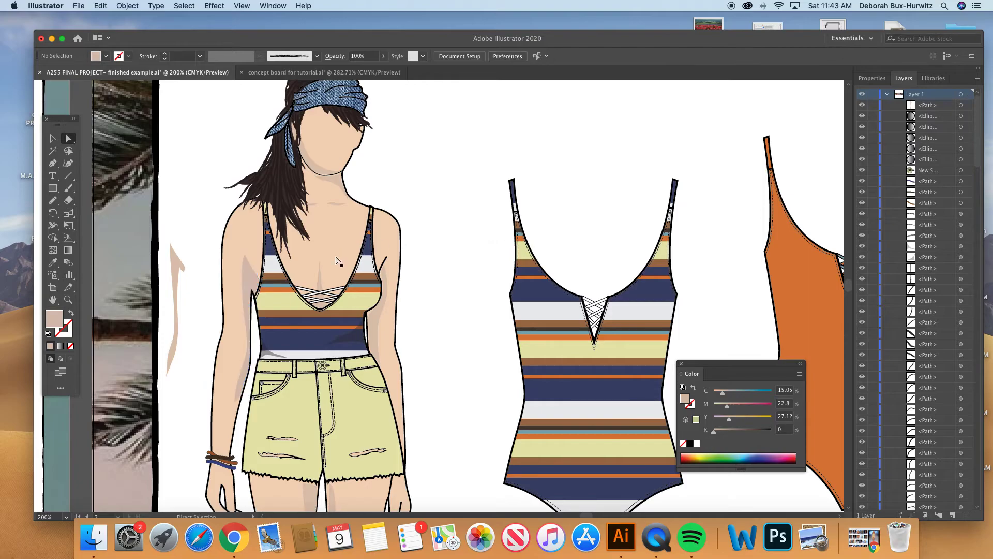
- Move the existing neck shadow about 0.53 in sideways onto the blank area beside the neck
scroll(337, 260, up, 2)
scroll(337, 260, right, 2)
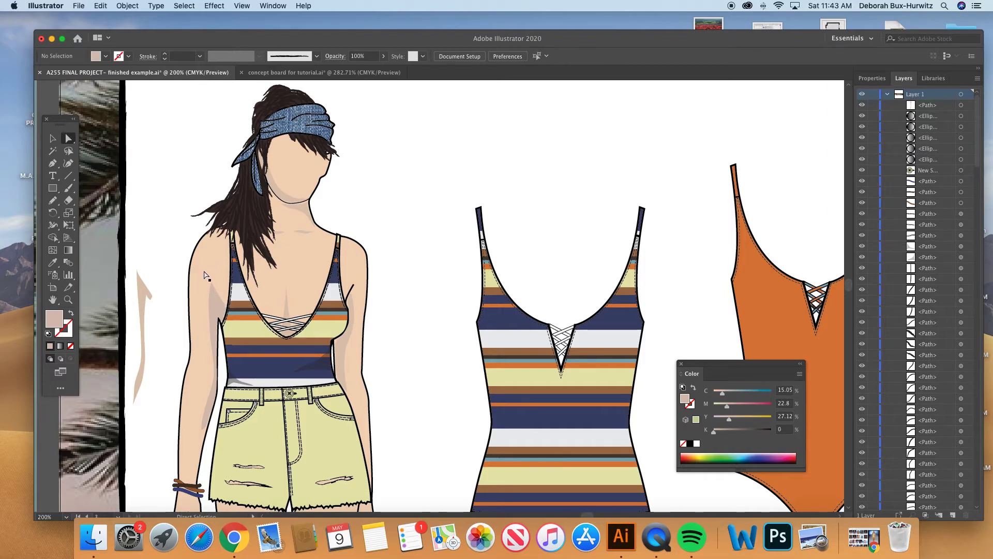
scroll(222, 281, down, 3)
scroll(222, 281, right, 3)
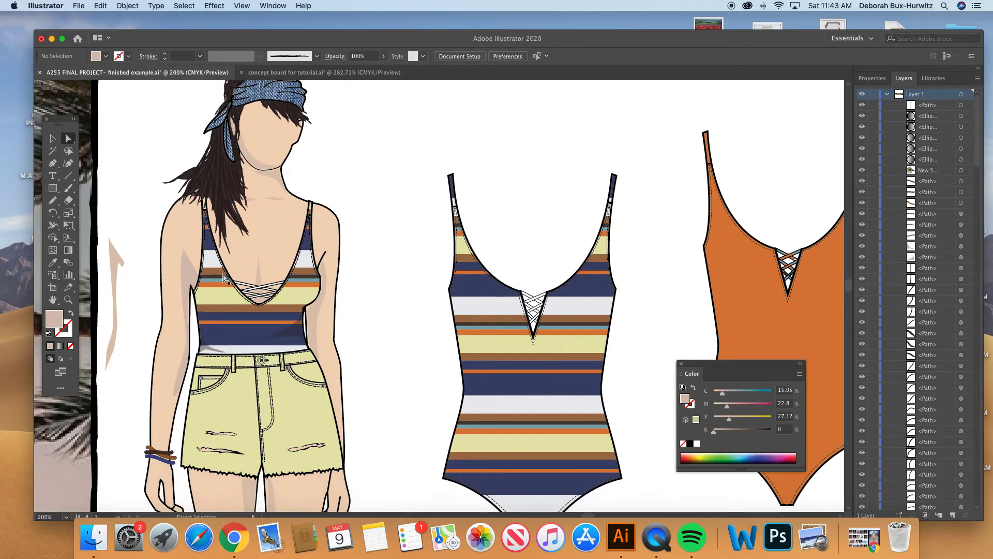
click(274, 199)
click(346, 179)
click(66, 300)
drag(175, 143, 486, 362)
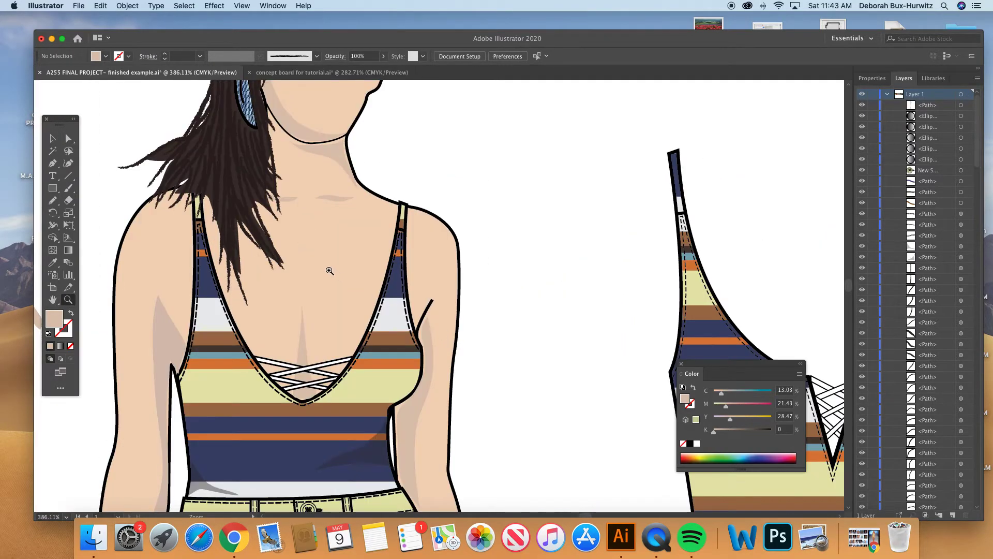
click(68, 138)
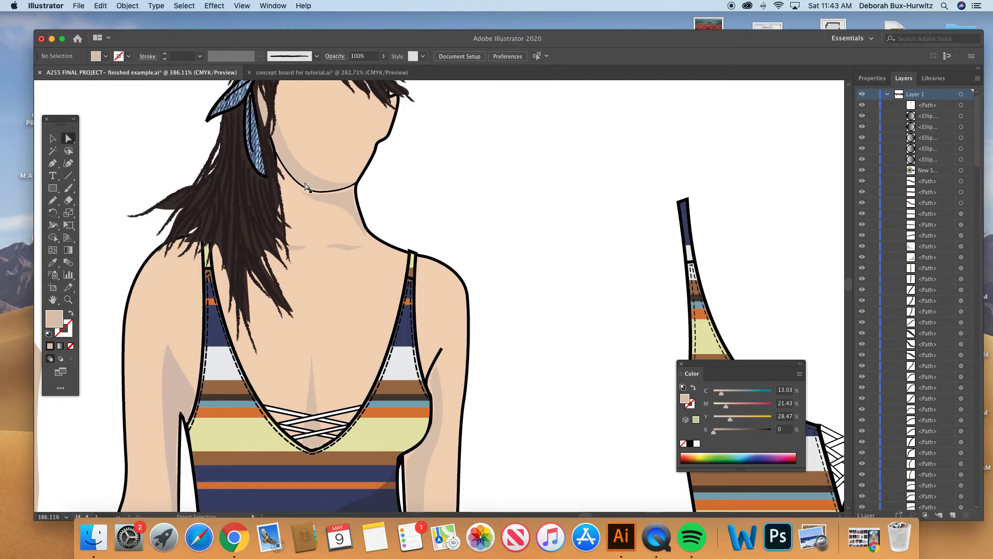
click(328, 201)
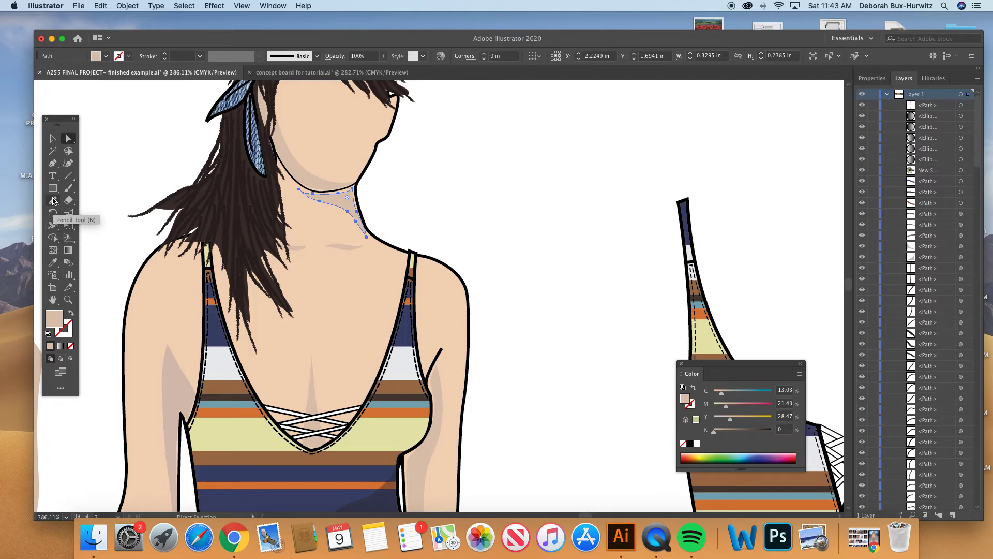
click(414, 210)
drag(370, 206, 476, 207)
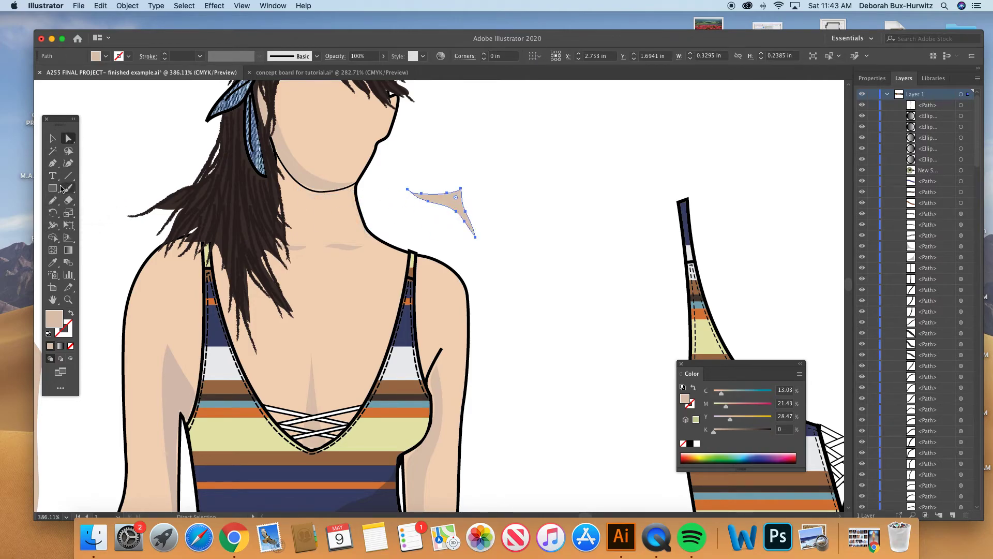
- Draw a closed neck shadow about 0.31 by 0.22 in below the chin with the Pencil tool and give it the skin color without a stroke
click(53, 200)
mouse_move(353, 189)
mouse_down()
mouse_move(305, 196)
mouse_move(367, 237)
mouse_move(351, 189)
mouse_up()
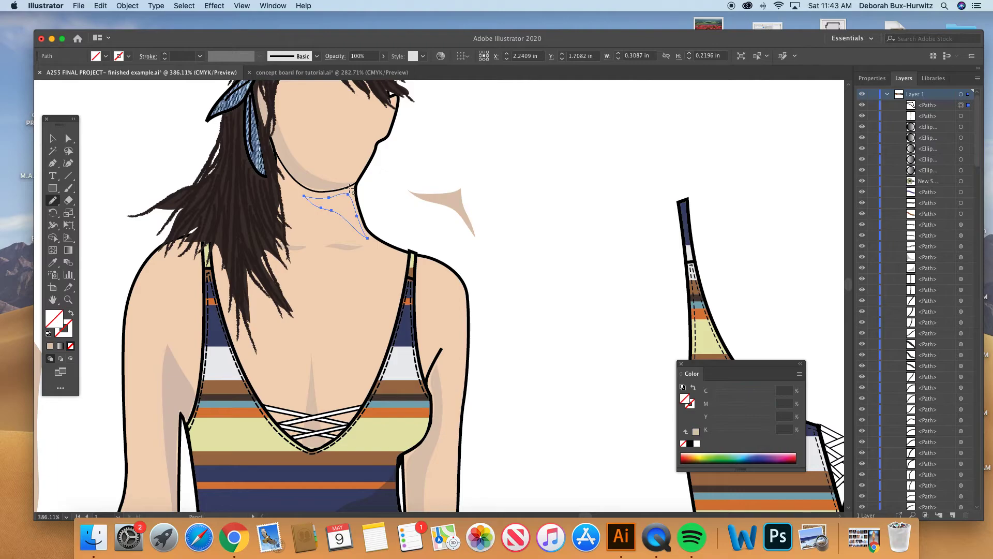
click(53, 264)
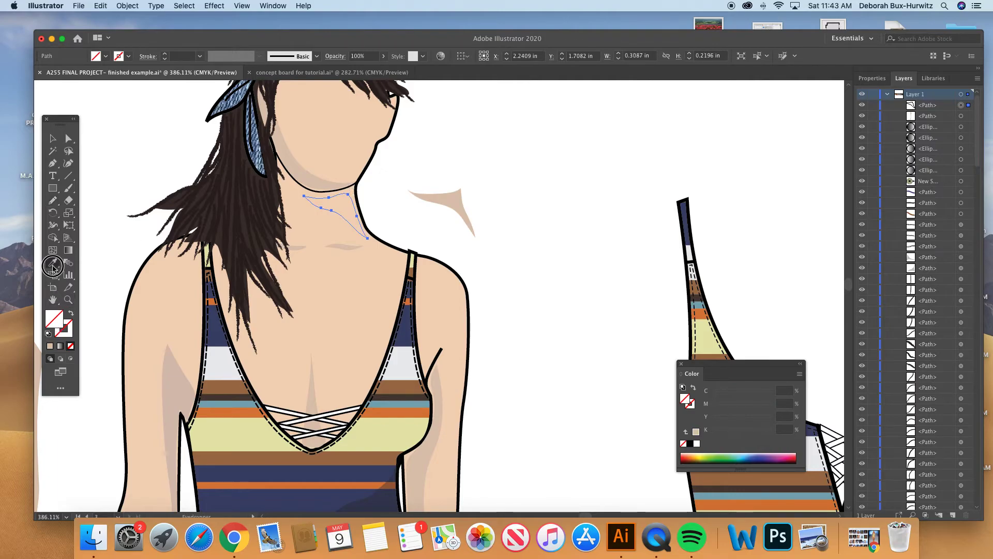
click(324, 270)
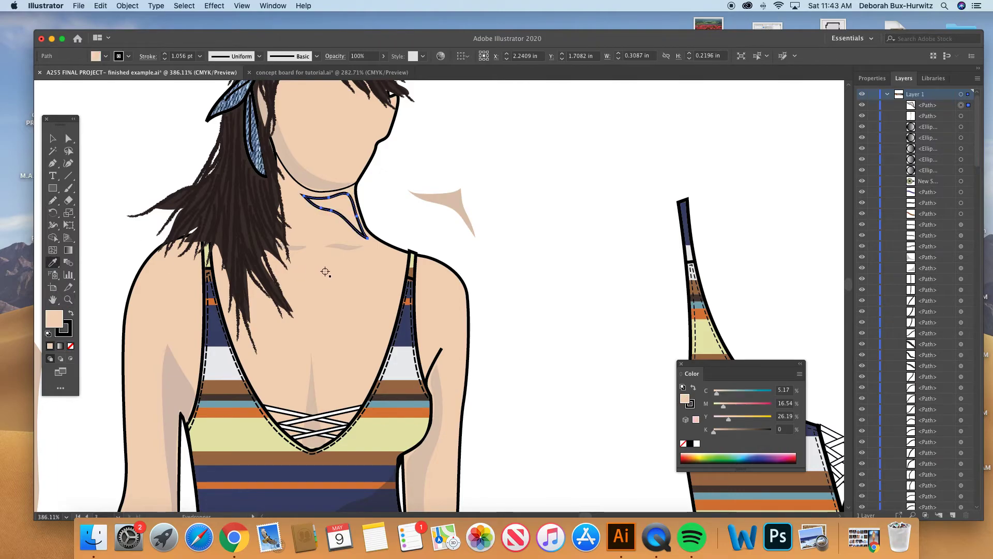
click(71, 346)
click(57, 315)
double_click(57, 315)
click(710, 303)
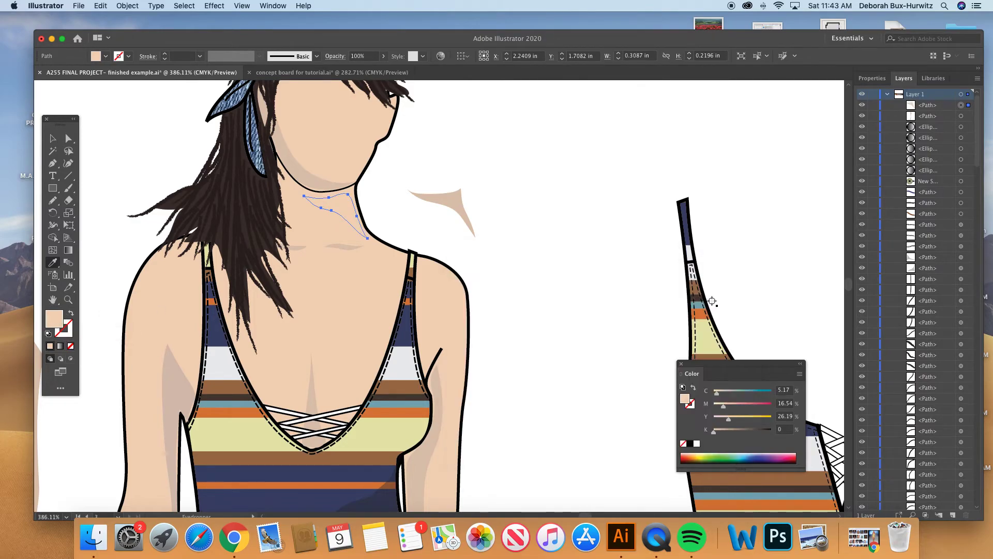
- Apply the arm shadow's color to the new neck shadow with the Eyedropper and deselect the shape
scroll(168, 374, down, 1)
scroll(168, 374, down, 4)
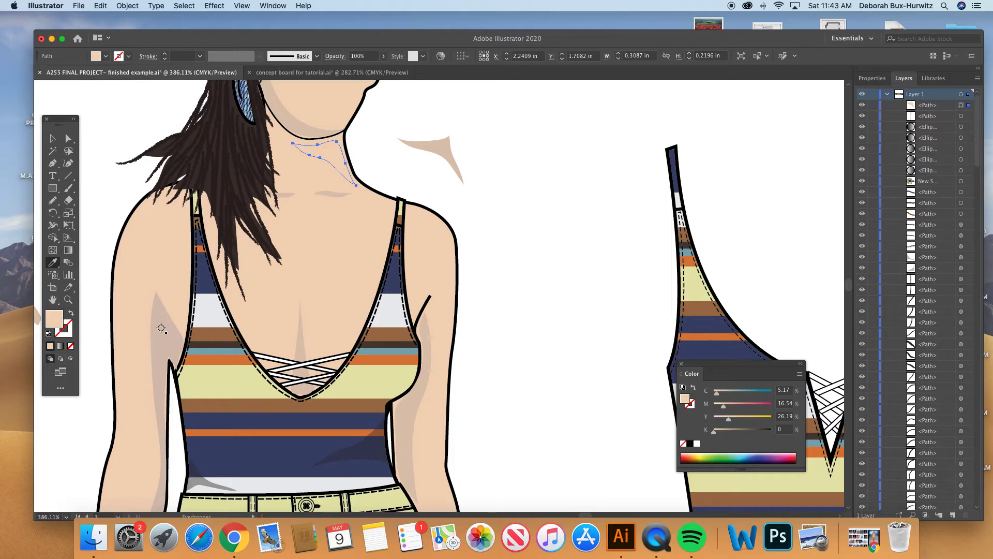
click(161, 328)
click(69, 138)
click(384, 147)
- Move the neck shadow's anchor points to meet the jawline and the side of the neck, and deselect the shape
scroll(385, 148, up, 4)
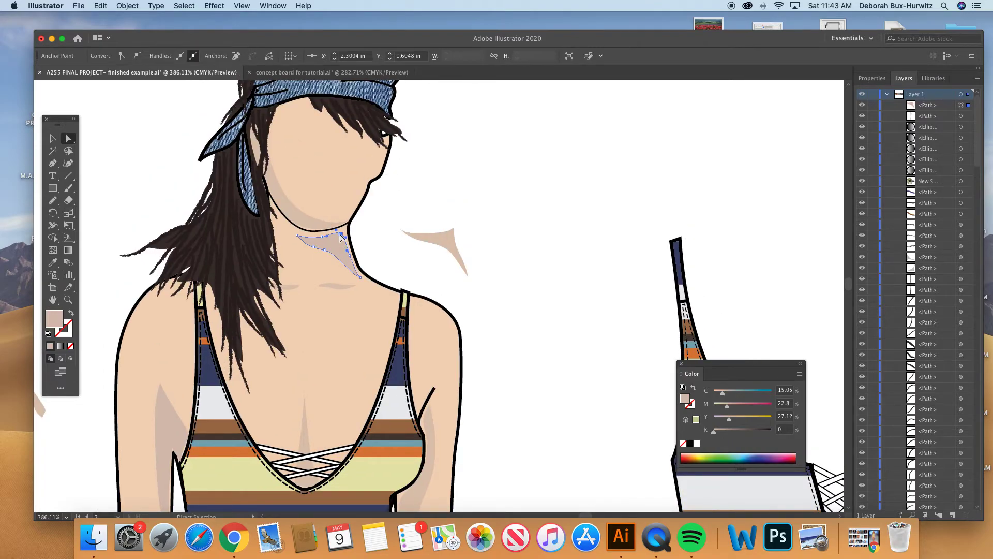
click(345, 231)
click(348, 257)
drag(350, 257, 363, 277)
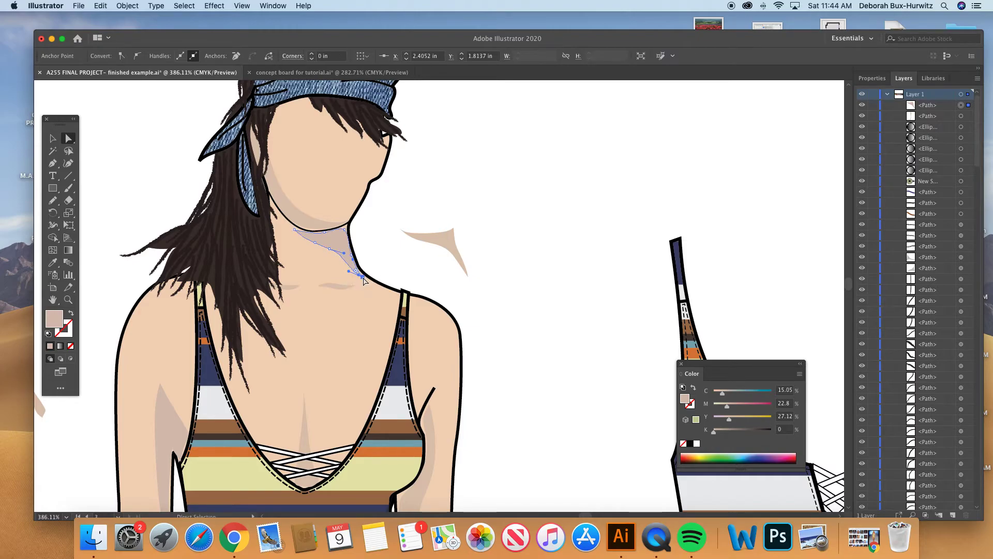
click(372, 248)
- Select the shadow along the face and jawline to examine its outline
scroll(363, 264, up, 2)
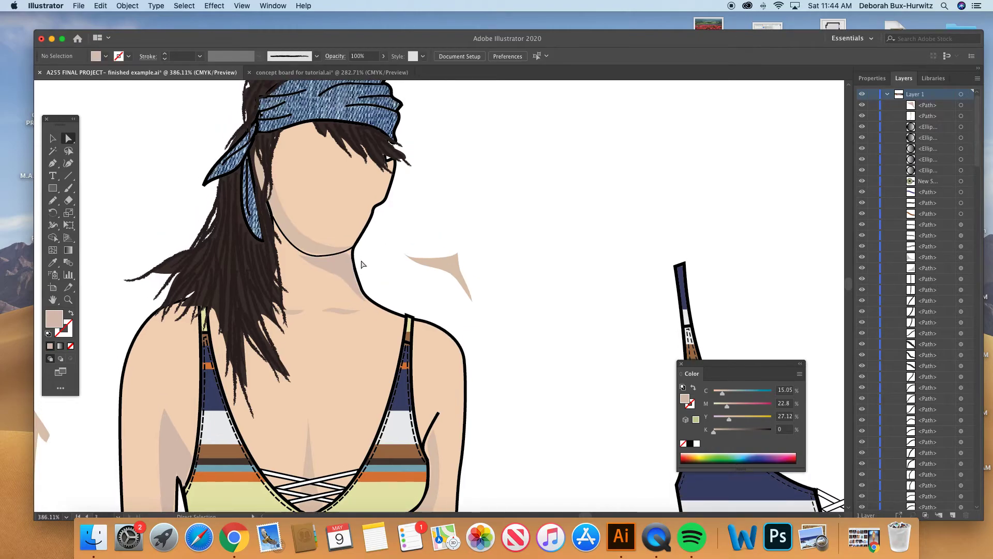
click(287, 218)
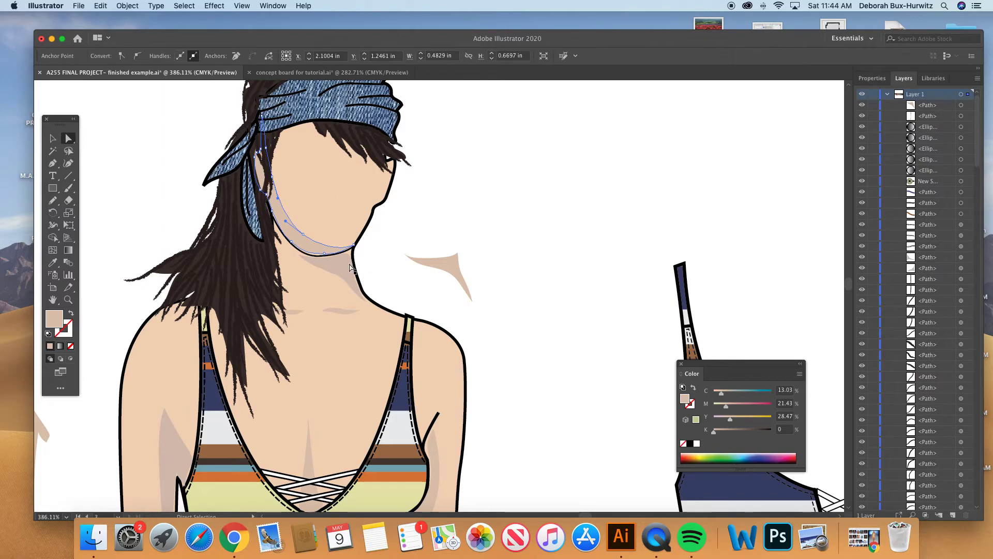
scroll(350, 268, down, 1)
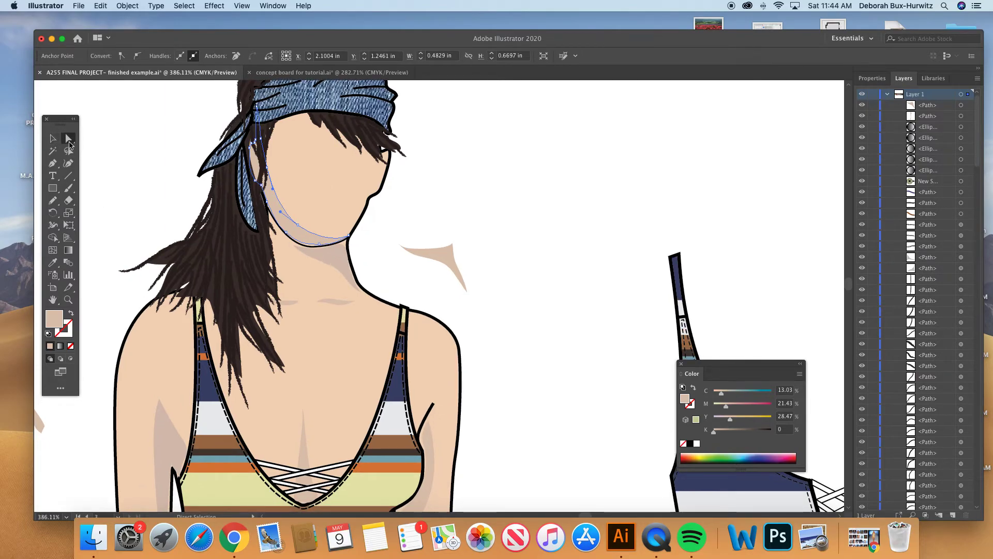
drag(281, 211, 282, 209)
- Delete the spare neck shadow from the blank area beside the neck
scroll(320, 299, down, 5)
key(super+minus)
key(super+minus)
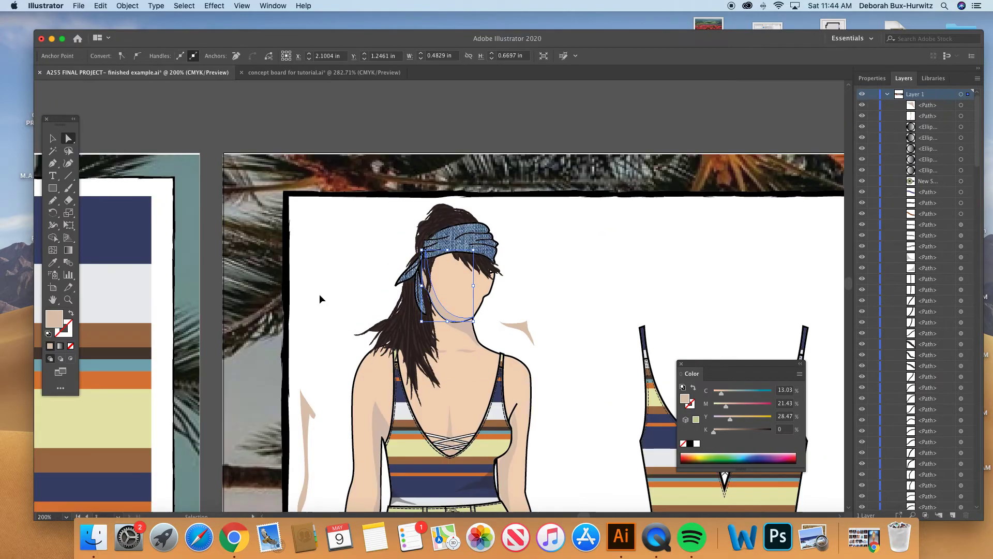
scroll(456, 324, down, 5)
scroll(456, 324, right, 6)
scroll(456, 328, down, 4)
scroll(456, 328, right, 1)
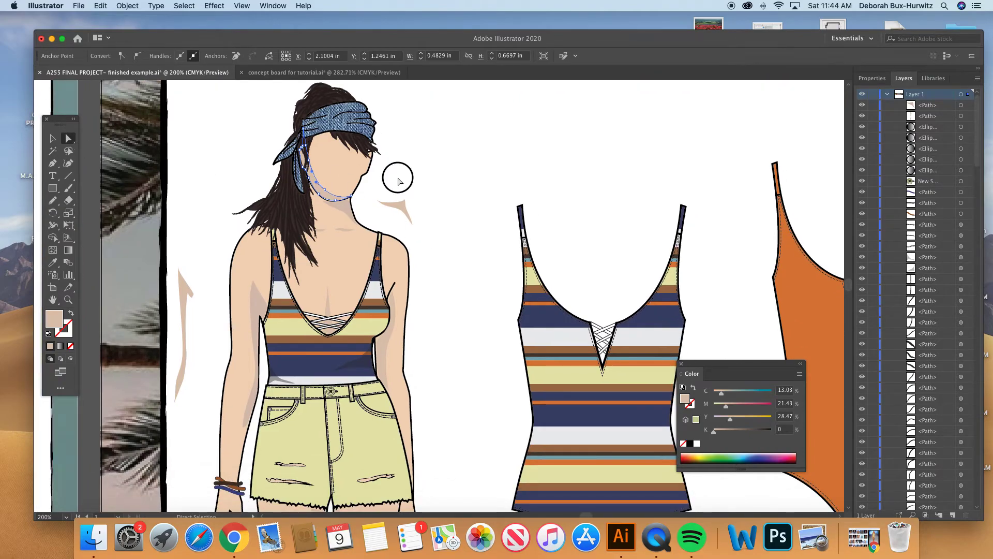
click(412, 220)
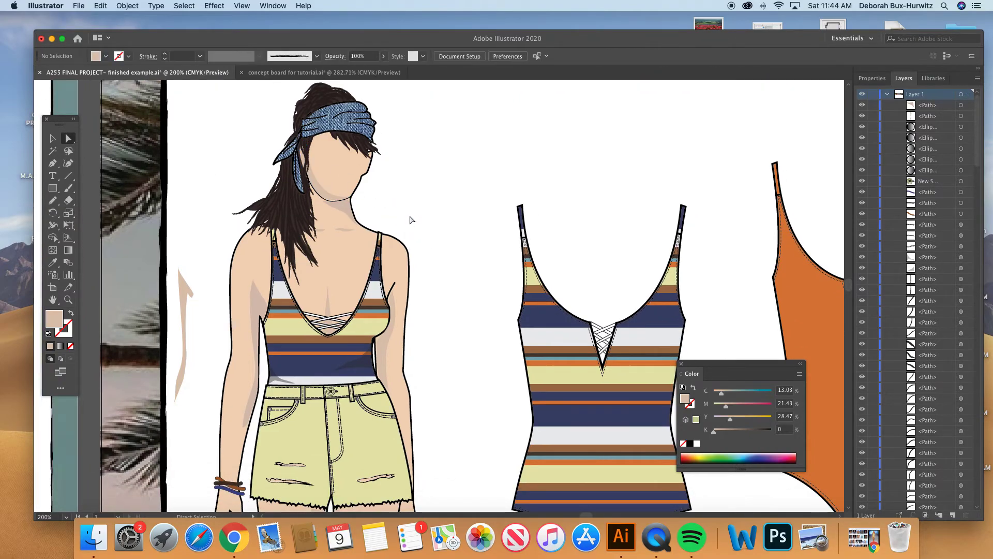
- Try a dark brown skin tone by filling the body shape with color 493E36
scroll(152, 293, down, 2)
scroll(152, 293, right, 1)
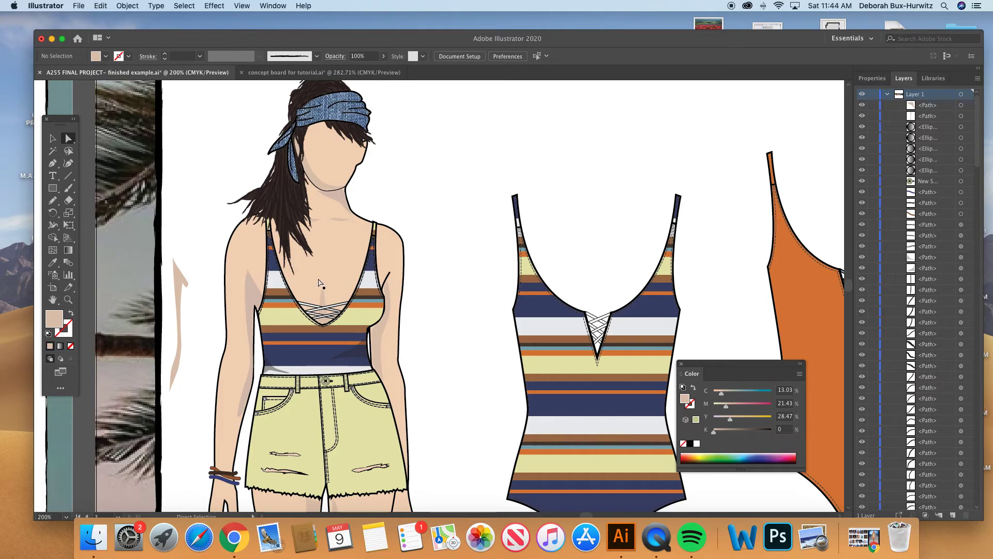
scroll(347, 270, right, 2)
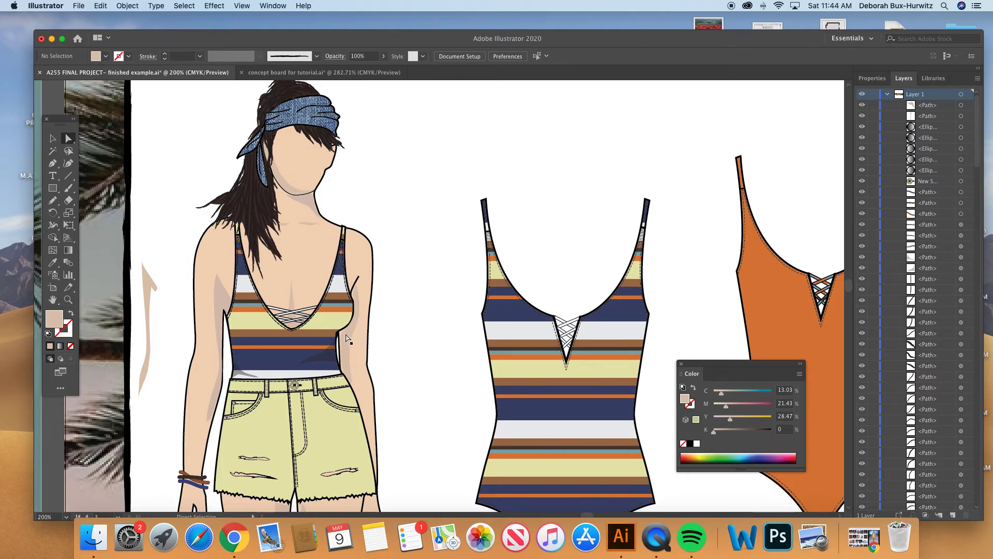
scroll(344, 356, down, 2)
scroll(344, 356, right, 2)
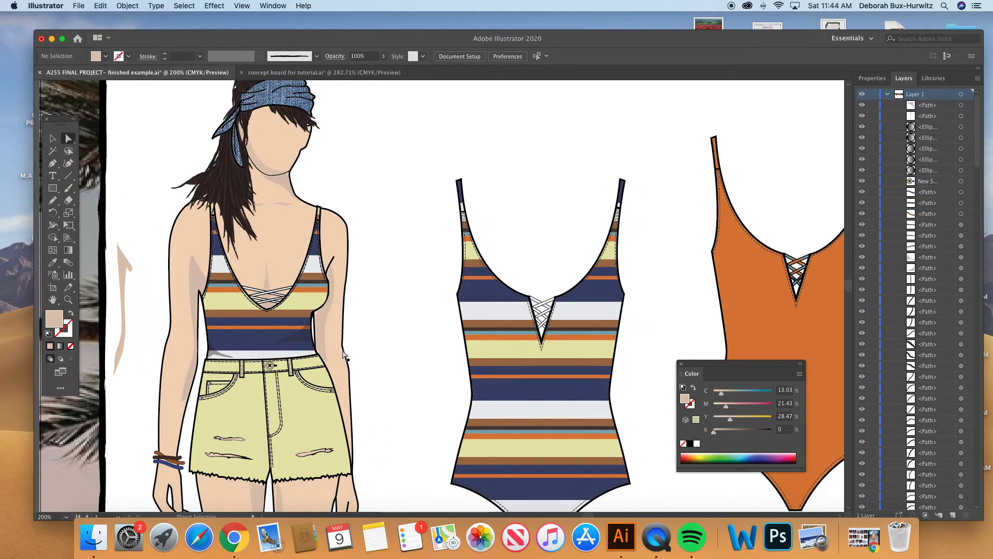
key(super+minus)
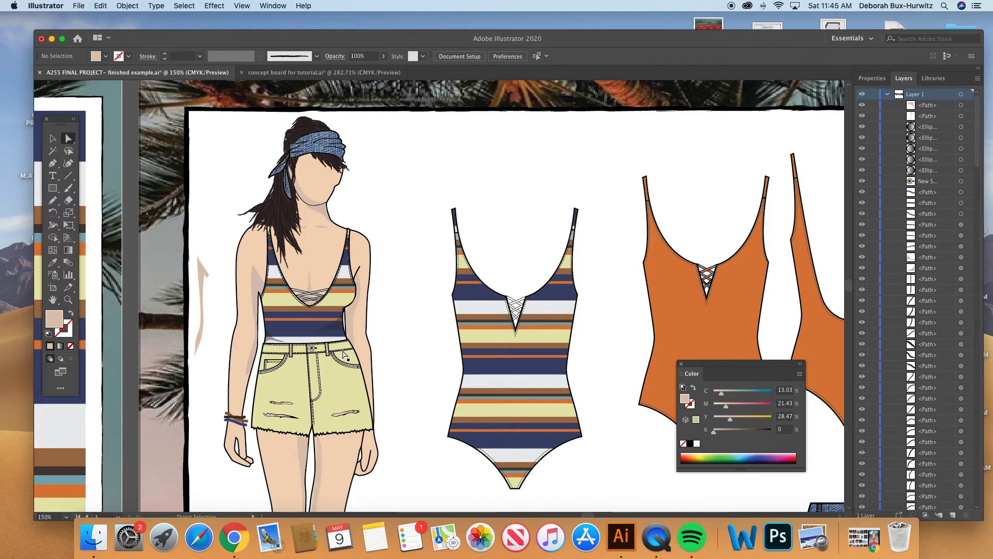
click(271, 260)
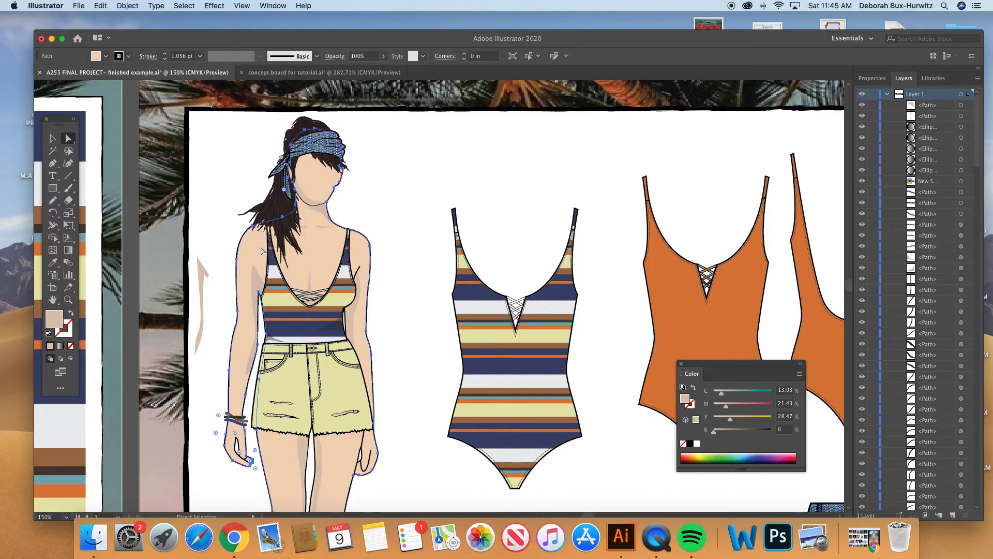
double_click(53, 319)
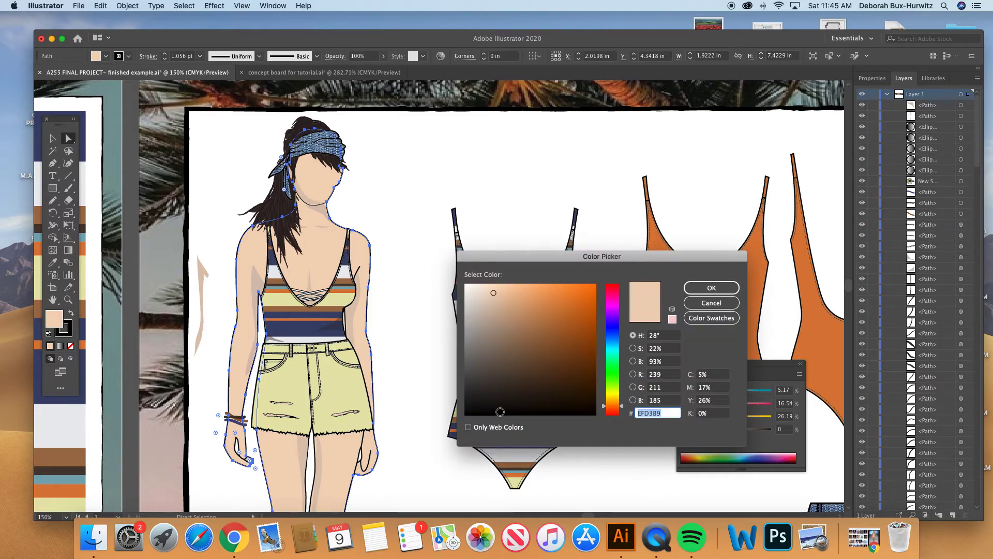
click(501, 385)
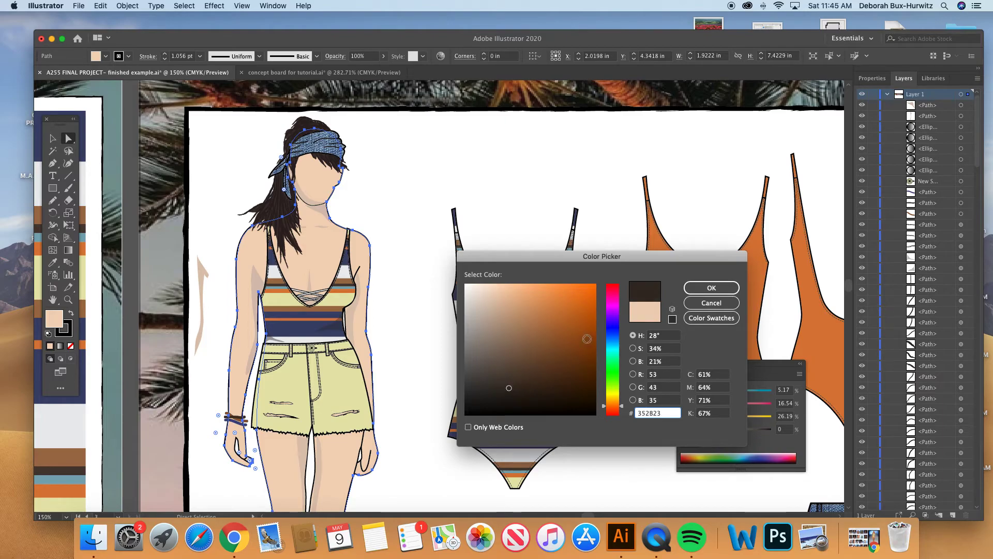
click(502, 376)
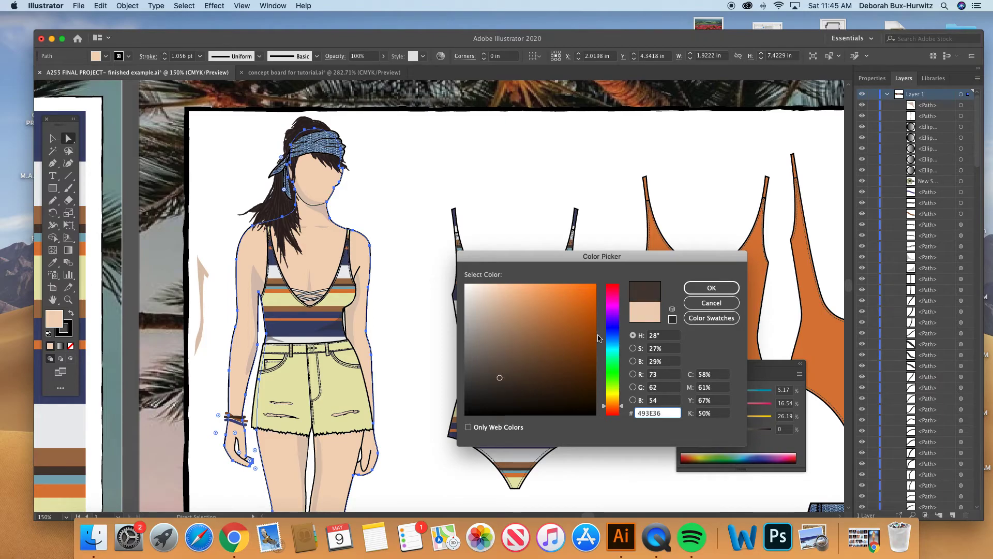
click(711, 287)
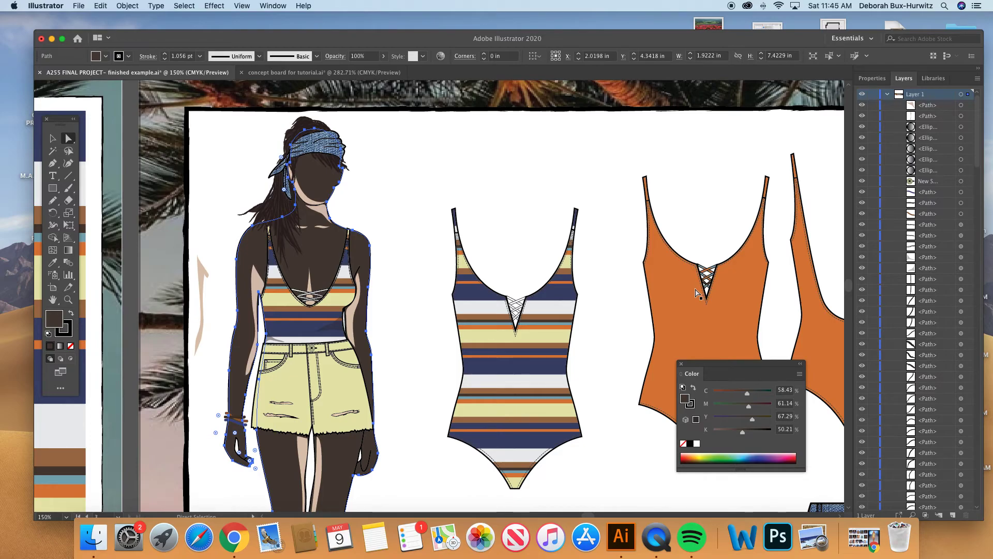
- Select the upper arm shadow for the Eyedropper, and undo the body's dark brown fill
click(257, 282)
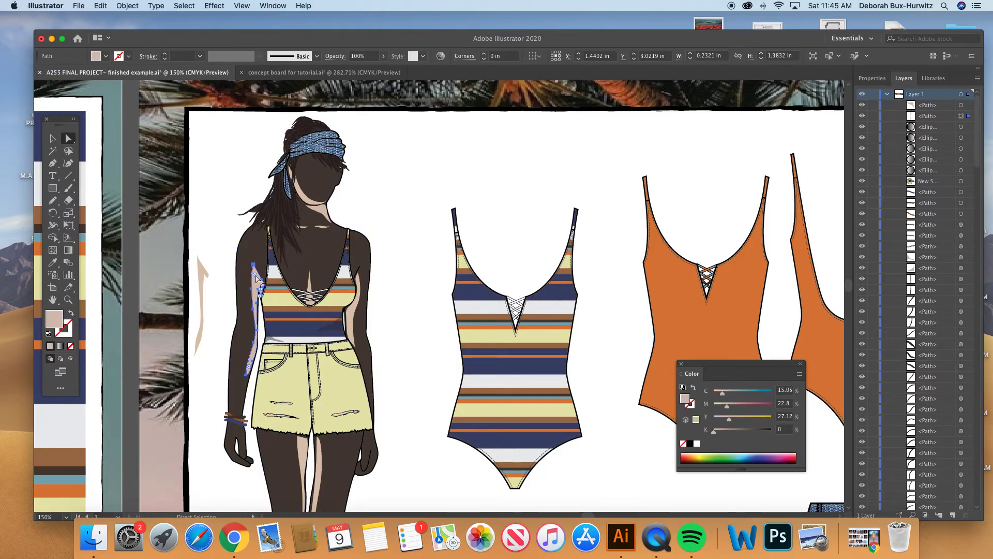
click(53, 262)
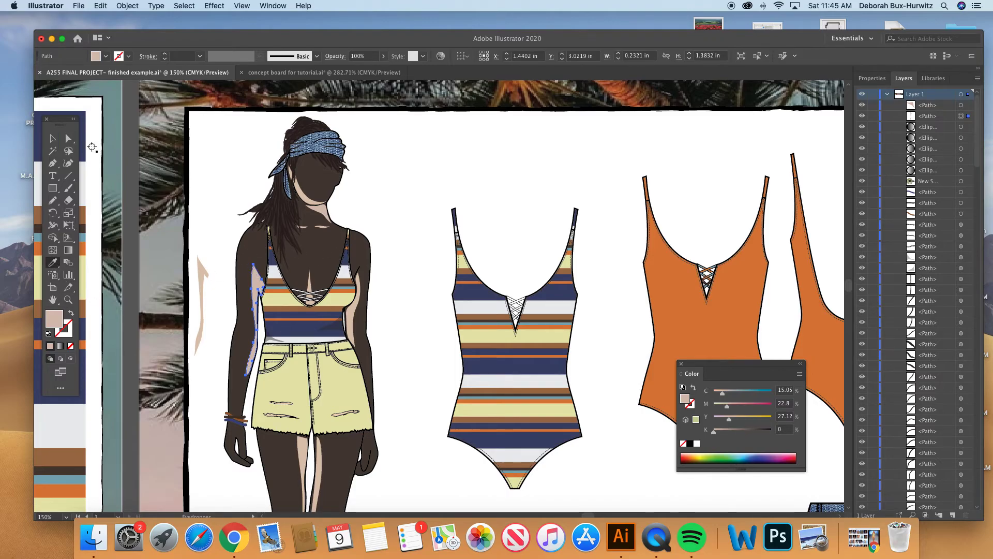
key(a)
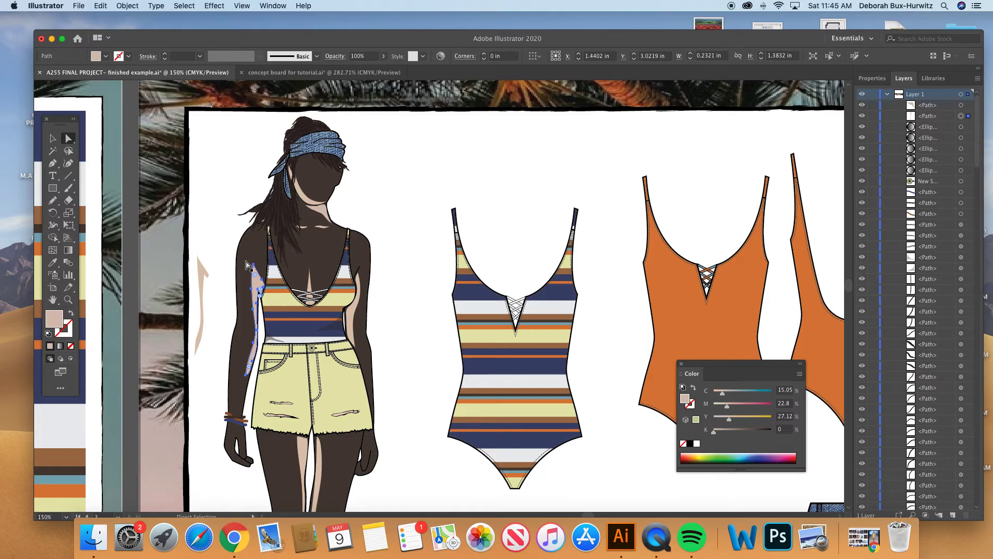
key(super+z)
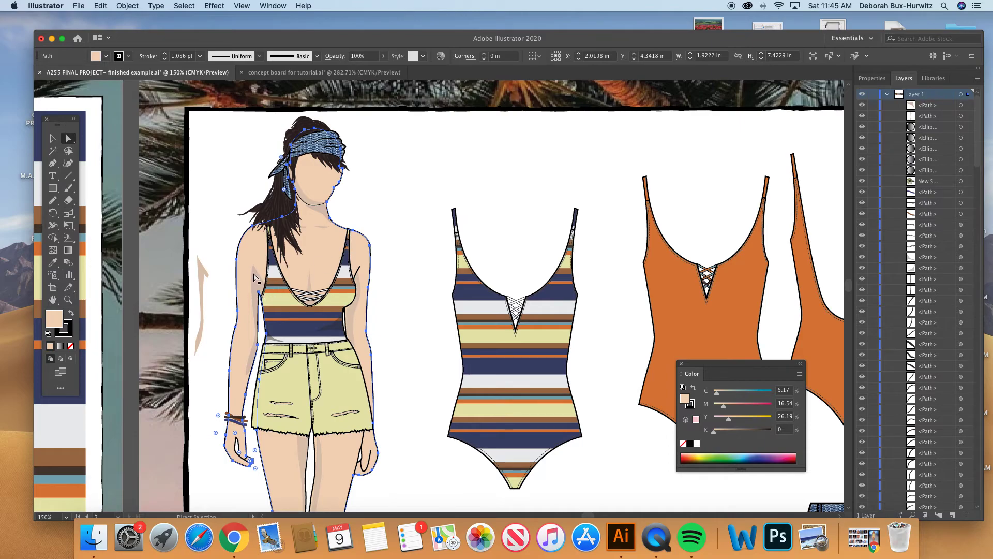
- Delete the spare arm shadow from the blank area beside the figure's arm
click(202, 277)
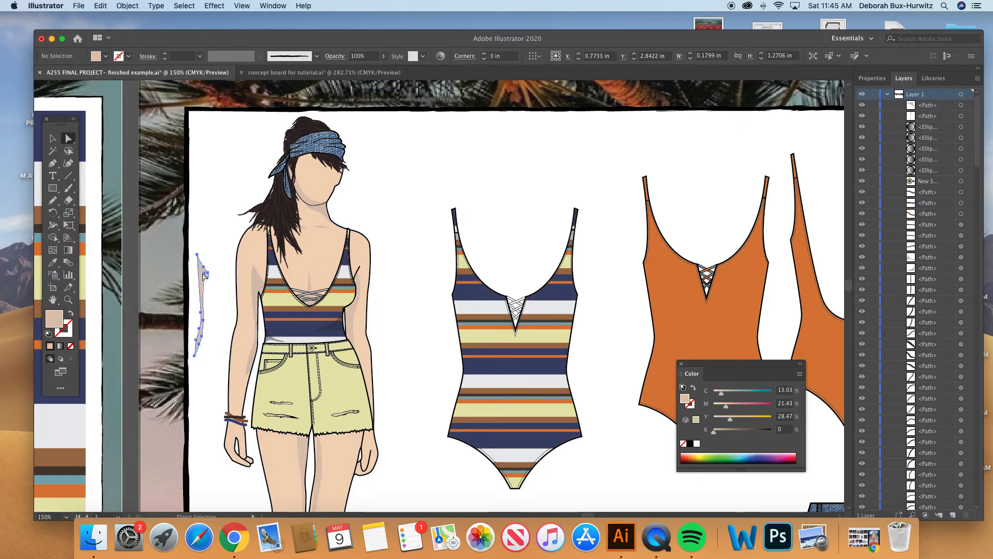
key(Delete)
scroll(282, 265, down, 3)
scroll(283, 265, right, 2)
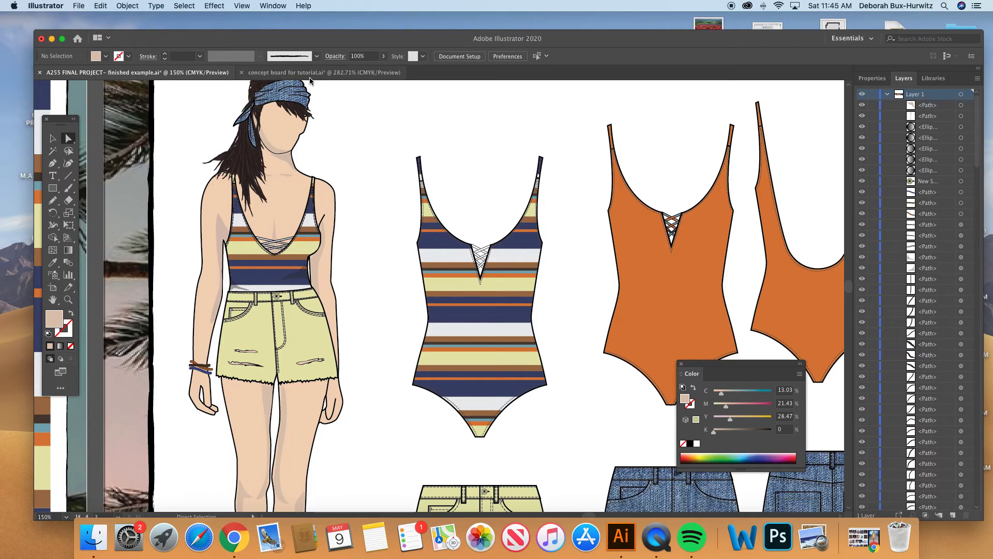
- Select the inner thigh shadow and examine the placement of the skin shadows along both legs
scroll(341, 247, down, 4)
scroll(341, 247, right, 2)
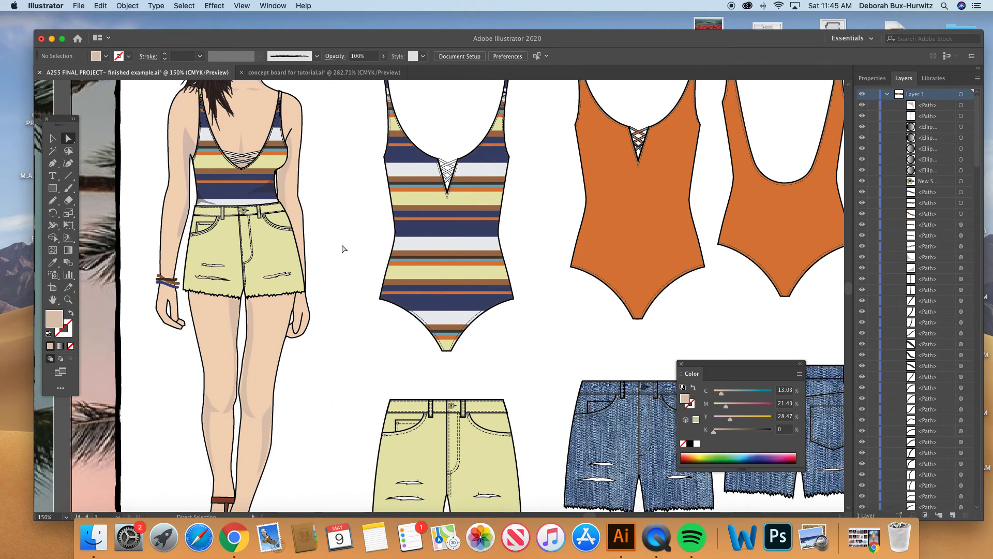
scroll(342, 248, down, 4)
scroll(341, 249, left, 1)
click(262, 263)
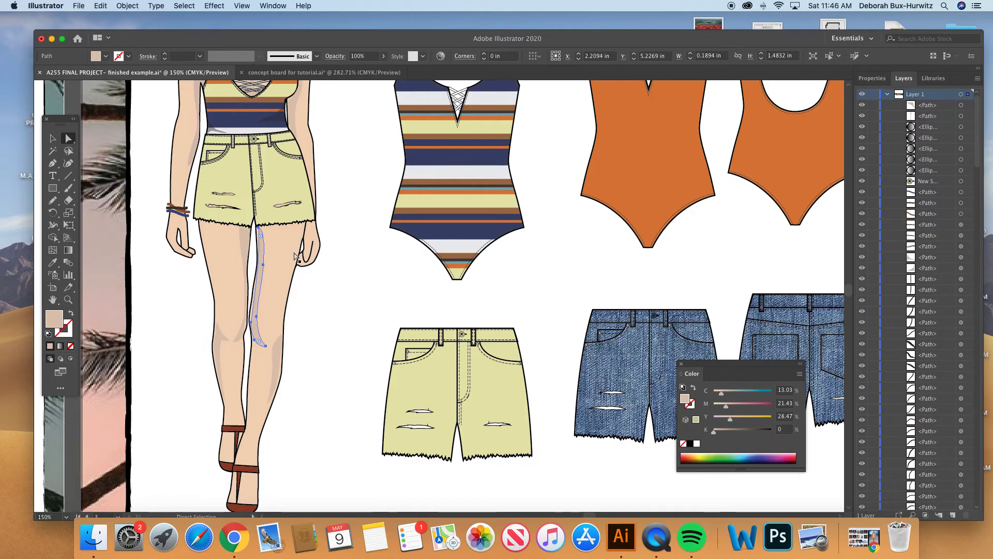
scroll(293, 253, up, 2)
scroll(294, 253, left, 1)
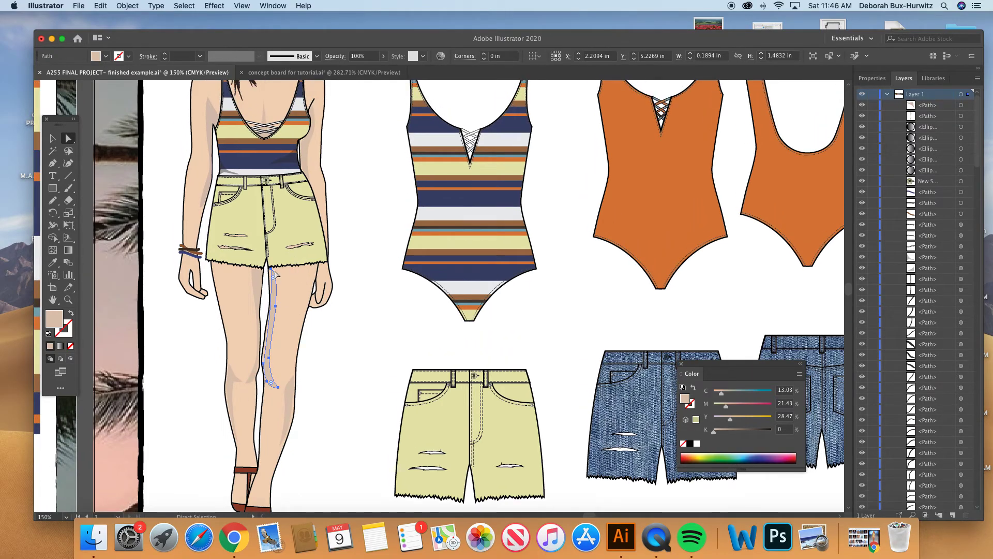
scroll(276, 274, up, 2)
scroll(275, 274, left, 1)
scroll(275, 274, down, 4)
scroll(275, 274, right, 2)
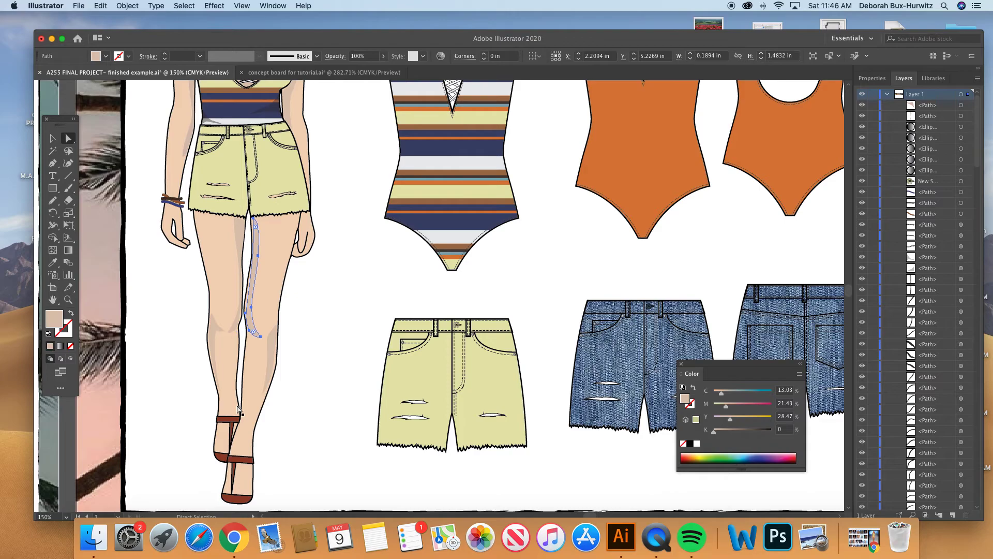
key(super+minus)
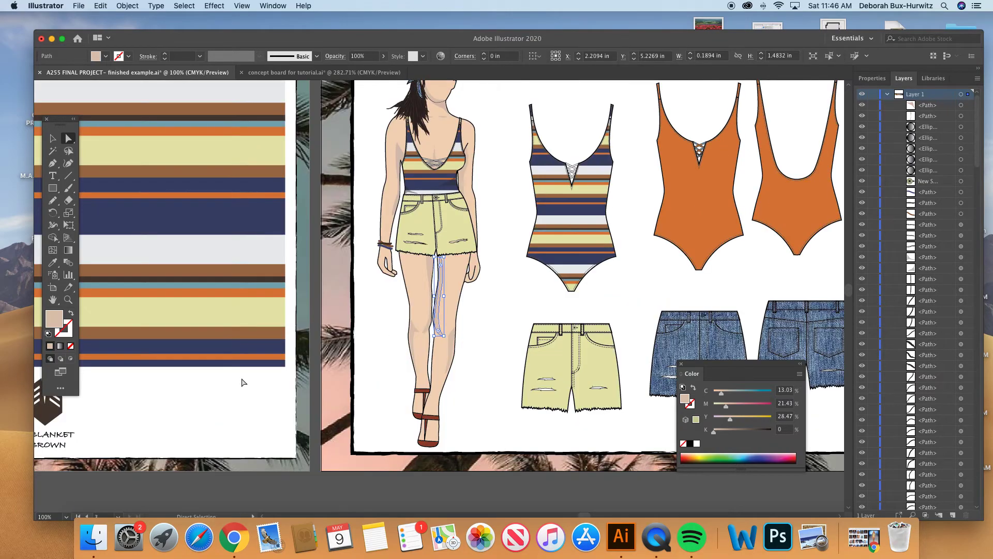
scroll(418, 207, right, 4)
scroll(418, 206, up, 1)
scroll(418, 207, up, 2)
scroll(418, 207, right, 1)
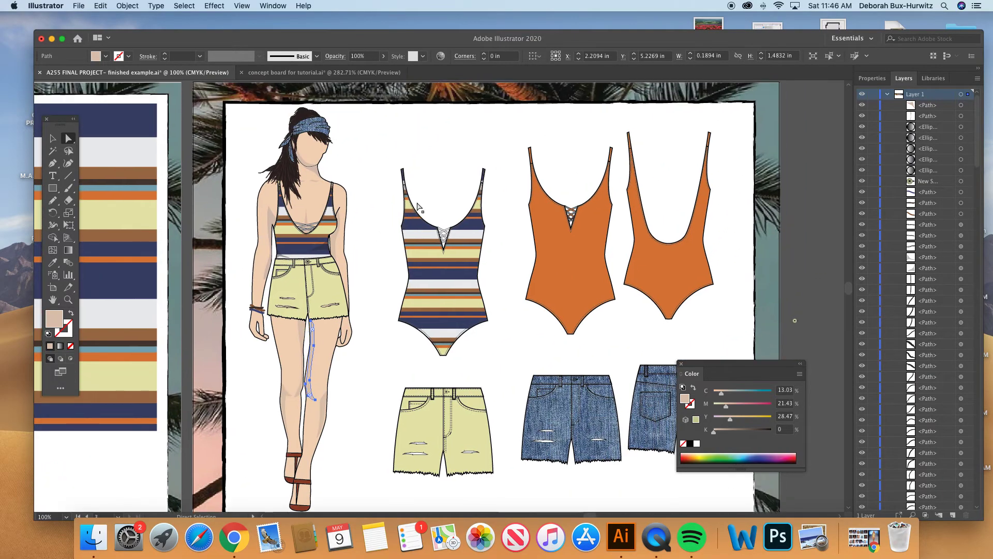
- Raise the opacity of the black shadow at the side of the striped top's waist to 100% and deselect it
click(67, 300)
drag(236, 202, 468, 334)
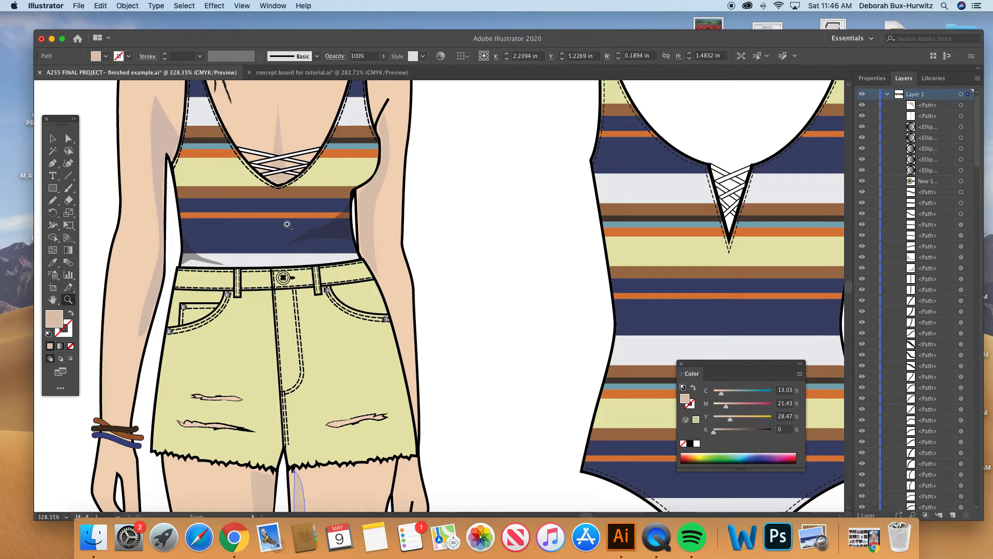
click(73, 141)
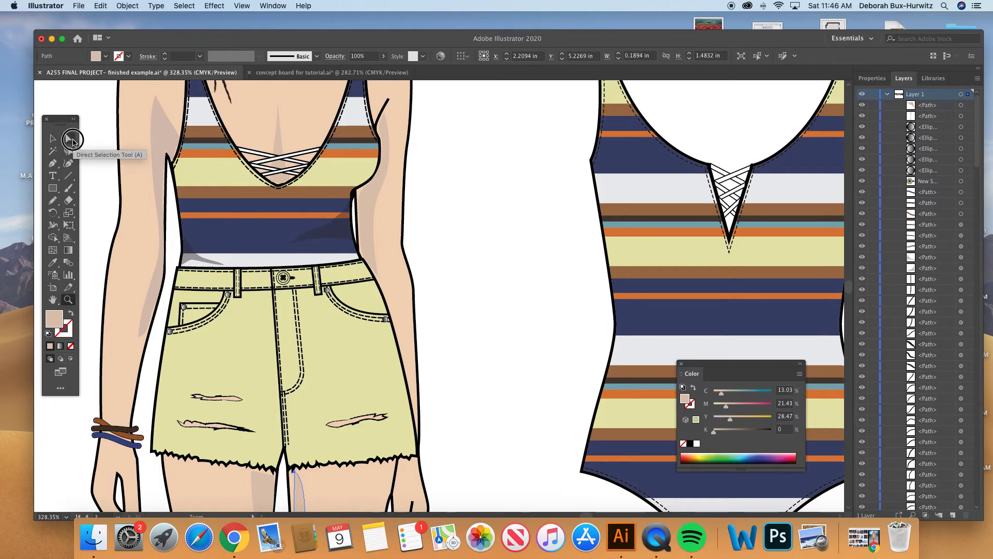
click(349, 238)
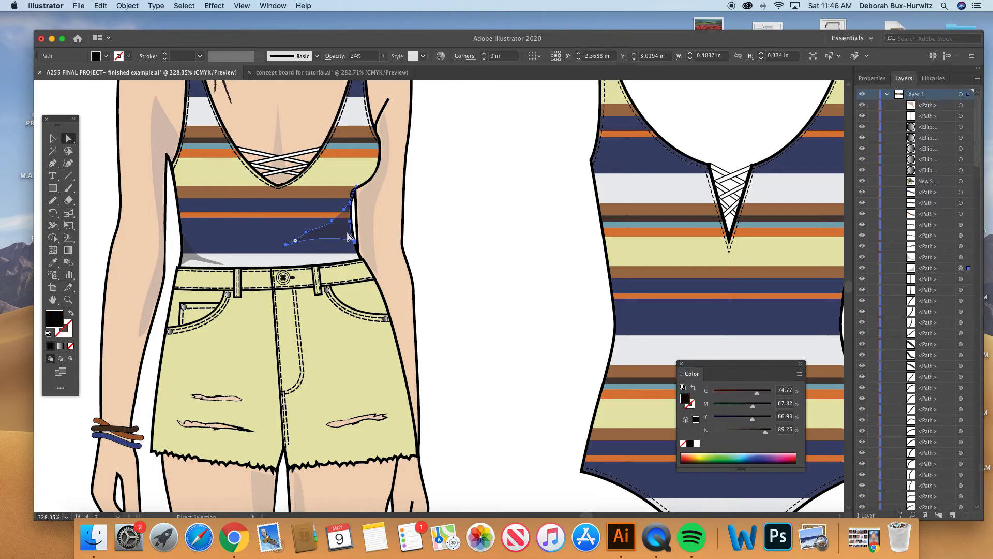
scroll(439, 224, up, 2)
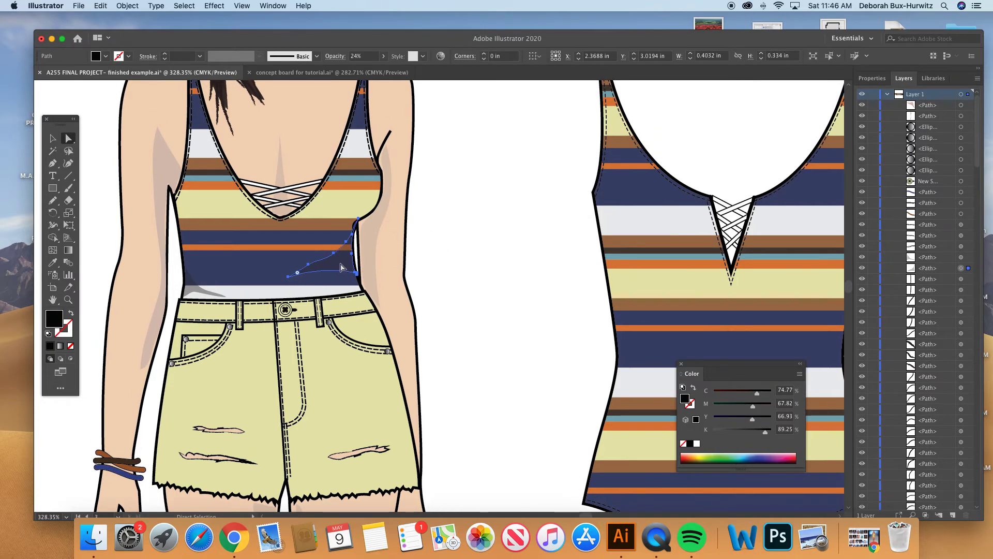
scroll(433, 215, up, 2)
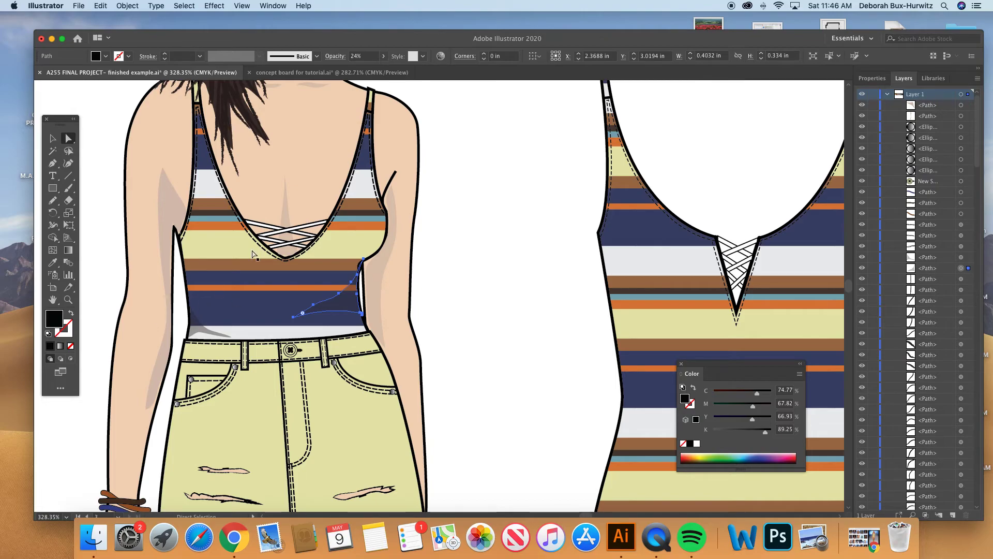
click(383, 56)
drag(351, 70, 409, 70)
click(454, 258)
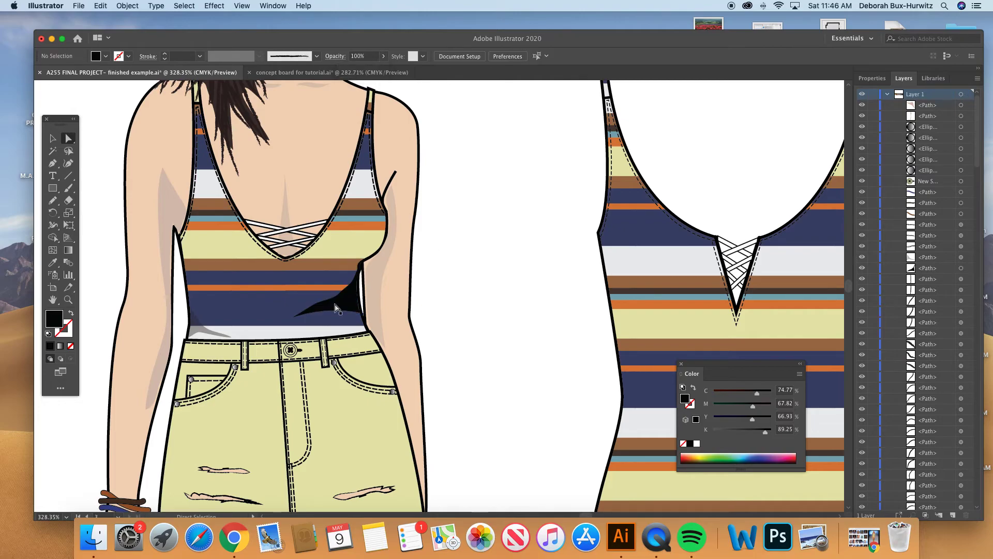
- Inspect the fill of the black shadow at the striped top's waist in the Color Picker and keep it black
click(304, 311)
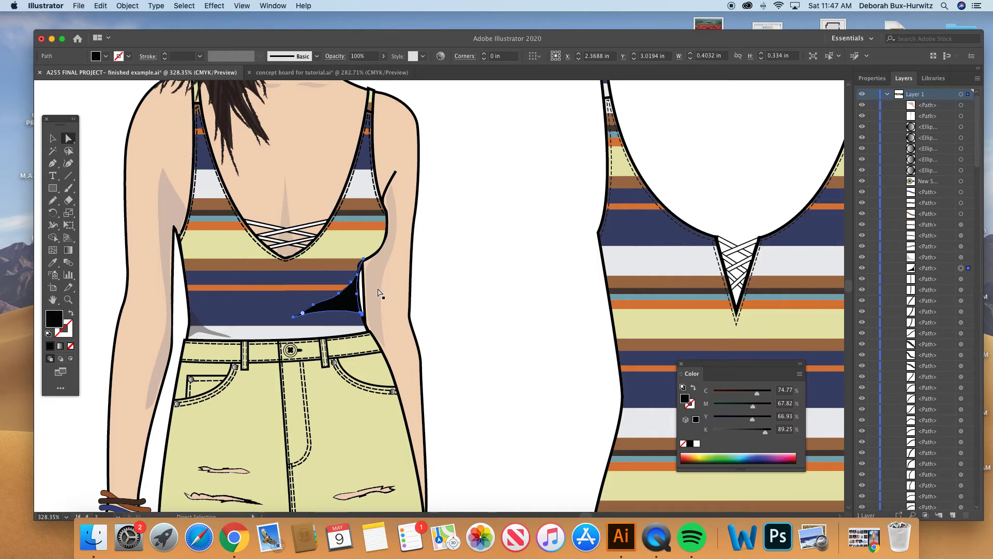
double_click(57, 322)
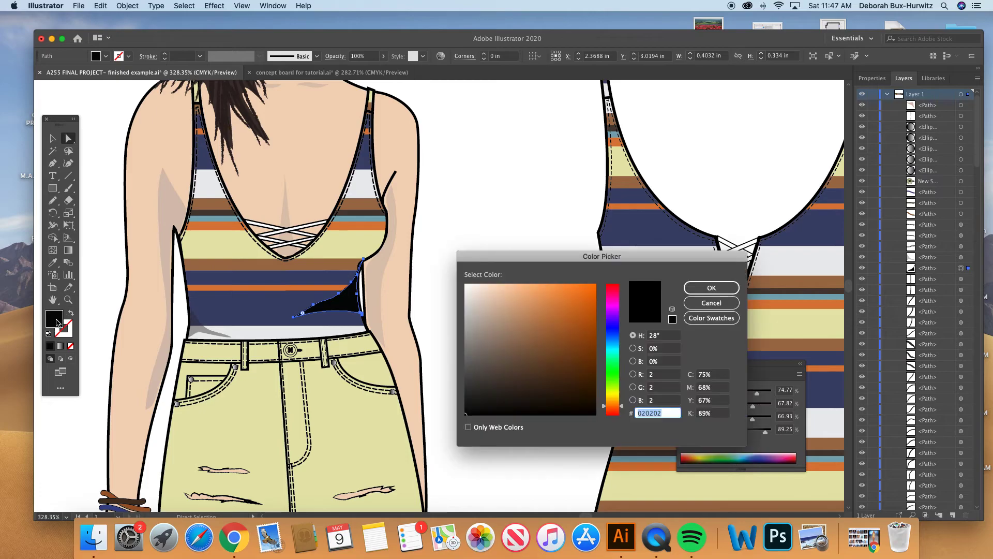
click(694, 290)
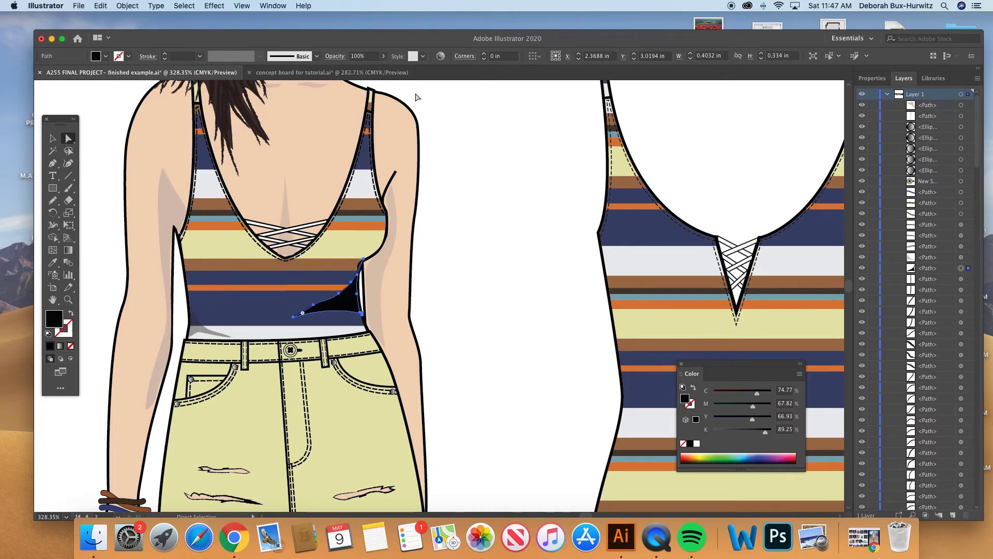
click(458, 274)
click(342, 307)
- Check that the Control bar is enabled in the workspace and deselect the waist shadow
click(274, 6)
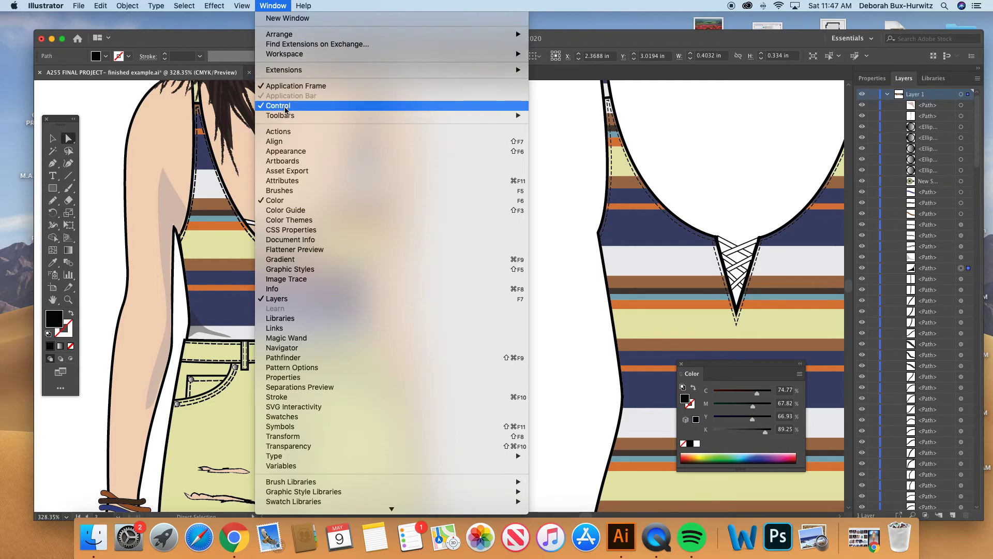
mouse_move(286, 115)
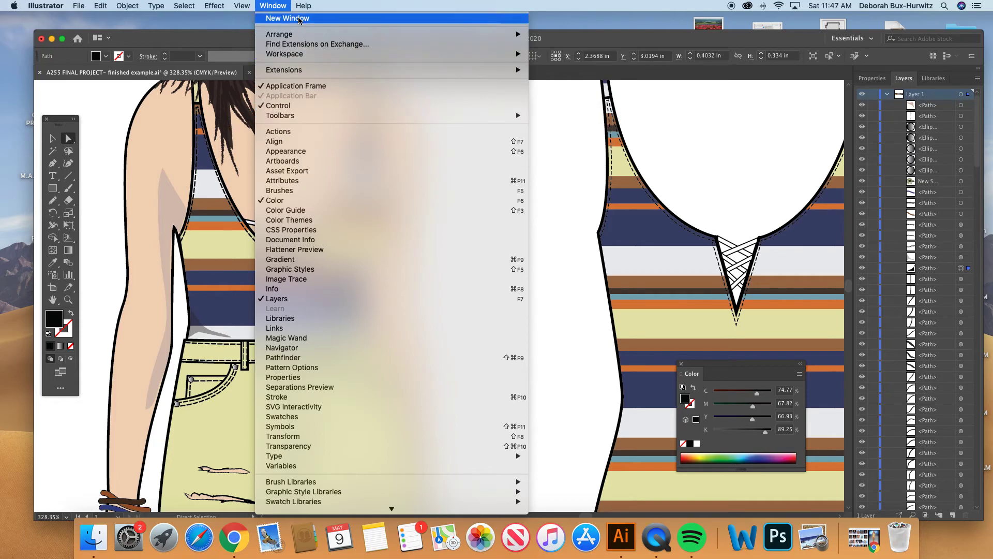
click(282, 6)
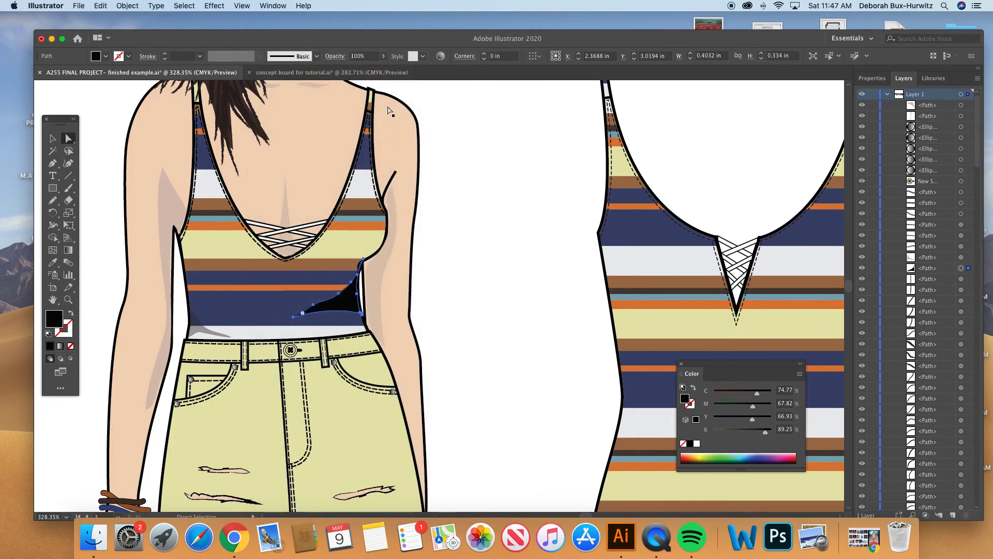
click(274, 5)
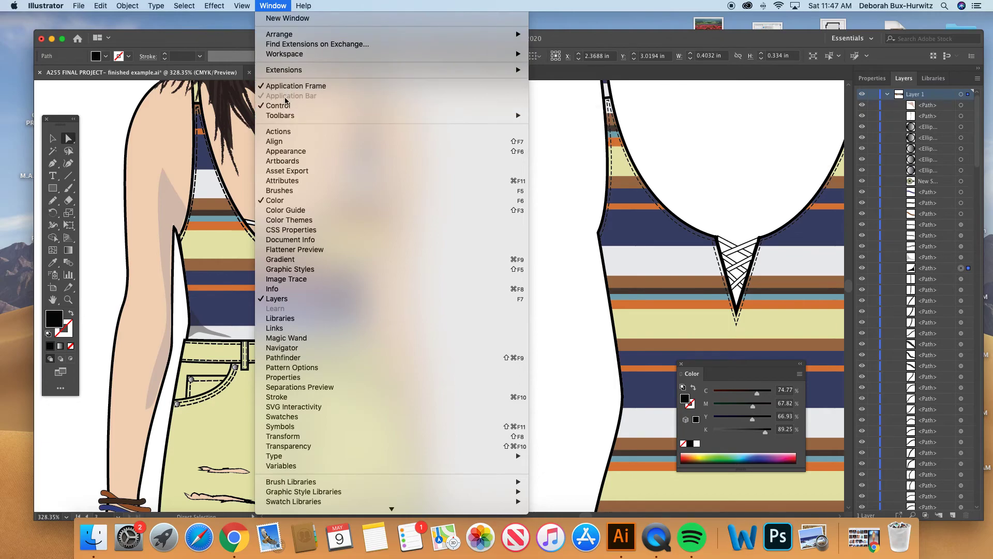
click(271, 5)
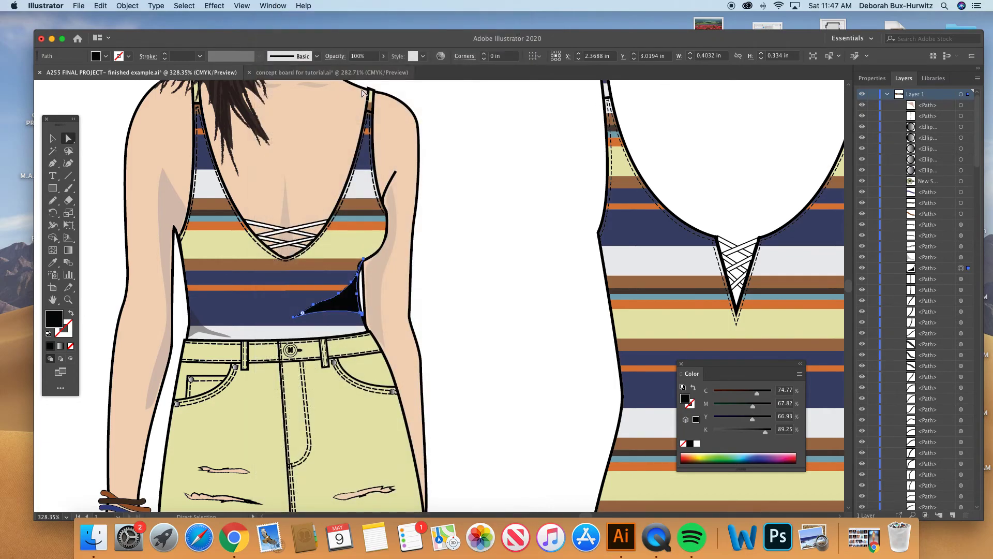
click(454, 286)
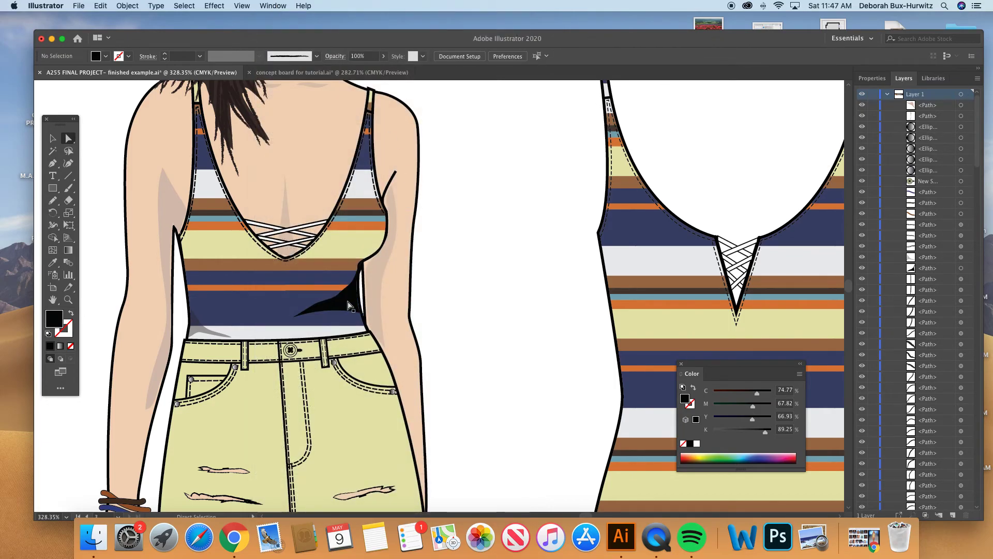
- Lower the opacity of the black shadow at the side of the striped top's waist to 29% and deselect it
click(331, 308)
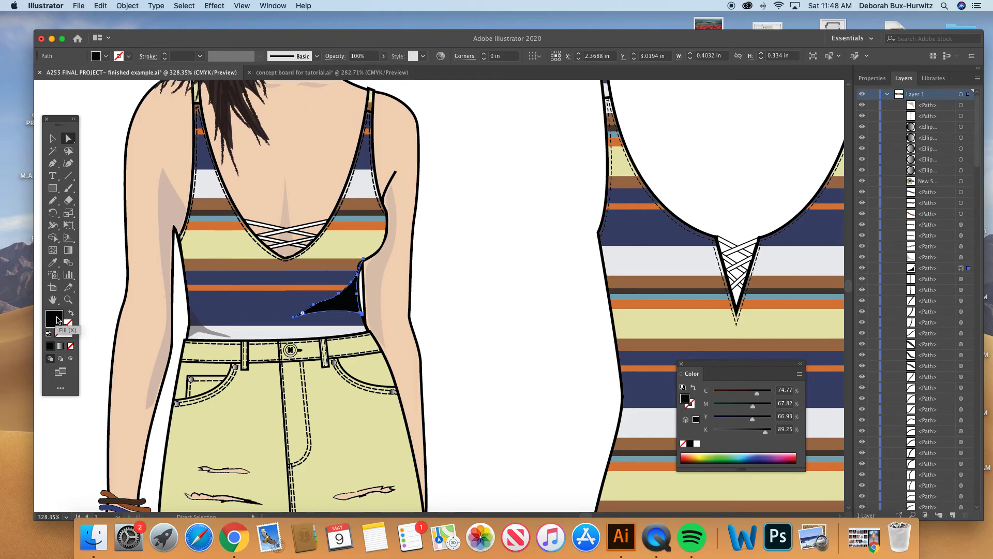
click(383, 56)
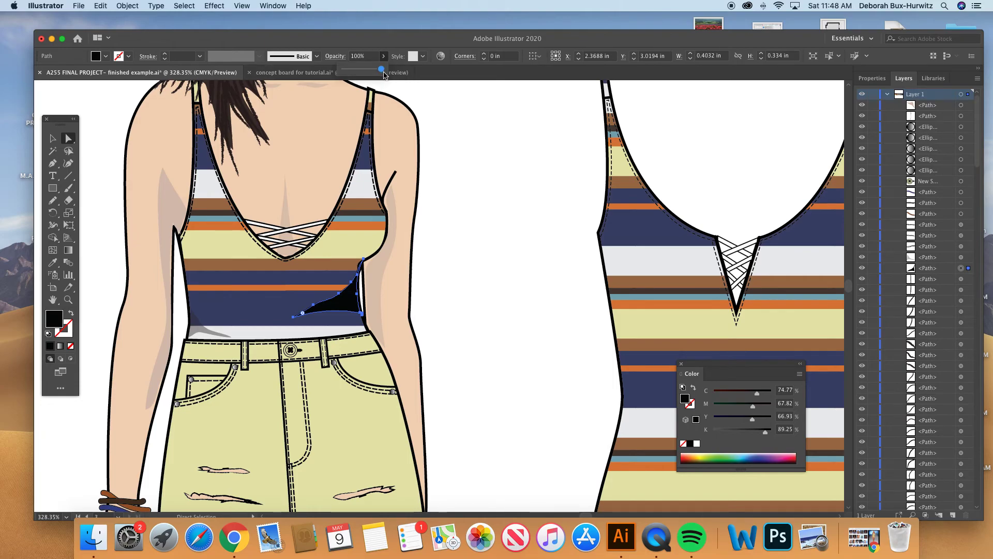
drag(381, 69, 360, 72)
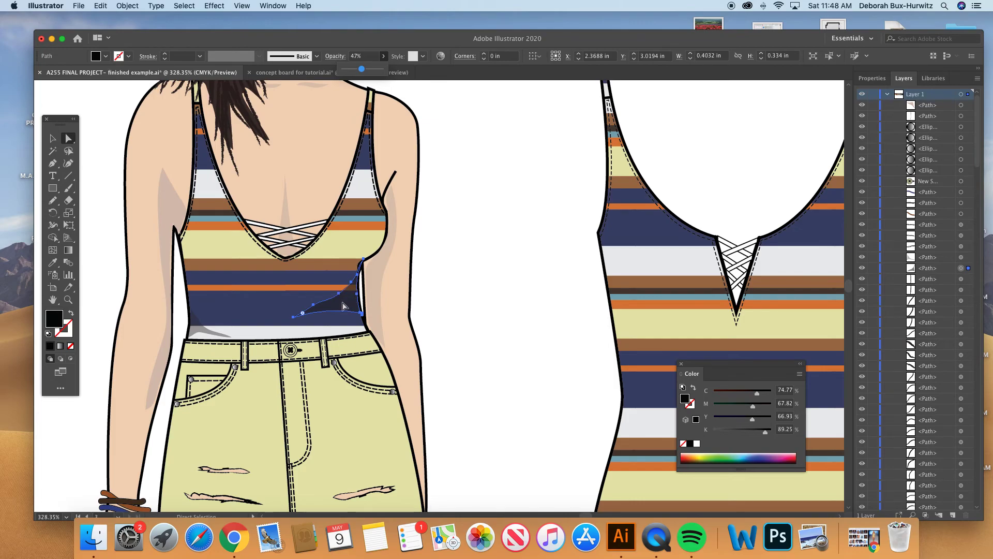
drag(362, 68, 361, 70)
drag(361, 70, 358, 69)
click(68, 299)
drag(172, 225, 517, 398)
key(a)
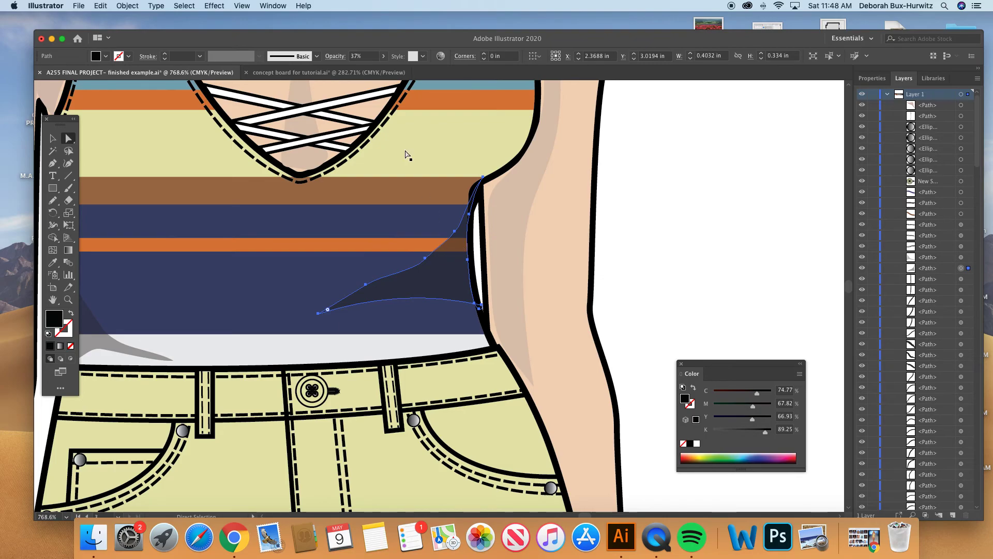
click(383, 56)
drag(359, 71, 355, 69)
click(642, 211)
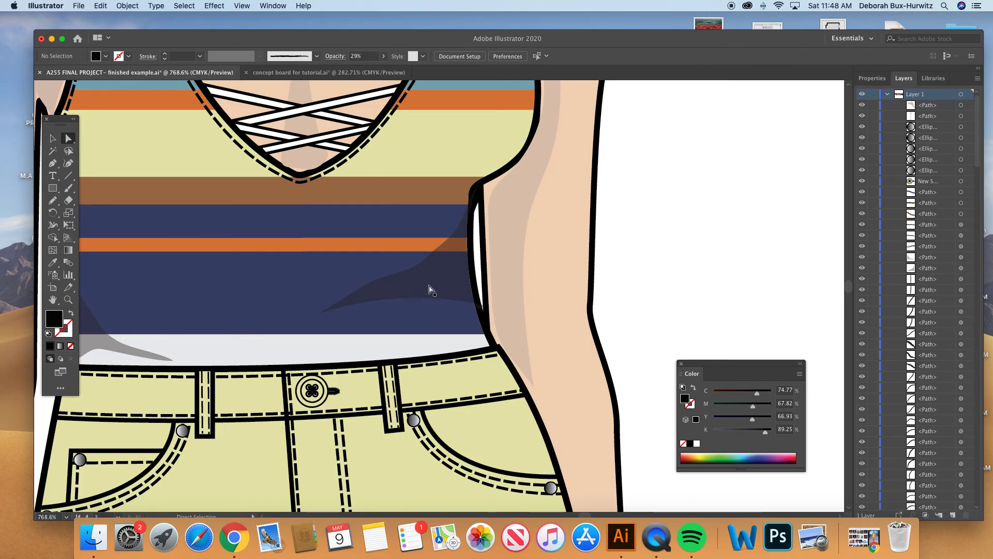
- Select the small shadow at the opposite side of the top's waist, examine the clothing shading on the figure, and deselect it
key(super+minus)
key(super+minus)
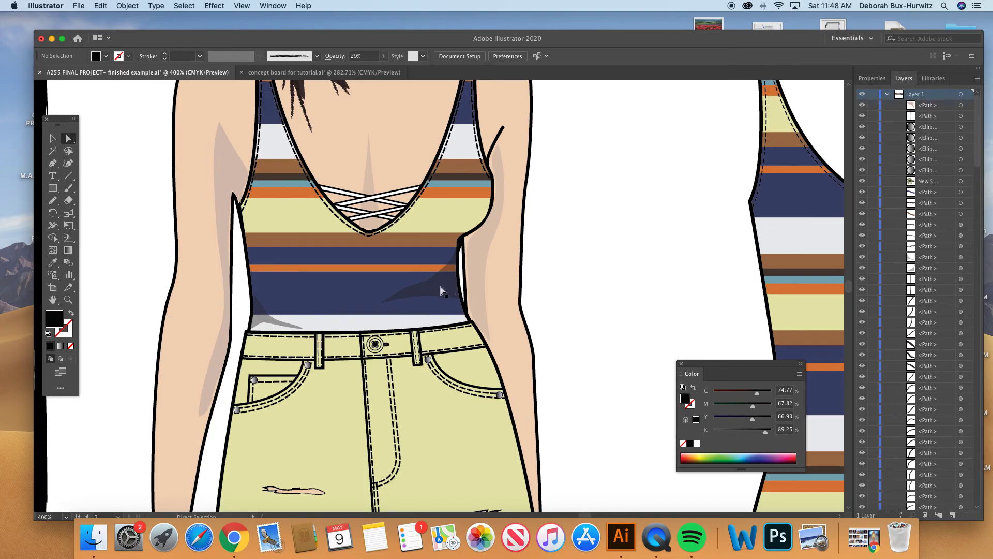
click(267, 318)
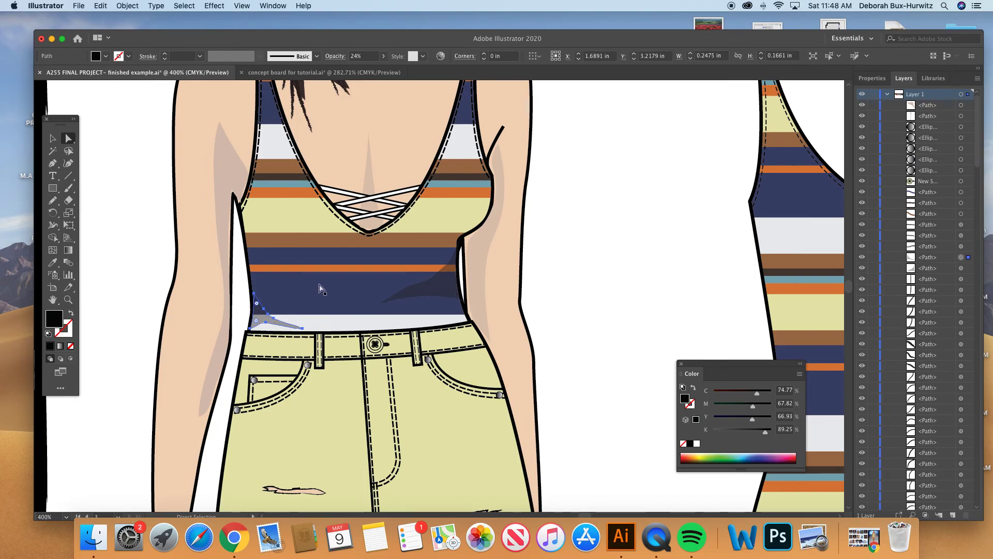
key(super+minus)
key(super+minus)
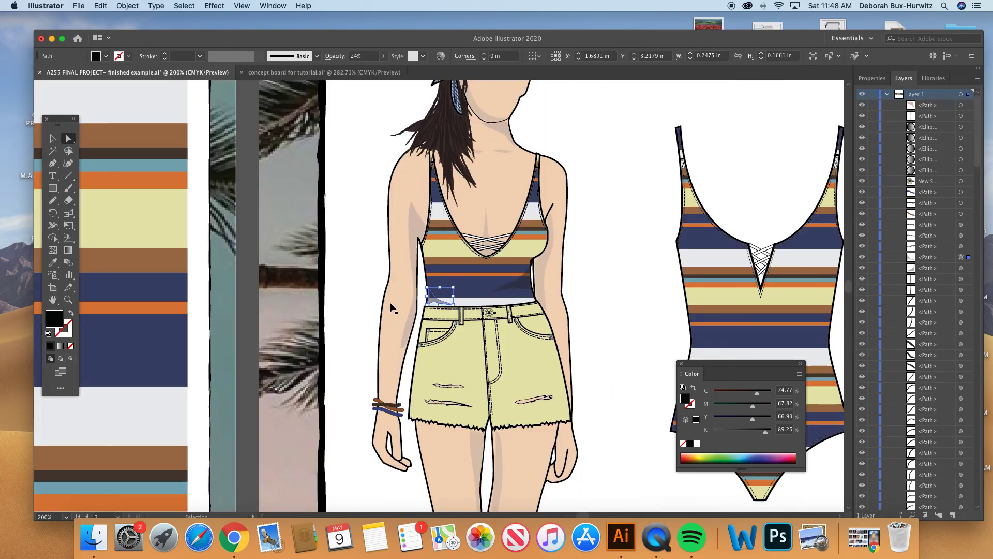
scroll(518, 386, right, 5)
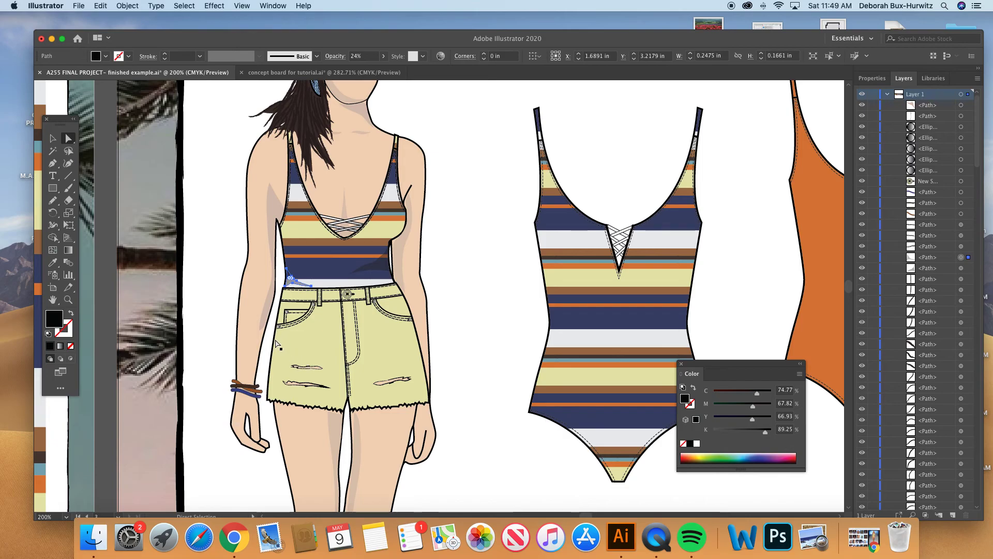
scroll(342, 346, right, 1)
scroll(342, 347, down, 1)
scroll(342, 347, down, 1)
scroll(342, 347, right, 1)
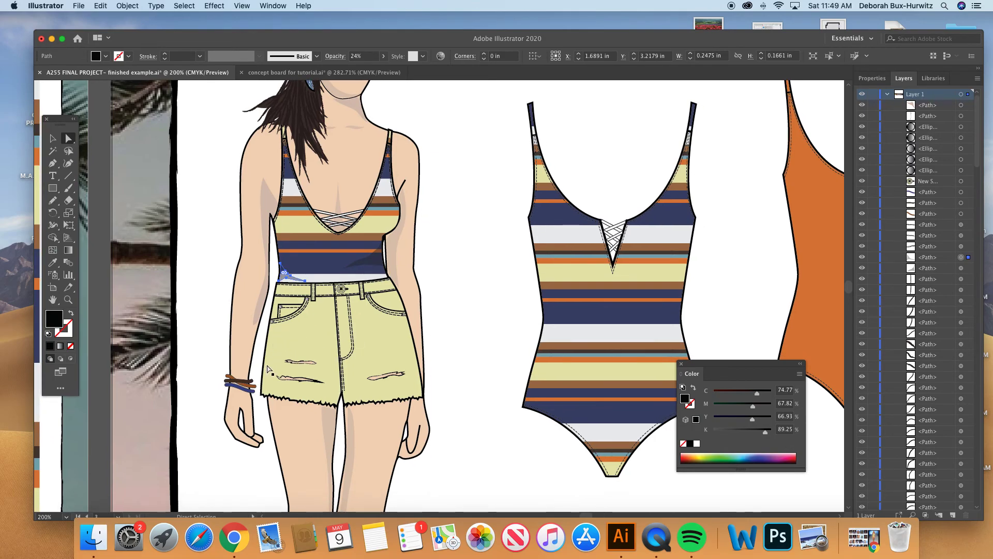
scroll(339, 394, down, 1)
scroll(340, 394, right, 1)
scroll(340, 394, down, 9)
scroll(339, 394, right, 7)
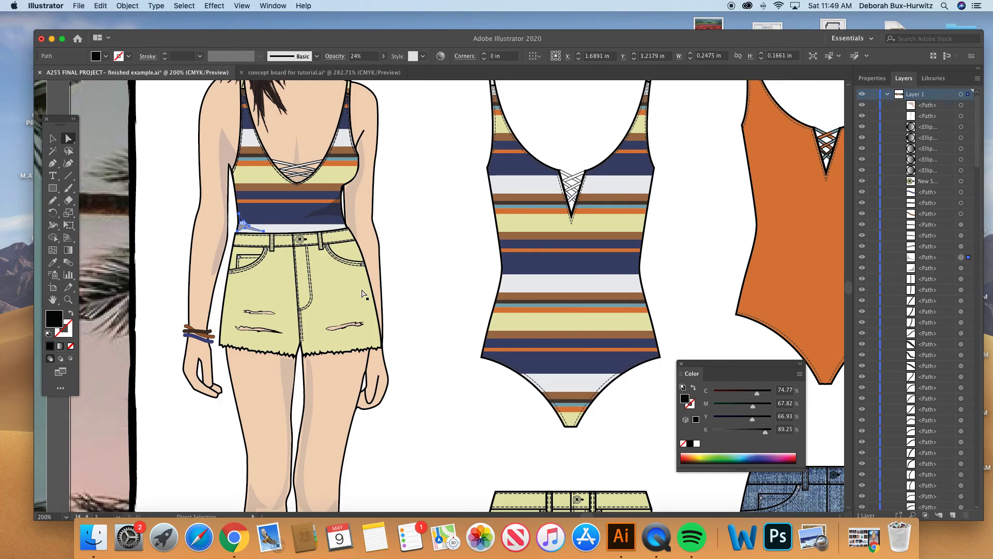
key(super+minus)
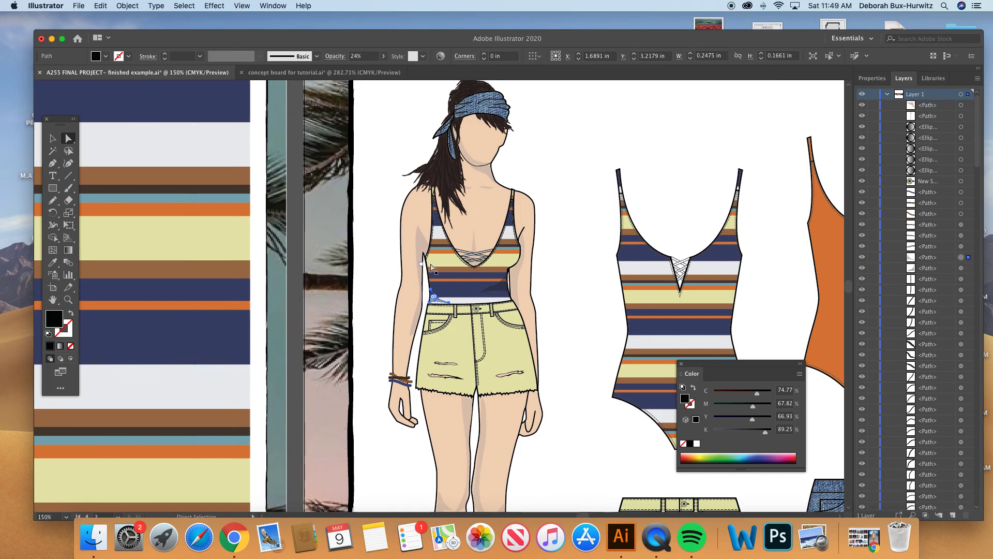
scroll(464, 274, right, 5)
scroll(464, 274, down, 2)
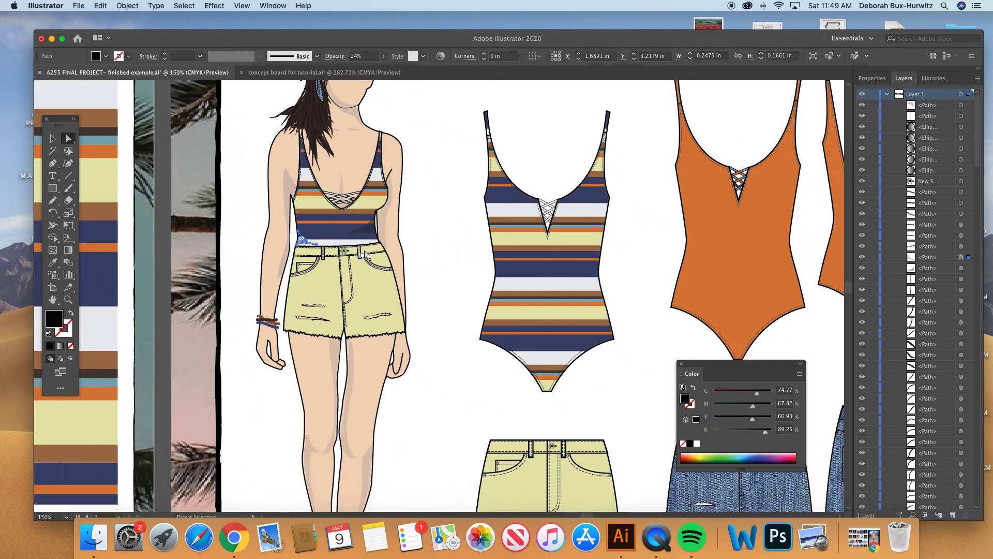
click(412, 227)
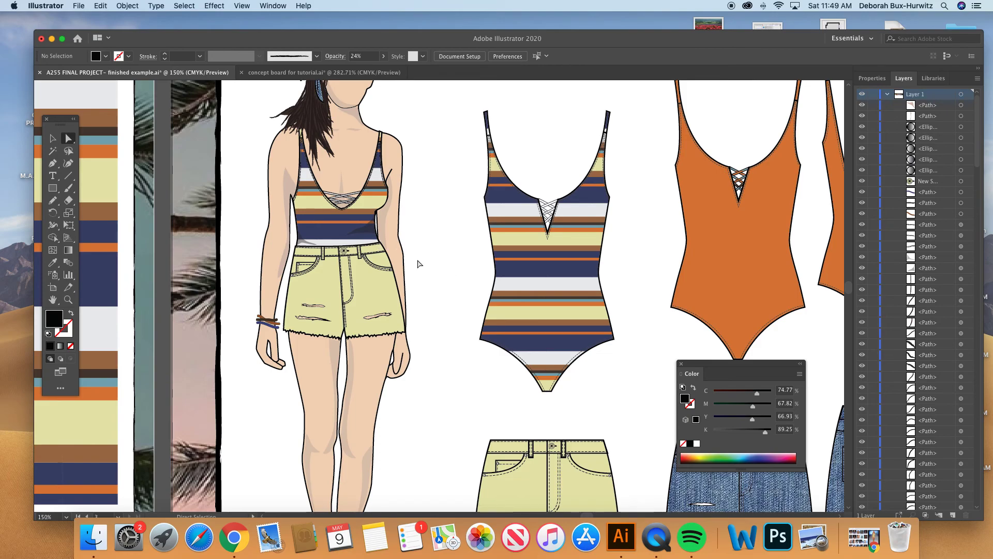
- Review the shaded outfit from shorts to head, and select the denim headband's pieces to inspect them
scroll(367, 306, down, 2)
scroll(366, 305, right, 2)
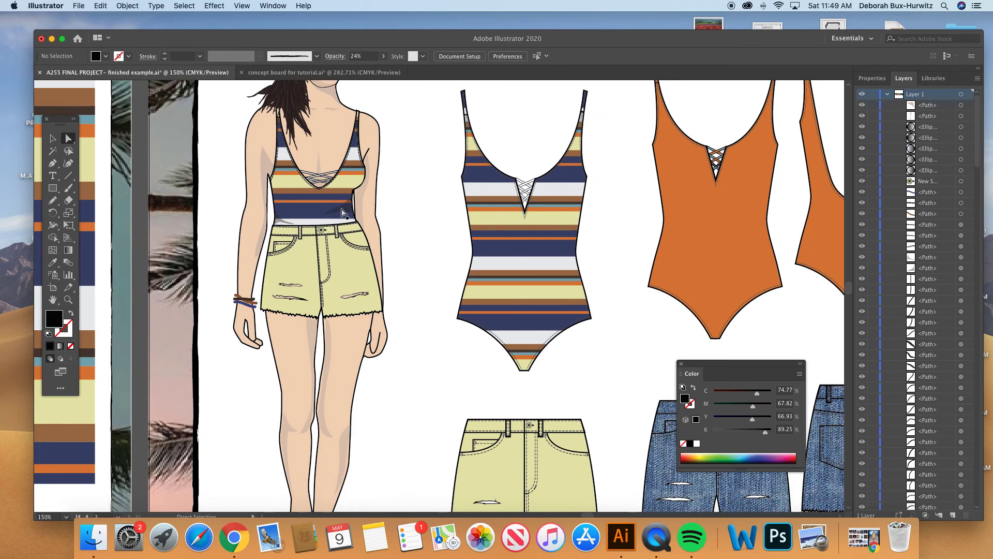
scroll(360, 280, up, 2)
scroll(361, 279, right, 2)
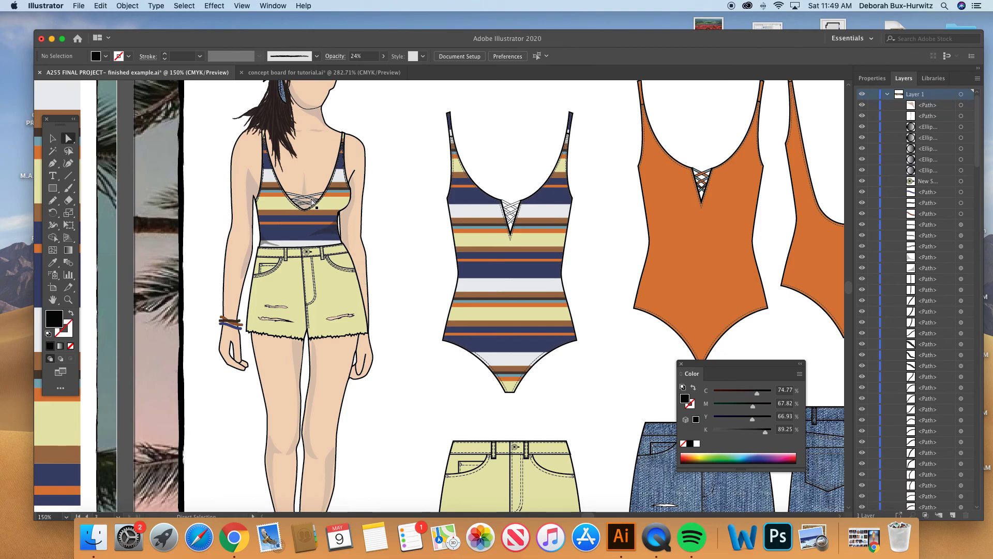
scroll(329, 243, up, 6)
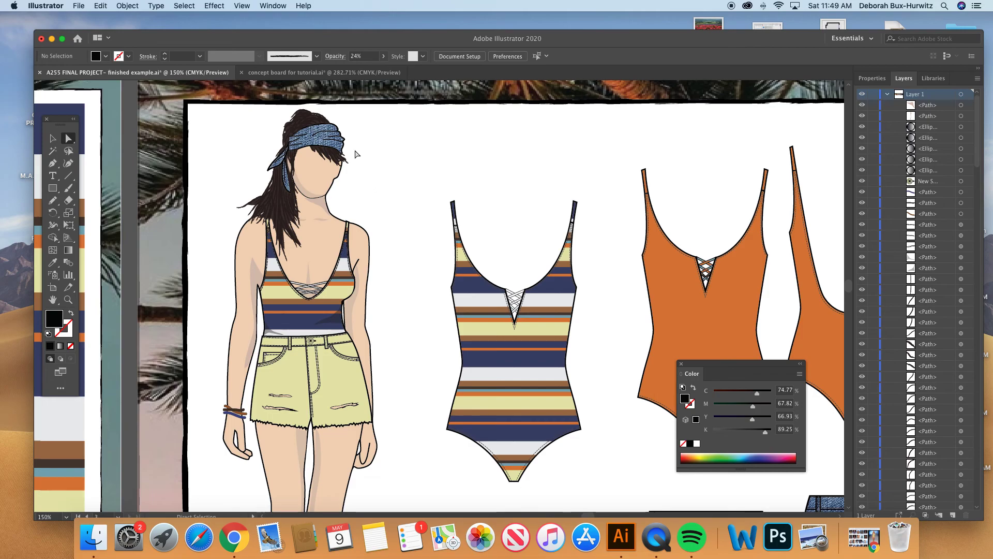
click(324, 145)
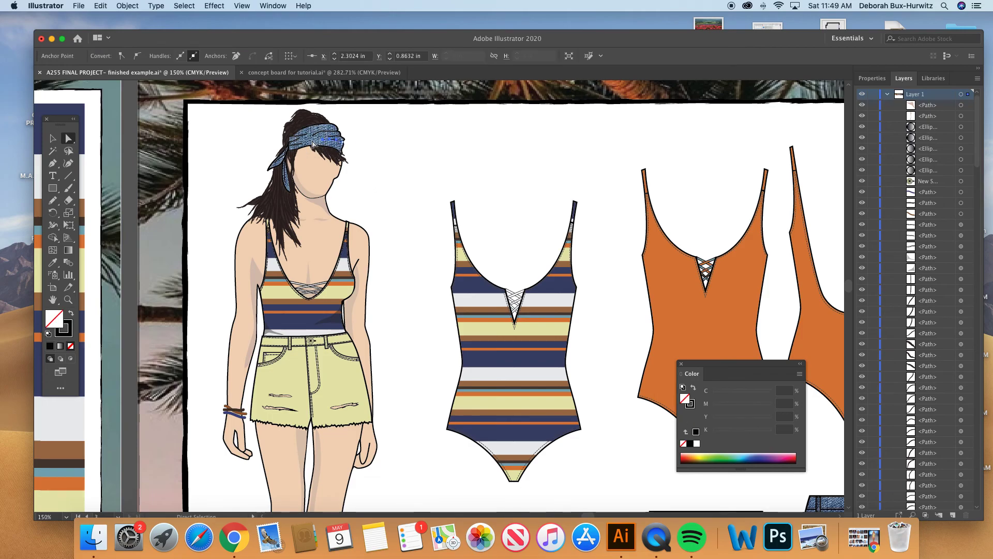
click(325, 145)
click(383, 147)
scroll(381, 196, down, 2)
scroll(381, 197, right, 1)
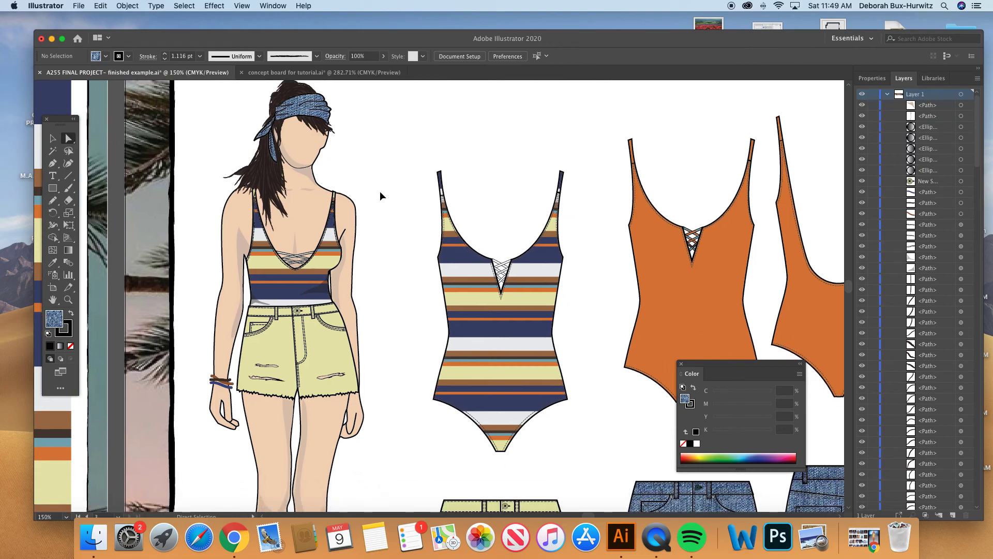
key(super+minus)
key(super+minus)
- Switch to the "concept board for tutorial" document and view the whole fashion body illustration lesson board
click(310, 72)
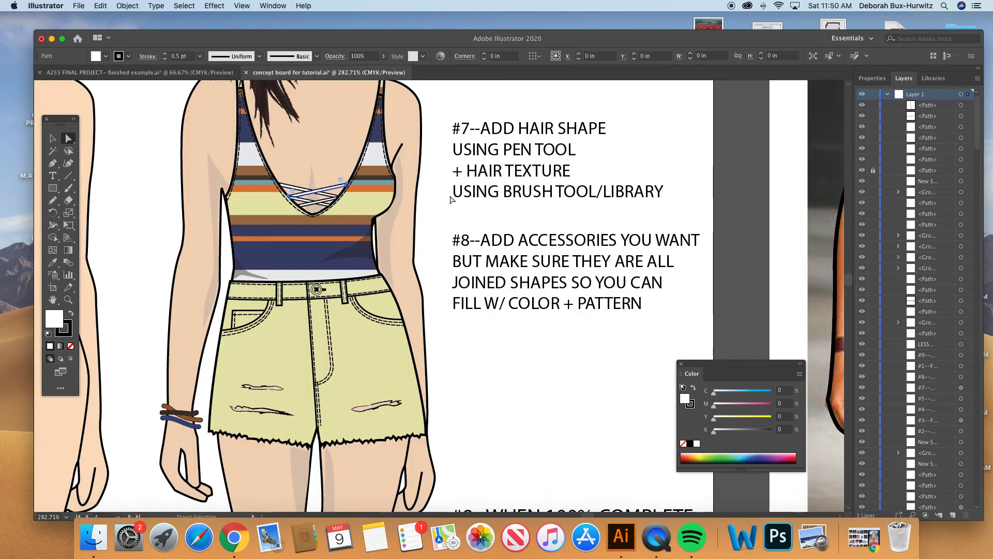
key(super+minus)
key(super+minus)
key(super+minus)
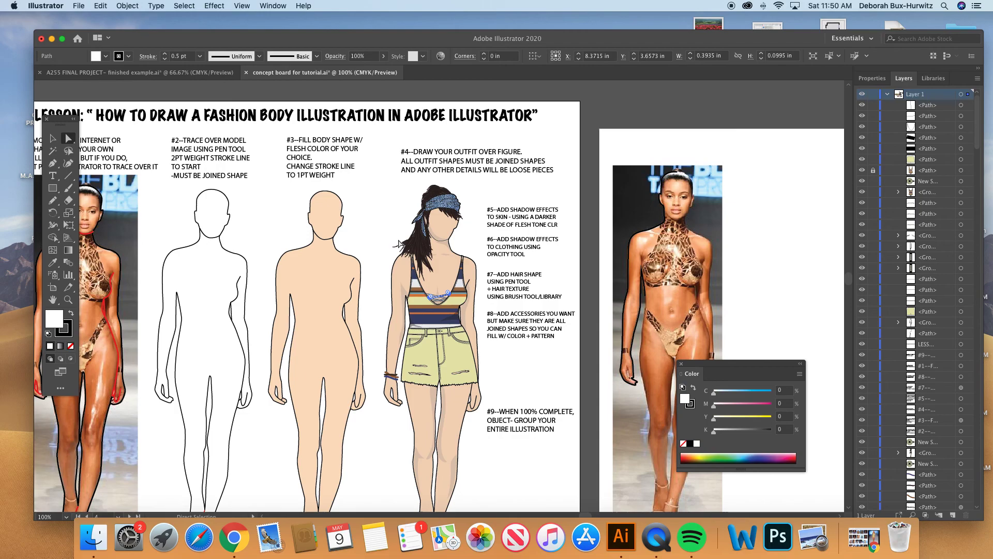
scroll(400, 245, down, 3)
scroll(399, 245, left, 3)
key(super+minus)
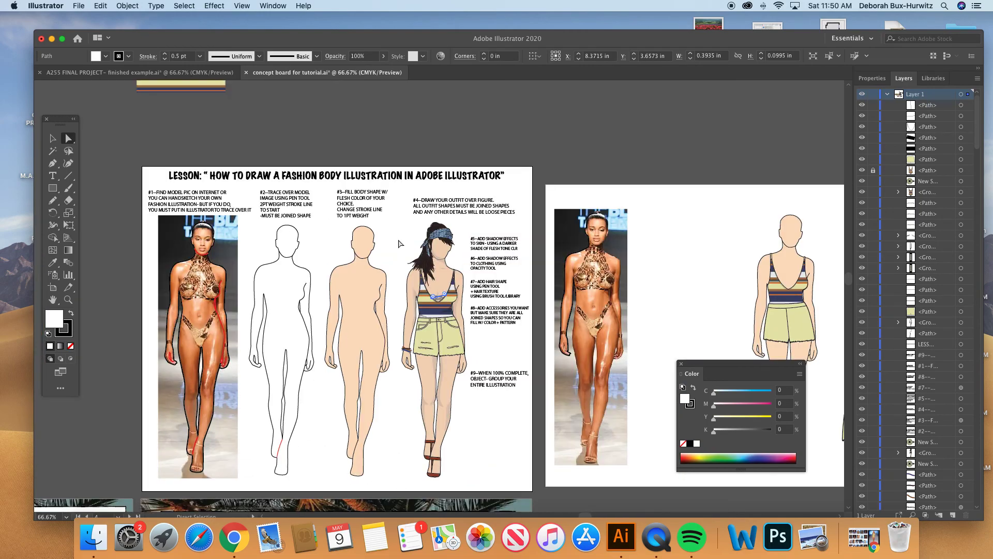
scroll(398, 243, down, 2)
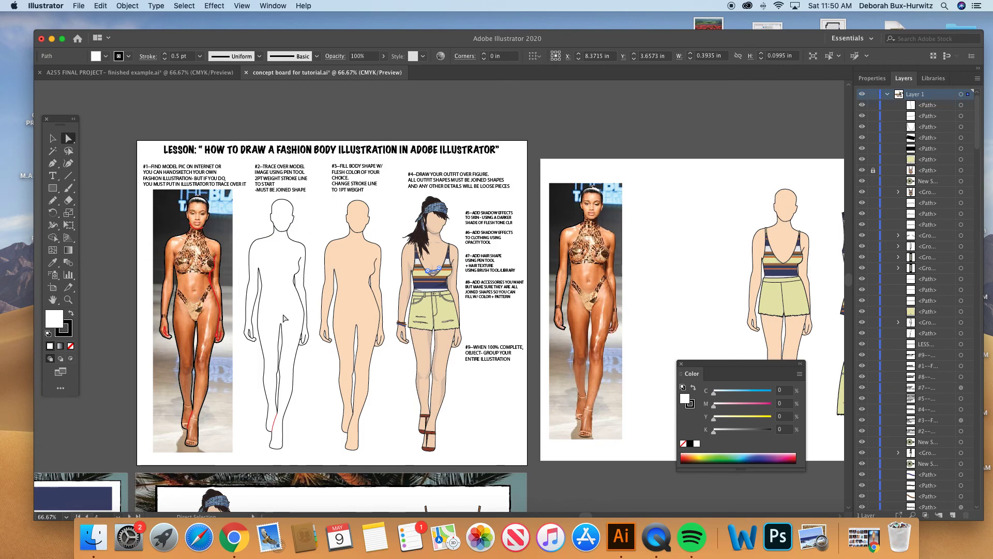
- Inspect the side torso line and the inner leg line of the unfilled traced body on the lesson board
click(297, 274)
click(298, 273)
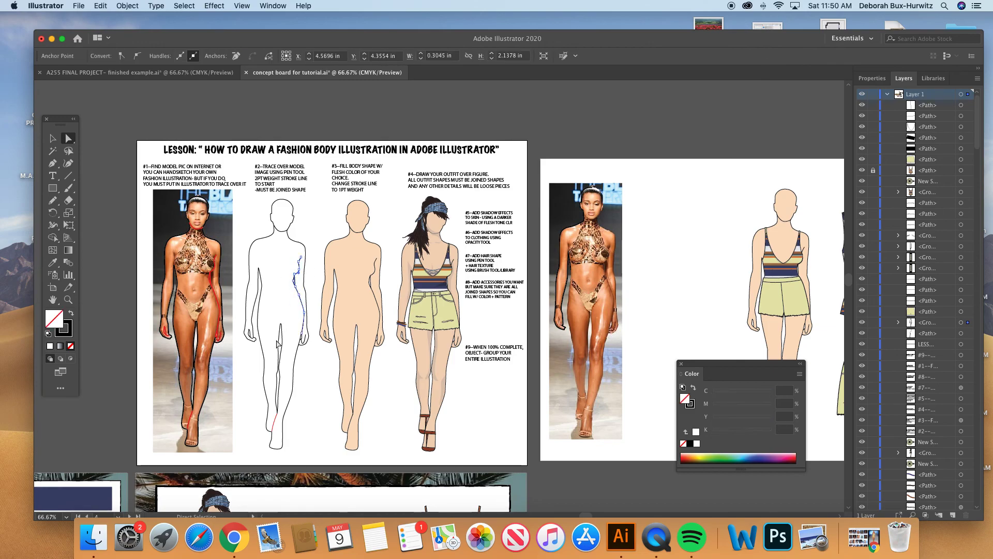
click(282, 348)
scroll(354, 298, down, 1)
scroll(353, 298, right, 2)
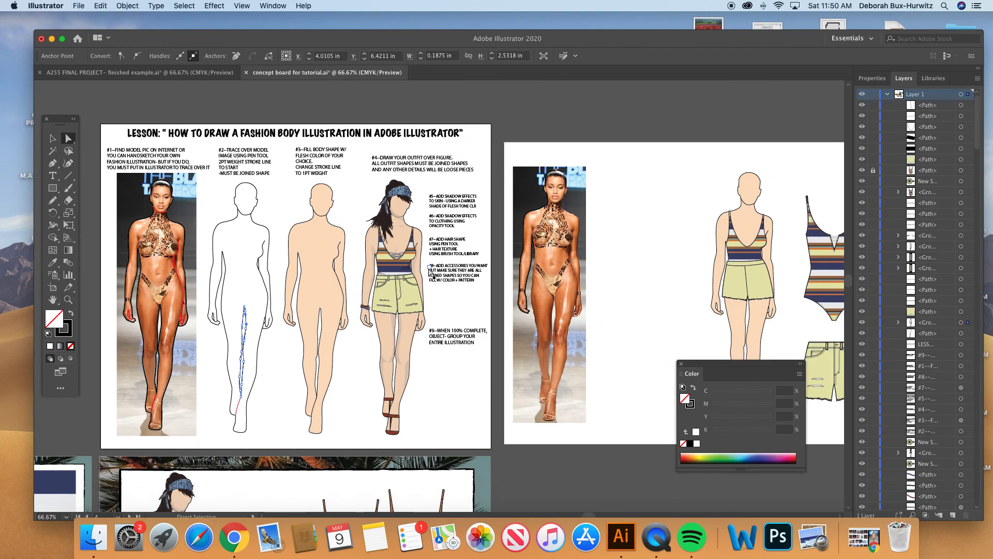
- Examine the neighbouring artboard with the model photo, dressed figure and garments, and review the lesson board's numbered steps
scroll(517, 267, right, 3)
scroll(595, 260, right, 10)
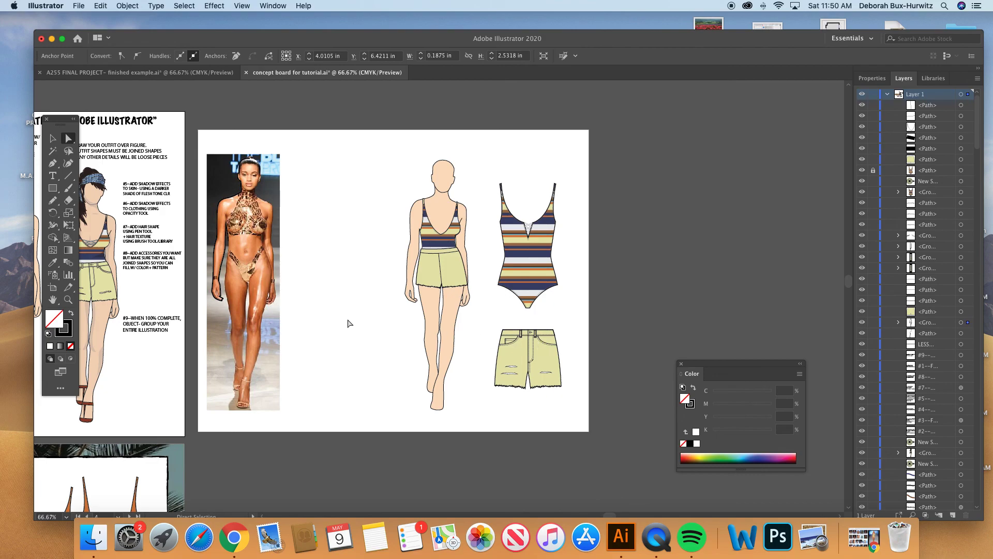
scroll(347, 324, left, 2)
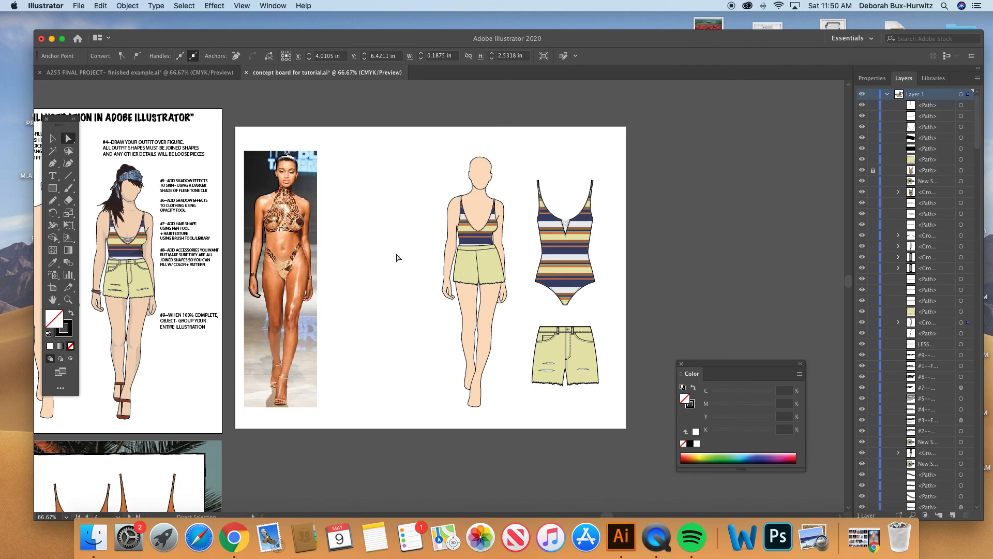
scroll(397, 257, left, 5)
scroll(397, 257, left, 7)
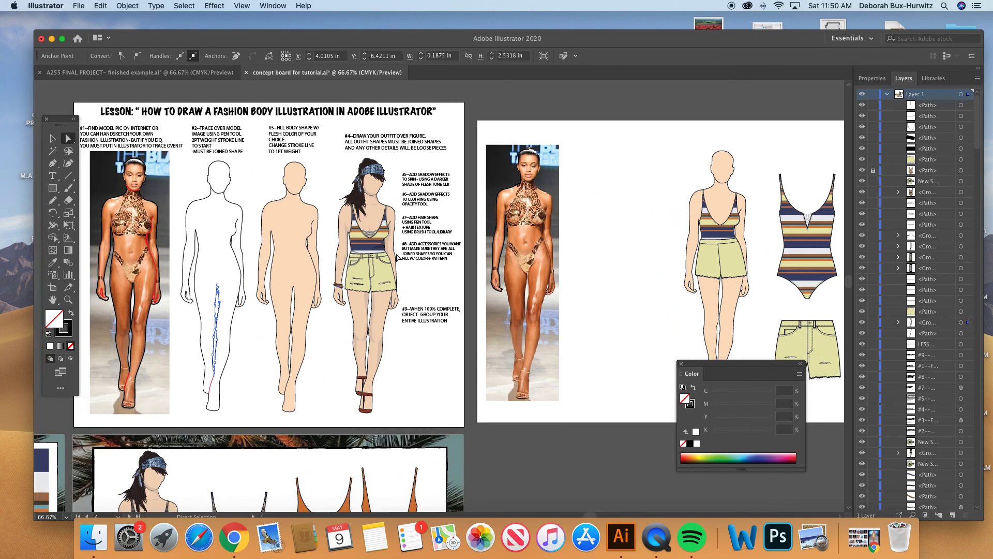
scroll(402, 228, left, 2)
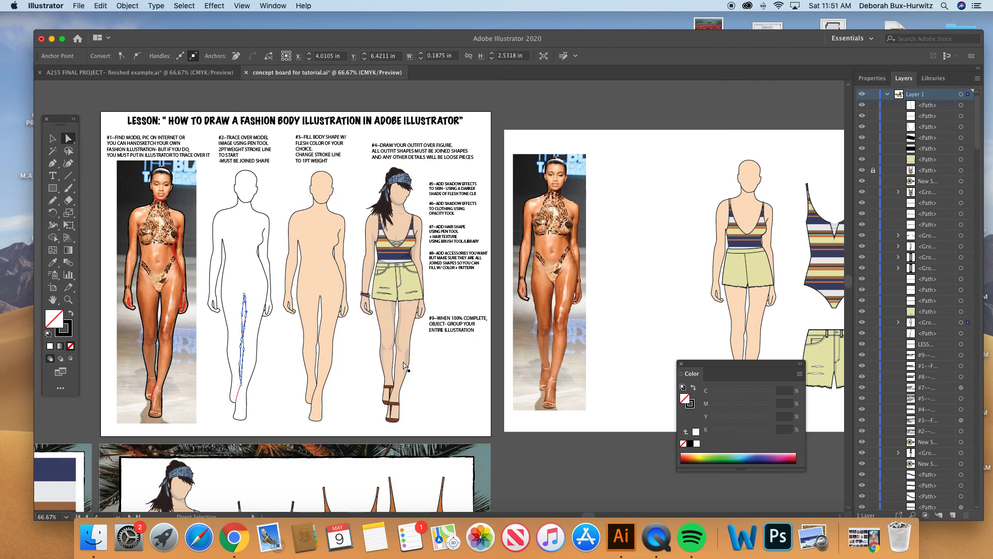
scroll(404, 365, down, 1)
scroll(404, 366, right, 1)
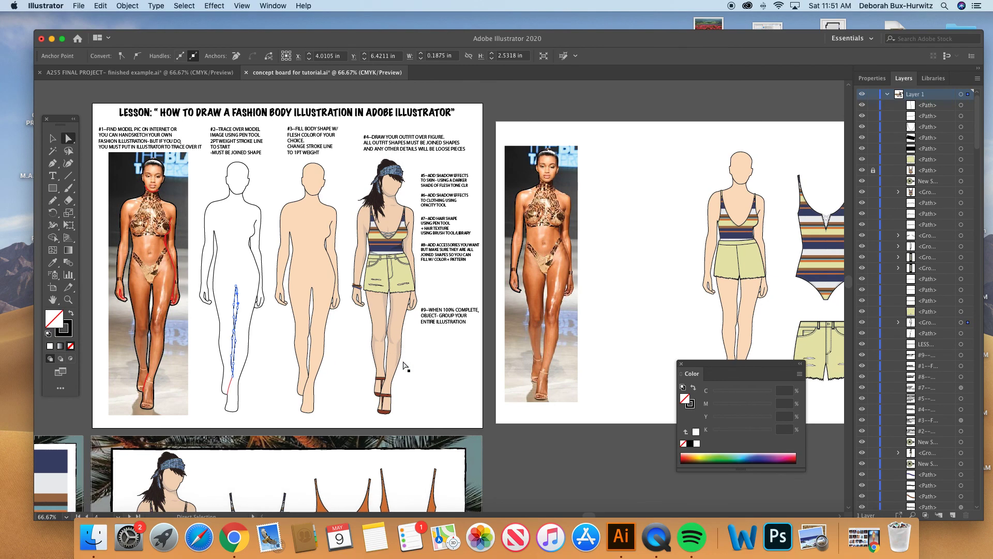
scroll(405, 365, right, 2)
scroll(405, 365, down, 1)
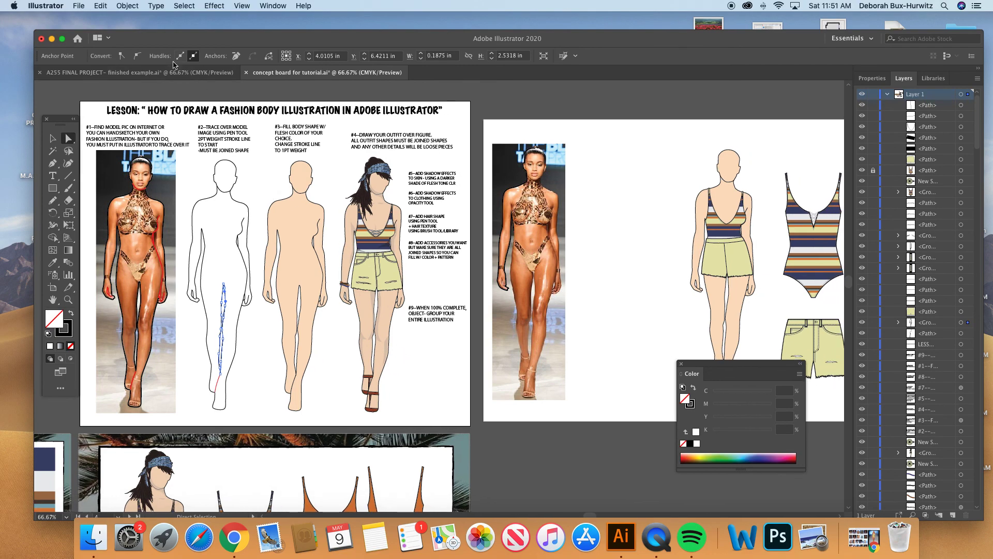